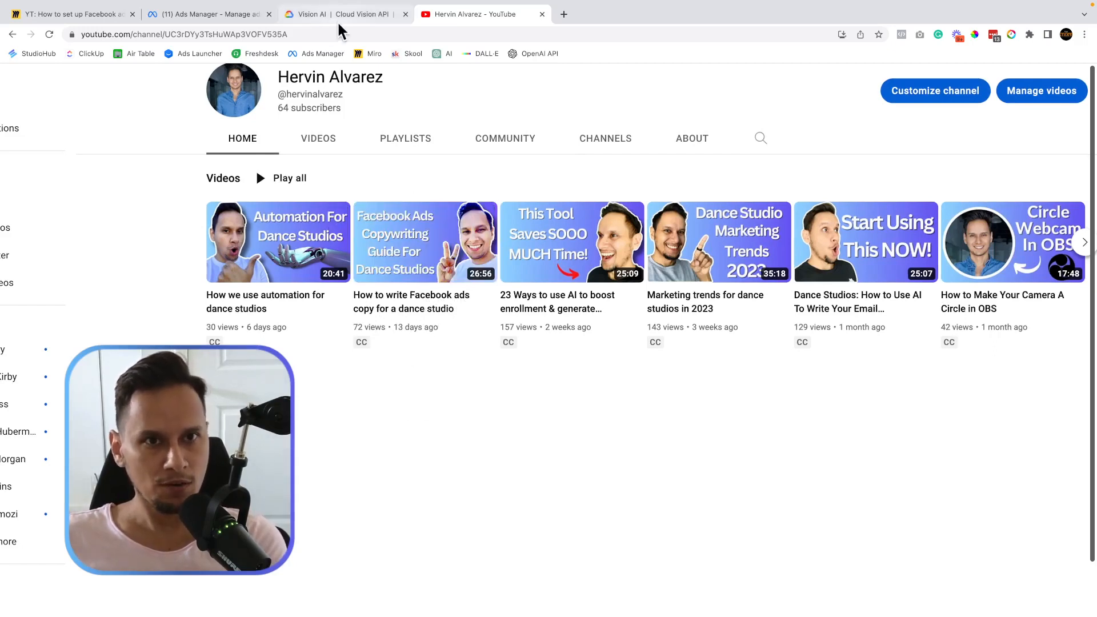
# On the Miro planning board, review the Ad Copy paragraphs and the headline 'Dance Classes For Kids (AREA NAME)'.
pyautogui.moveTo(123, 4)
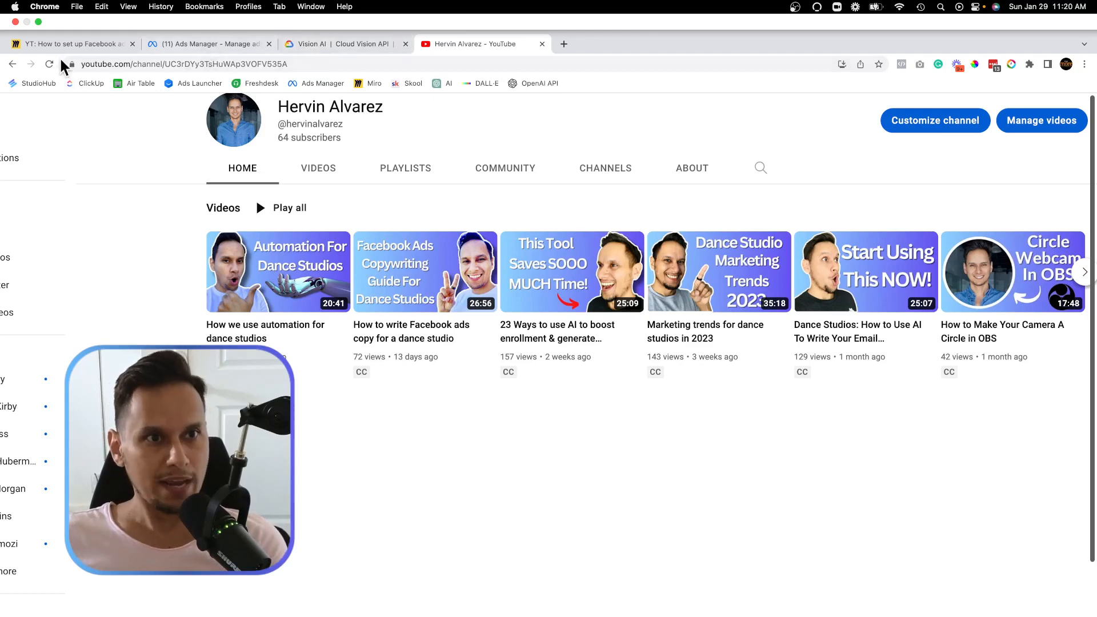
pyautogui.click(71, 43)
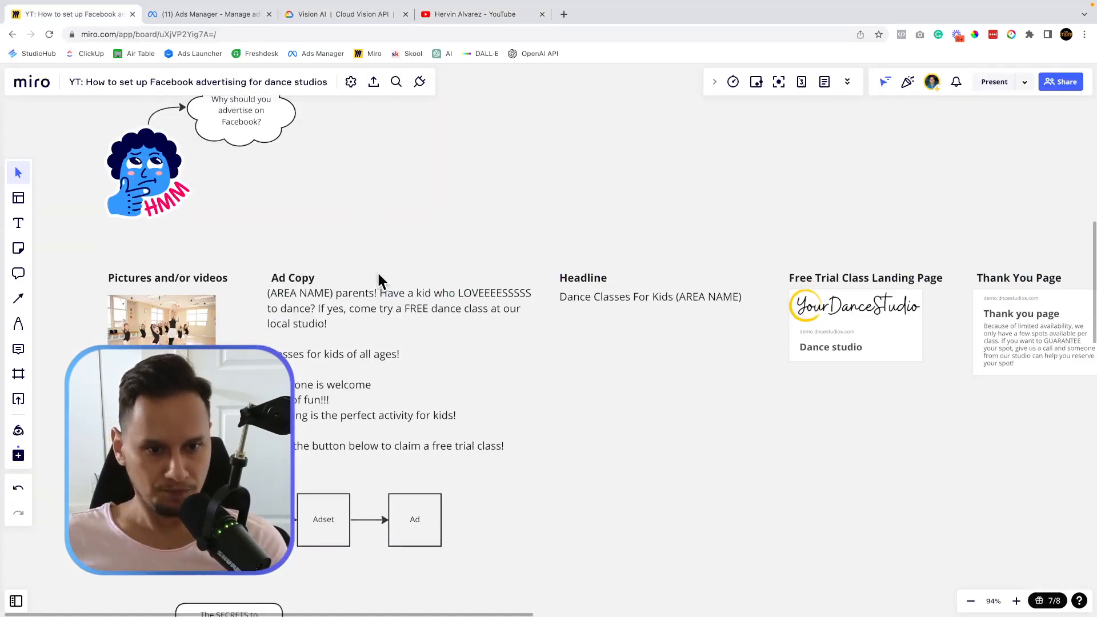
pyautogui.scroll(5, 379, 271)
pyautogui.hscroll(-3, 382, 280)
pyautogui.scroll(-3, 382, 283)
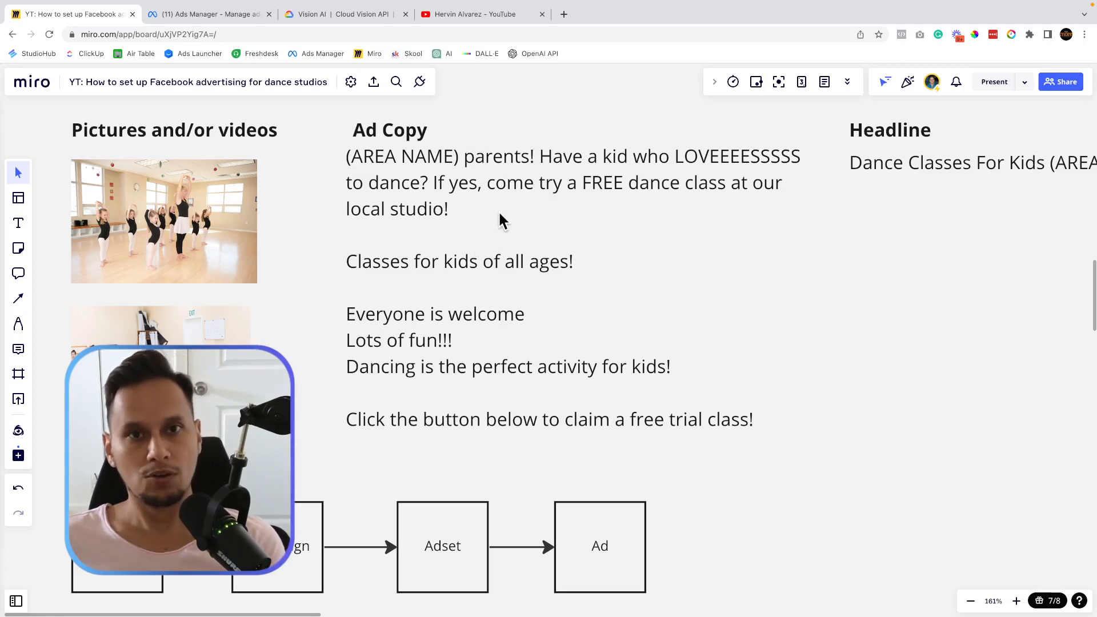
pyautogui.click(359, 209)
pyautogui.doubleClick(358, 209)
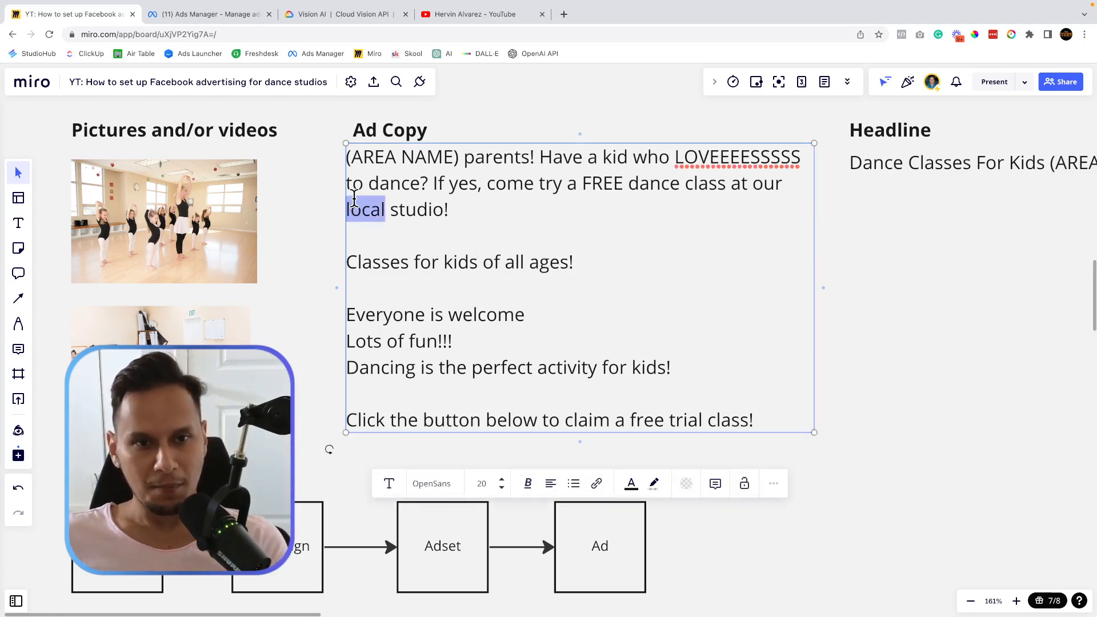
pyautogui.moveTo(346, 155); pyautogui.dragTo(766, 421)
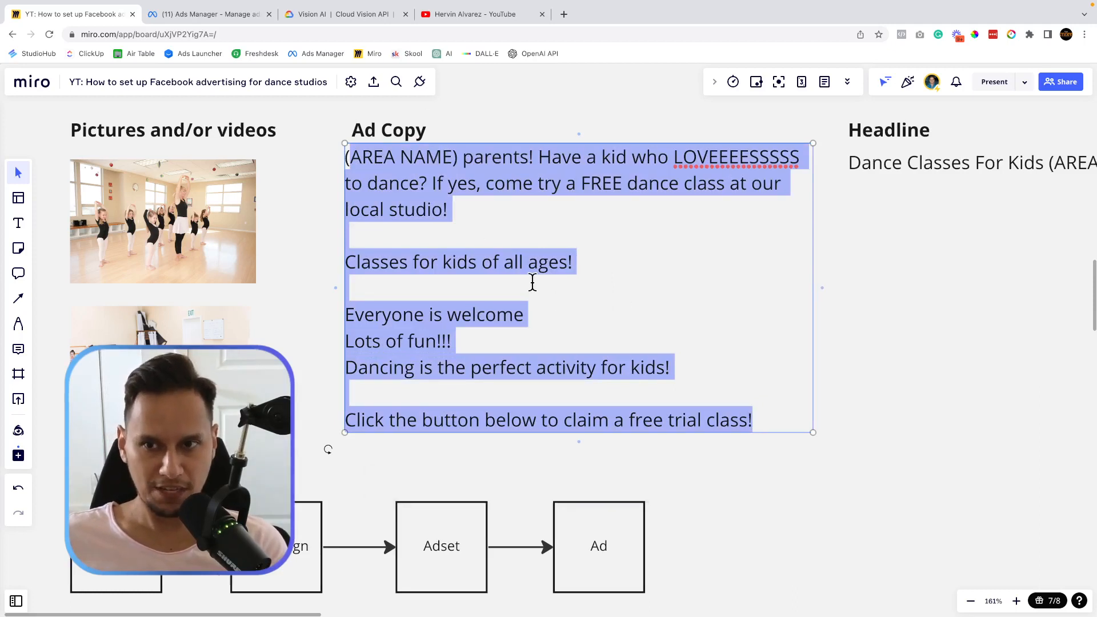
pyautogui.hscroll(6, 531, 281)
pyautogui.hscroll(5, 532, 283)
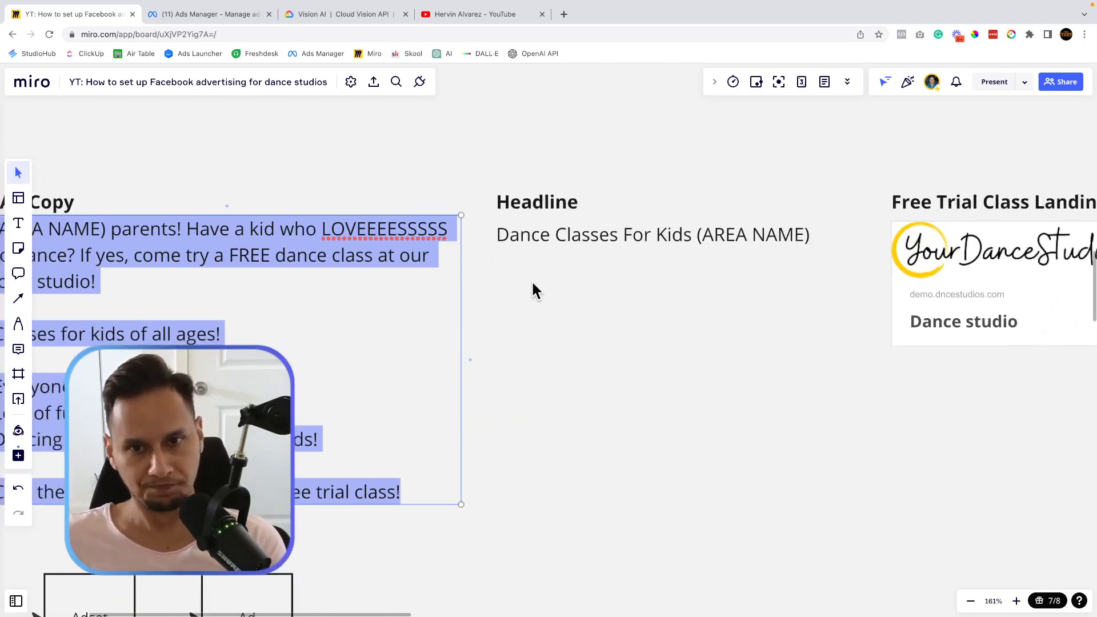
pyautogui.doubleClick(437, 256)
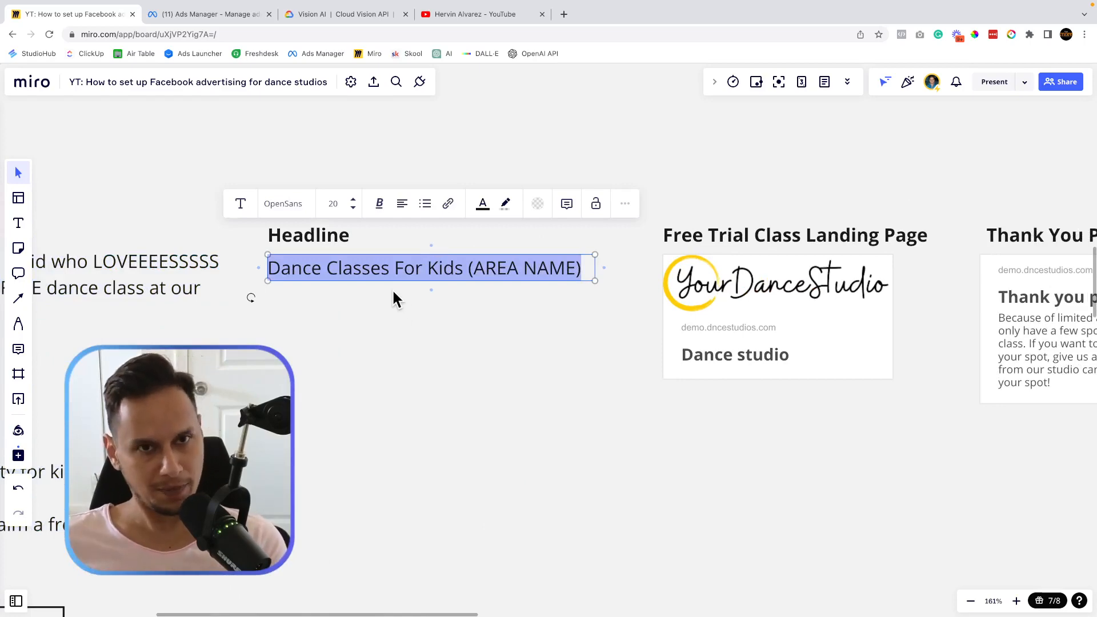
# Open the Free Trial Class landing page card's link in a new tab.
pyautogui.click(492, 50)
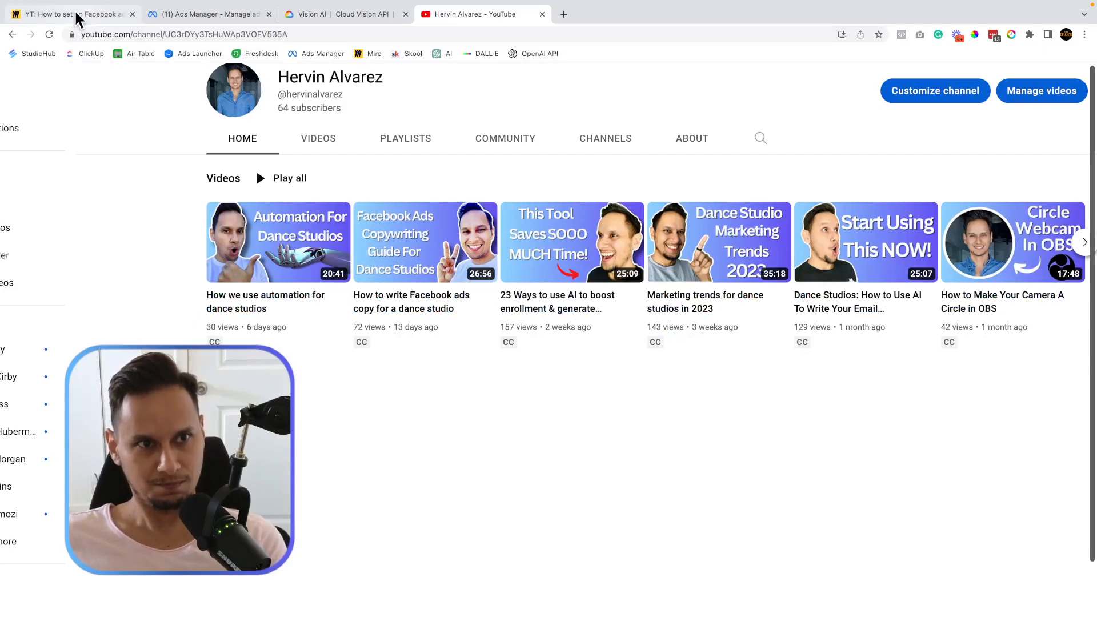
pyautogui.click(77, 18)
pyautogui.hscroll(6, 514, 297)
pyautogui.hscroll(-2, 513, 290)
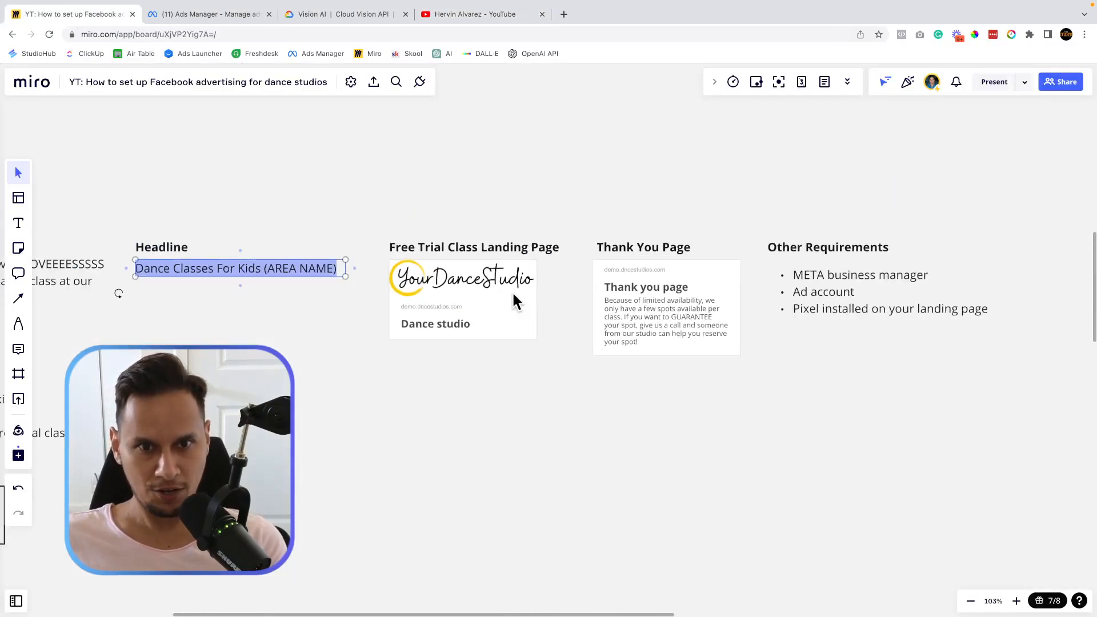
pyautogui.scroll(5, 513, 297)
pyautogui.hscroll(-3, 711, 396)
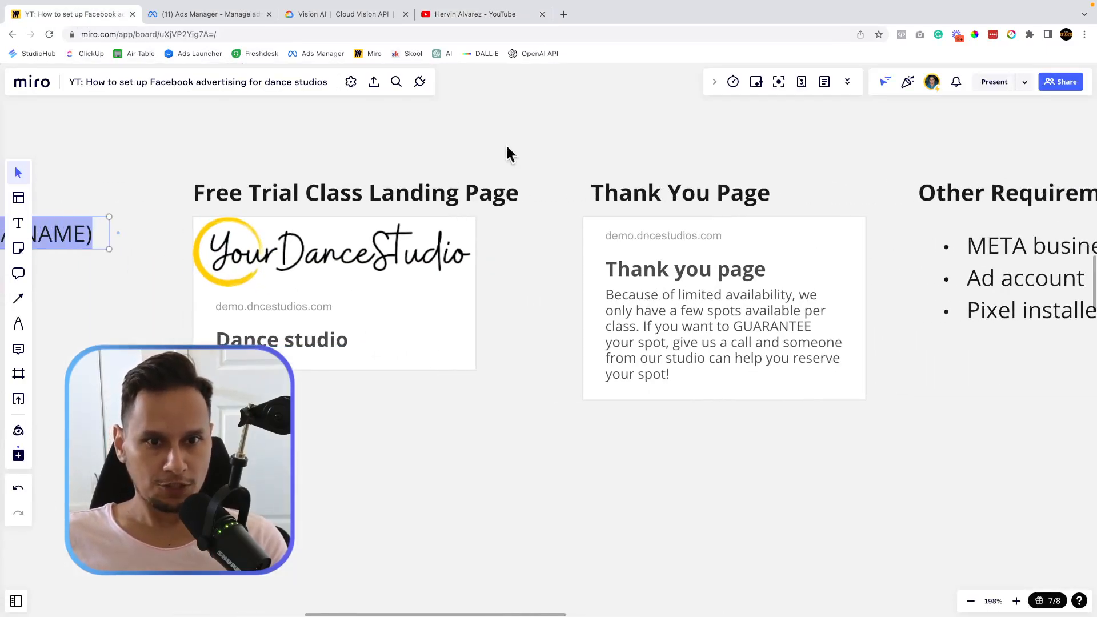
pyautogui.hscroll(-3, 420, 255)
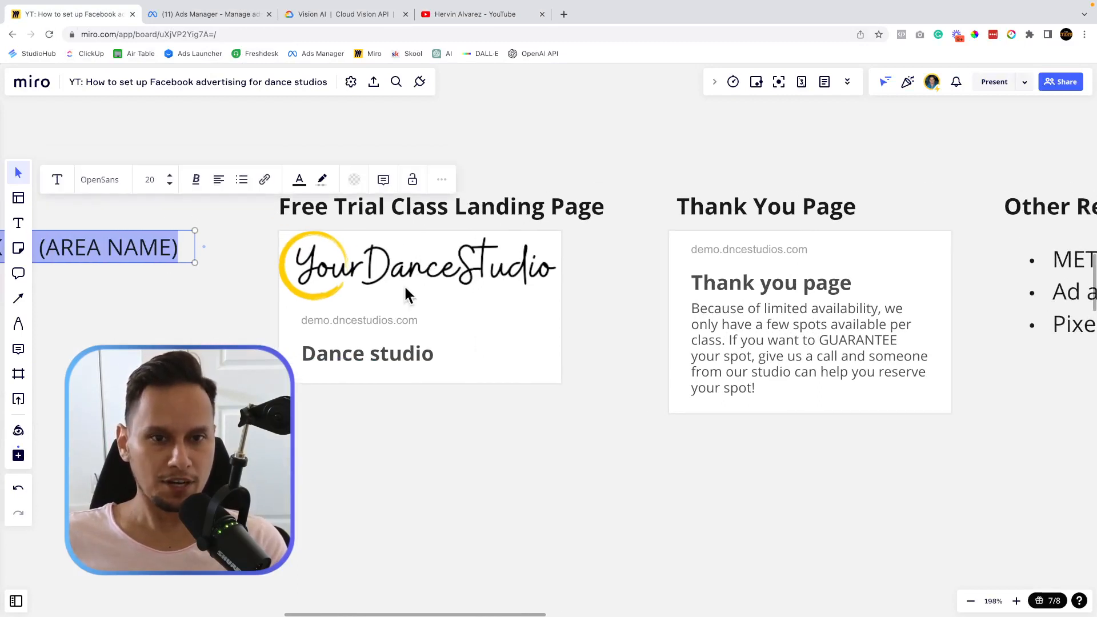
pyautogui.click(451, 312)
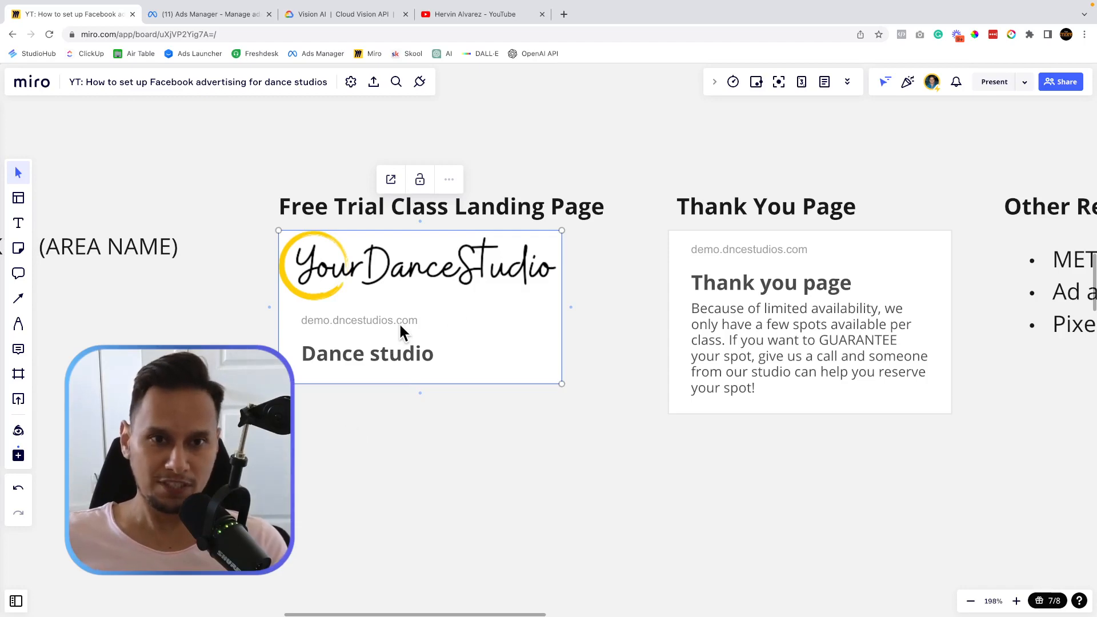
pyautogui.click(391, 179)
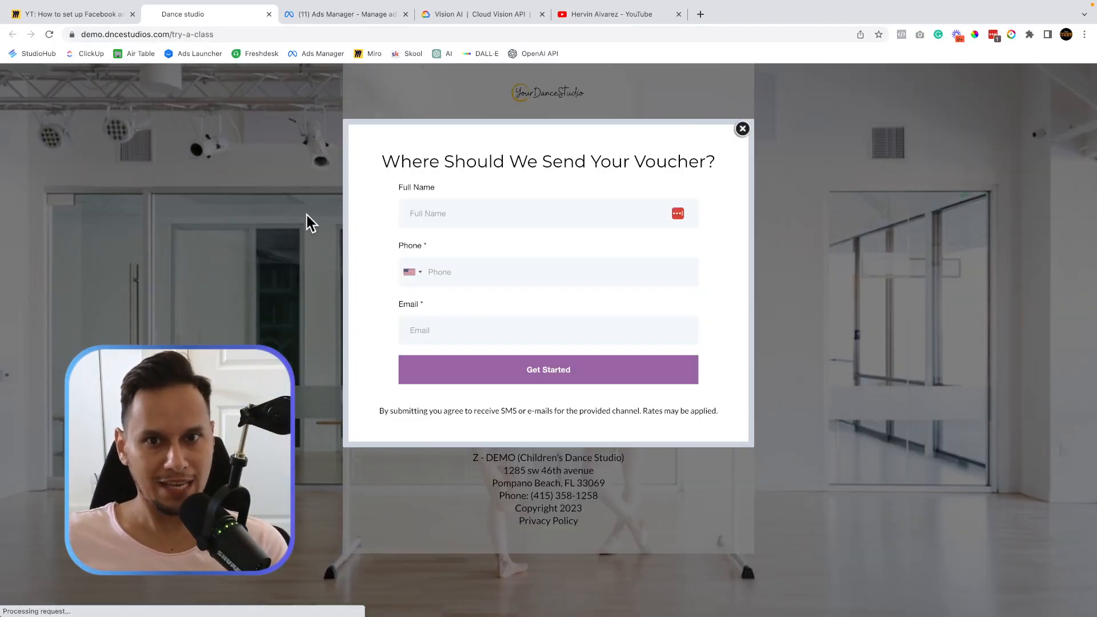
# Go over the landing page's voucher form, headline, limited-space note and countdown timer, then close it.
pyautogui.click(746, 132)
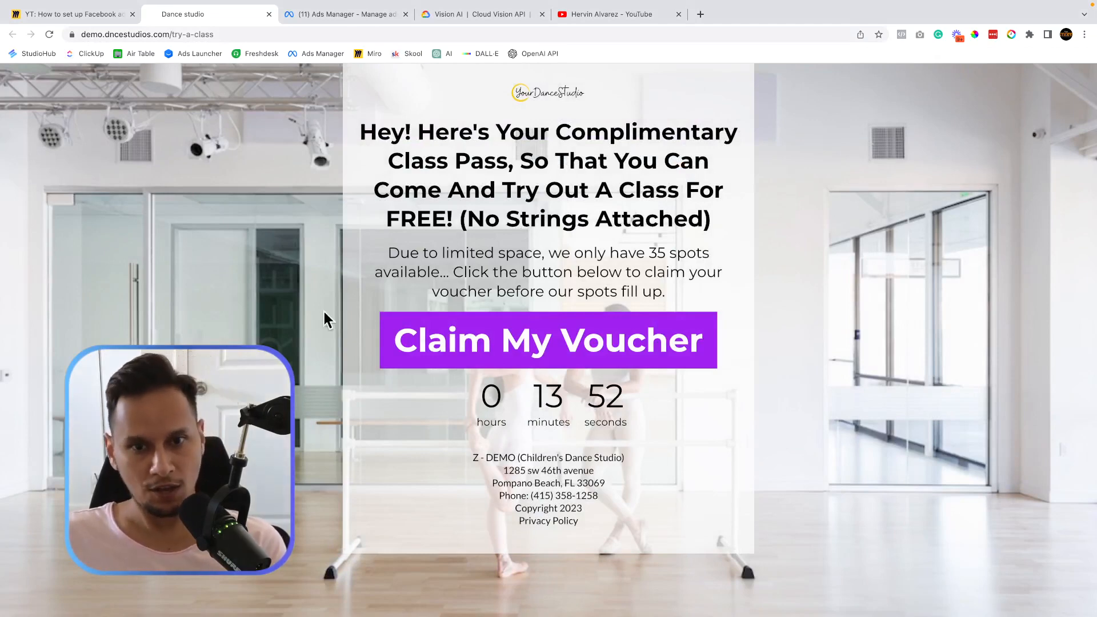
pyautogui.click(523, 346)
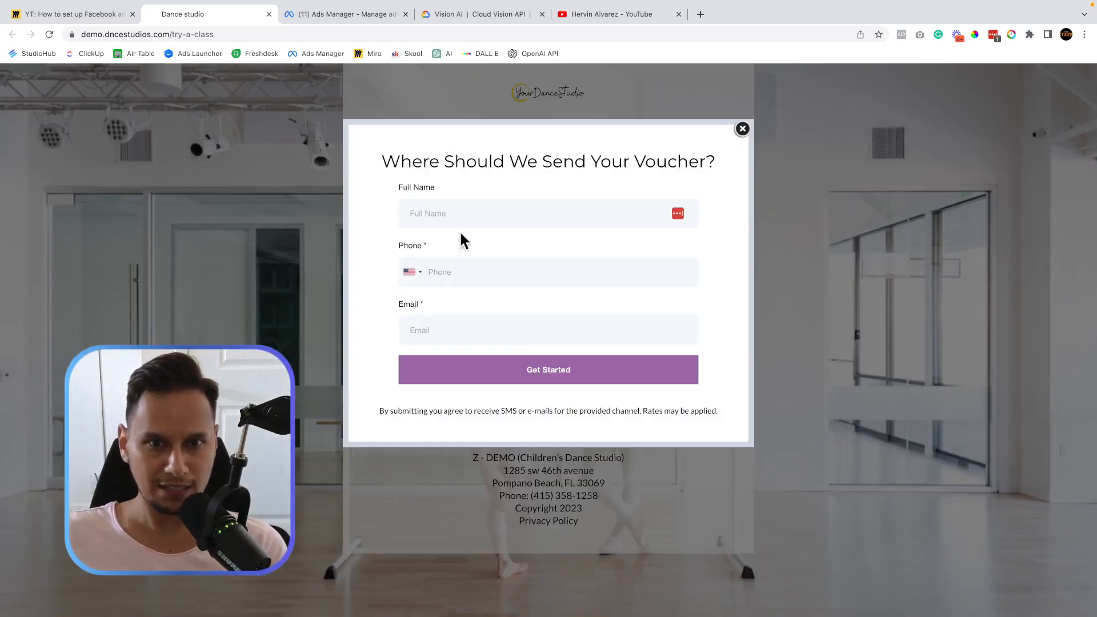
pyautogui.click(742, 129)
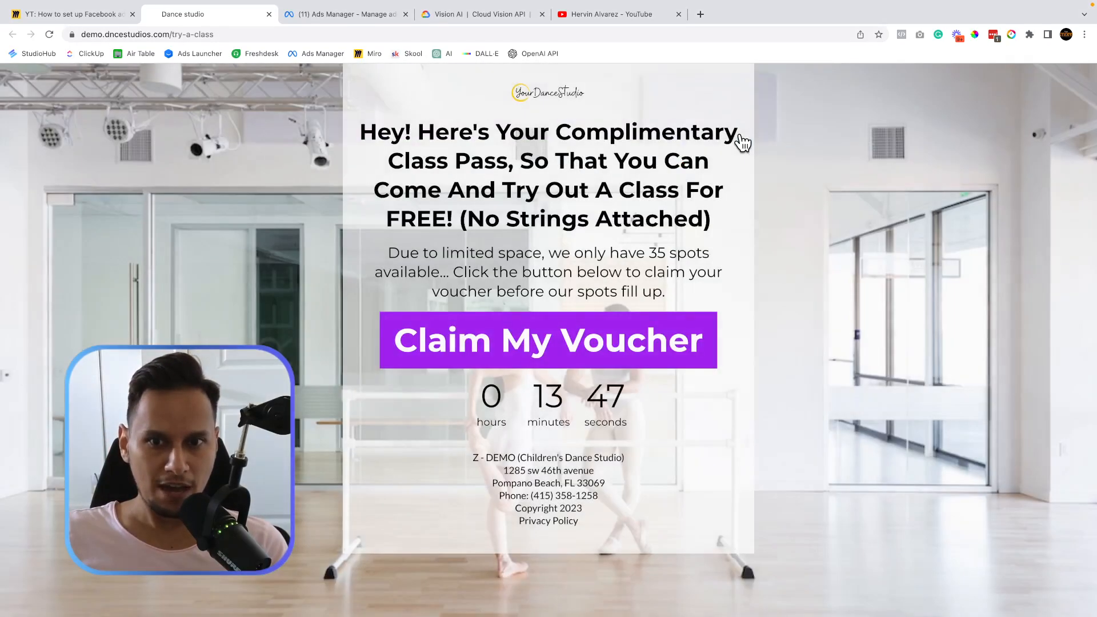
pyautogui.doubleClick(370, 133)
pyautogui.moveTo(462, 135); pyautogui.dragTo(687, 223)
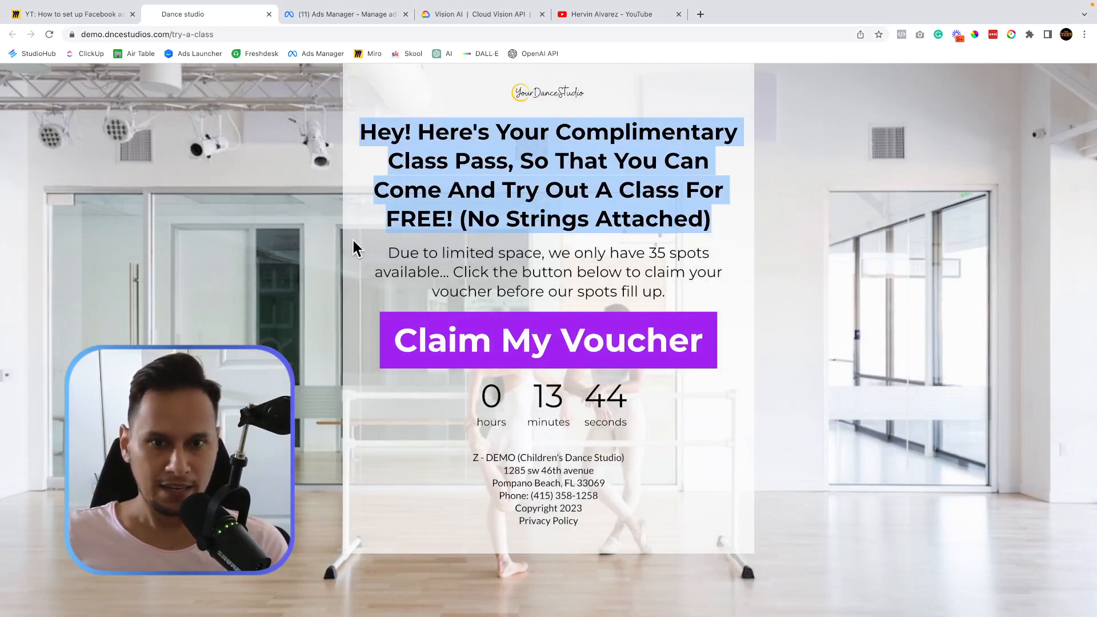
pyautogui.moveTo(400, 253); pyautogui.dragTo(516, 256)
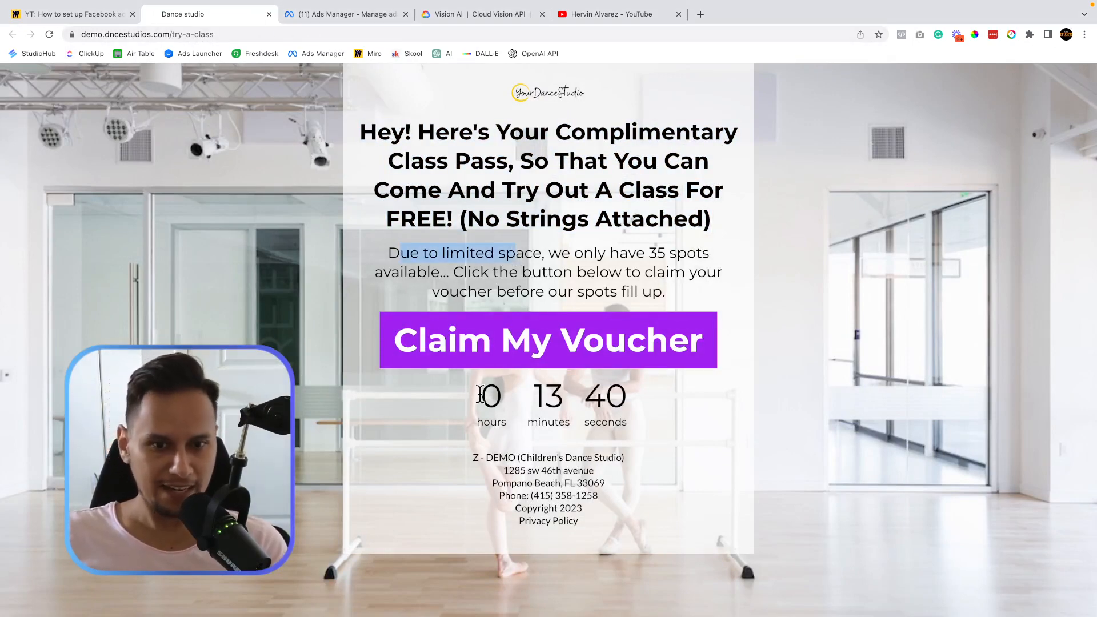
pyautogui.moveTo(478, 390); pyautogui.dragTo(645, 458)
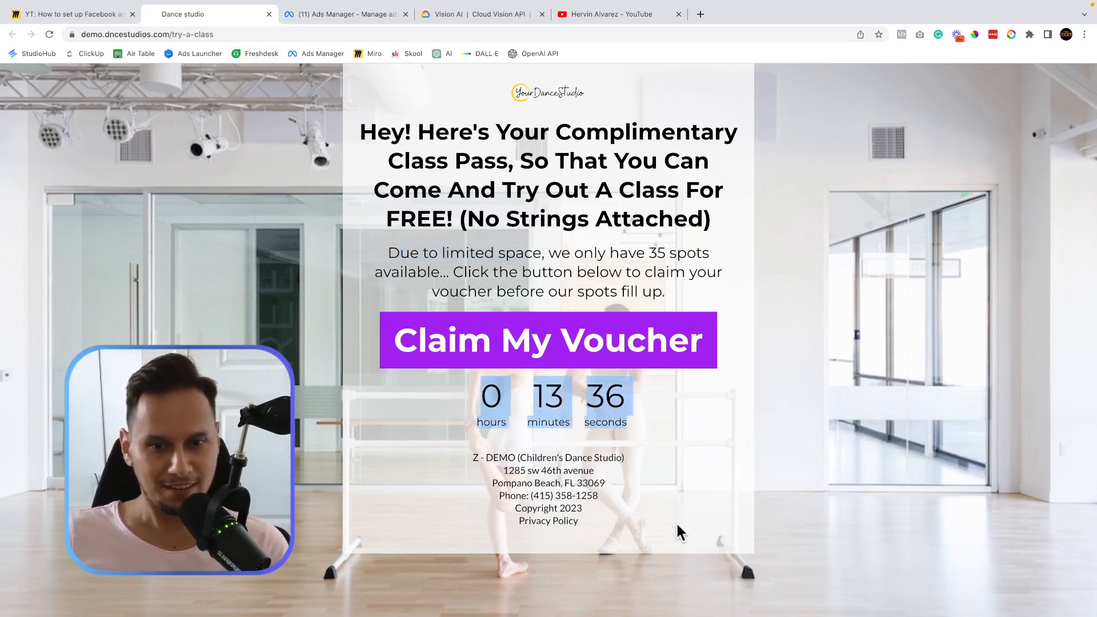
pyautogui.click(269, 14)
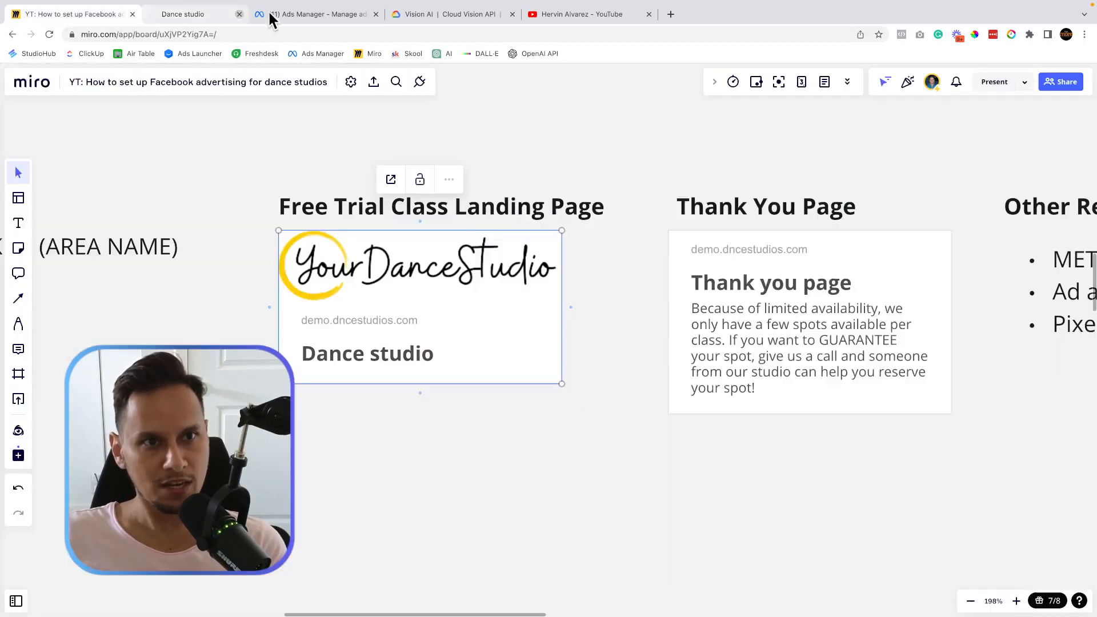
# Open the Thank You Page card's link, read its message, and close that tab.
pyautogui.click(763, 337)
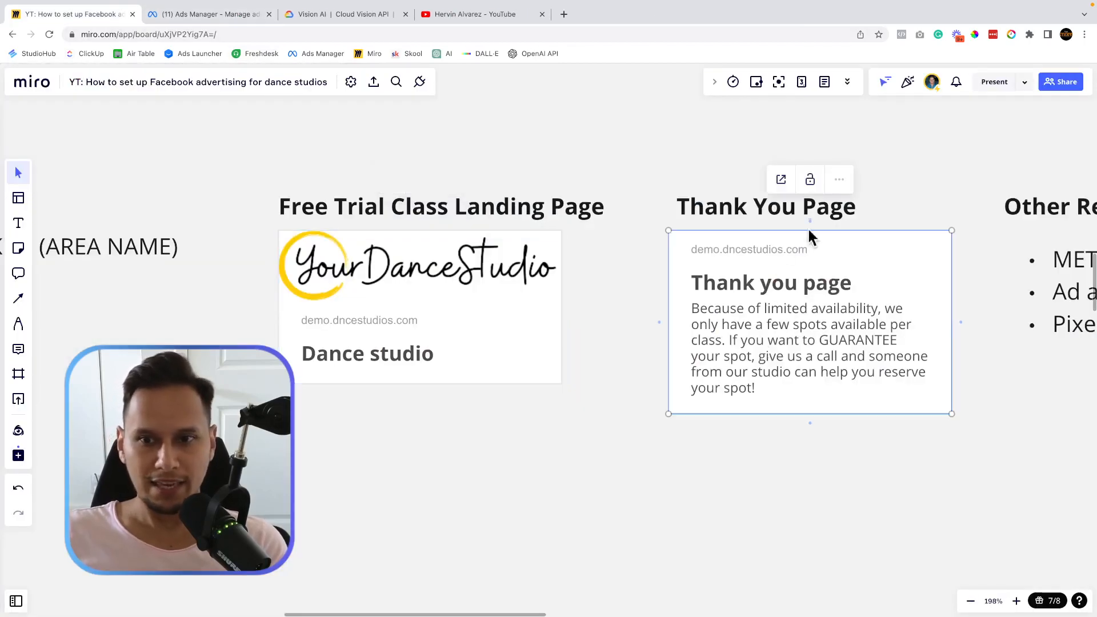
pyautogui.click(782, 180)
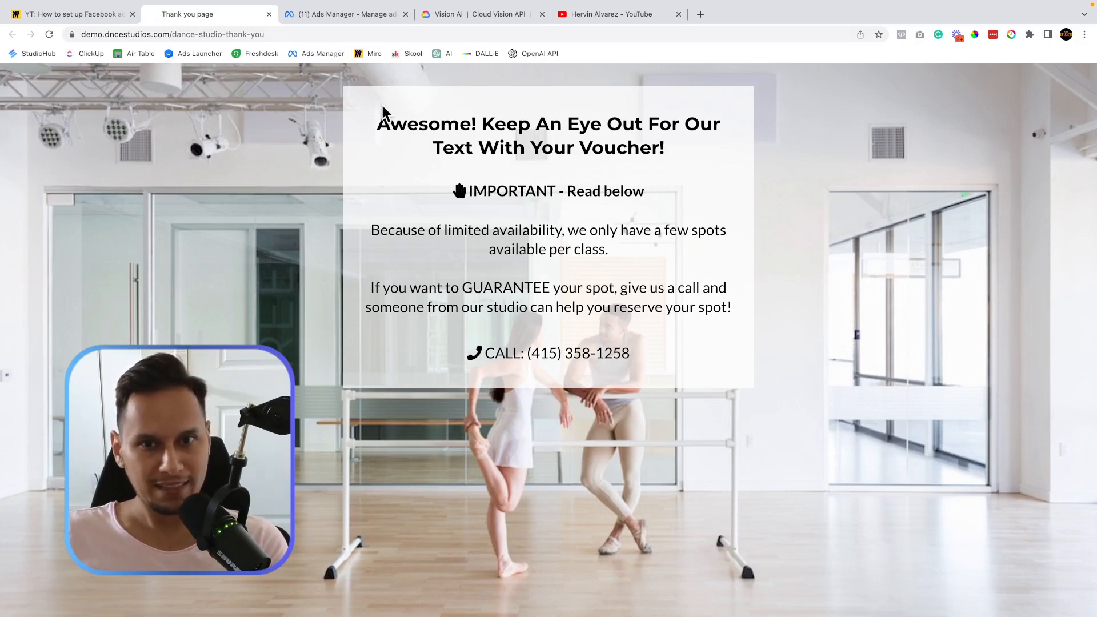
pyautogui.moveTo(382, 107); pyautogui.dragTo(661, 379)
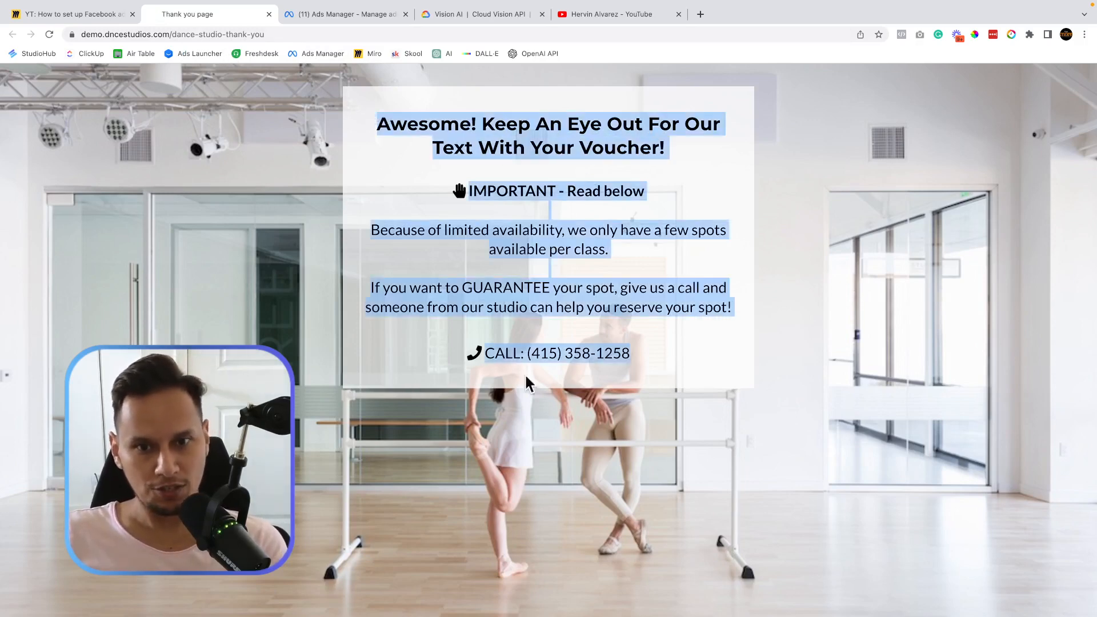
pyautogui.click(270, 14)
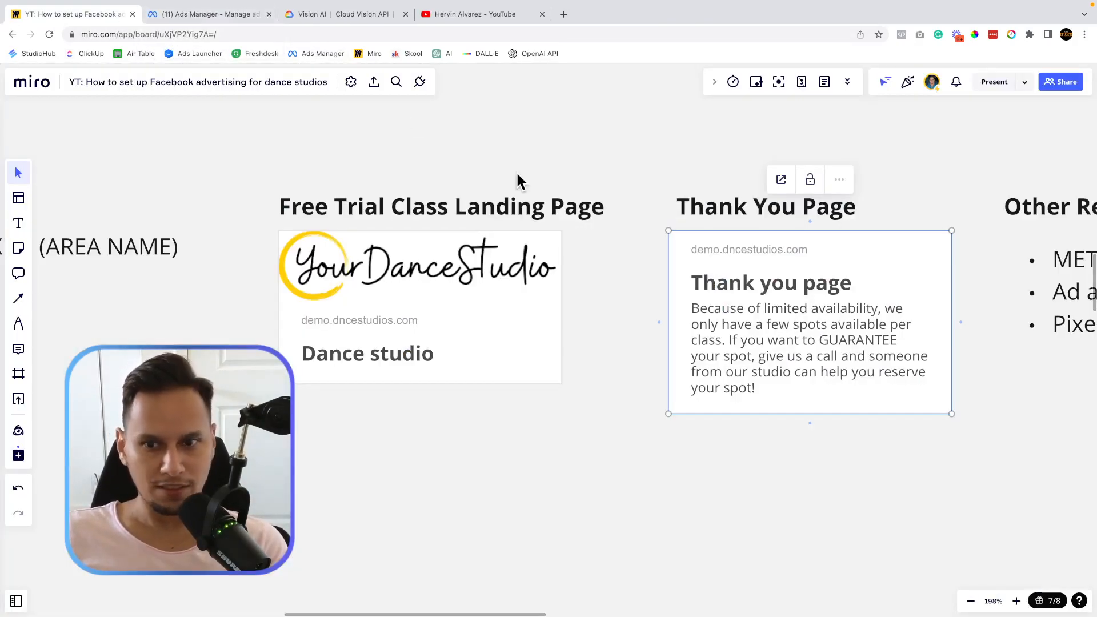
# Review the Other Requirements list, including the META business manager item, then bring up Ads Manager's Campaigns list.
pyautogui.hscroll(10, 515, 170)
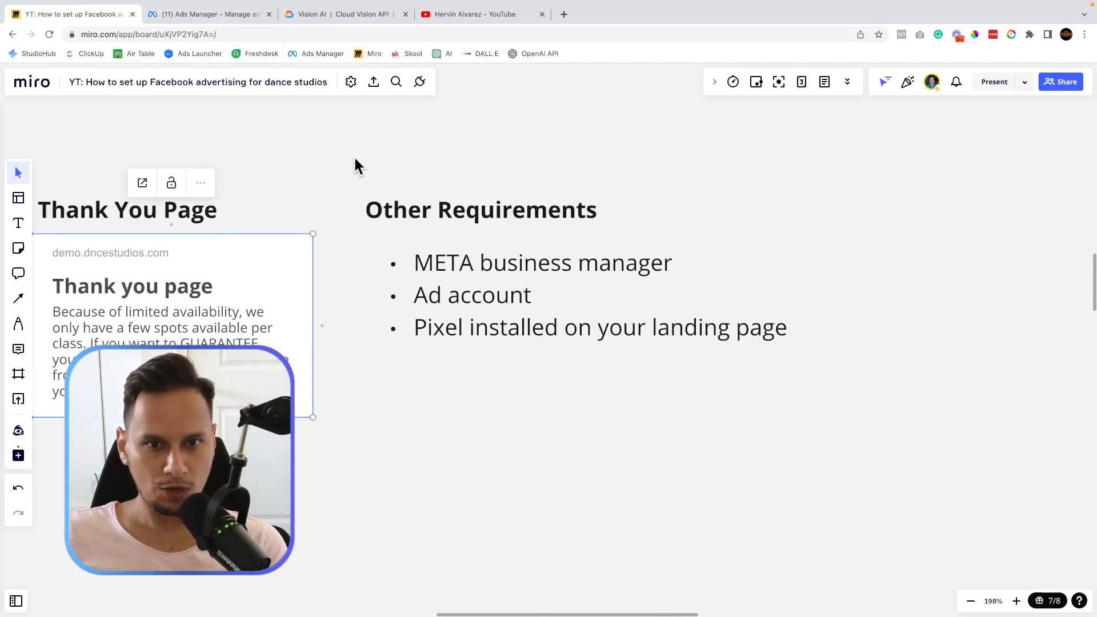
pyautogui.moveTo(355, 159); pyautogui.dragTo(1049, 427)
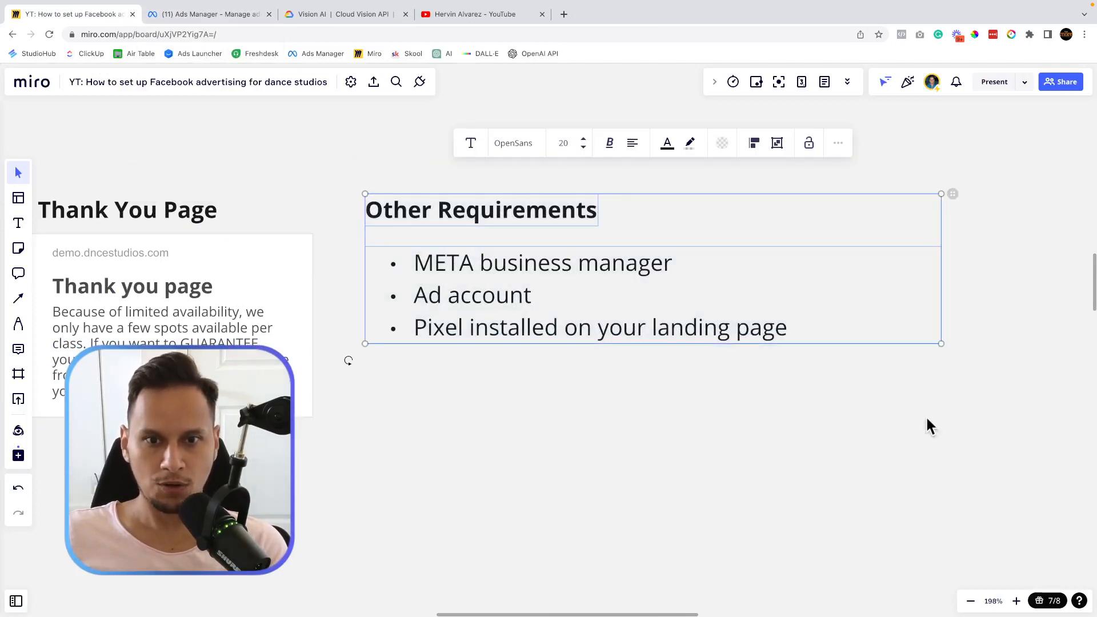
pyautogui.click(502, 264)
pyautogui.tripleClick(501, 266)
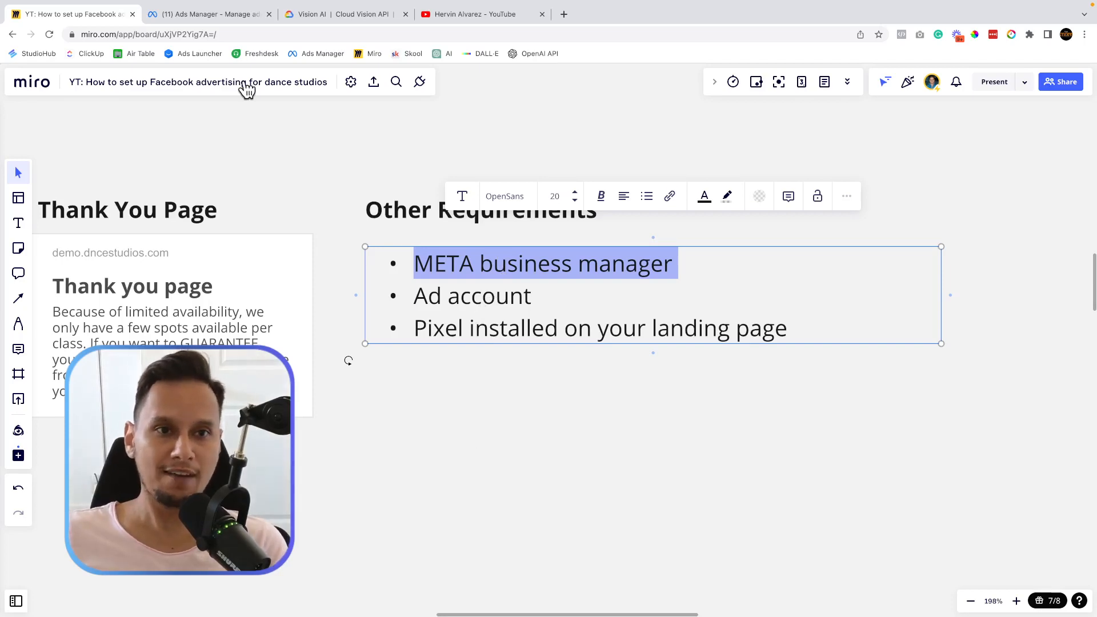
pyautogui.click(205, 7)
pyautogui.click(163, 40)
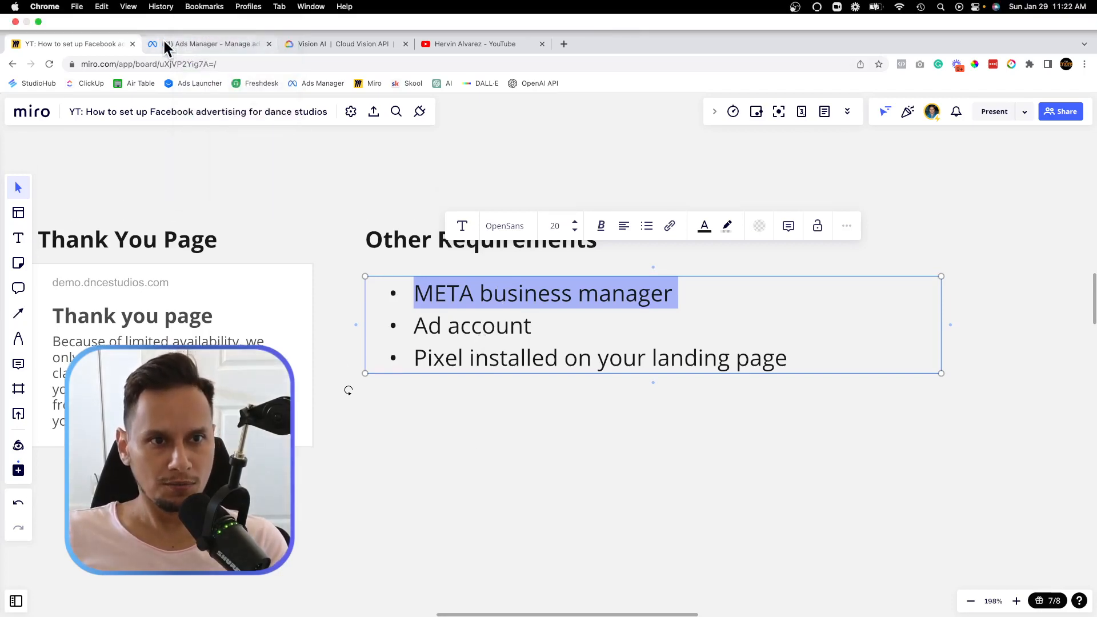
pyautogui.click(184, 41)
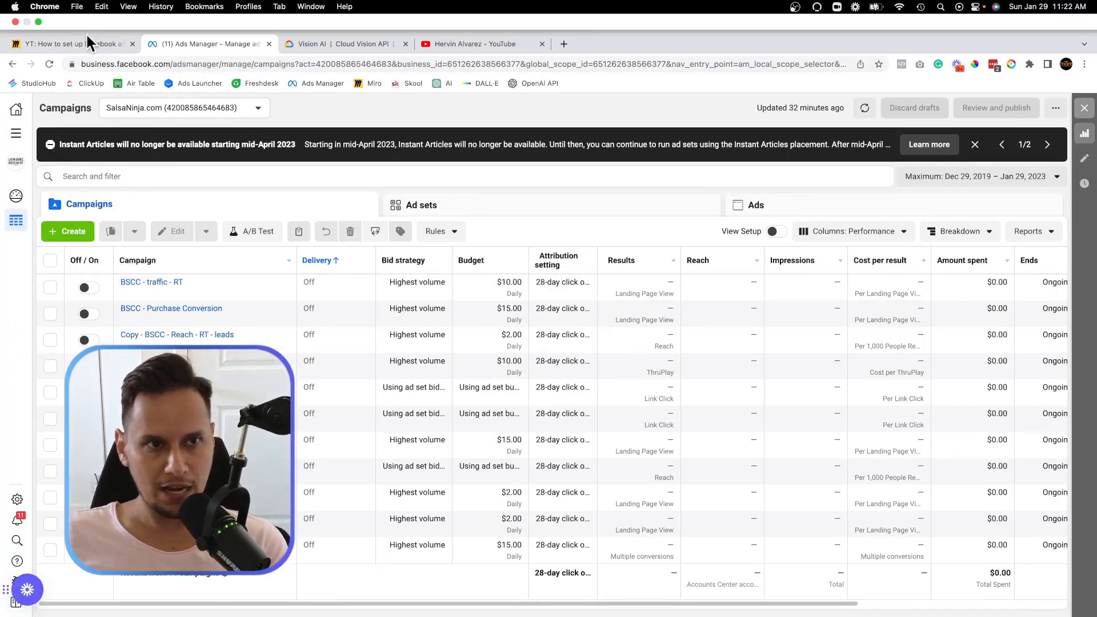
# Go back to the Miro board's Other Requirements list.
pyautogui.click(92, 44)
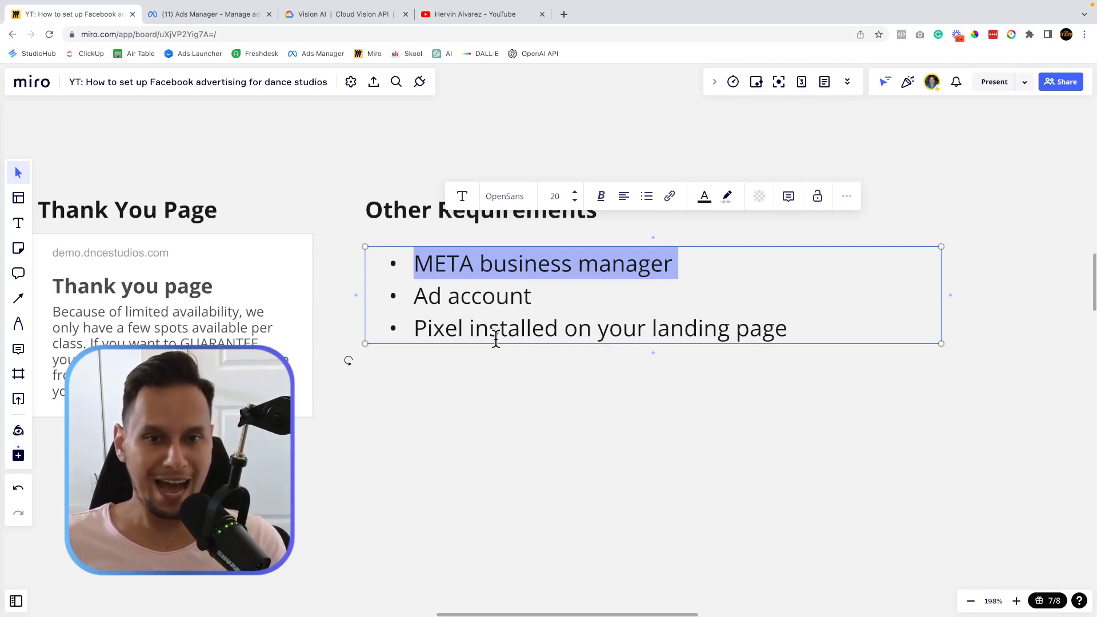
pyautogui.tripleClick(471, 303)
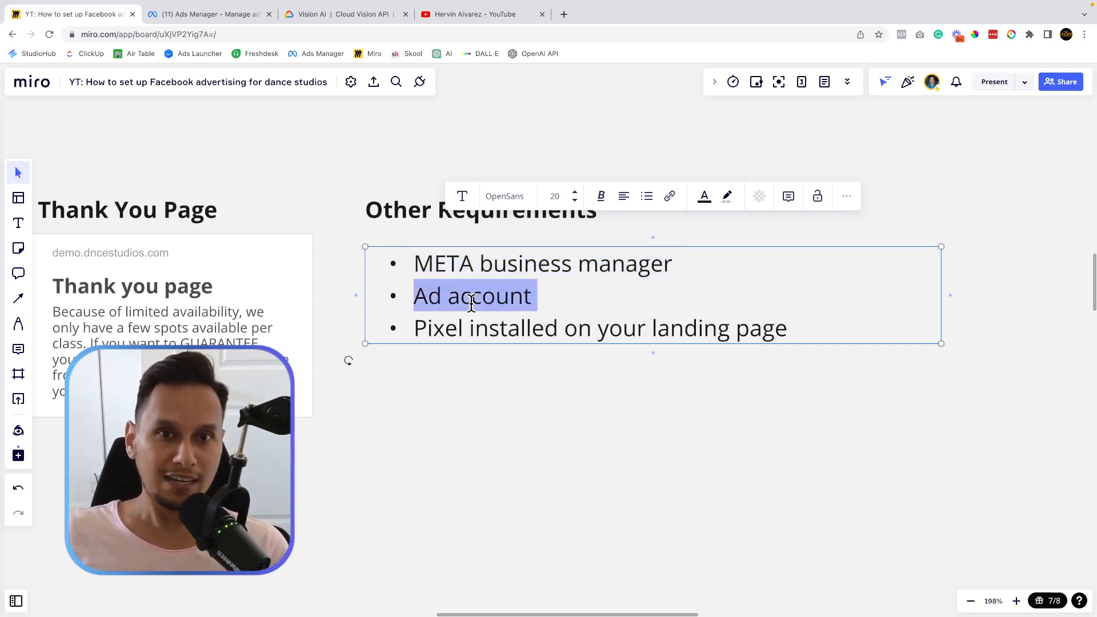
pyautogui.click(201, 16)
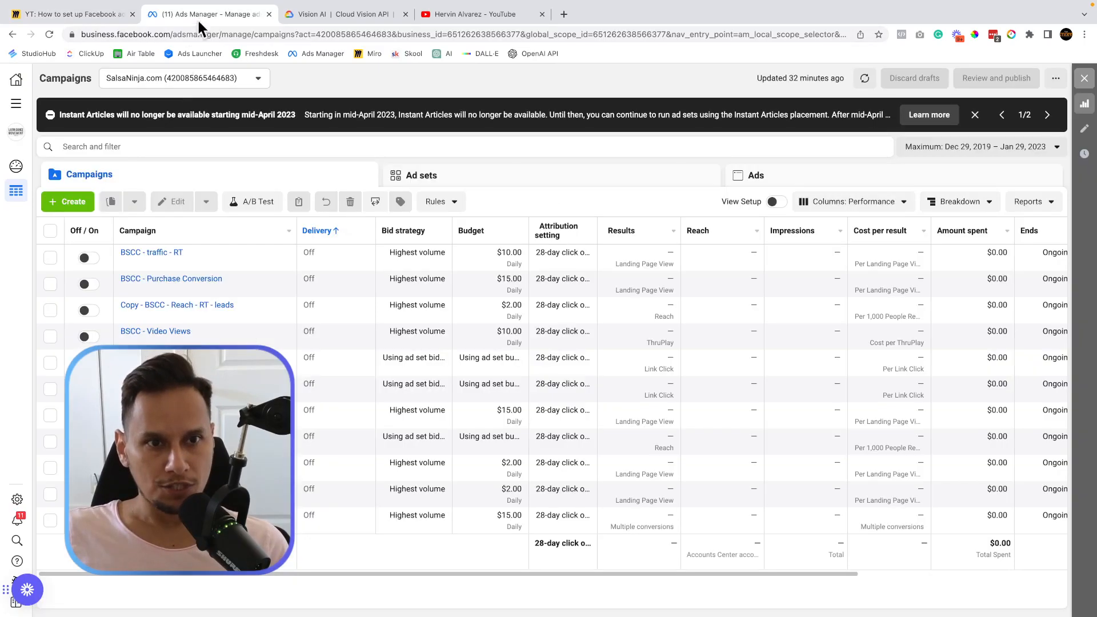
pyautogui.click(81, 14)
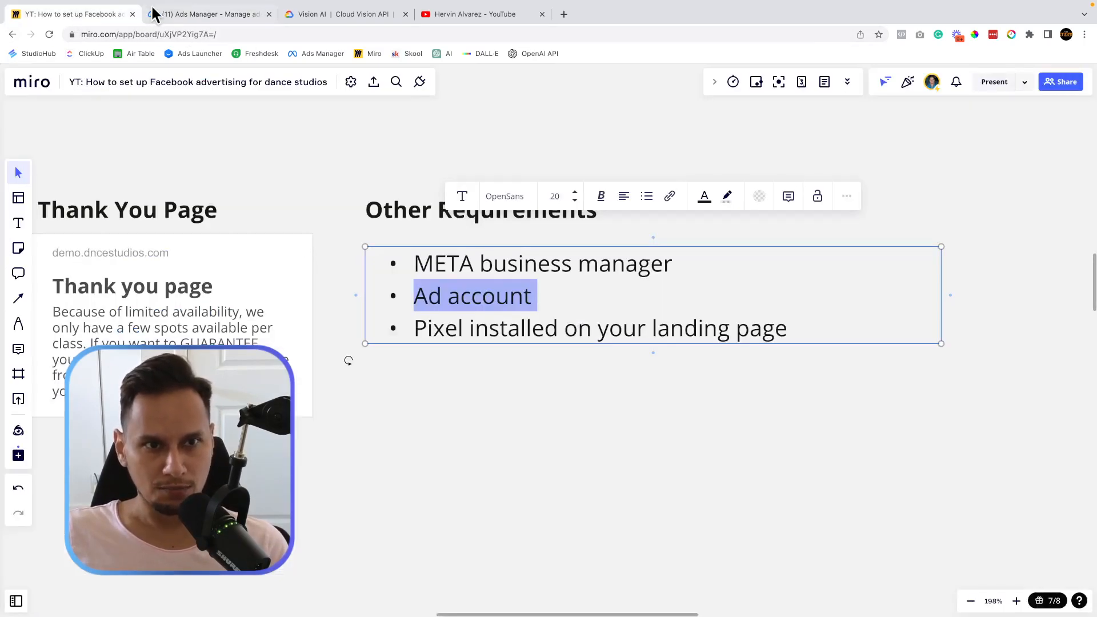
pyautogui.click(183, 17)
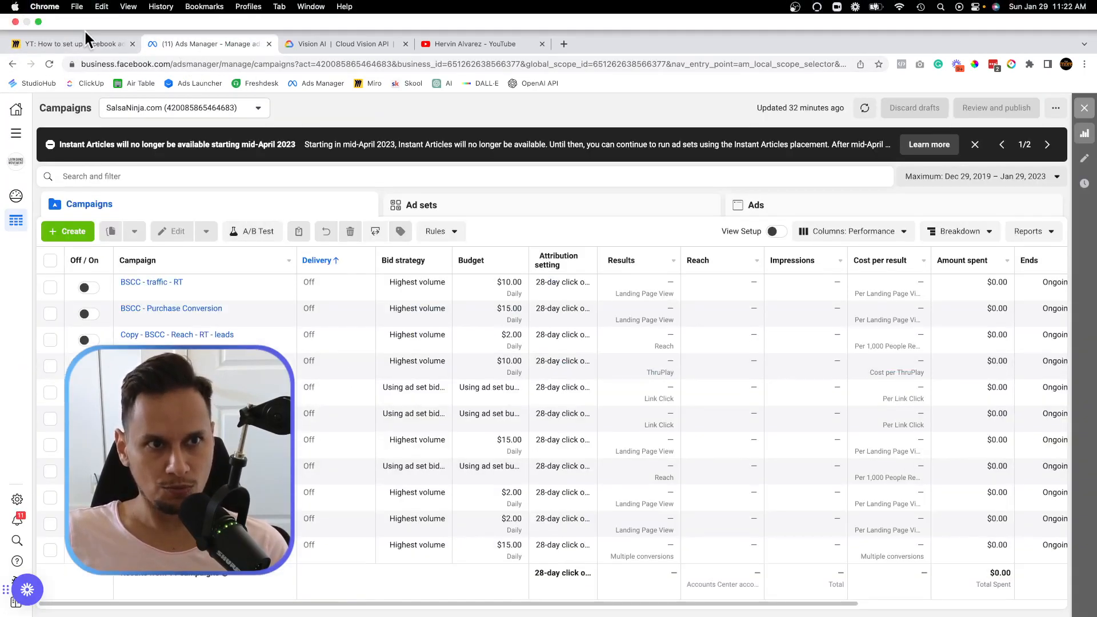
pyautogui.click(94, 43)
pyautogui.tripleClick(496, 318)
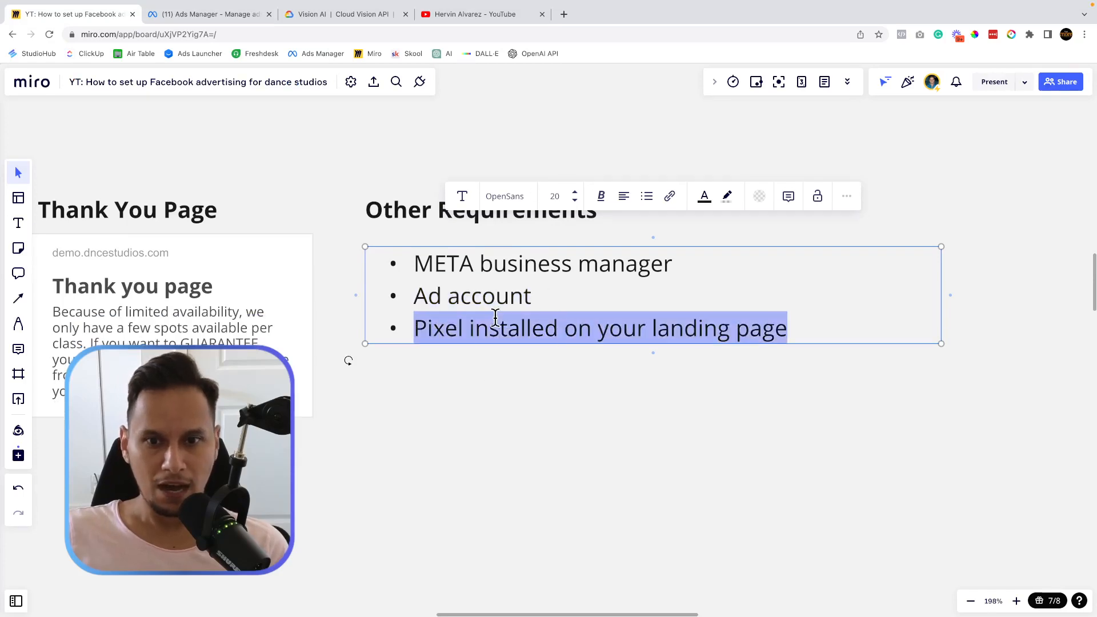
pyautogui.hscroll(-10, 515, 413)
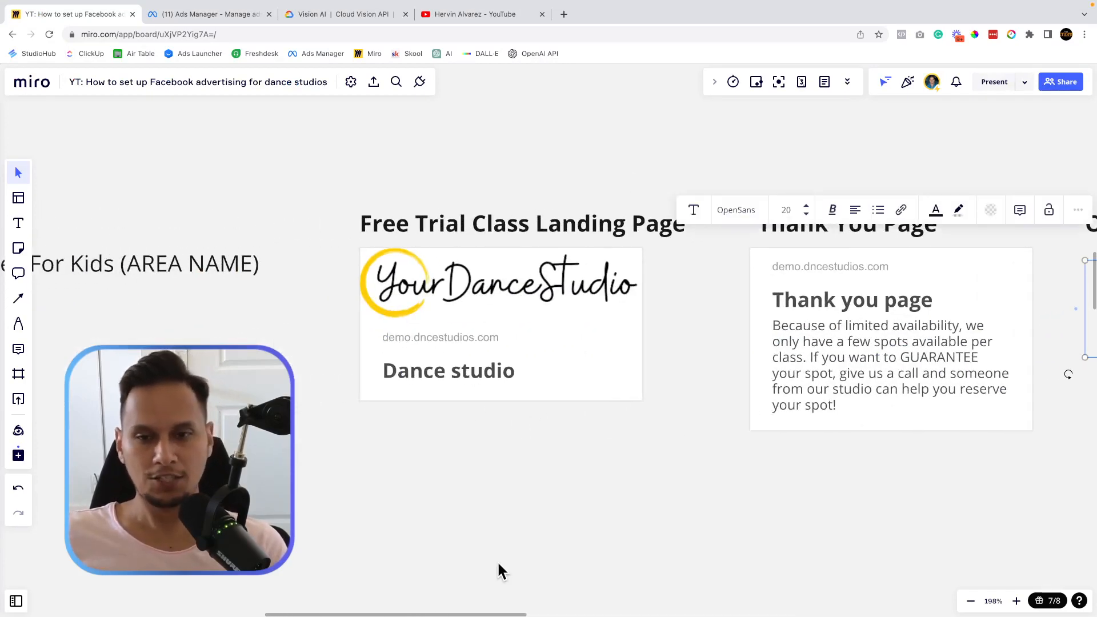
pyautogui.hscroll(15, 499, 564)
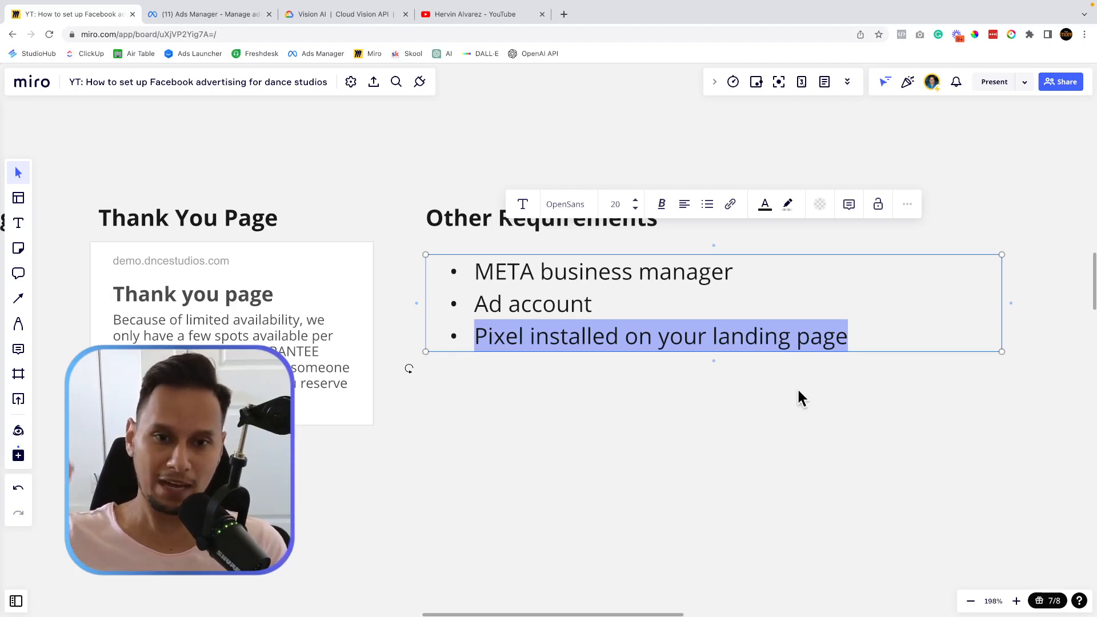
pyautogui.scroll(-5, 691, 298)
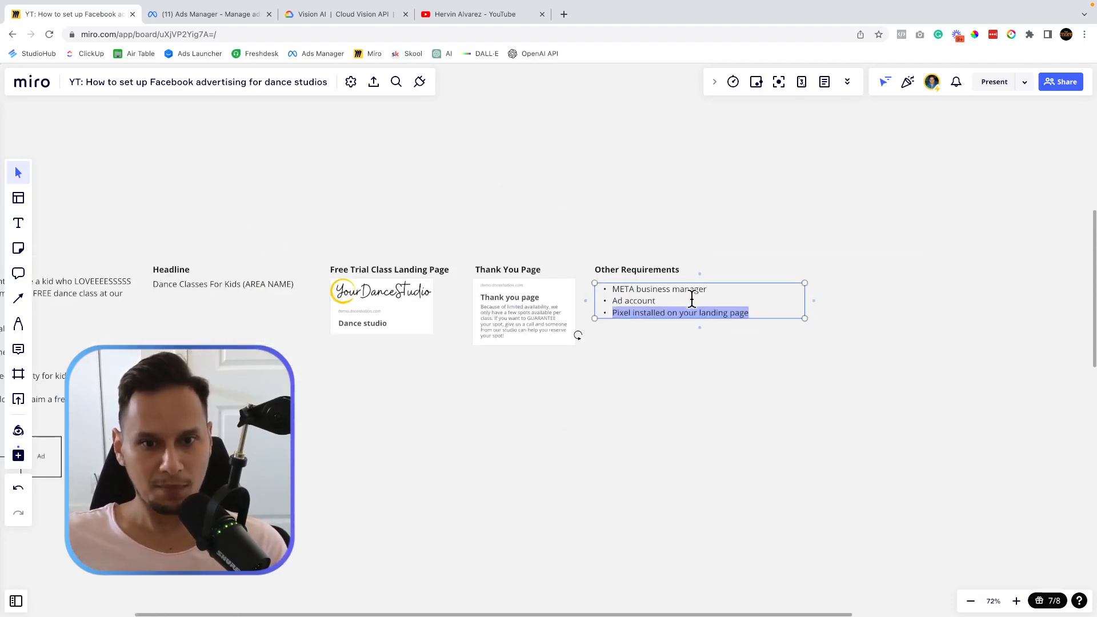
pyautogui.rightClick(585, 338)
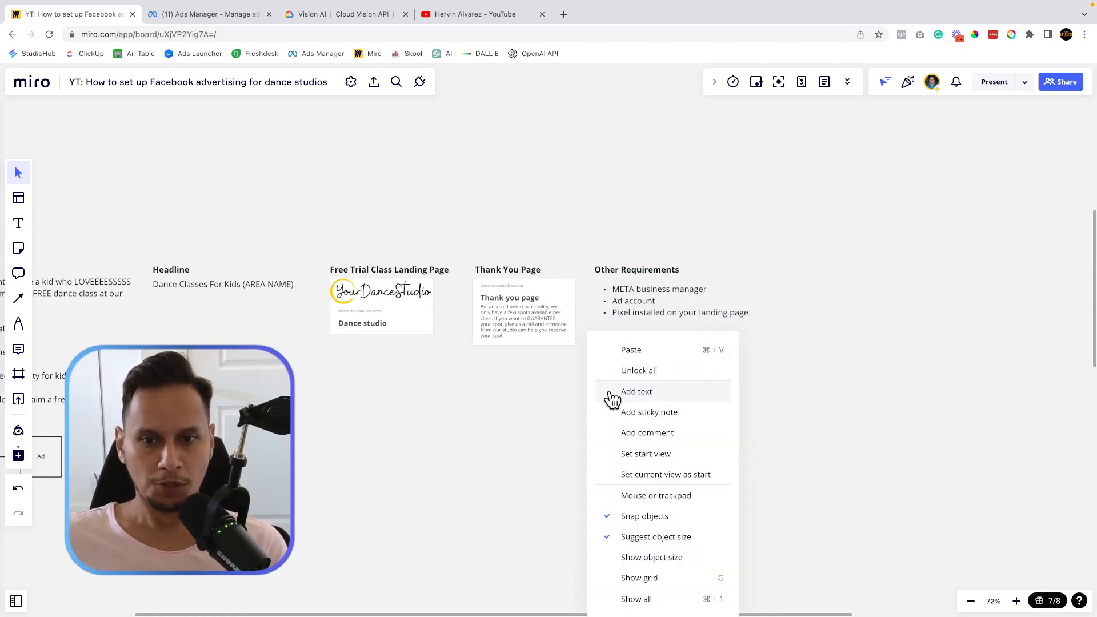
pyautogui.click(488, 403)
pyautogui.hscroll(-4, 488, 403)
# Select the planning items and both dance class photos while studying the Campaign → Adset → Ad flow.
pyautogui.hscroll(-3, 337, 337)
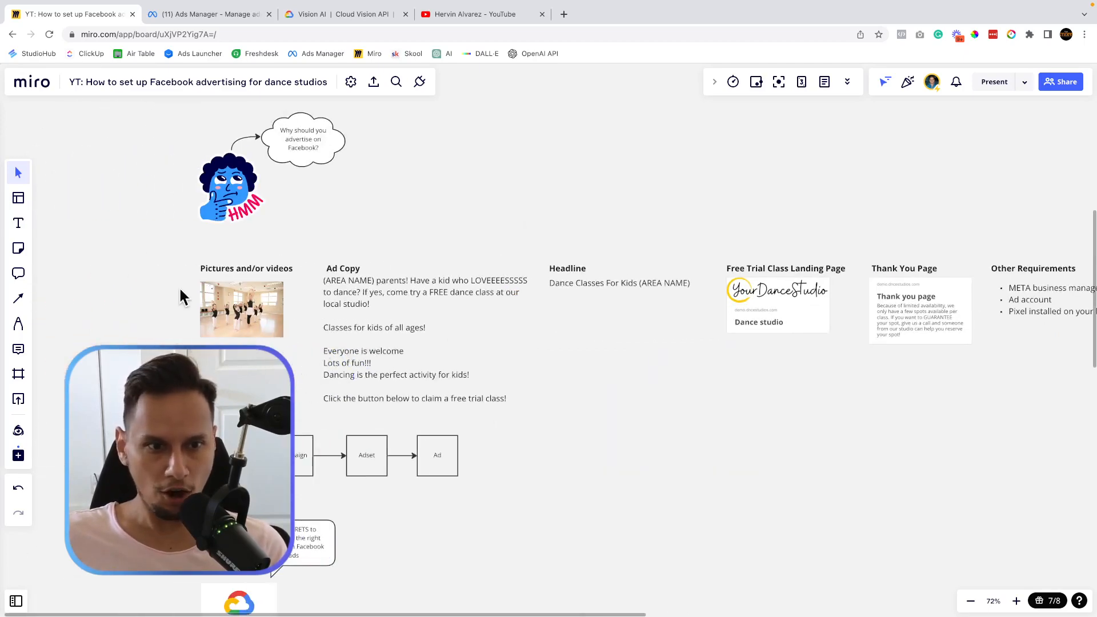
pyautogui.moveTo(117, 258); pyautogui.dragTo(1029, 395)
pyautogui.click(537, 458)
pyautogui.hscroll(-4, 424, 454)
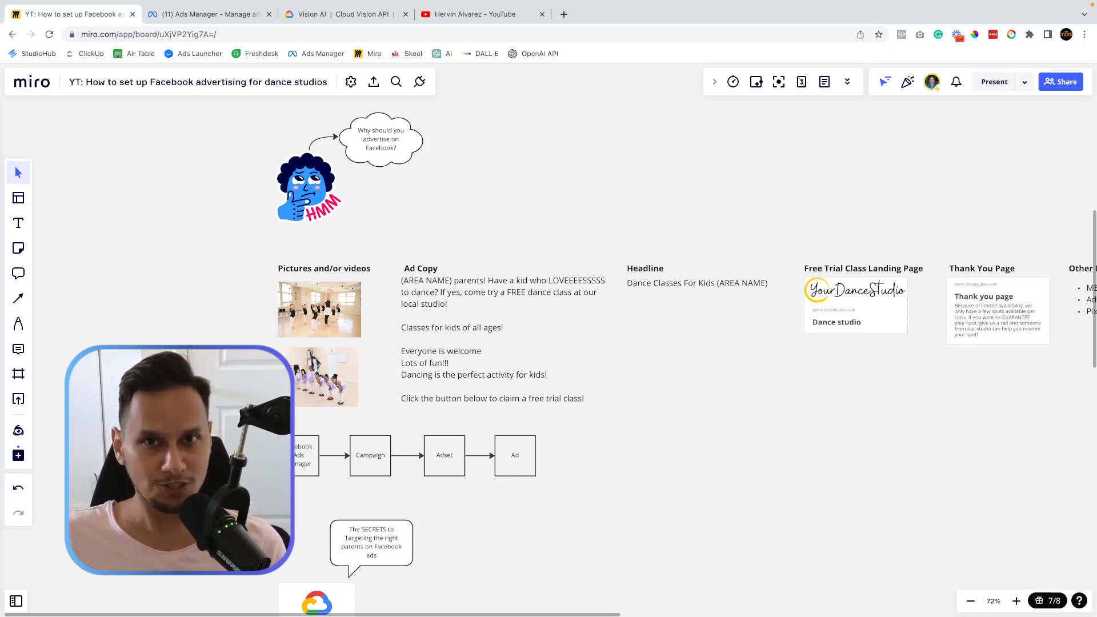
pyautogui.scroll(5, 187, 376)
pyautogui.scroll(-2, 187, 376)
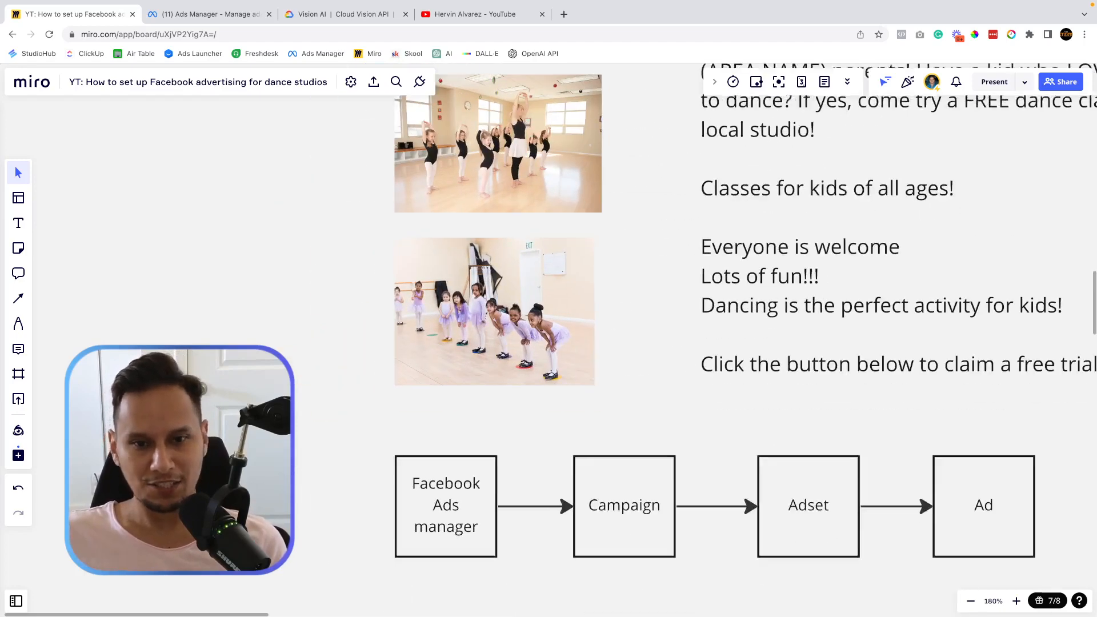
pyautogui.hscroll(2, 187, 376)
pyautogui.scroll(3, 187, 377)
pyautogui.moveTo(171, 207); pyautogui.dragTo(510, 469)
pyautogui.scroll(-5, 716, 351)
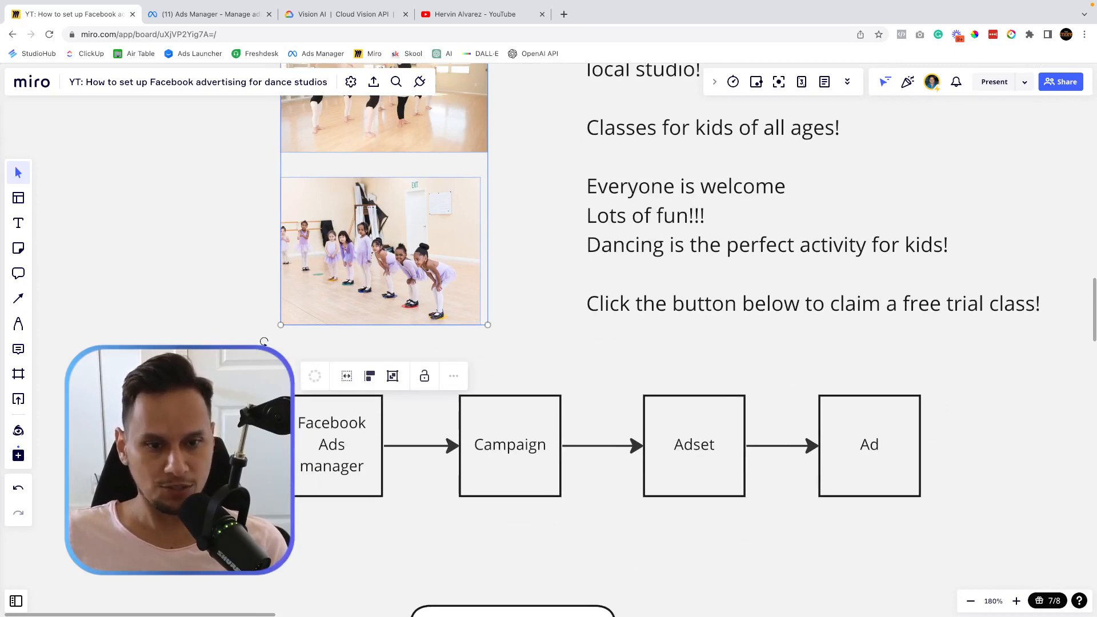
pyautogui.scroll(5, 328, 191)
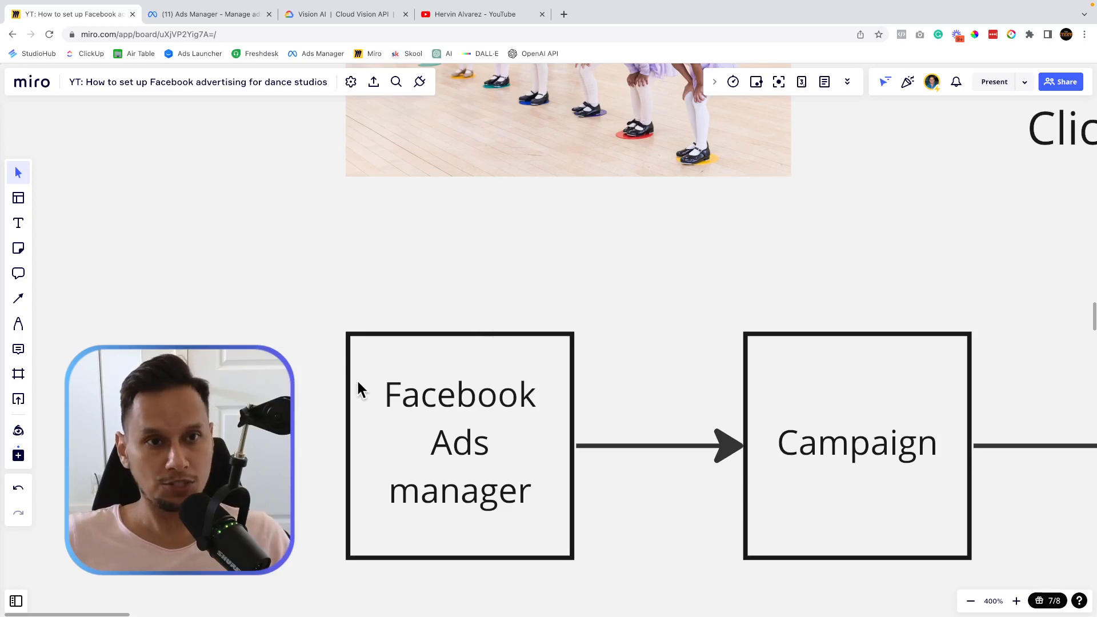
# Glance at the Ads Manager campaigns list, then return to the Miro board and pan right.
pyautogui.click(190, 15)
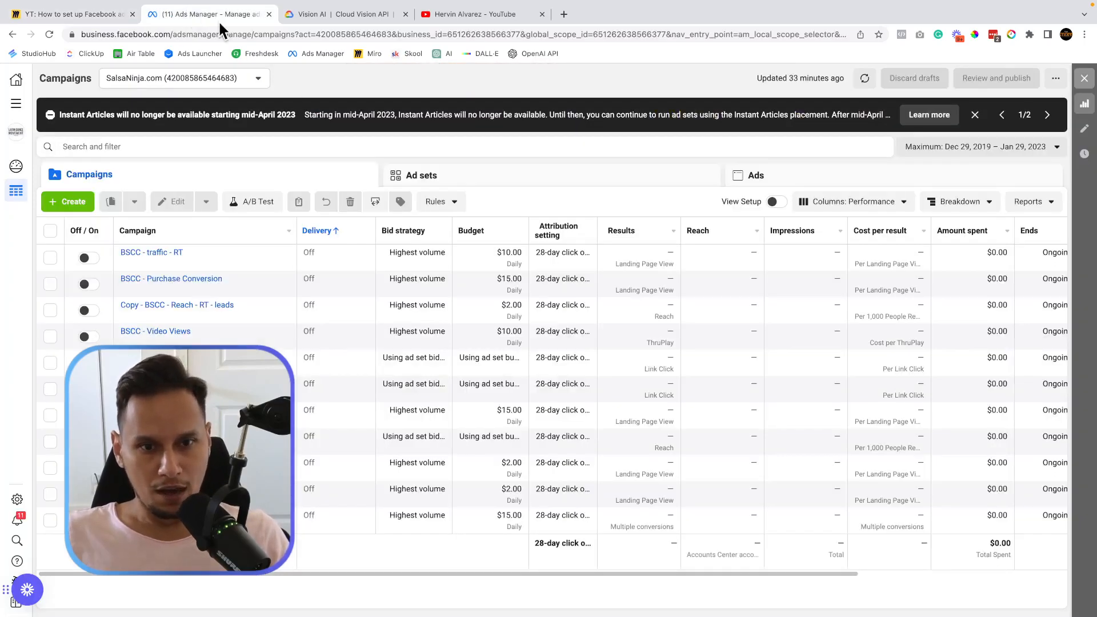
pyautogui.click(93, 15)
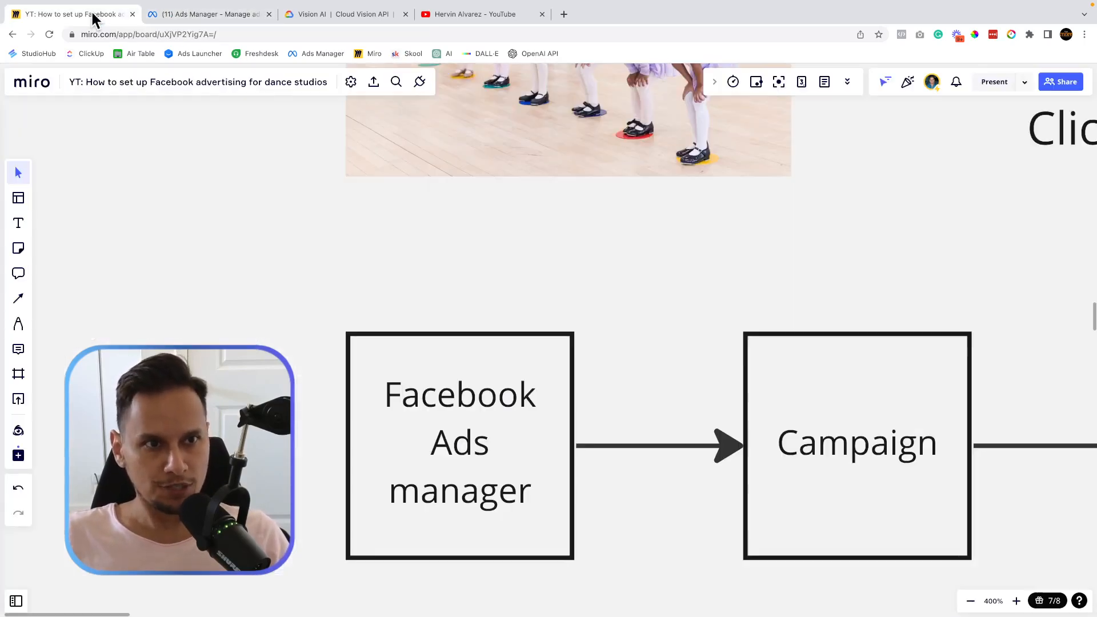
pyautogui.hscroll(5, 543, 328)
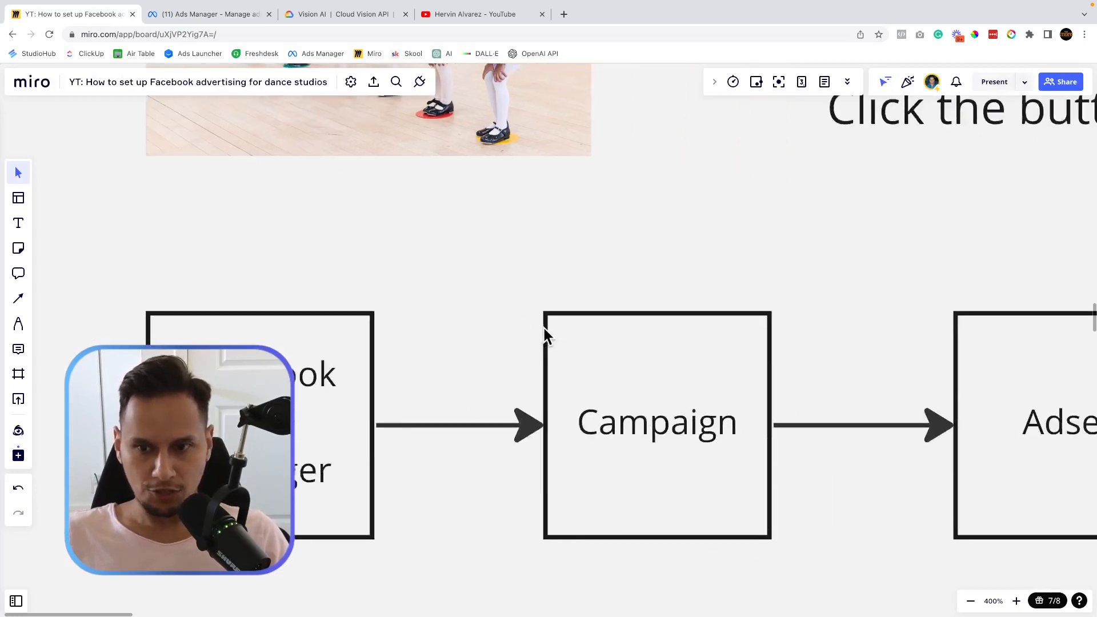
pyautogui.hscroll(3, 544, 334)
# Start a new Ads Manager campaign with Leads as its objective.
pyautogui.click(193, 13)
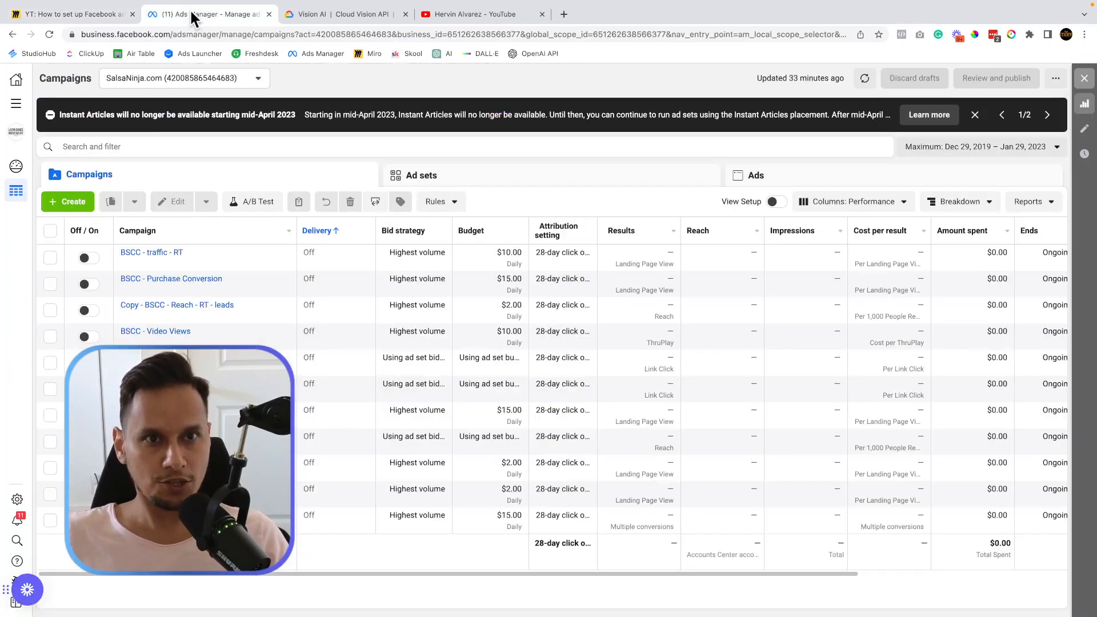
pyautogui.click(78, 204)
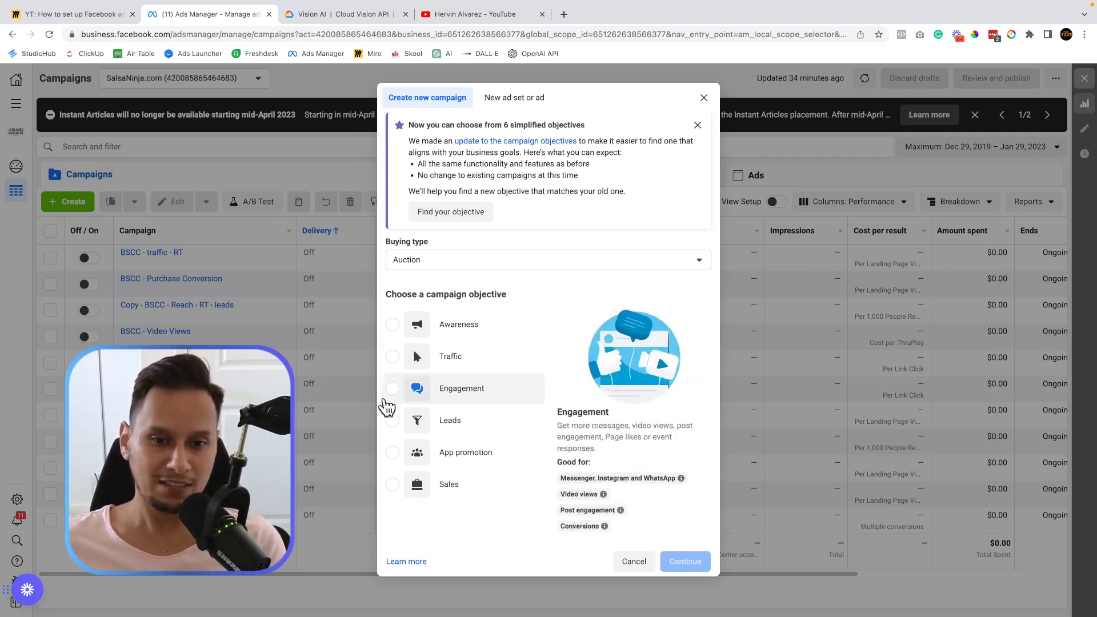
pyautogui.moveTo(402, 359)
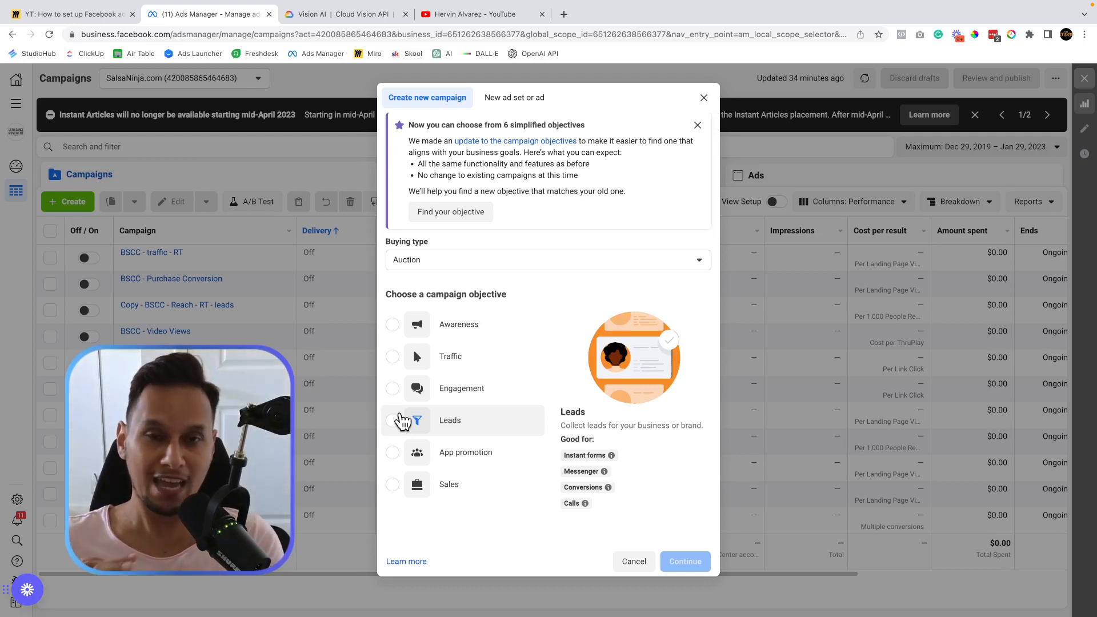
pyautogui.click(403, 421)
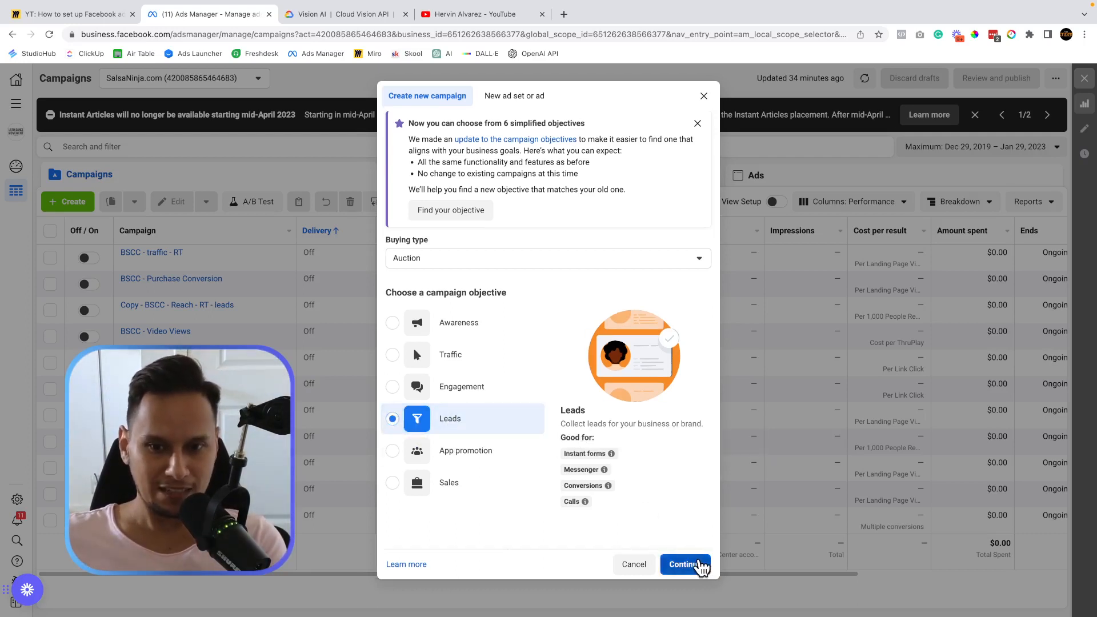
pyautogui.click(693, 564)
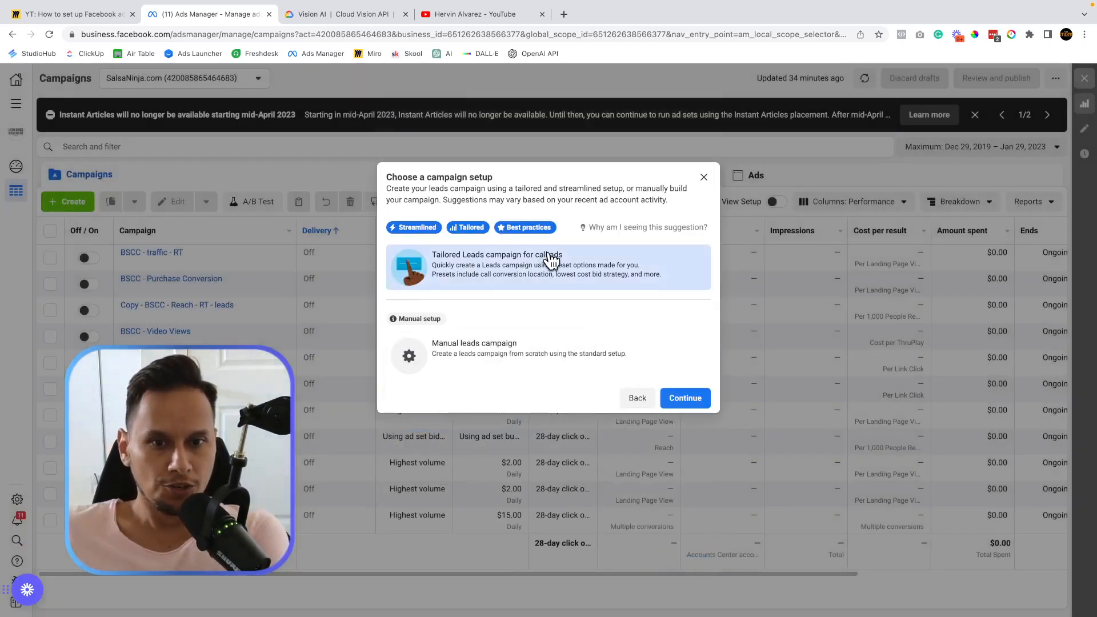
# Choose the Manual leads campaign setup and create the draft.
pyautogui.click(504, 348)
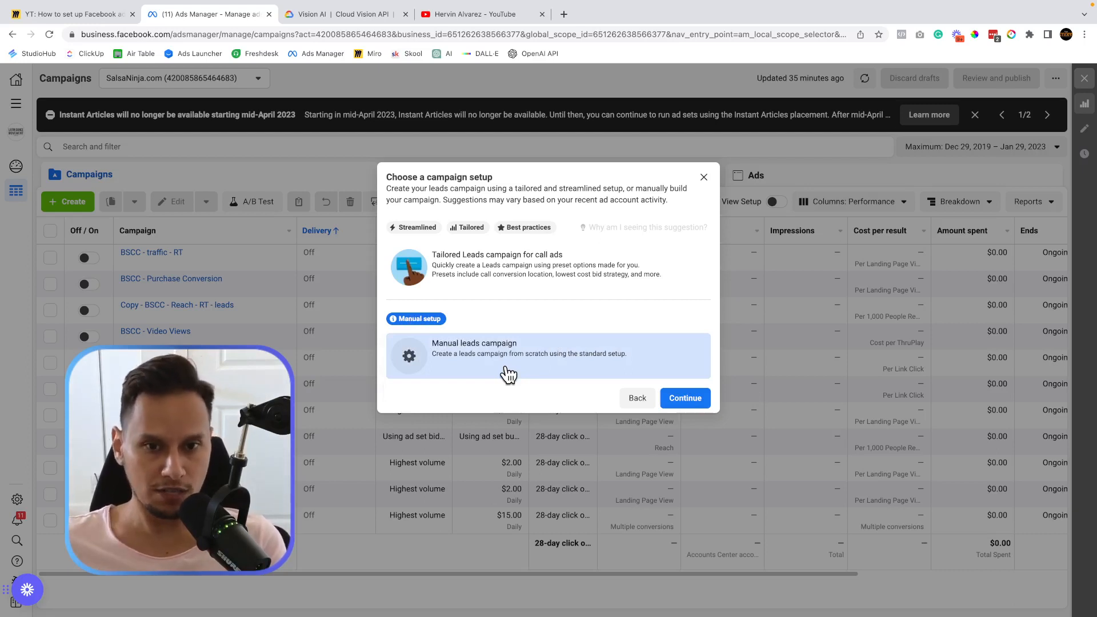
pyautogui.click(697, 397)
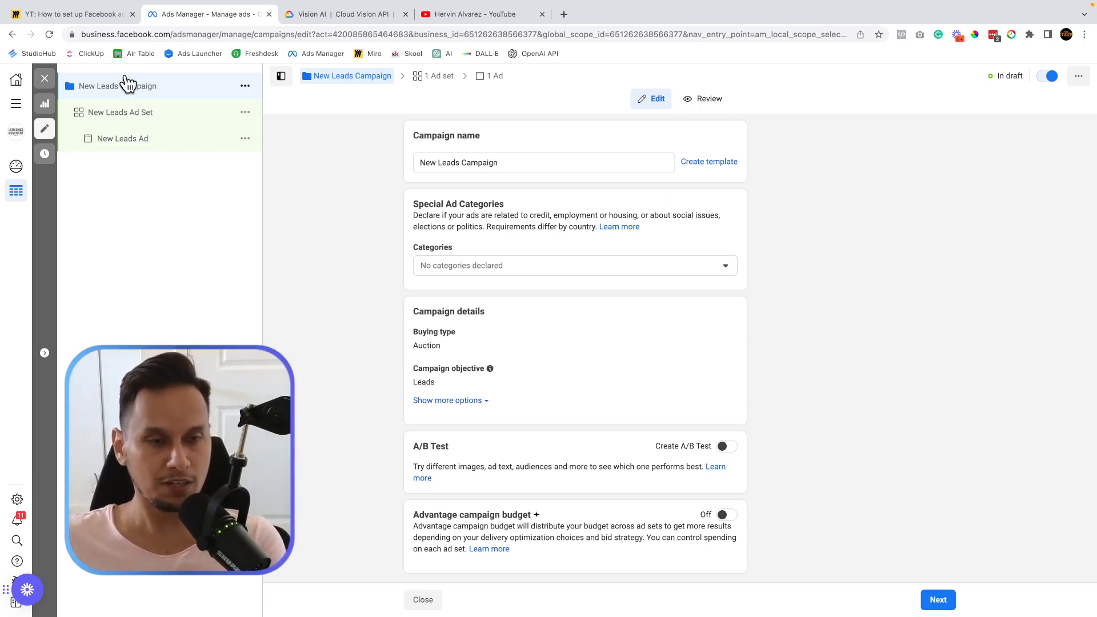
# Rename the campaign 'Free trial classes - 1/29/23', leaving Special Ad Categories undeclared.
pyautogui.tripleClick(480, 161)
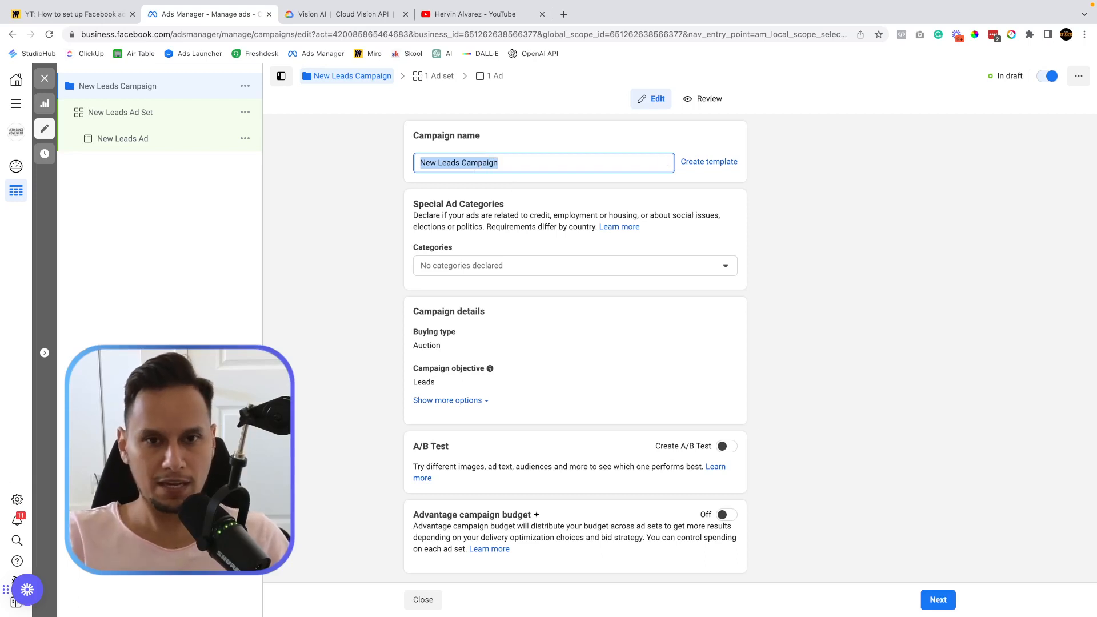
pyautogui.press('BackSpace')
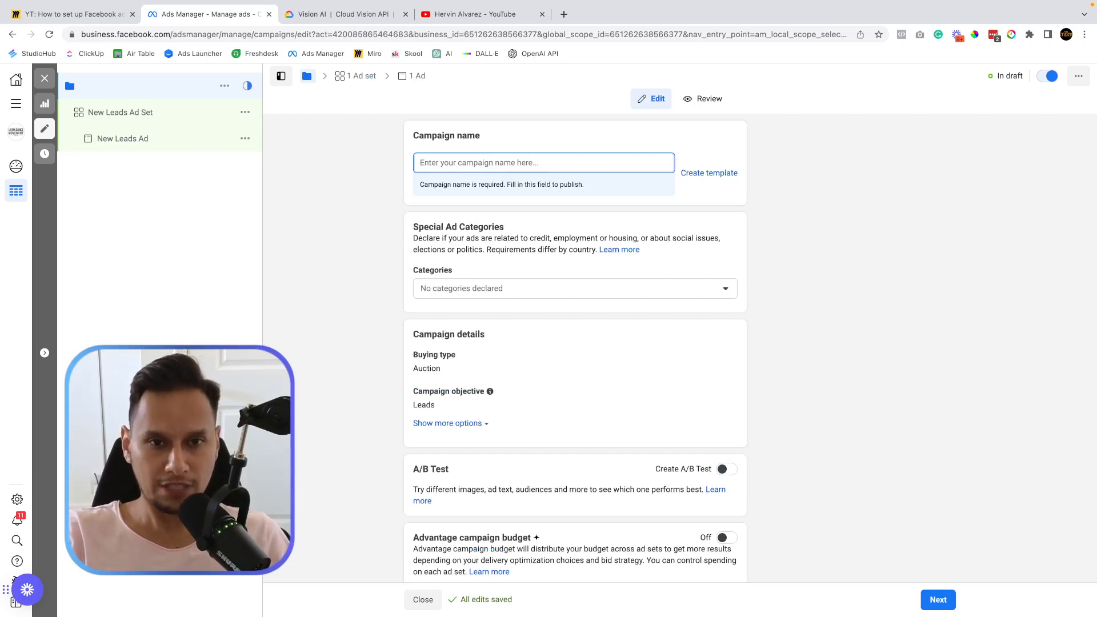
pyautogui.write('Free tria')
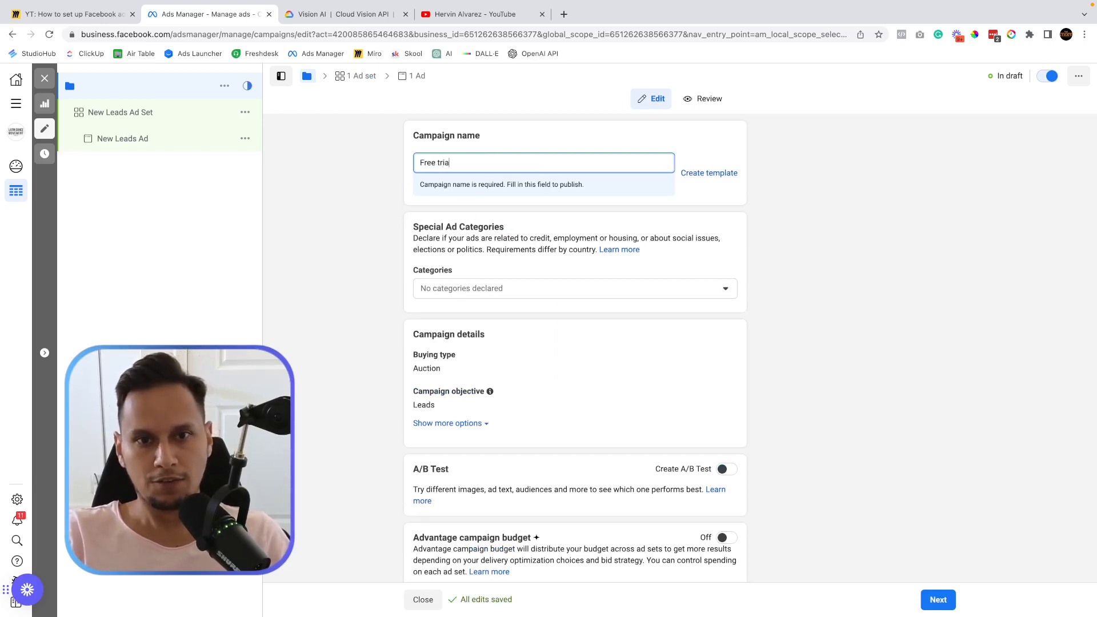
pyautogui.write('l classes - ')
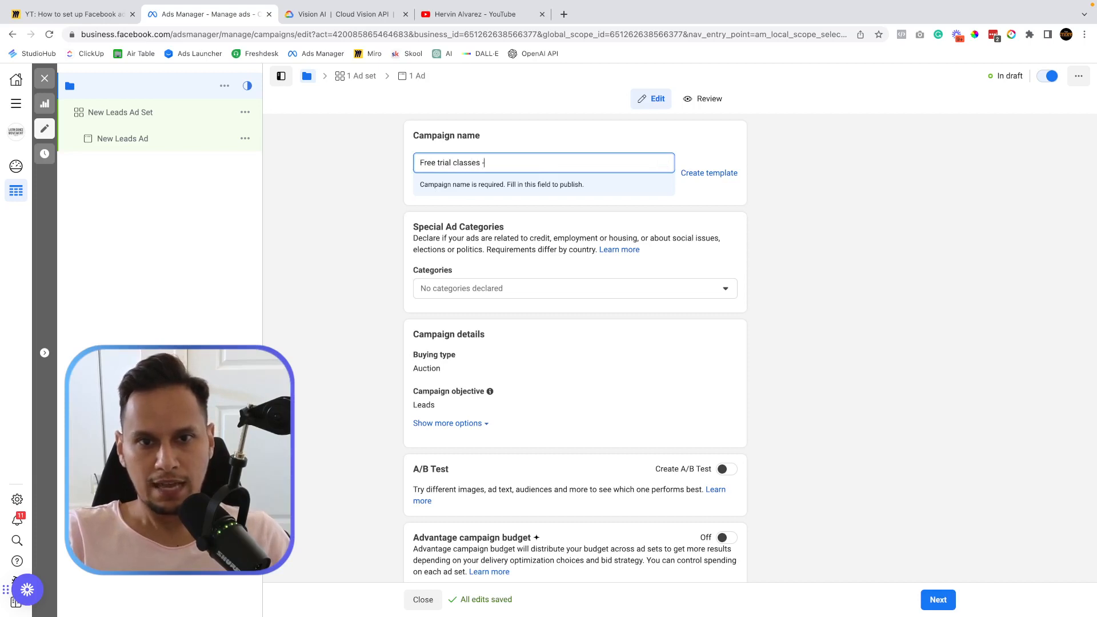
pyautogui.write('1/')
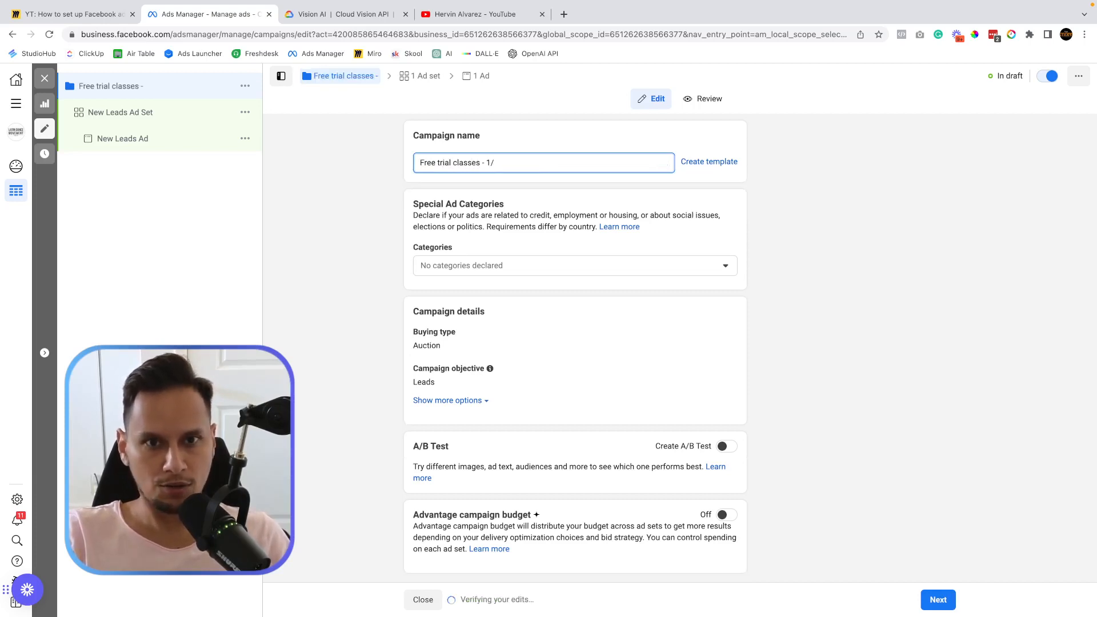
pyautogui.write('29/')
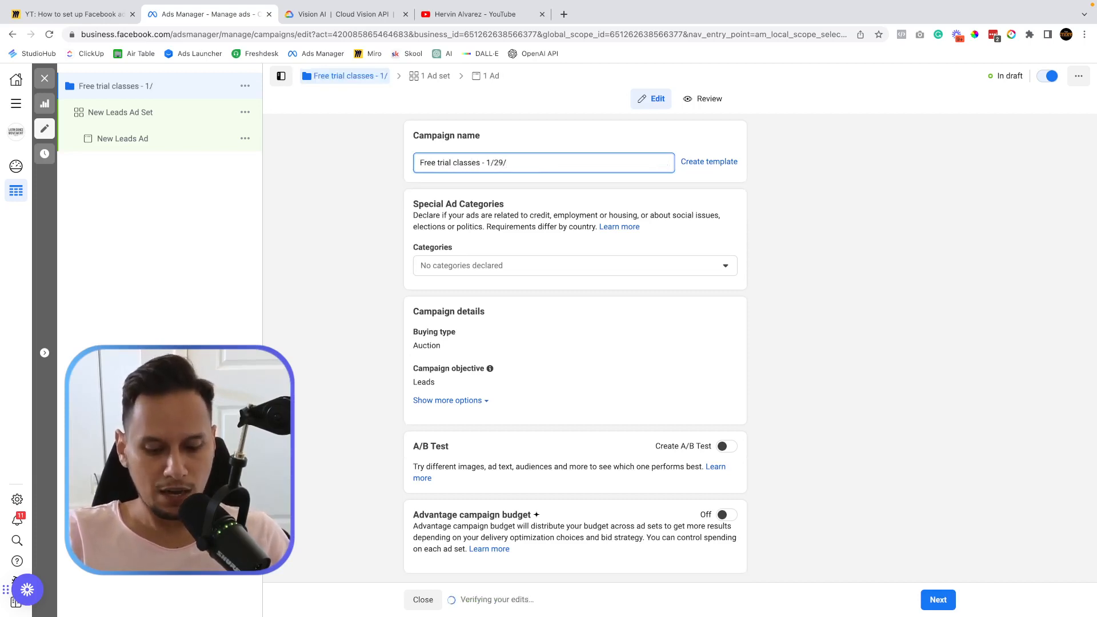
pyautogui.write('23')
pyautogui.click(398, 240)
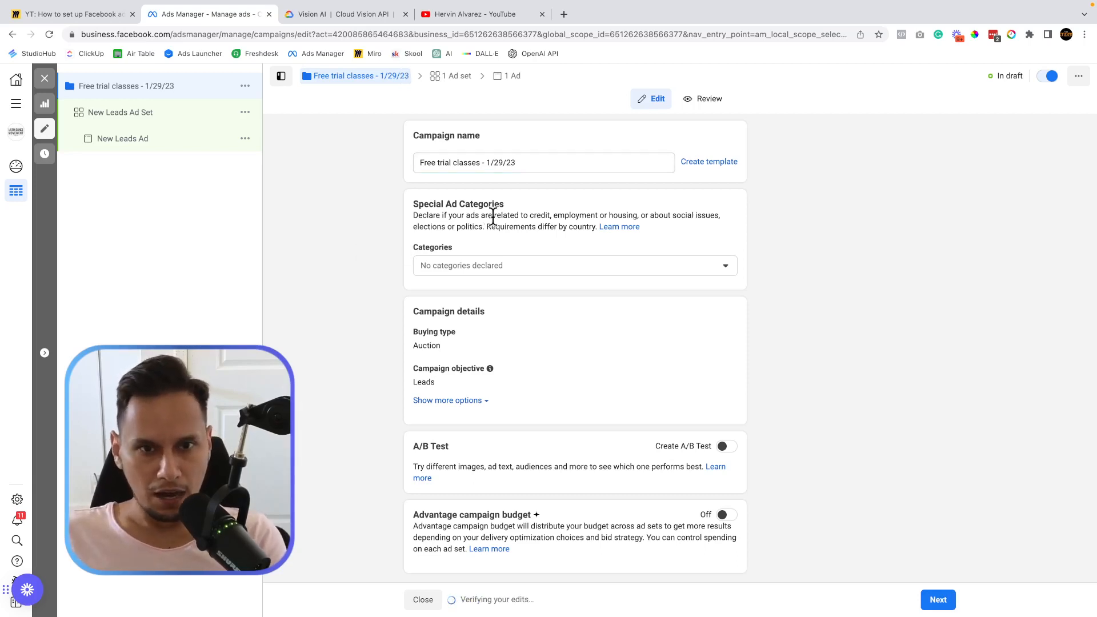
pyautogui.moveTo(456, 247)
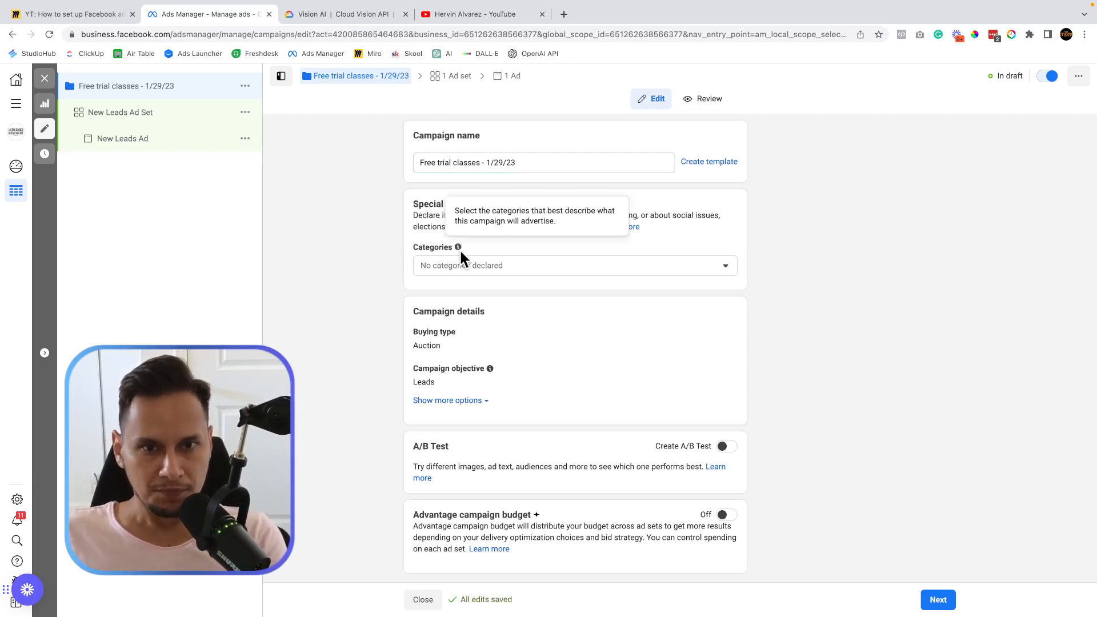
pyautogui.tripleClick(425, 204)
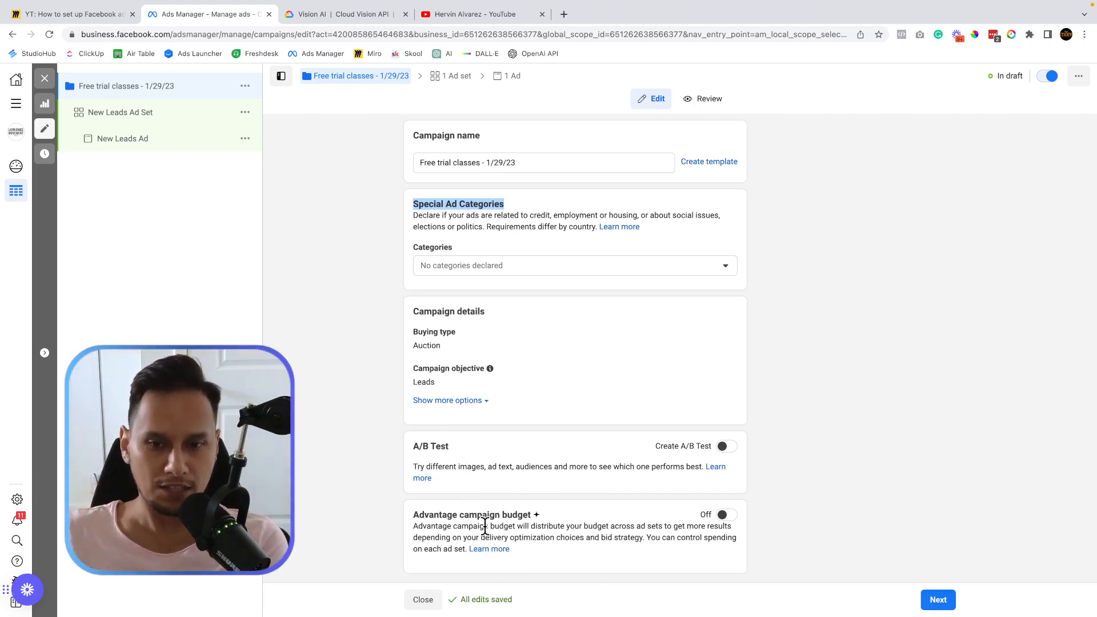
pyautogui.click(354, 380)
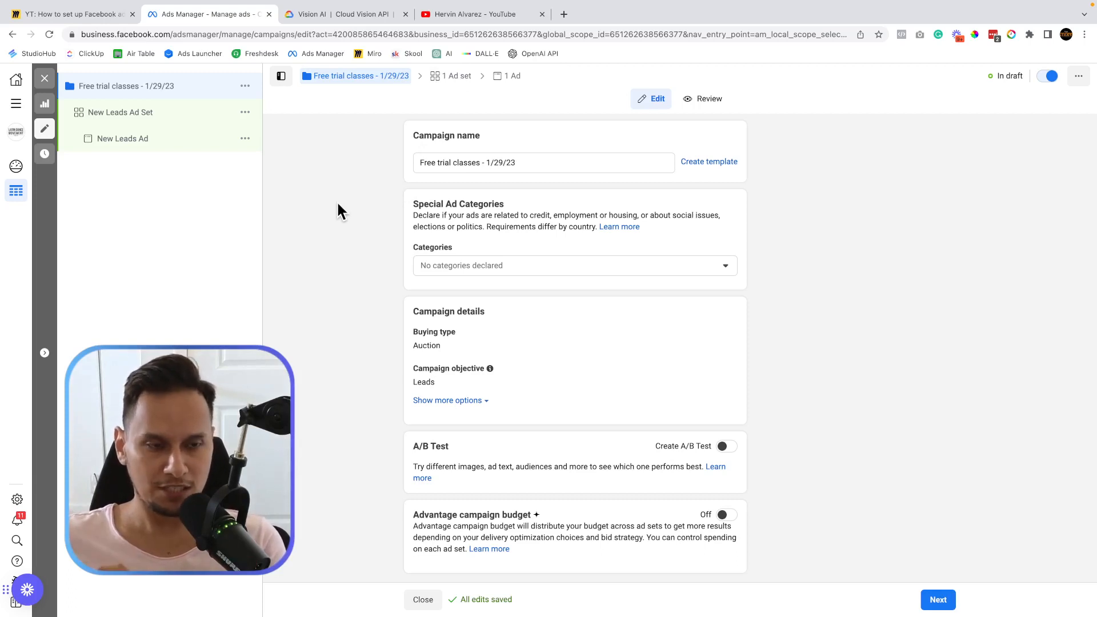
# Rename New Leads Ad Set to '7 miles' and look over the conversion location choices.
pyautogui.click(124, 116)
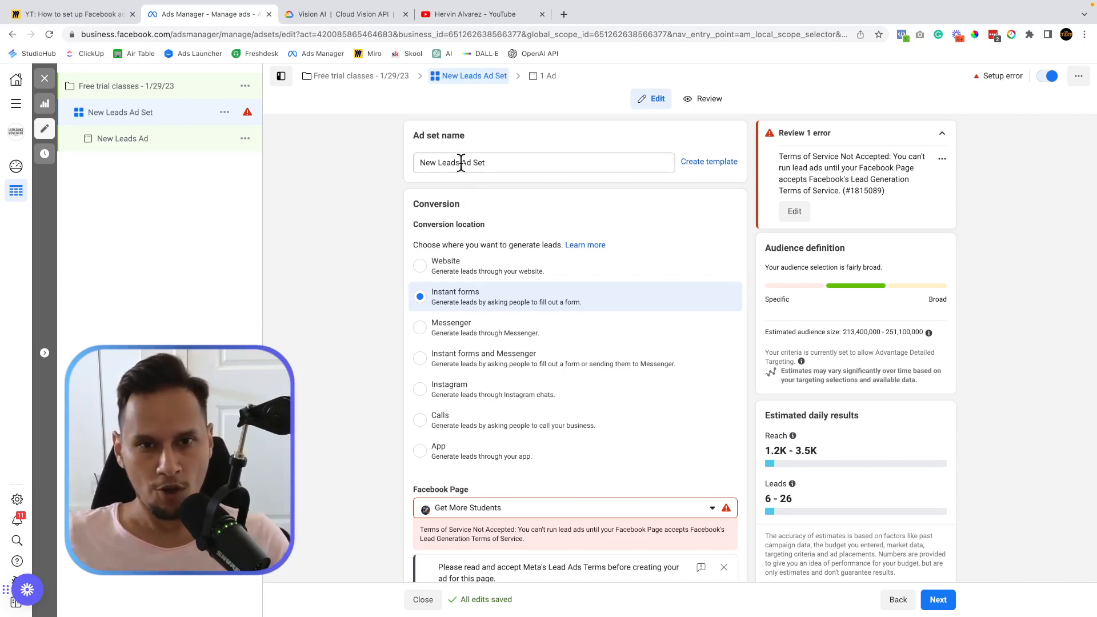
pyautogui.tripleClick(461, 162)
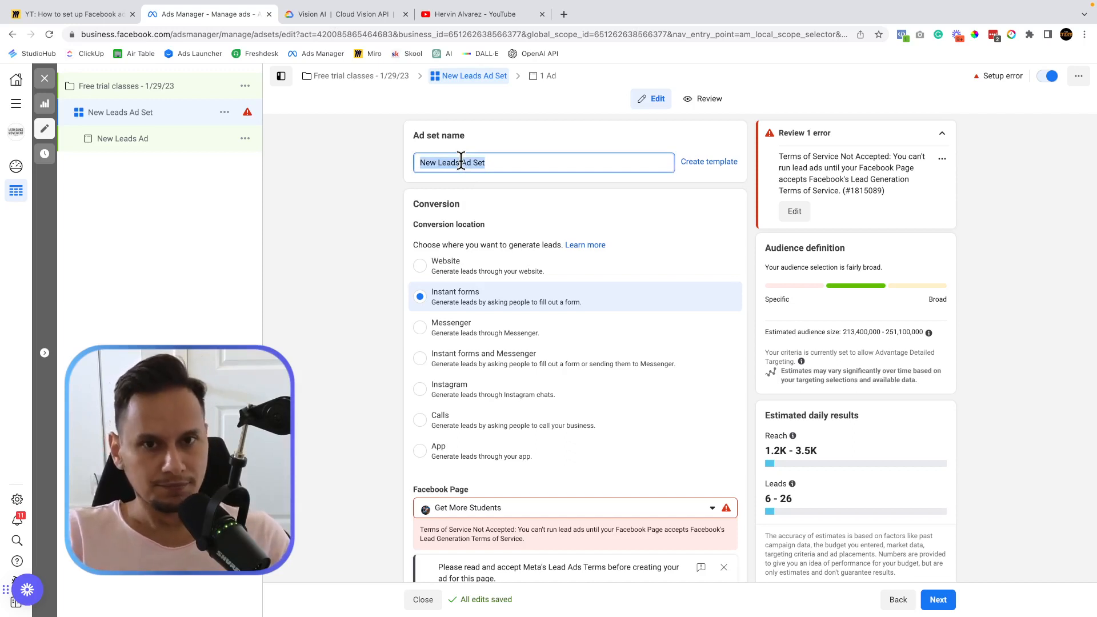
pyautogui.write('7 miles')
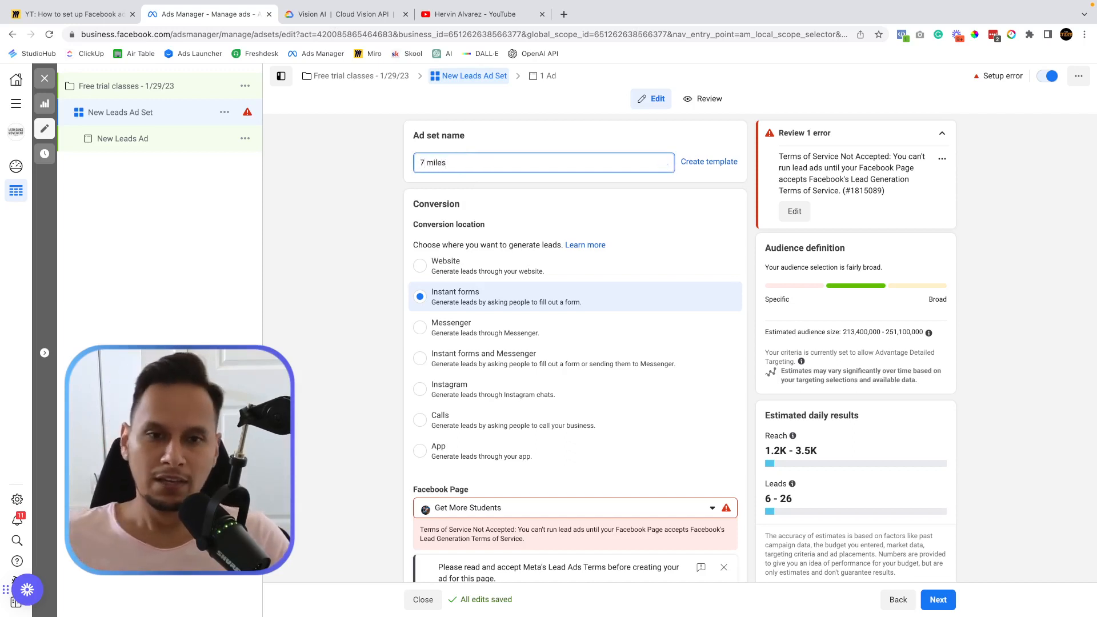
pyautogui.click(379, 189)
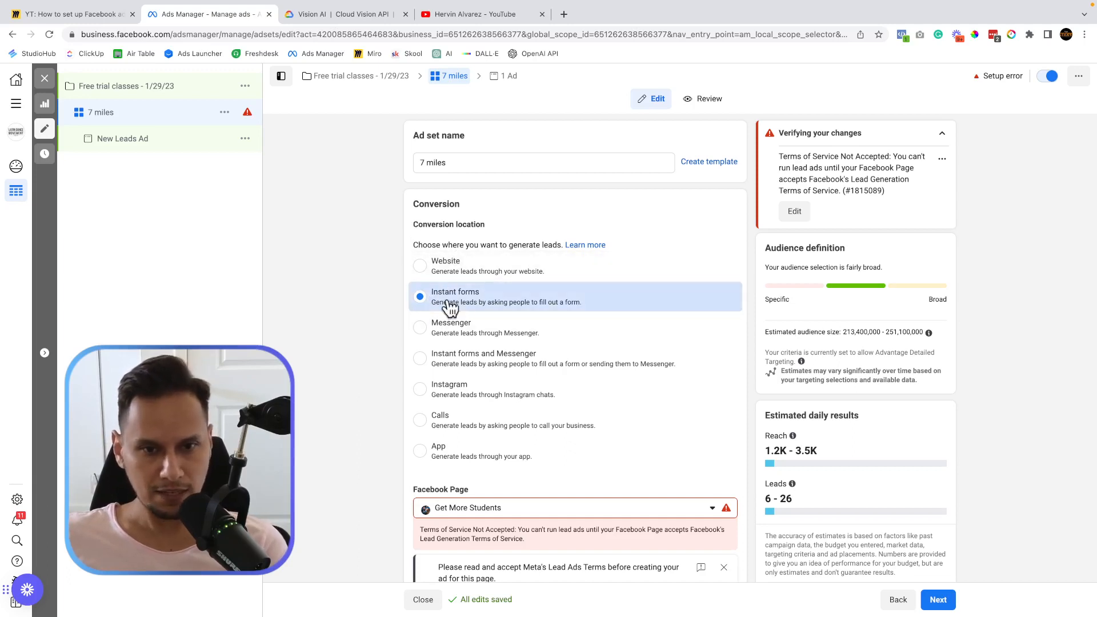
pyautogui.moveTo(417, 224); pyautogui.dragTo(495, 224)
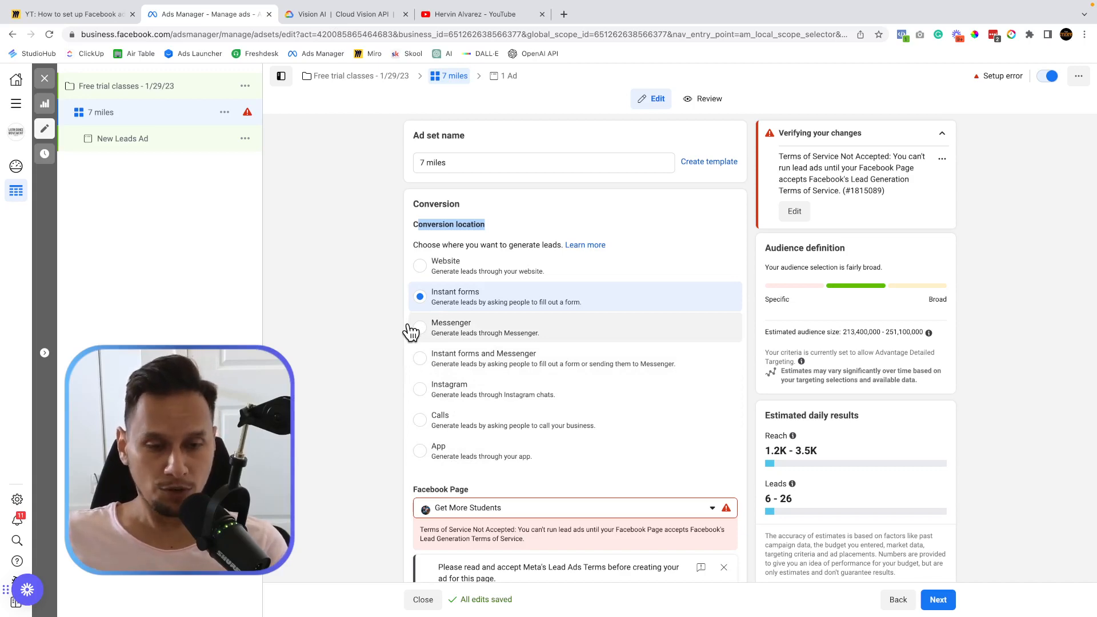
pyautogui.click(63, 14)
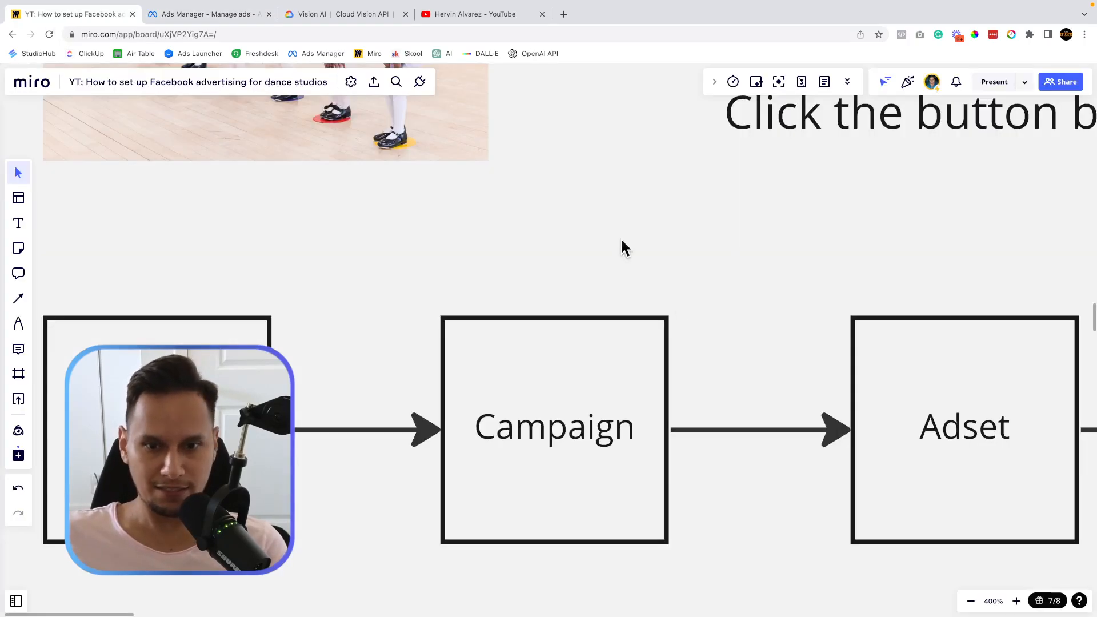
pyautogui.scroll(-10, 677, 341)
pyautogui.hscroll(15, 677, 342)
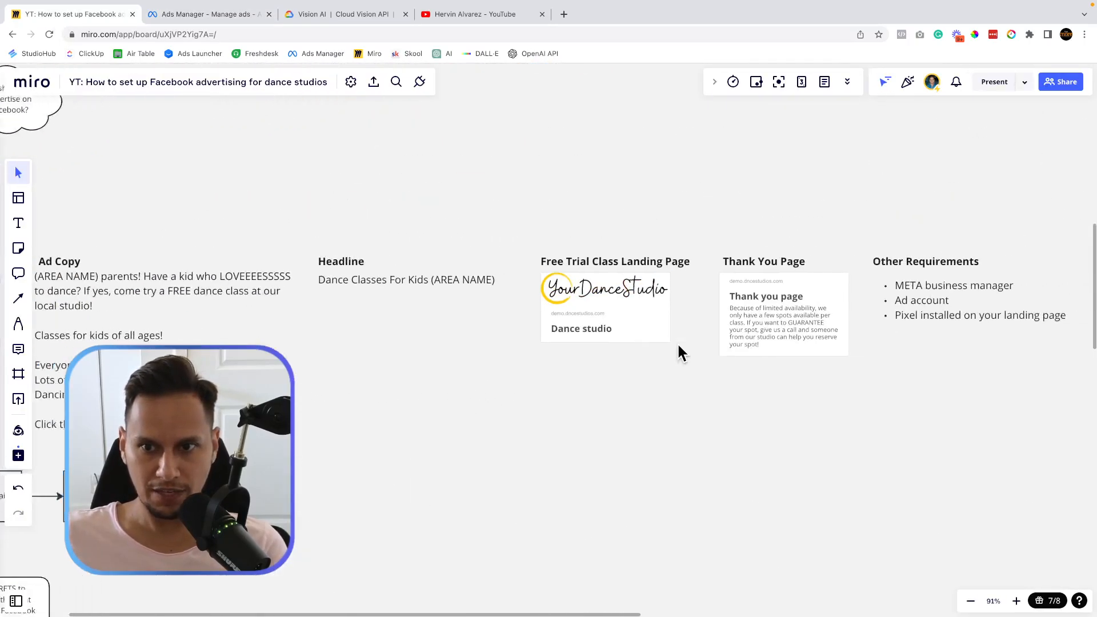
pyautogui.click(568, 311)
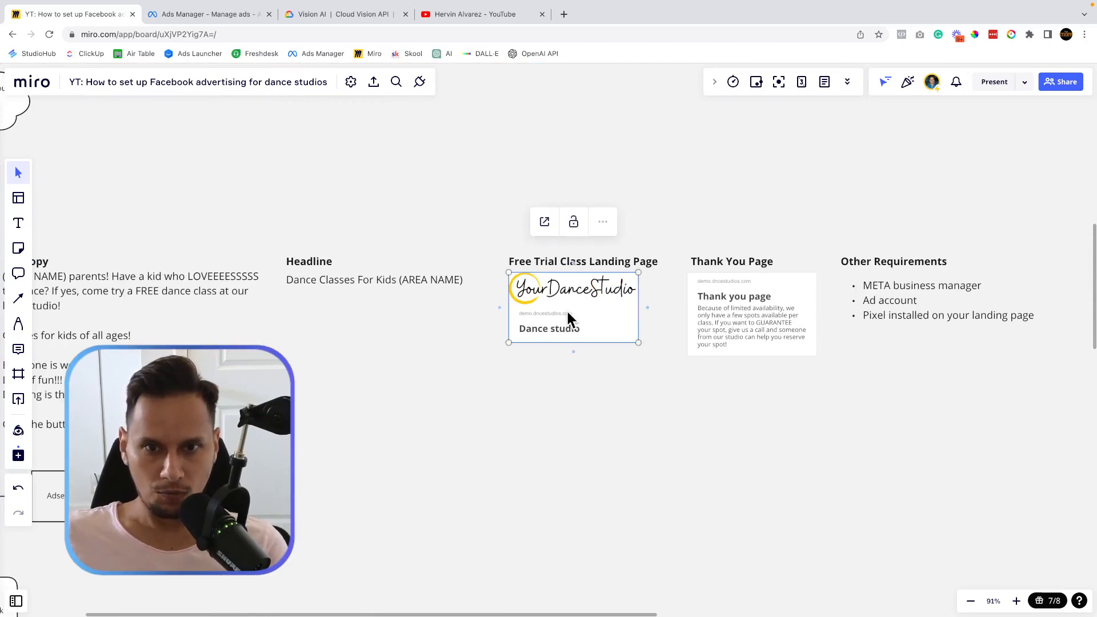
pyautogui.click(540, 219)
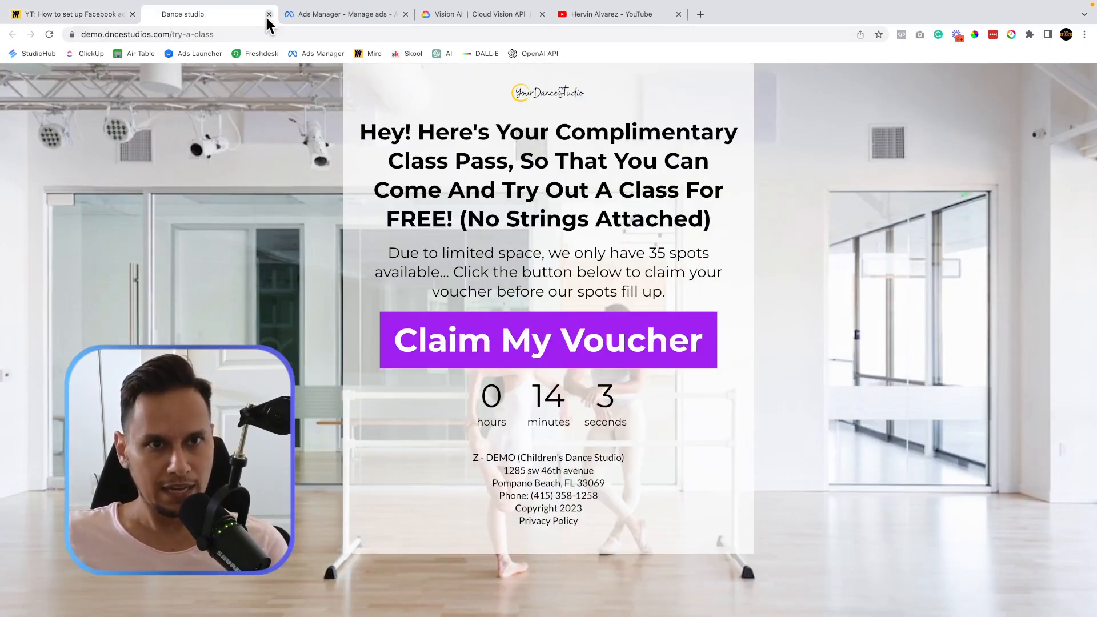
pyautogui.click(269, 14)
pyautogui.click(215, 15)
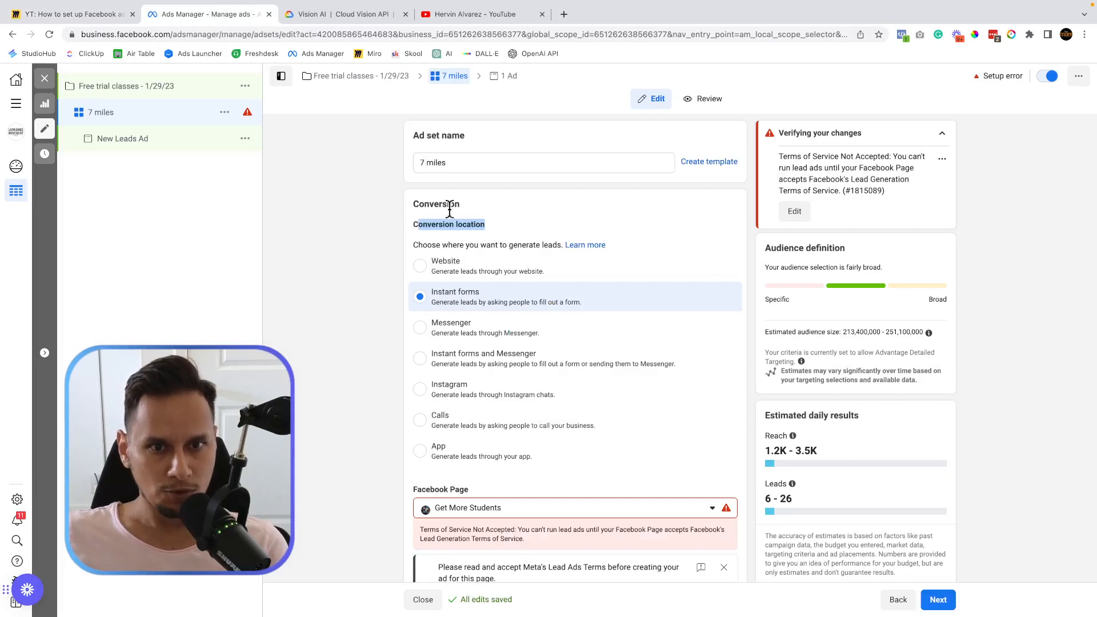
# Set the '7 miles' ad set's conversion location to Website.
pyautogui.click(421, 266)
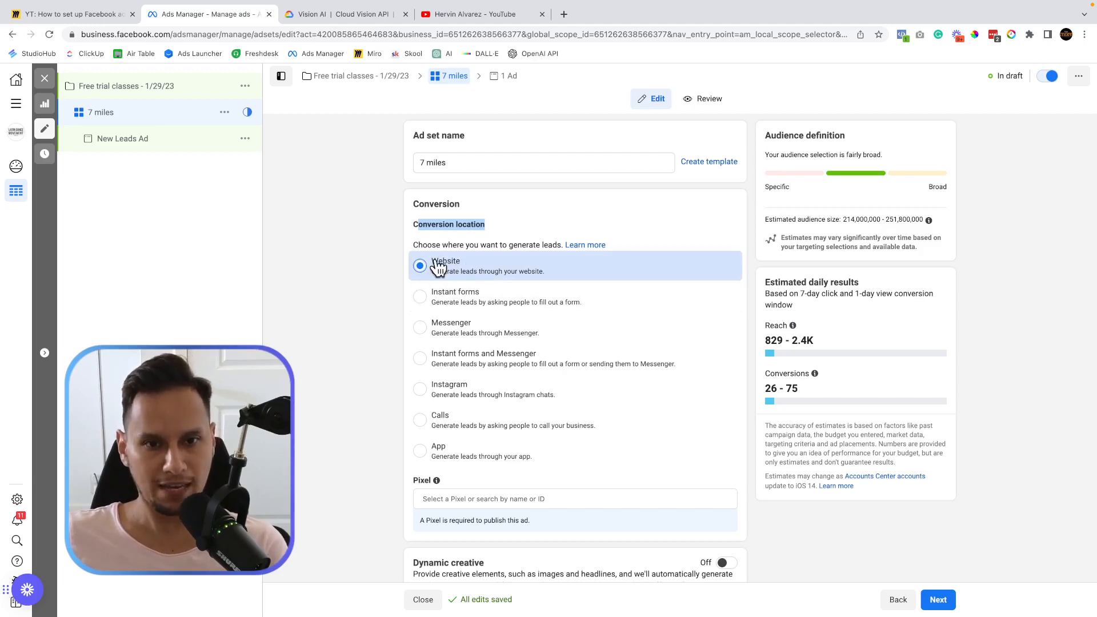
pyautogui.scroll(-2, 334, 419)
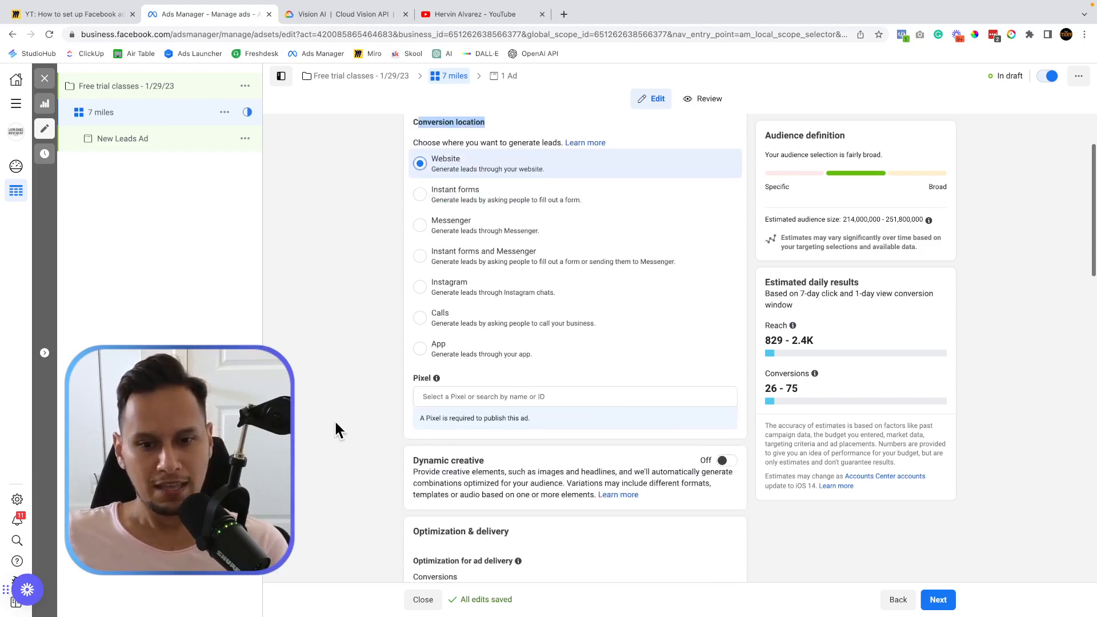
pyautogui.click(508, 378)
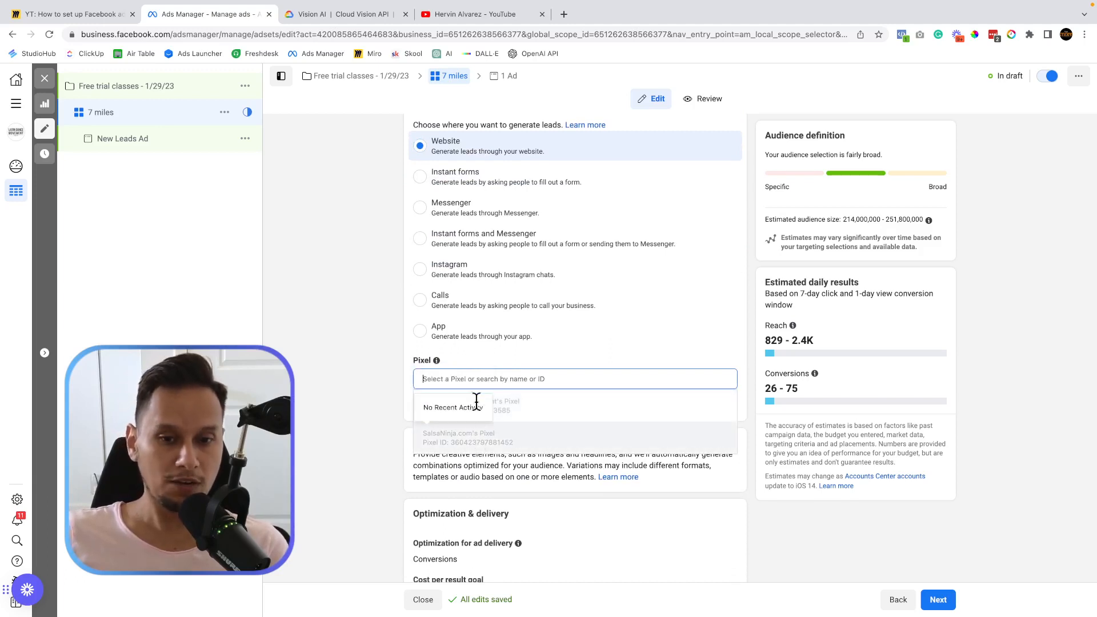
pyautogui.click(476, 403)
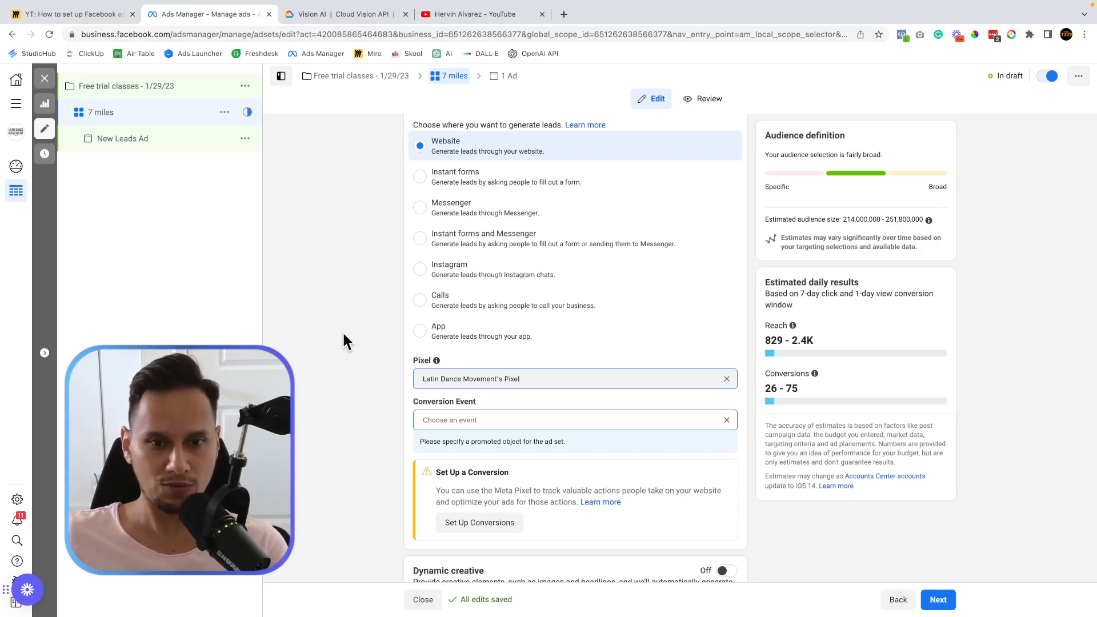
pyautogui.scroll(3, 343, 333)
pyautogui.click(510, 451)
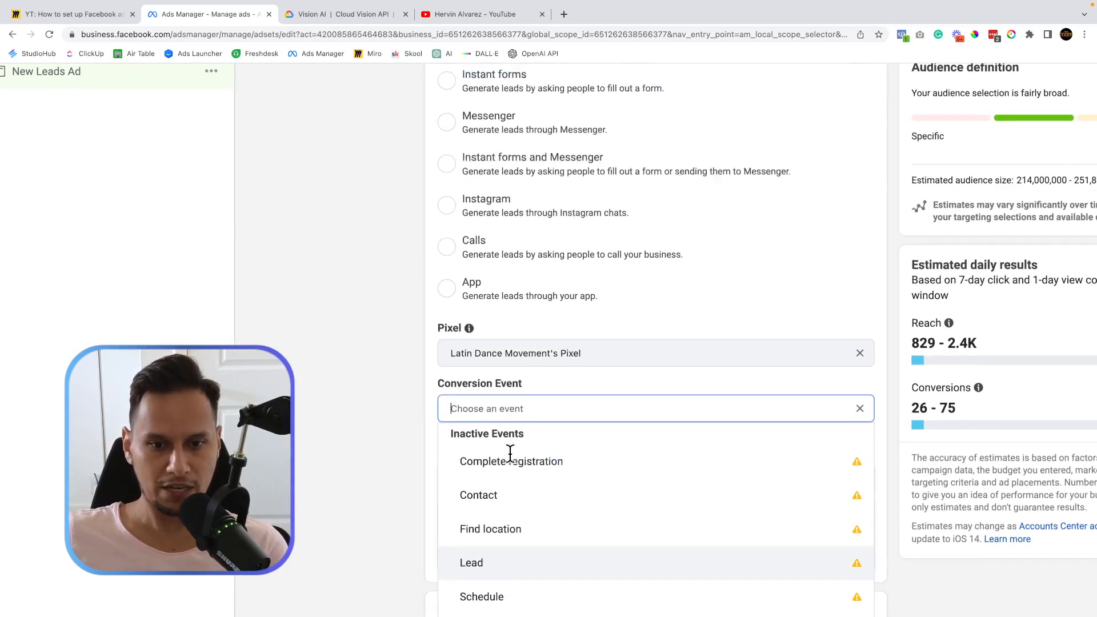
pyautogui.click(491, 490)
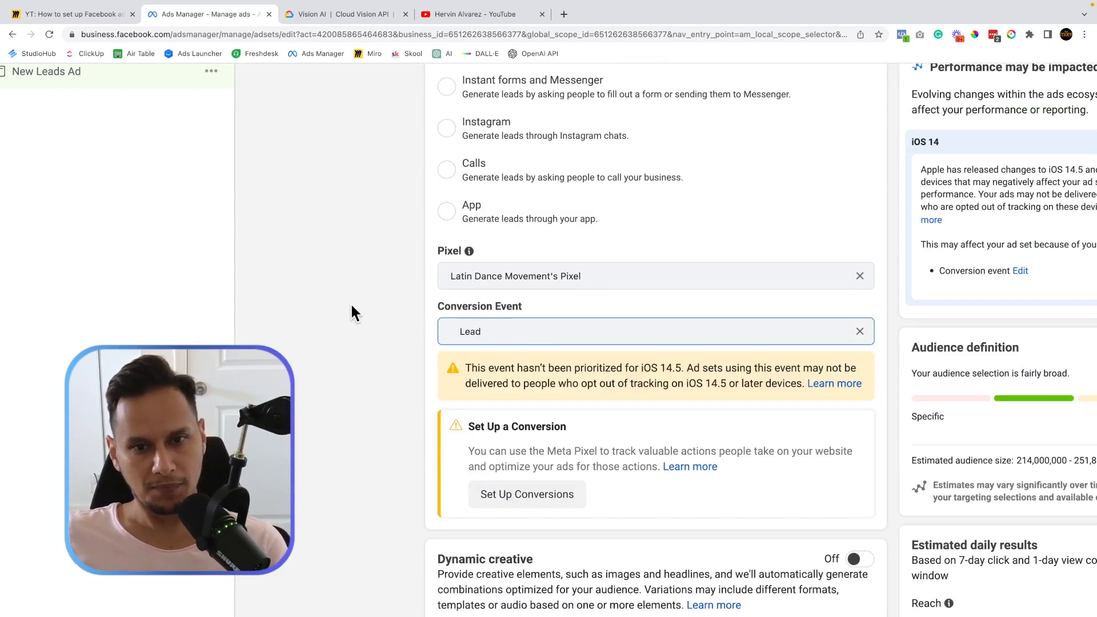
# Change the '7 miles' ad set's Daily Budget amount from $20.00 to 10.00.
pyautogui.scroll(-2, 284, 381)
pyautogui.scroll(-4, 588, 343)
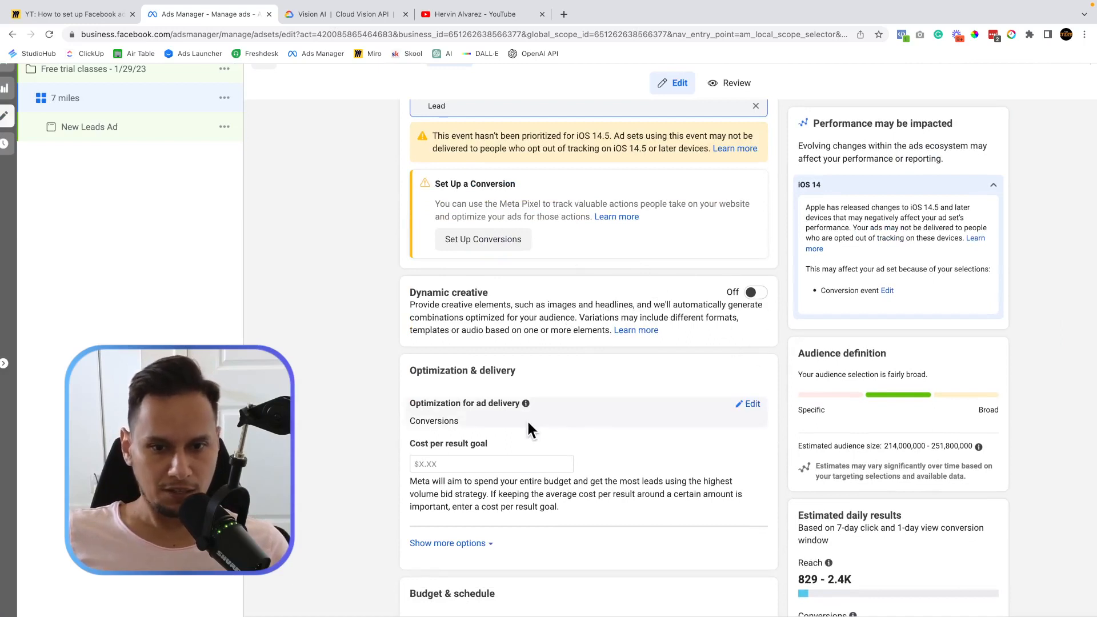
pyautogui.scroll(-1, 526, 419)
pyautogui.moveTo(493, 404)
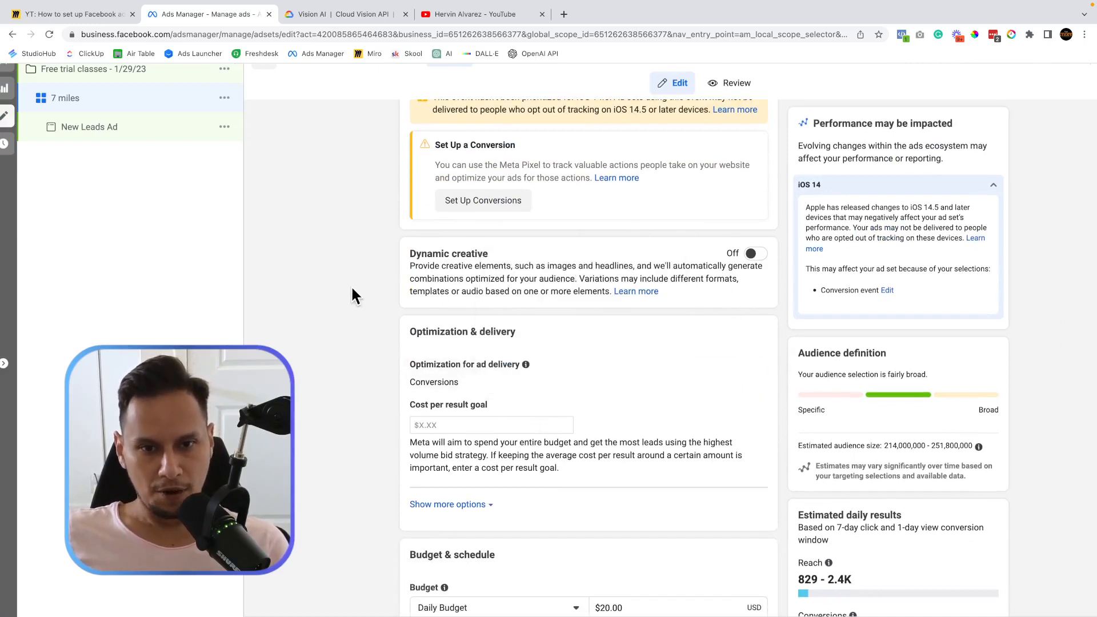
pyautogui.scroll(-1, 359, 306)
pyautogui.scroll(-1, 358, 305)
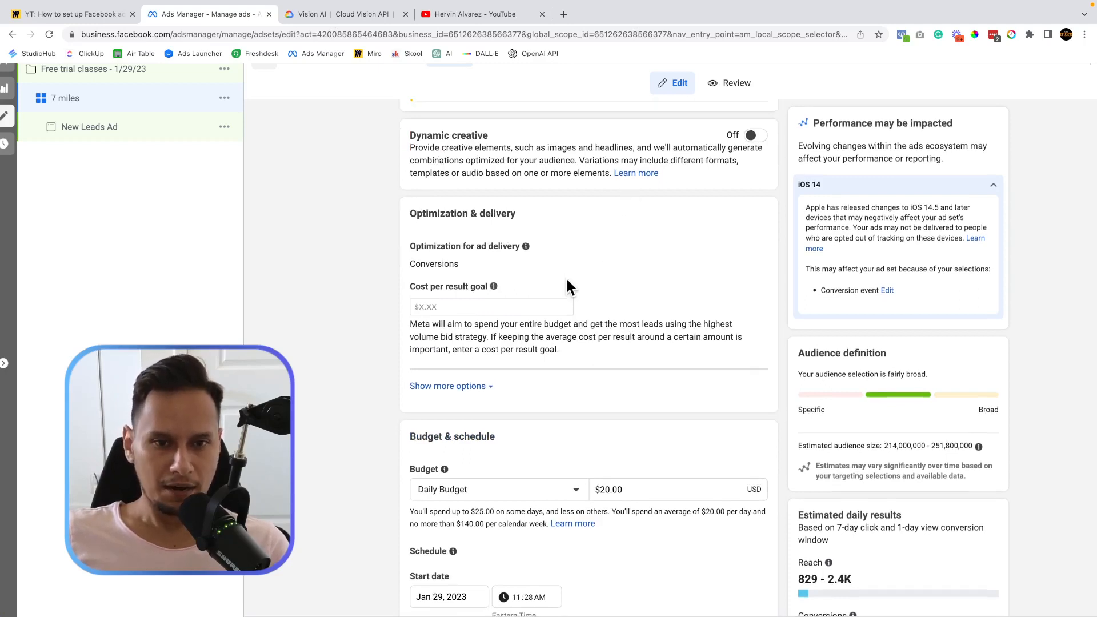
pyautogui.scroll(-2, 568, 280)
pyautogui.scroll(-1, 567, 286)
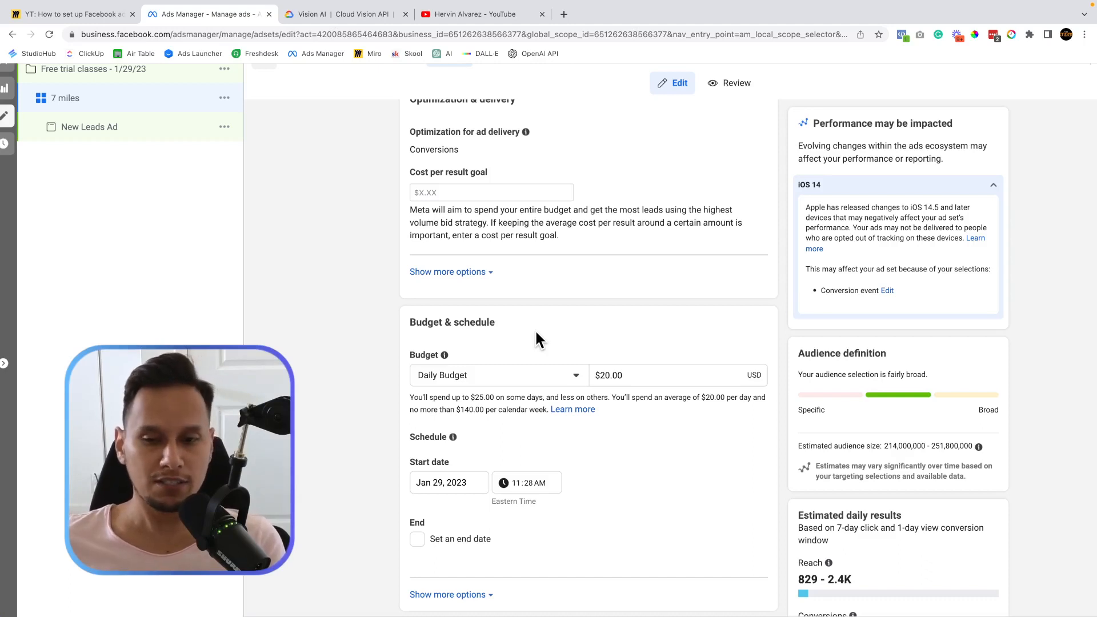
pyautogui.doubleClick(620, 377)
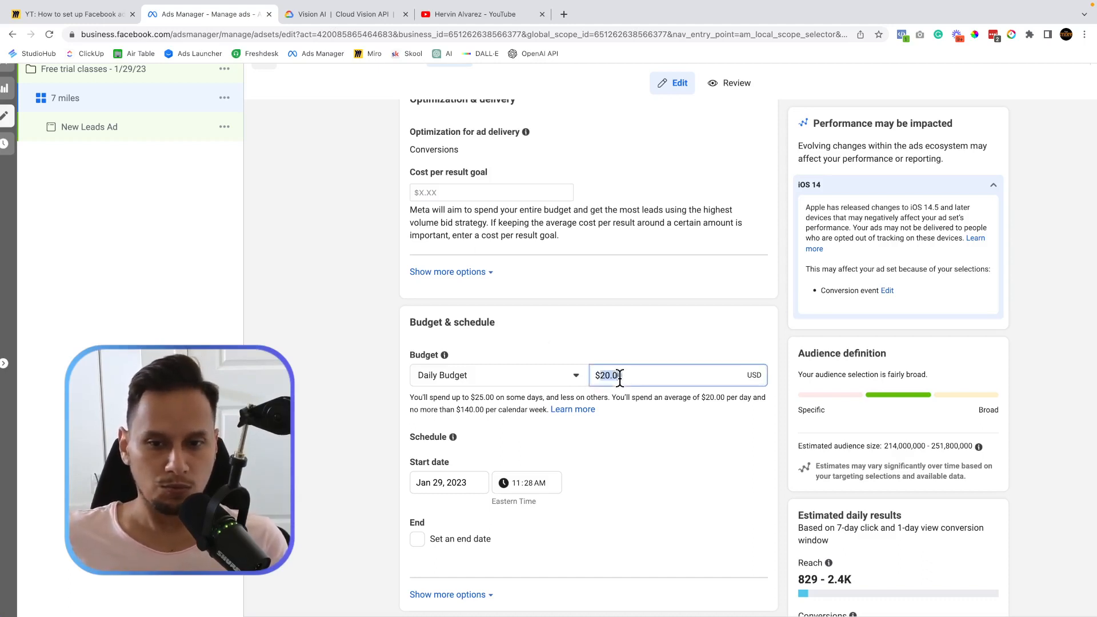
pyautogui.write('10.00')
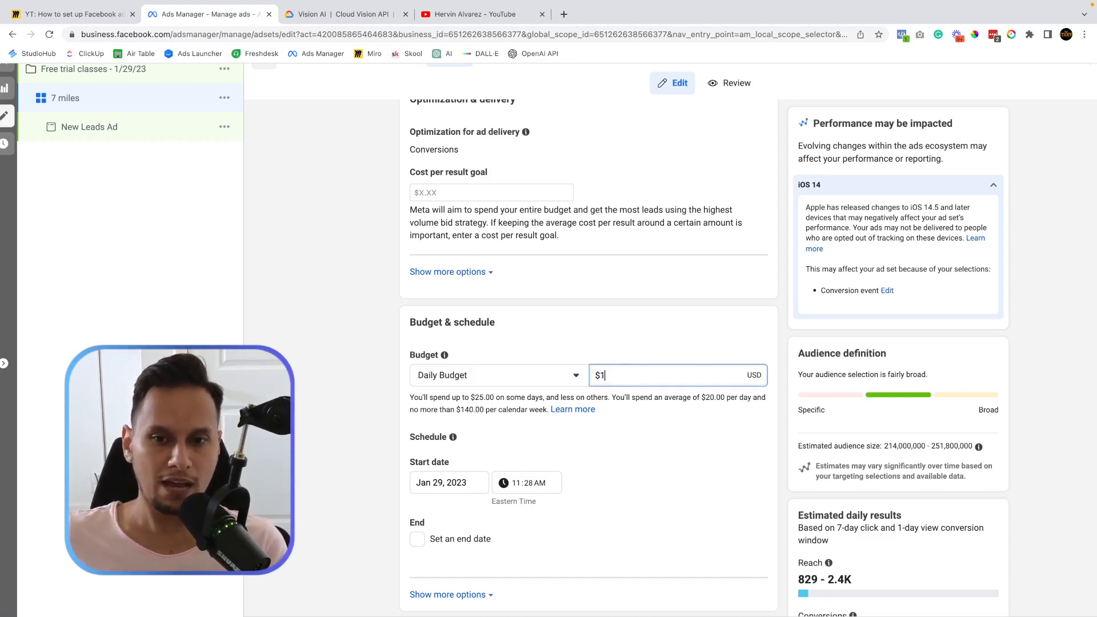
pyautogui.click(585, 316)
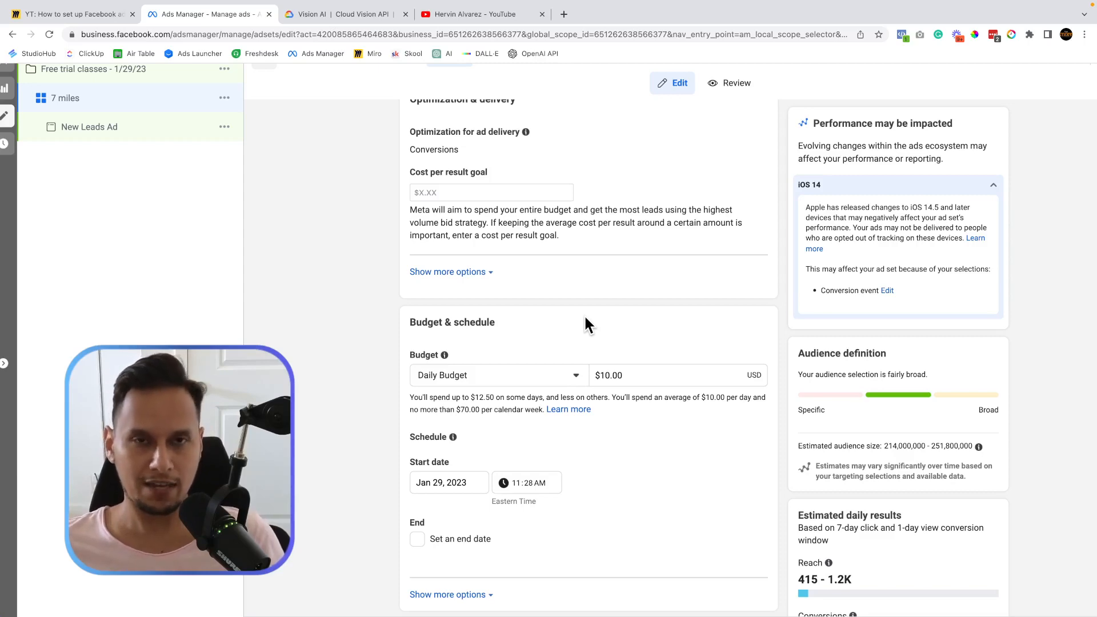
pyautogui.hotkey('ctrl', 'Left')
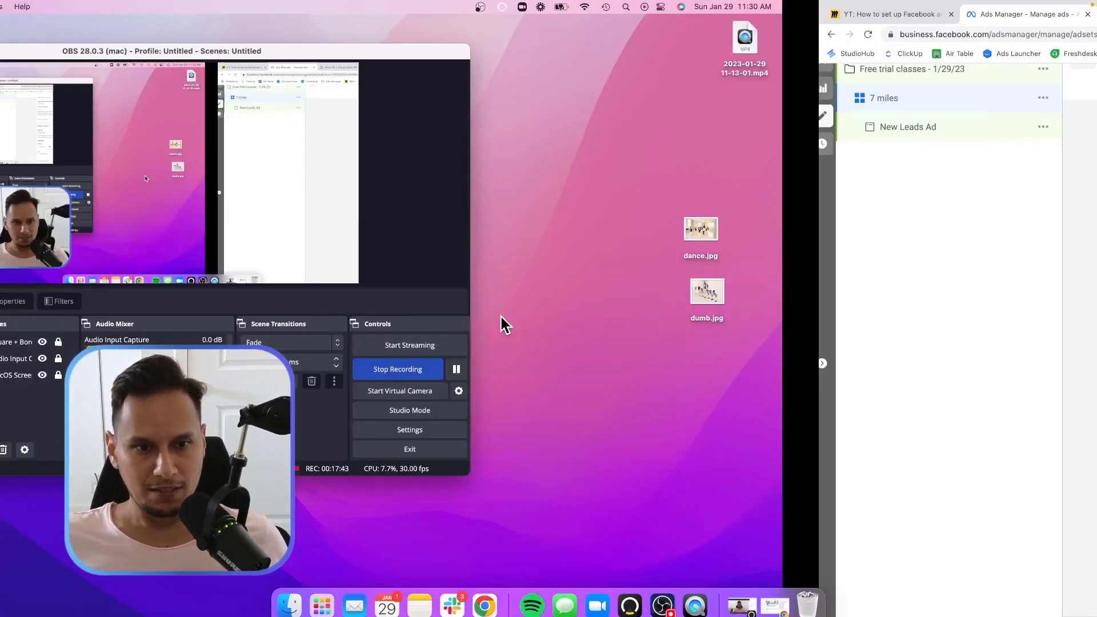
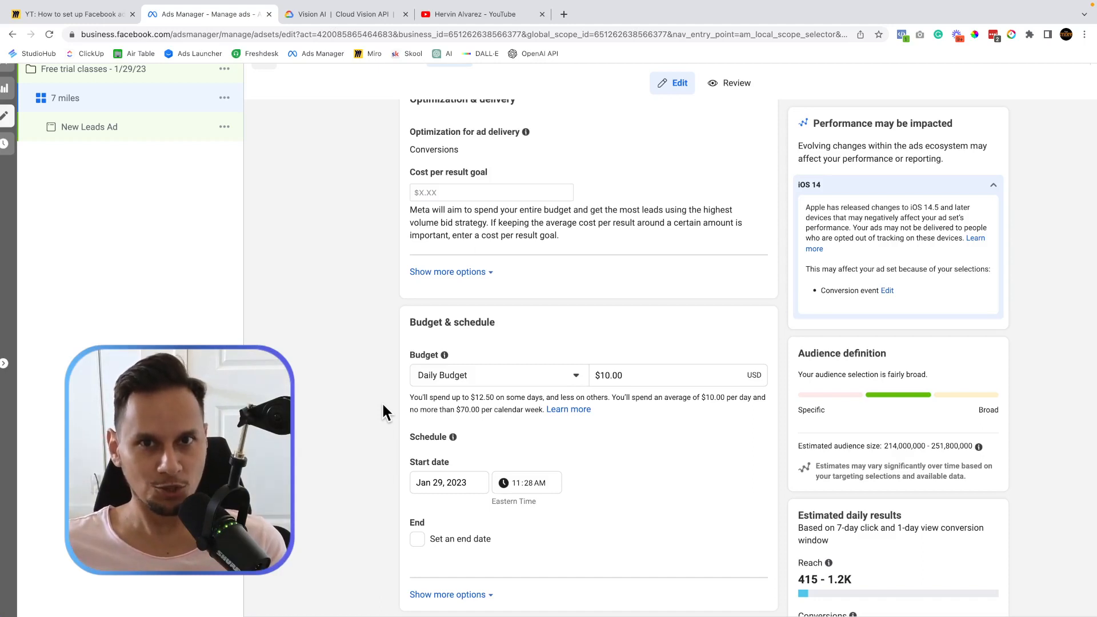
# Scroll down past the $10.00 daily budget to the Schedule fields.
pyautogui.scroll(-2, 383, 405)
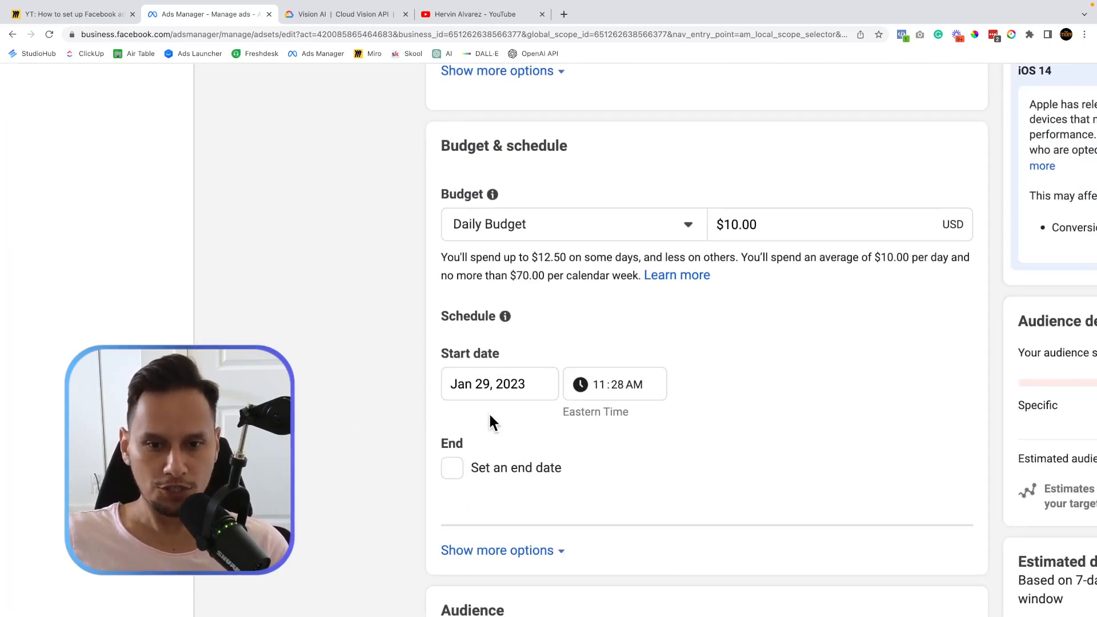
# Change the ad set's start date to January 30 and its start hour to 6:00 AM.
pyautogui.click(500, 381)
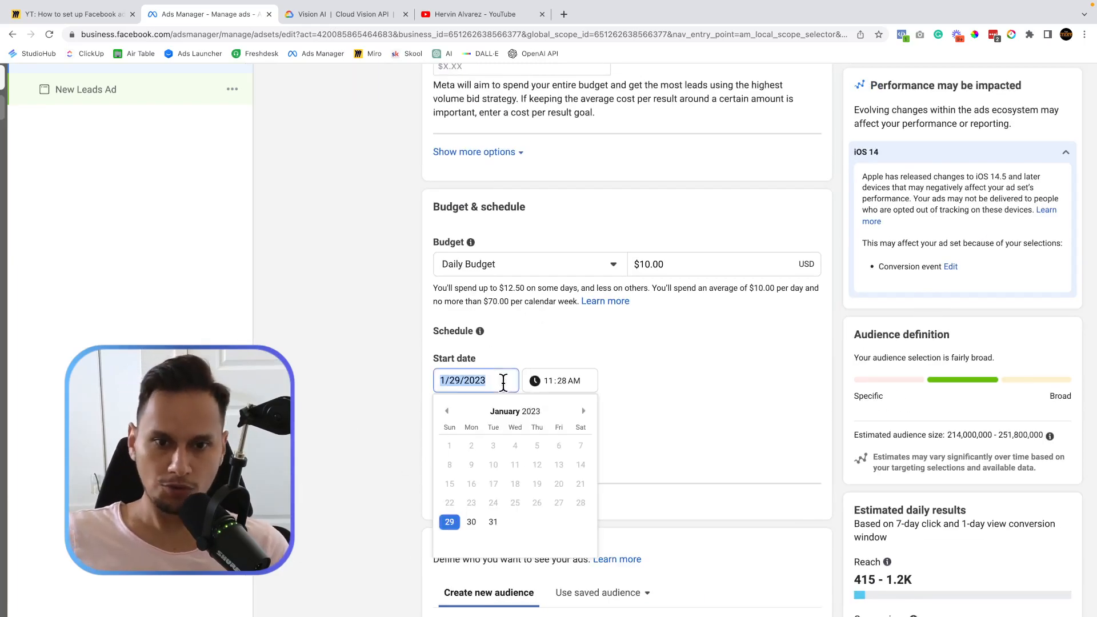
pyautogui.click(471, 522)
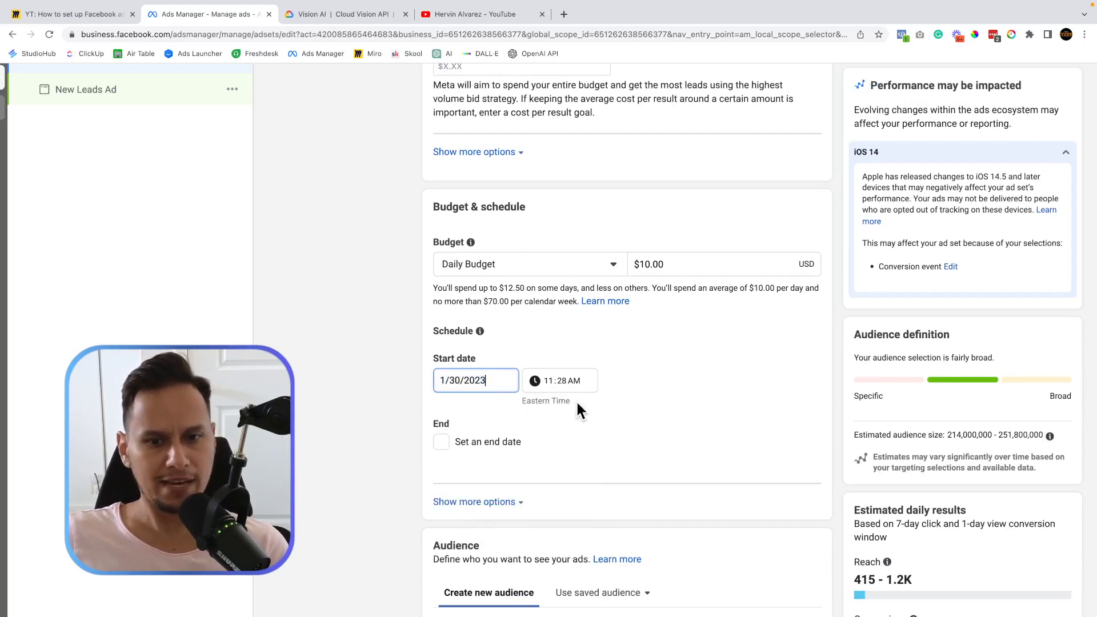
pyautogui.click(575, 375)
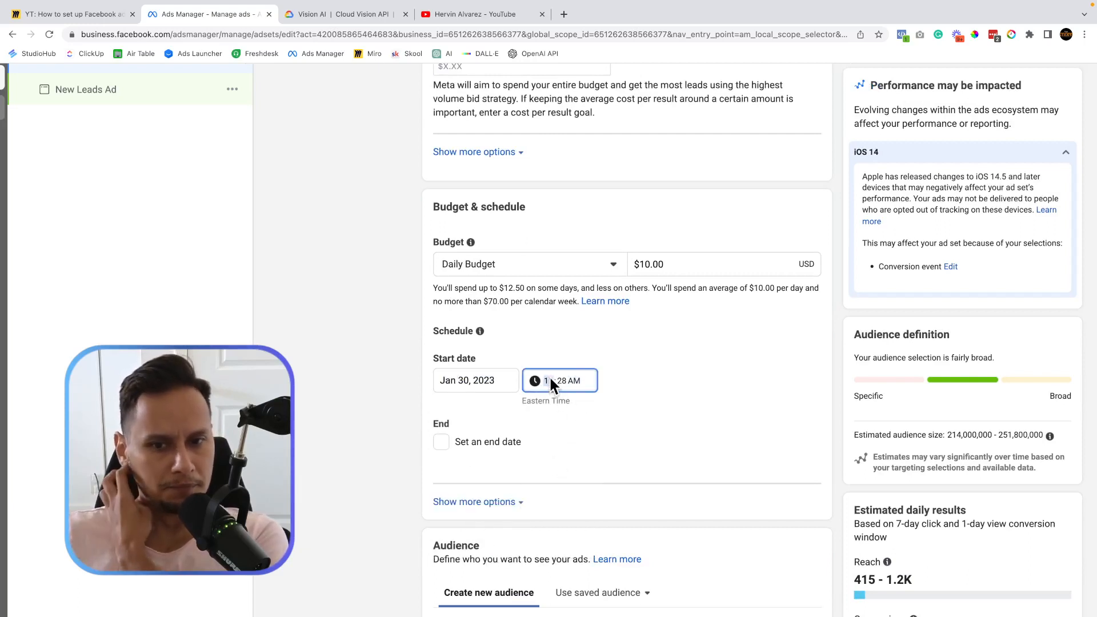
pyautogui.write('6')
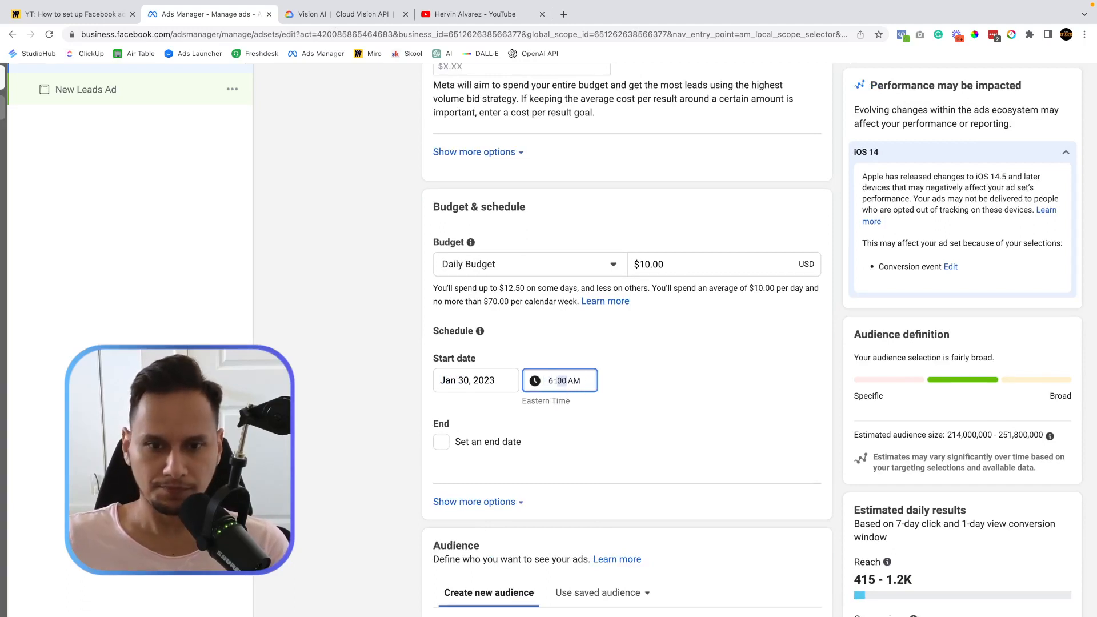
pyautogui.click(390, 395)
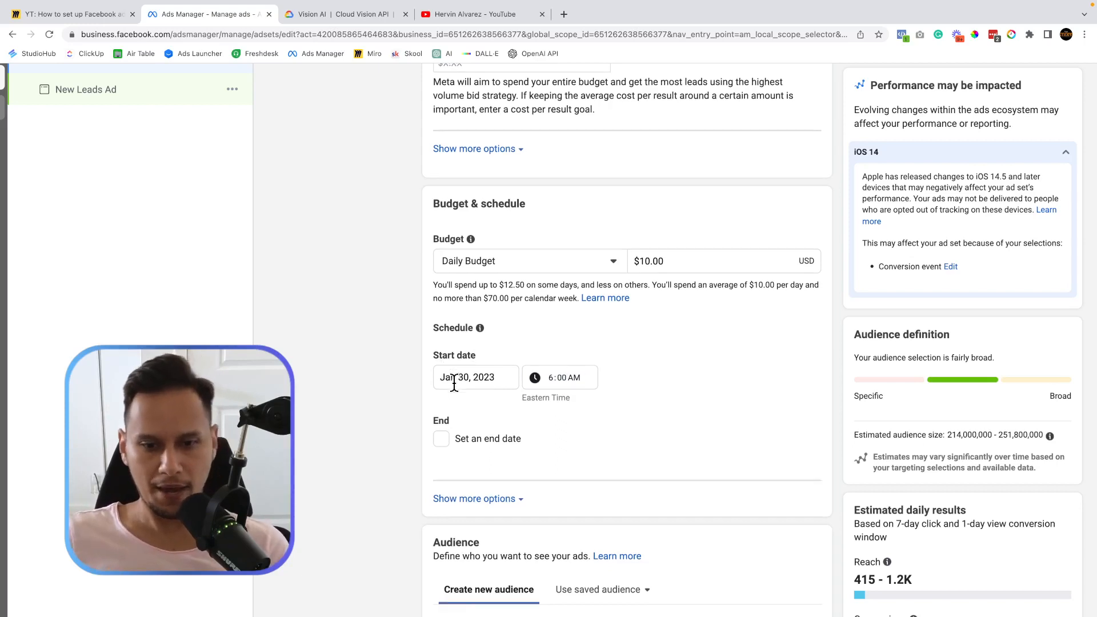
pyautogui.scroll(-2, 454, 382)
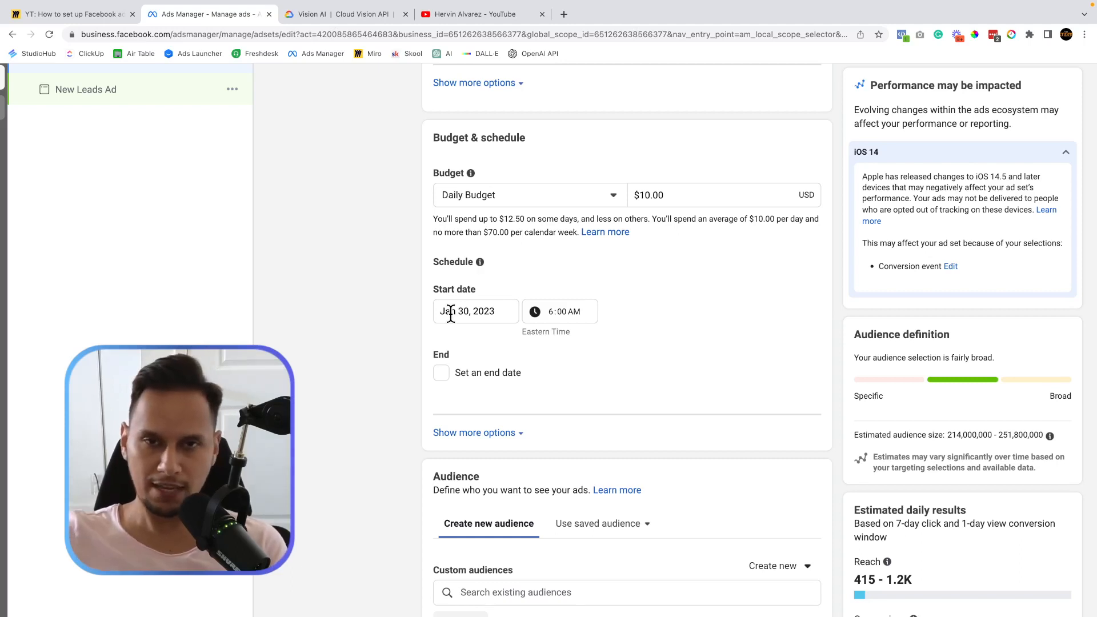
# Scroll down to the Audience section and edit its Locations.
pyautogui.scroll(-2, 313, 429)
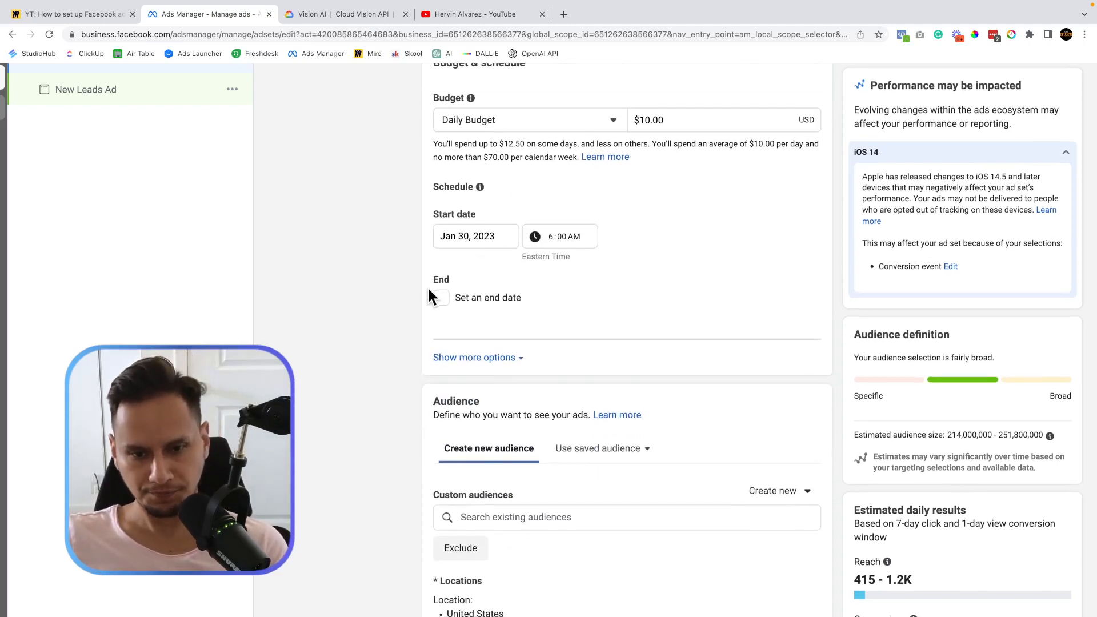
pyautogui.scroll(-5, 429, 294)
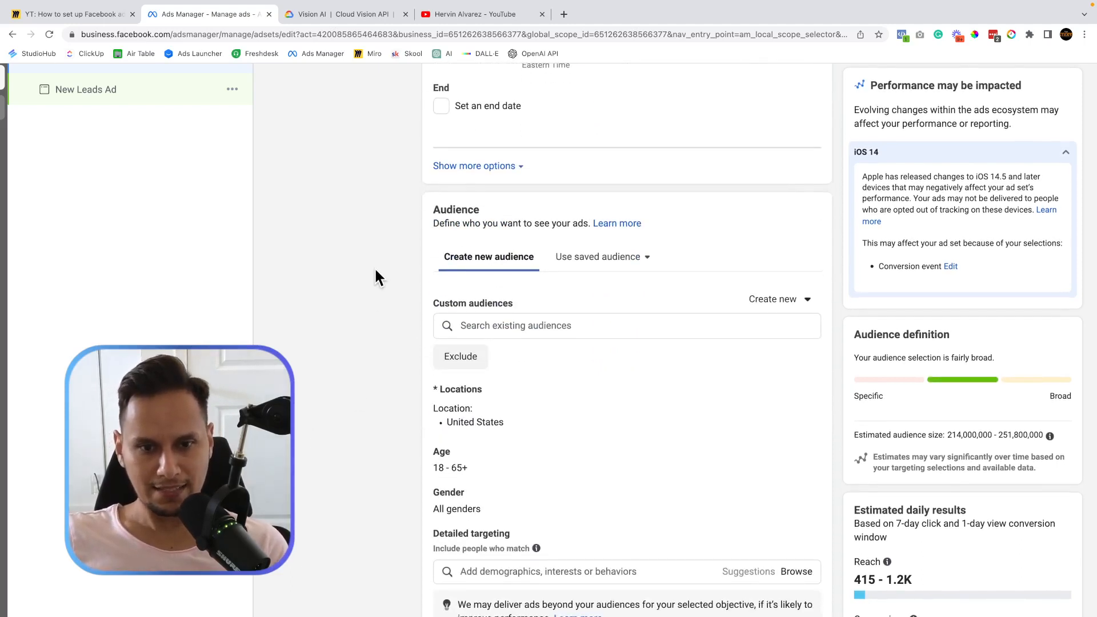
pyautogui.scroll(-3, 375, 269)
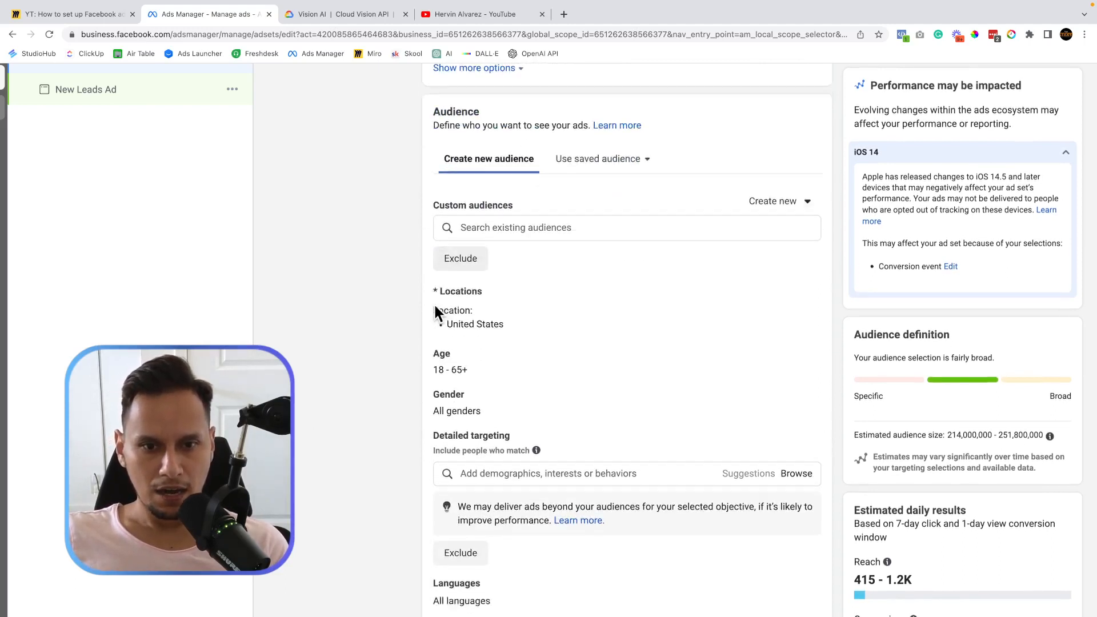
pyautogui.scroll(-1, 434, 313)
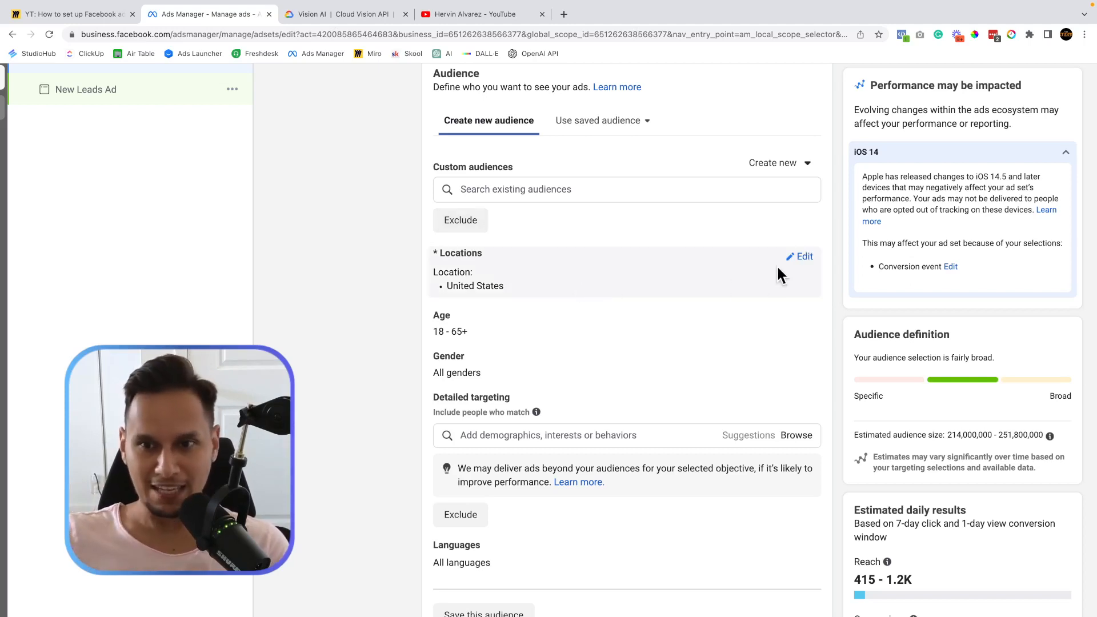
pyautogui.click(800, 257)
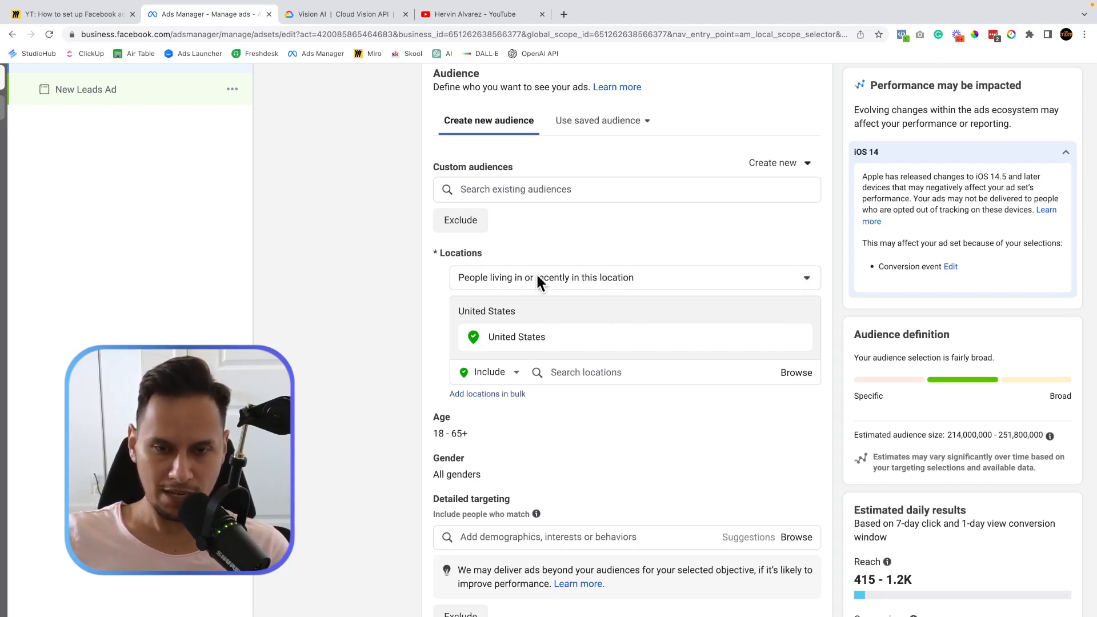
# Switch the location type to 'People living in this location' and remove United States.
pyautogui.click(781, 280)
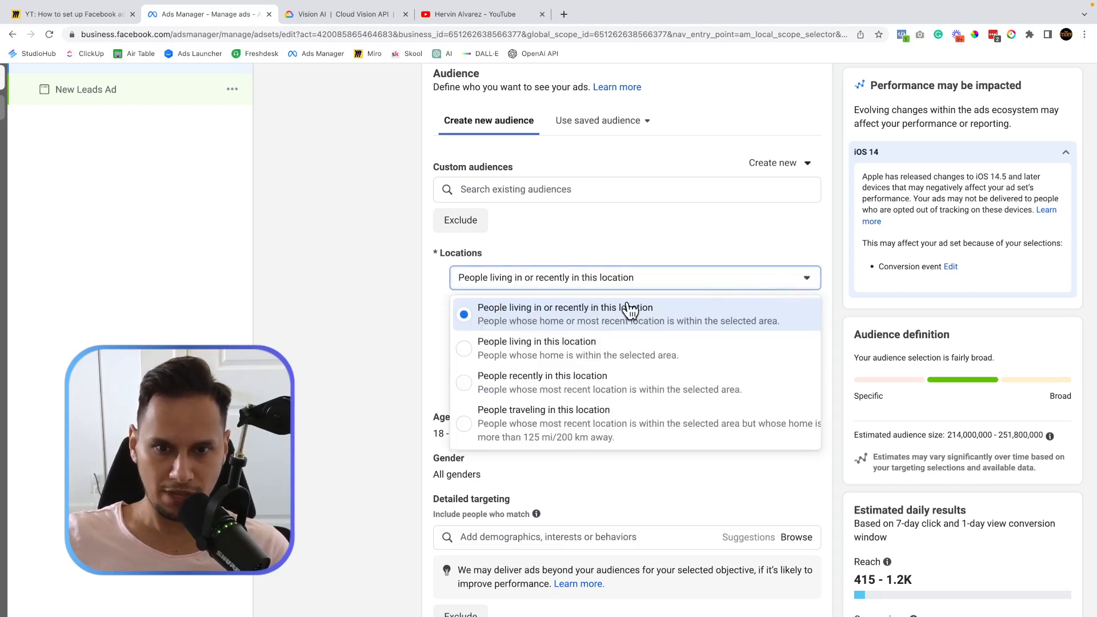
pyautogui.click(541, 354)
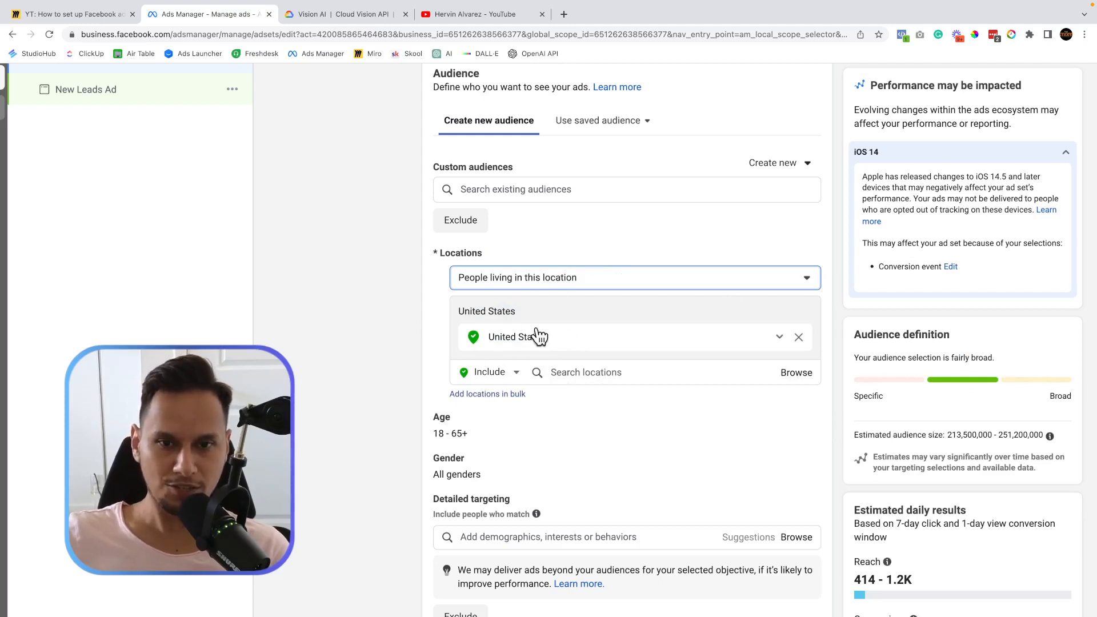
pyautogui.click(799, 339)
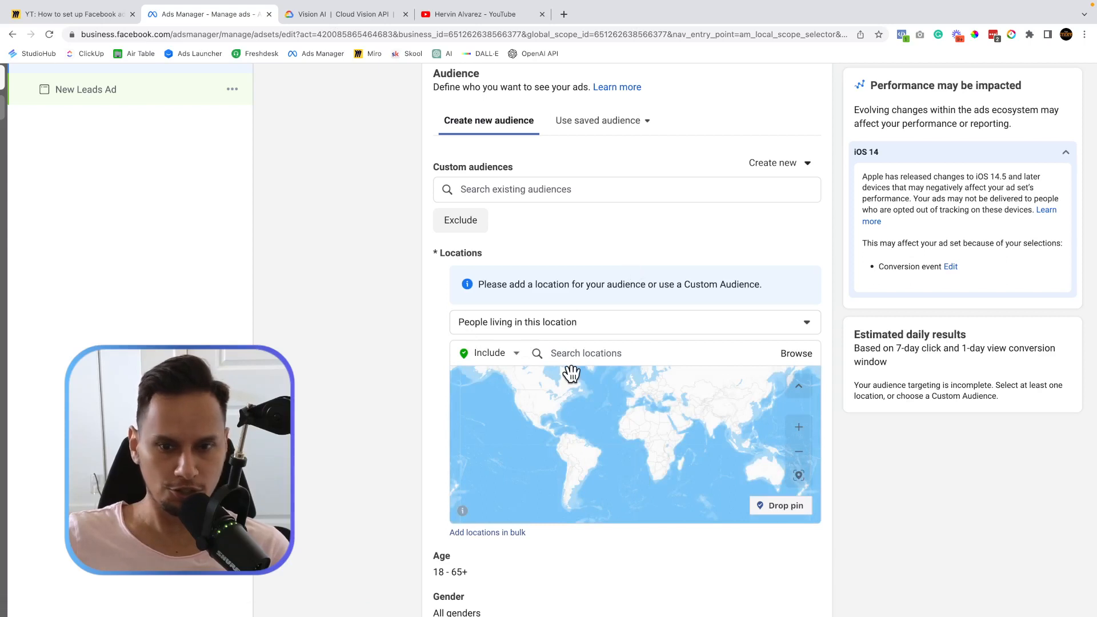
pyautogui.click(589, 352)
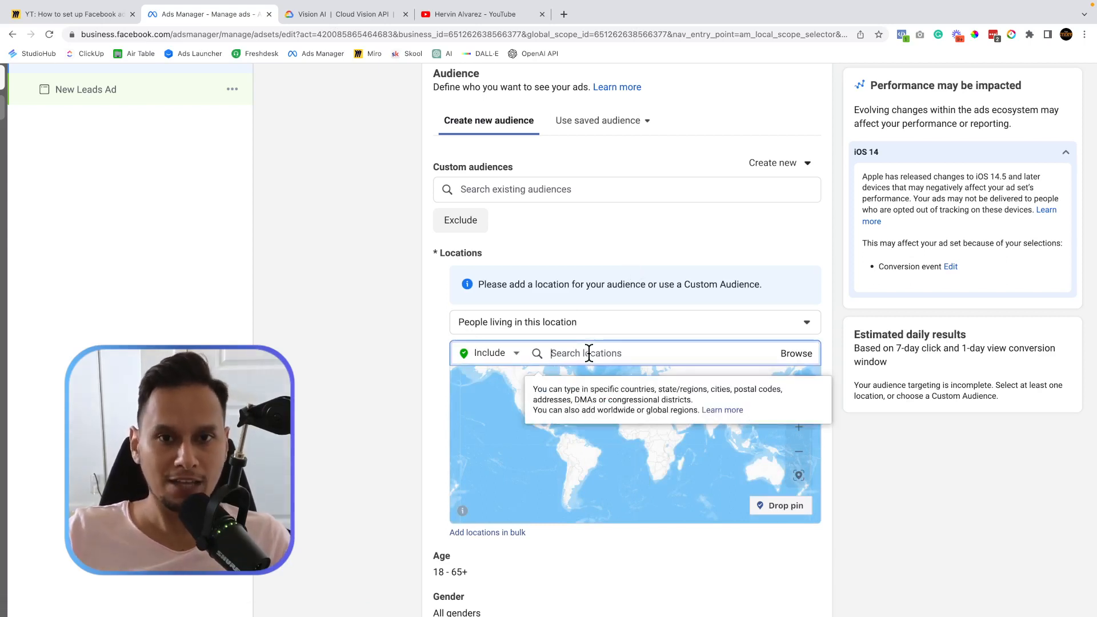
# Google 'latin dance movement' in a new tab and copy the studio's street address.
pyautogui.click(564, 13)
pyautogui.write('latin dance movement')
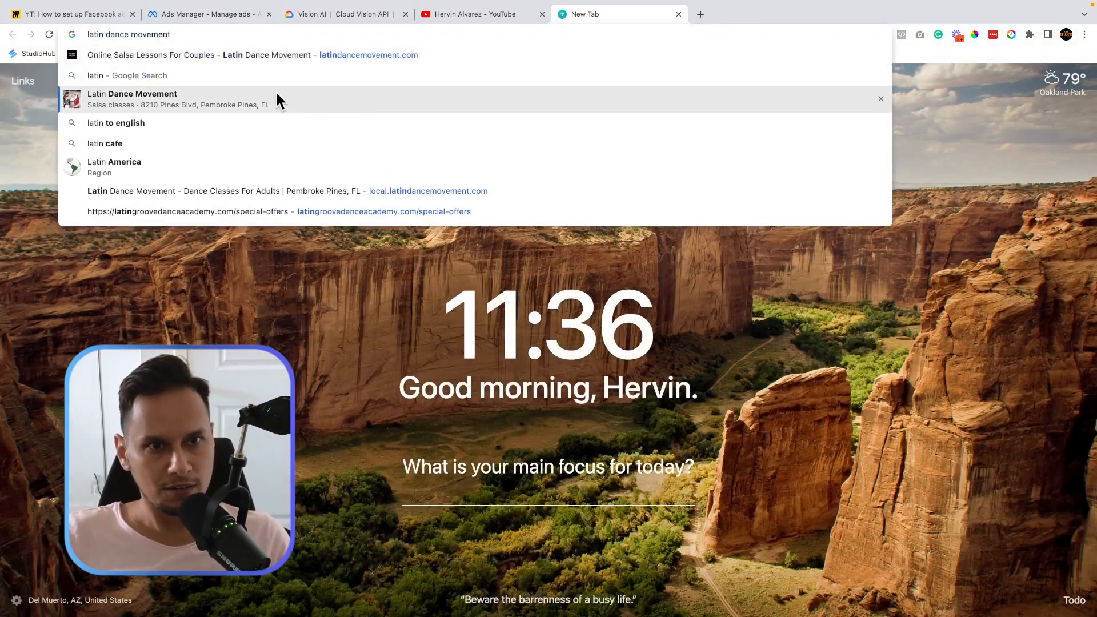
pyautogui.click(275, 94)
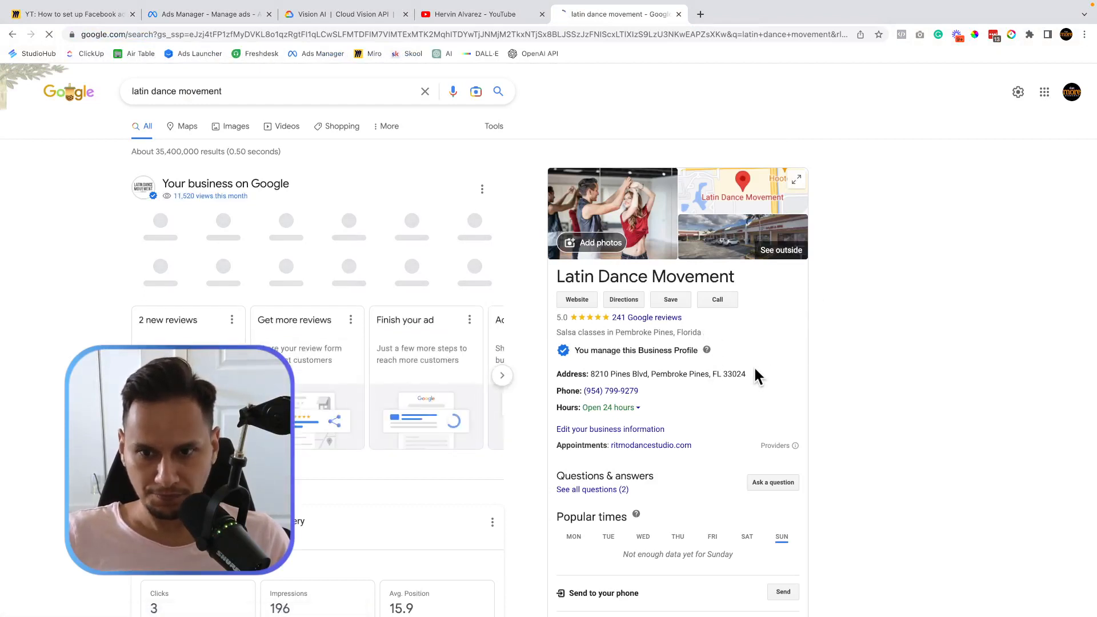
pyautogui.moveTo(749, 374); pyautogui.dragTo(591, 372)
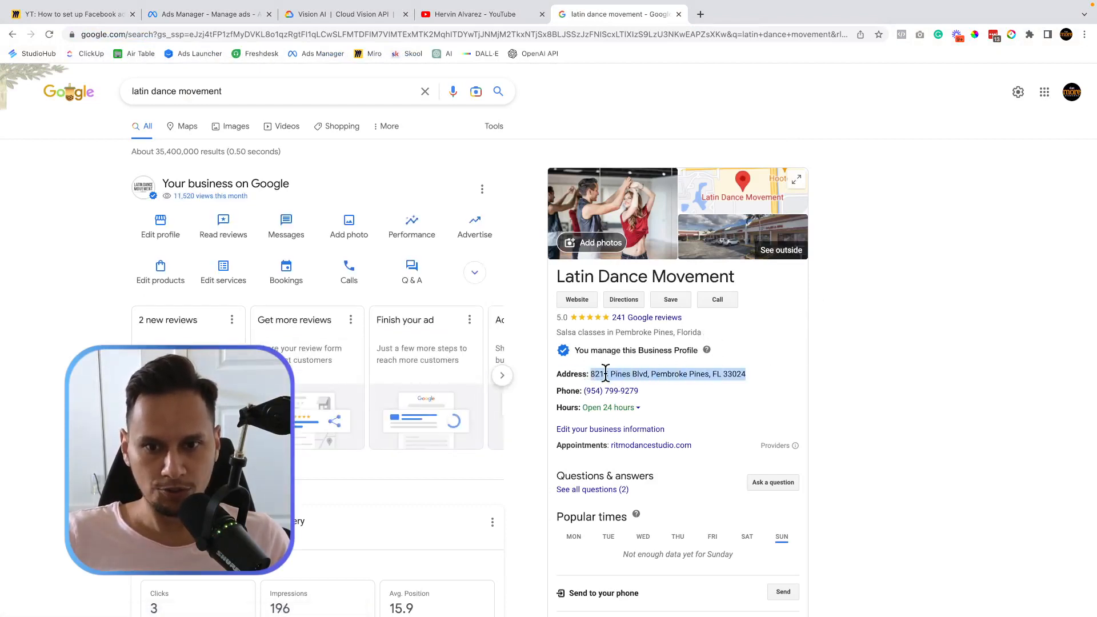
pyautogui.rightClick(608, 375)
pyautogui.click(624, 399)
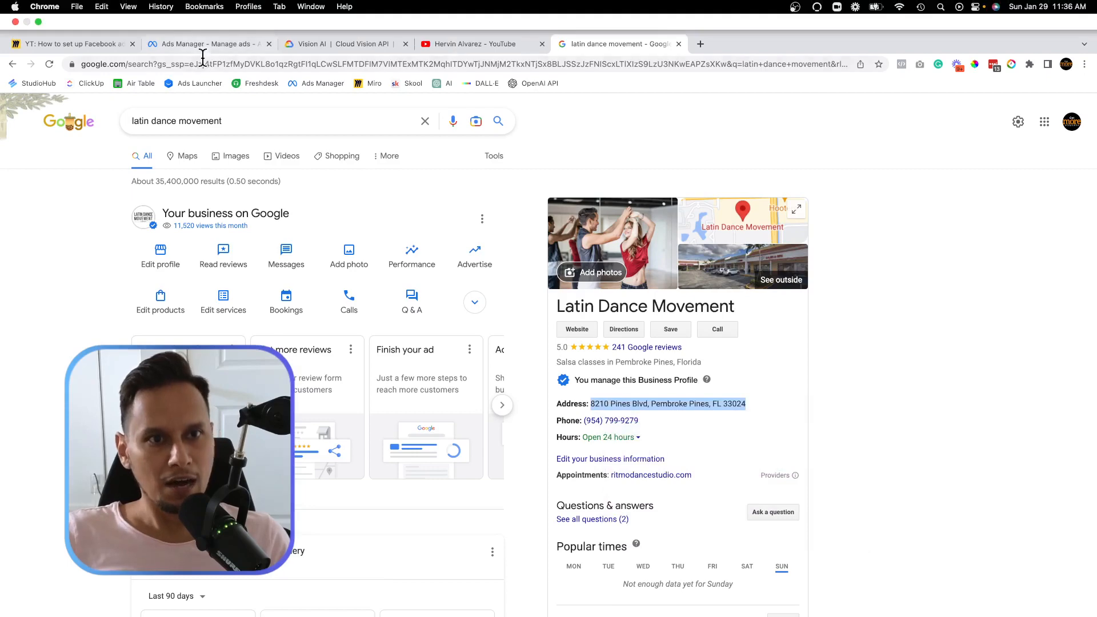
pyautogui.click(223, 44)
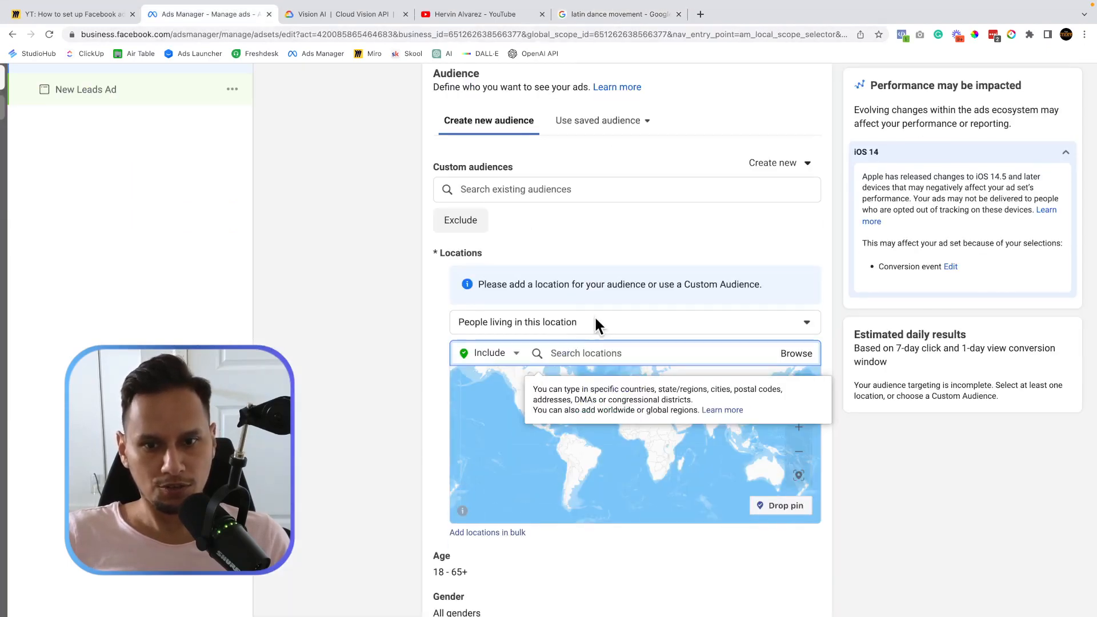
# Paste the studio address into location search, trim the city and ZIP, and add the Pembroke Pines suggestion.
pyautogui.rightClick(566, 346)
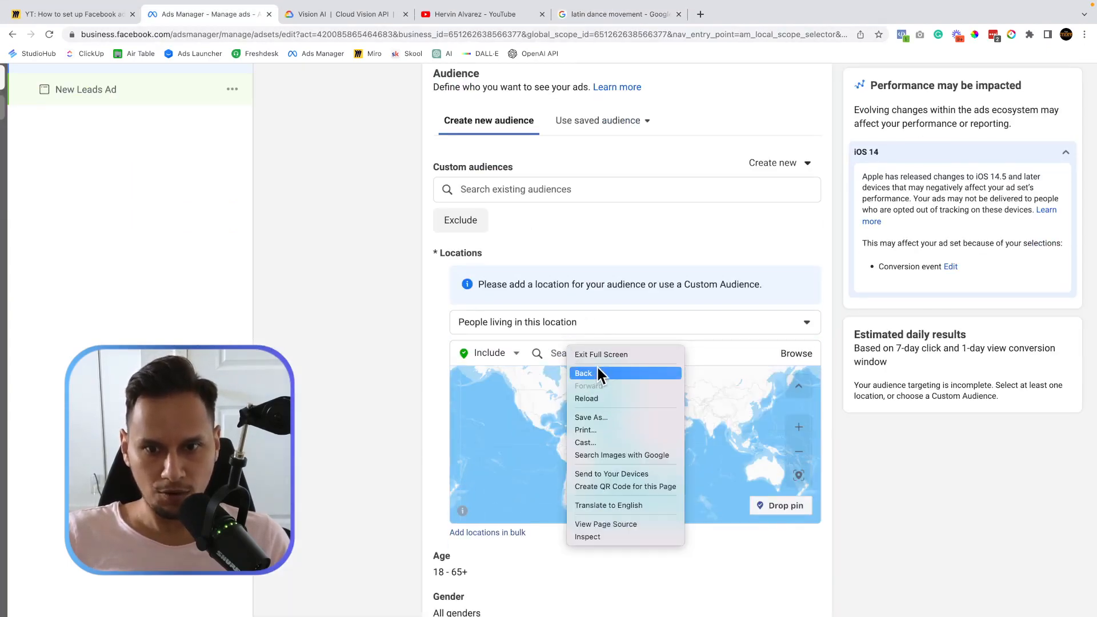
pyautogui.click(548, 346)
pyautogui.click(569, 351)
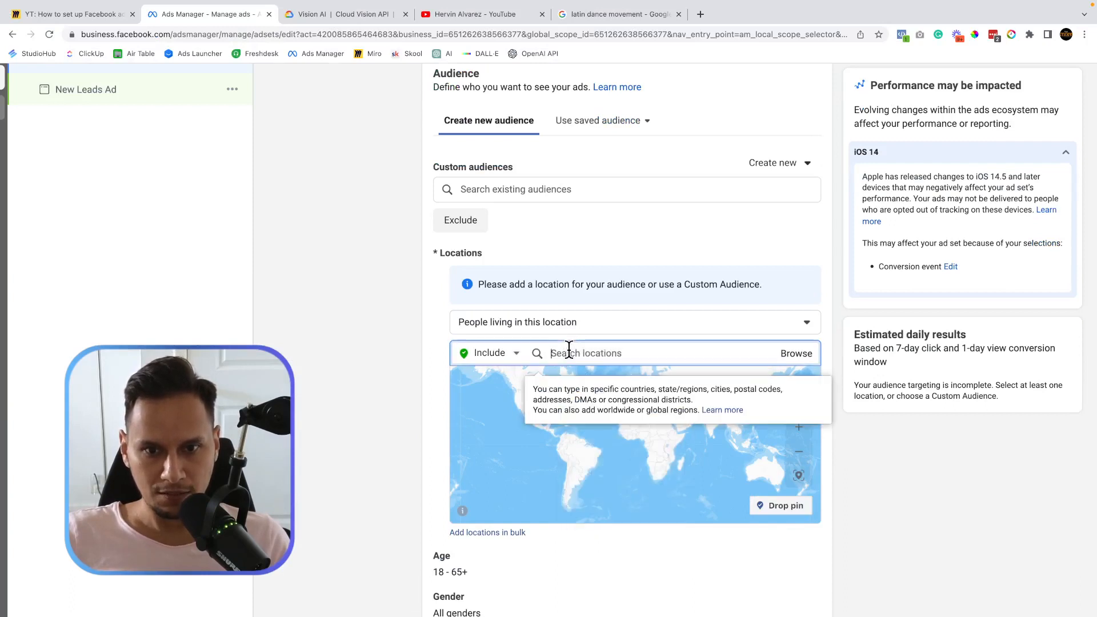
pyautogui.press('super+v')
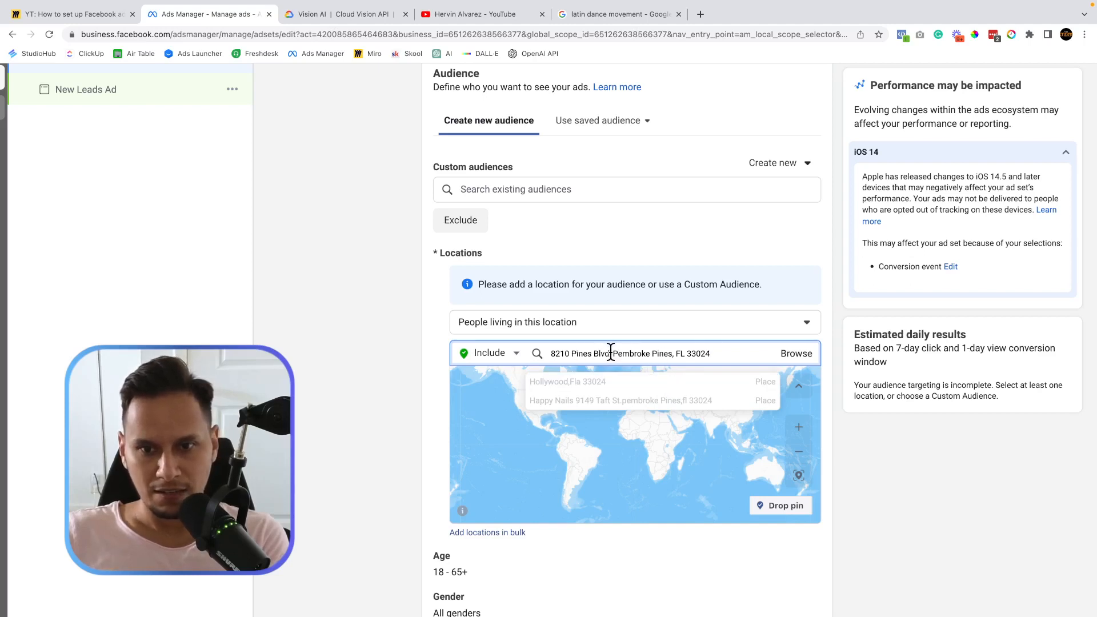
pyautogui.moveTo(611, 353); pyautogui.dragTo(760, 352)
pyautogui.press('BackSpace')
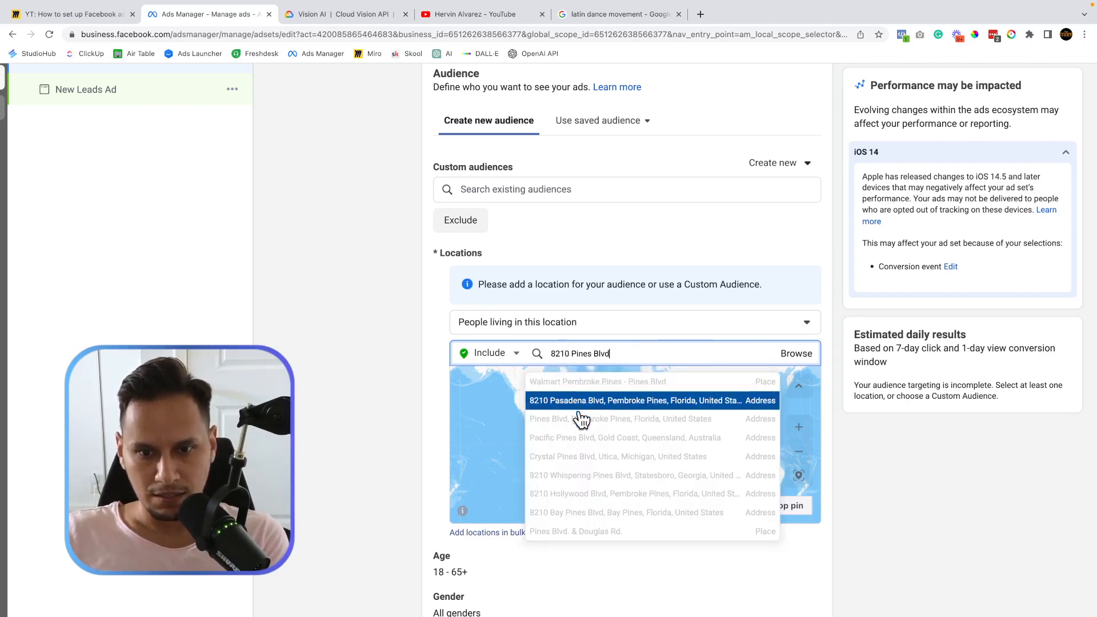
pyautogui.click(608, 496)
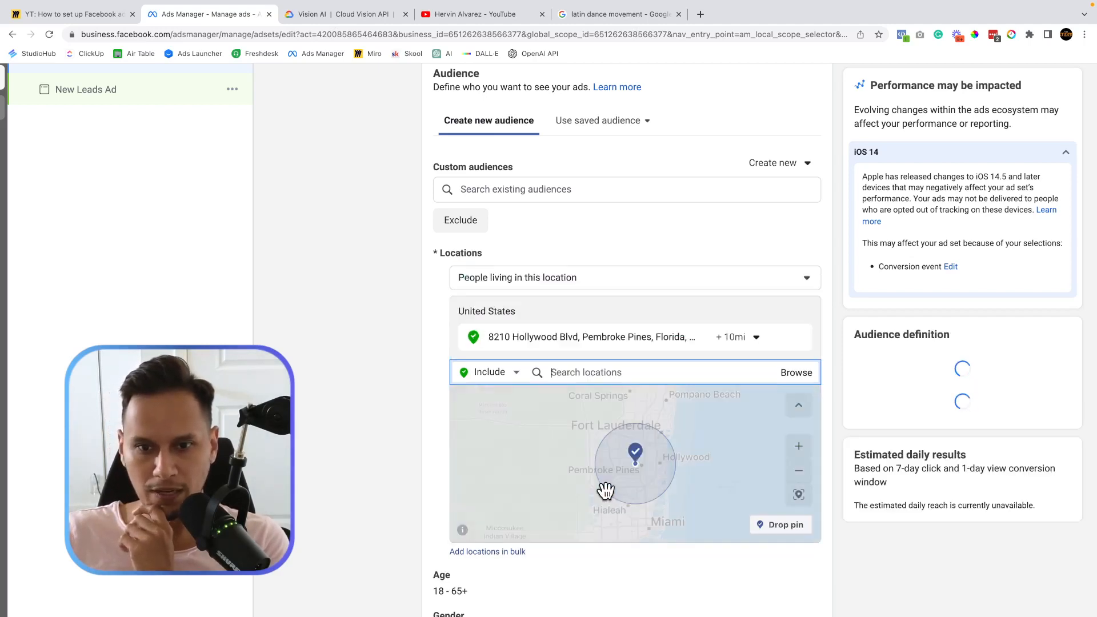
# Zoom the location map out and expand the +10 mi radius control for the Pembroke Pines address.
pyautogui.scroll(2, 642, 472)
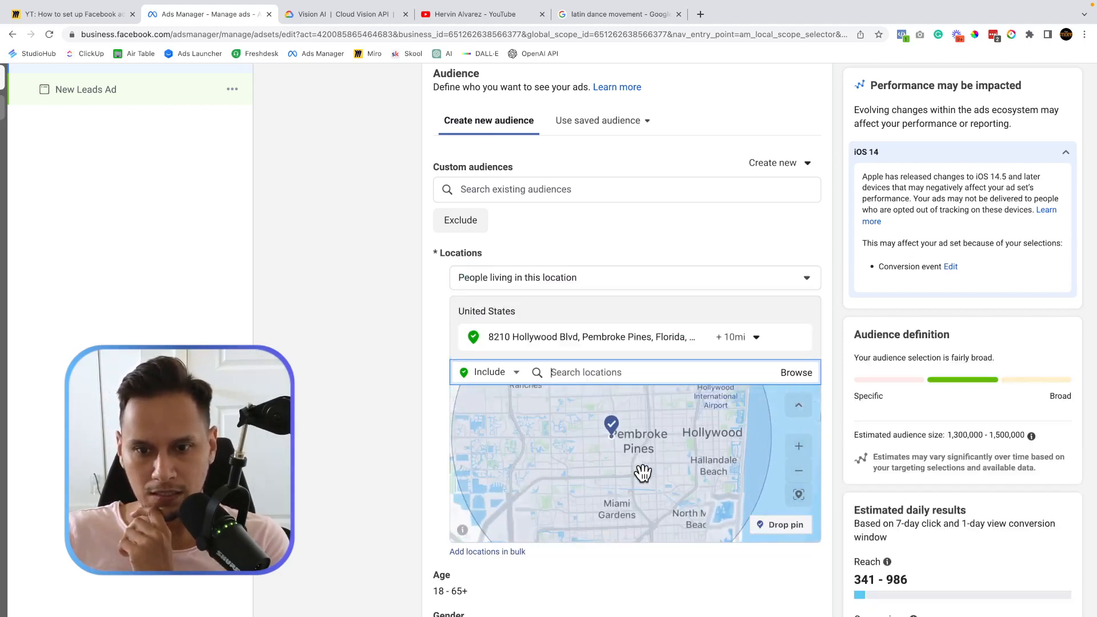
pyautogui.scroll(2, 631, 457)
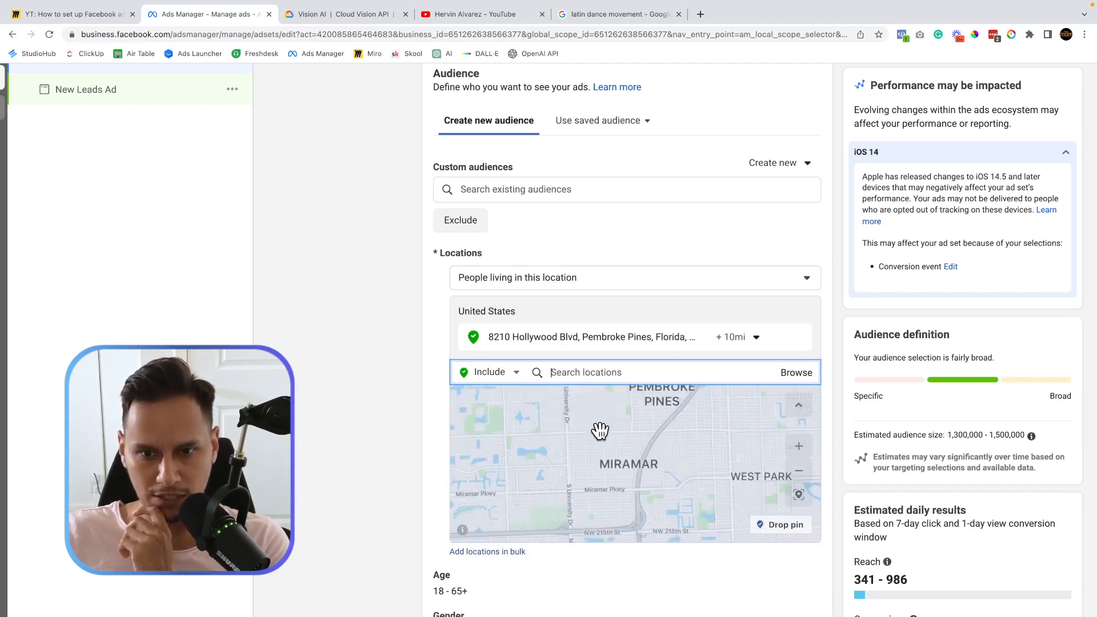
pyautogui.scroll(2, 644, 523)
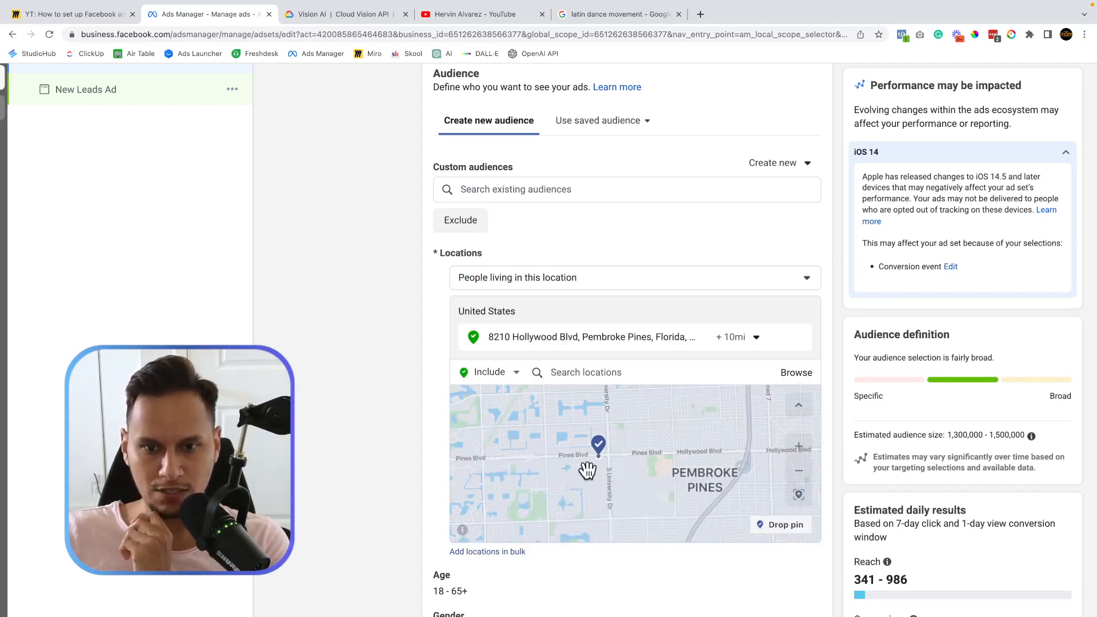
pyautogui.scroll(2, 605, 454)
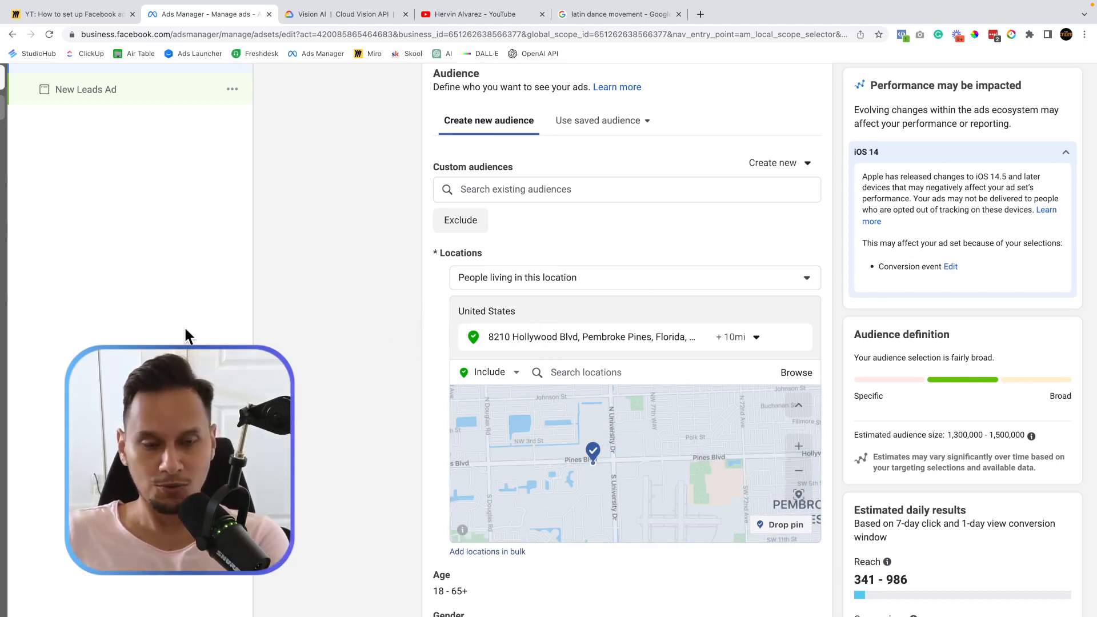
pyautogui.scroll(-3, 571, 457)
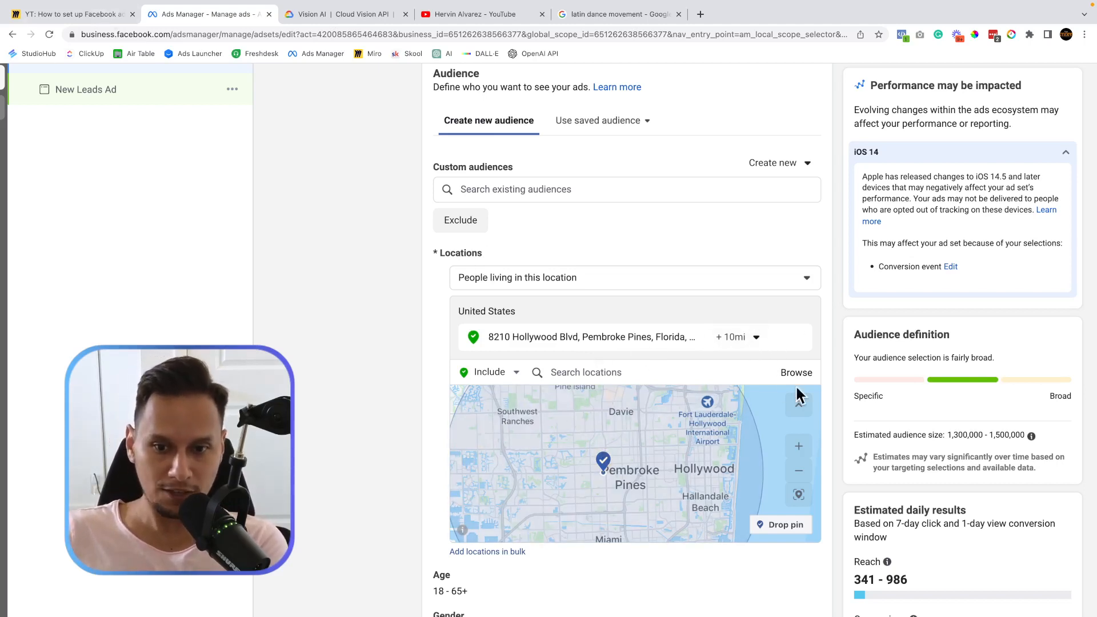
pyautogui.click(757, 341)
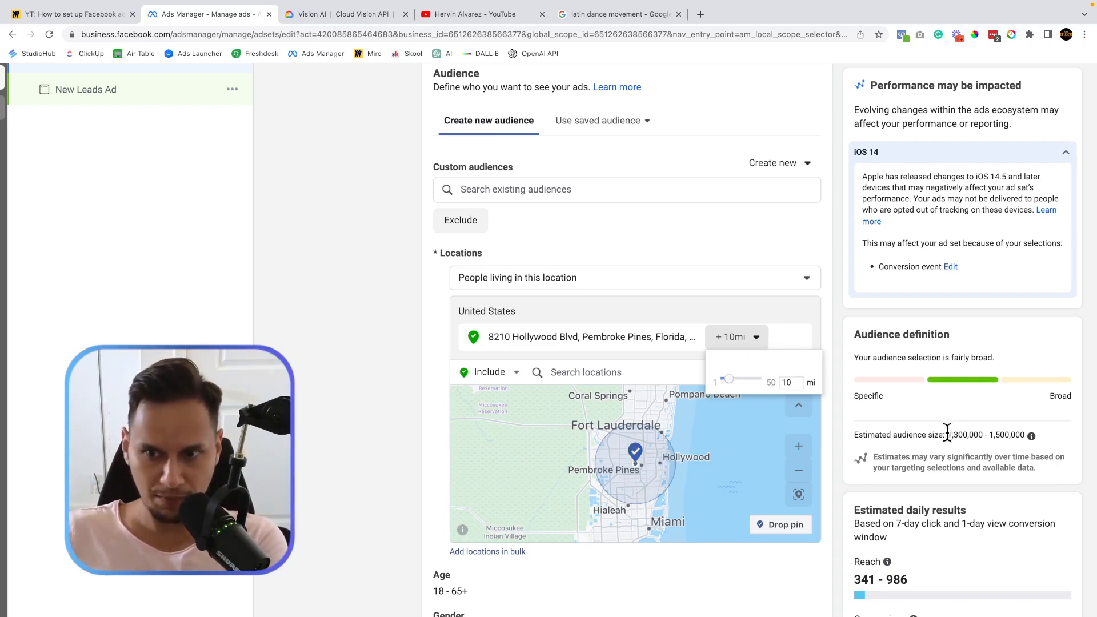
# Reduce the address radius from 10 to 7 miles, checking the estimated audience size.
pyautogui.moveTo(854, 432); pyautogui.dragTo(1030, 445)
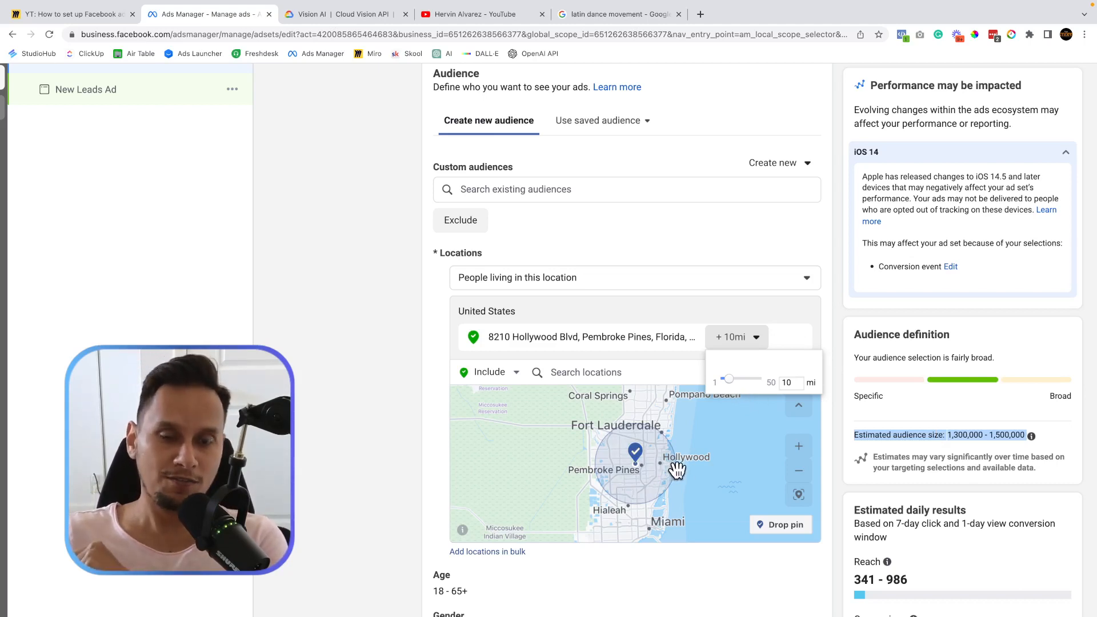
pyautogui.click(788, 386)
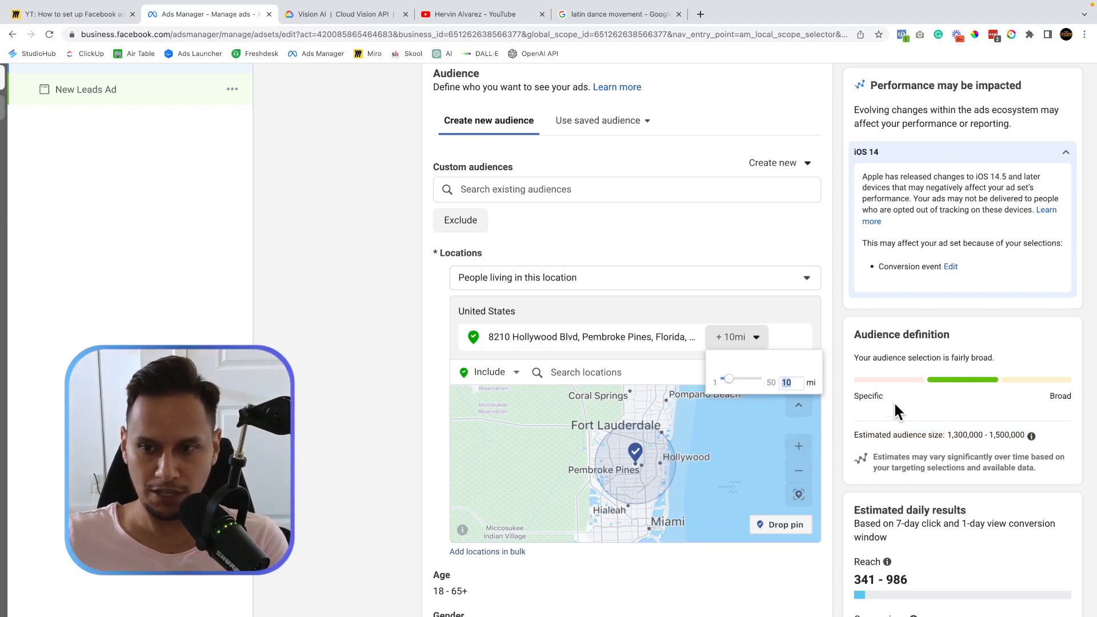
pyautogui.moveTo(946, 433); pyautogui.dragTo(1004, 435)
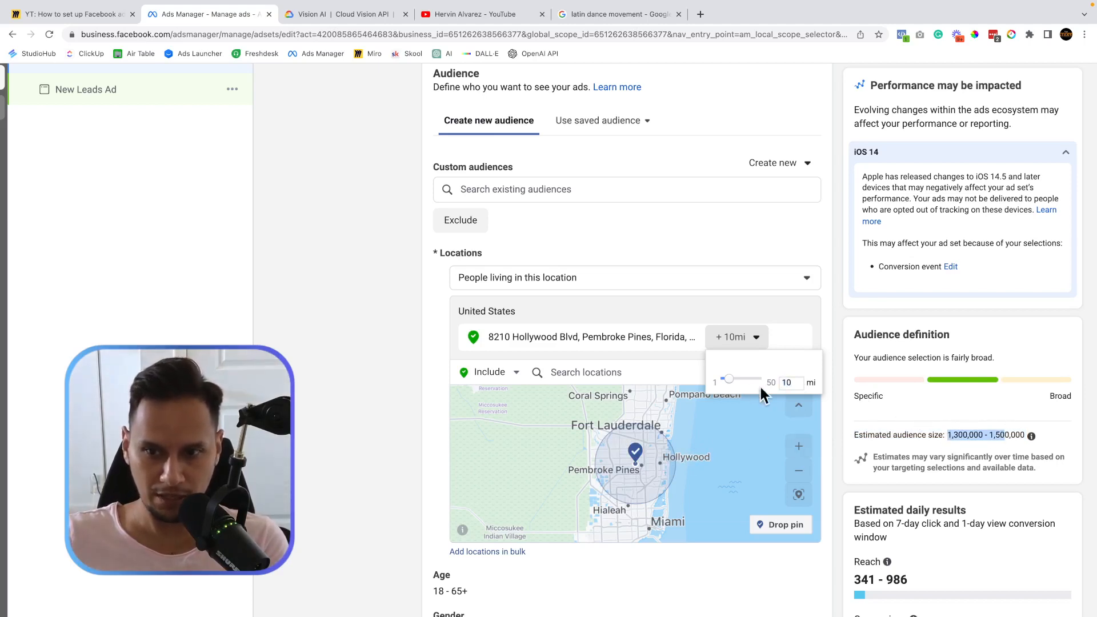
pyautogui.doubleClick(794, 380)
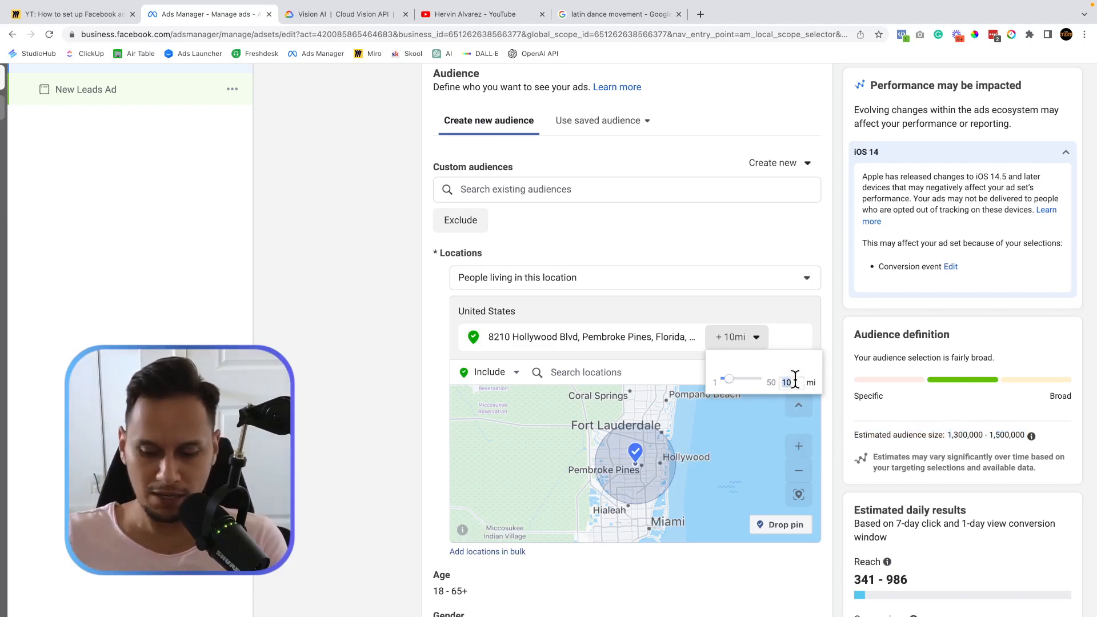
pyautogui.write('7')
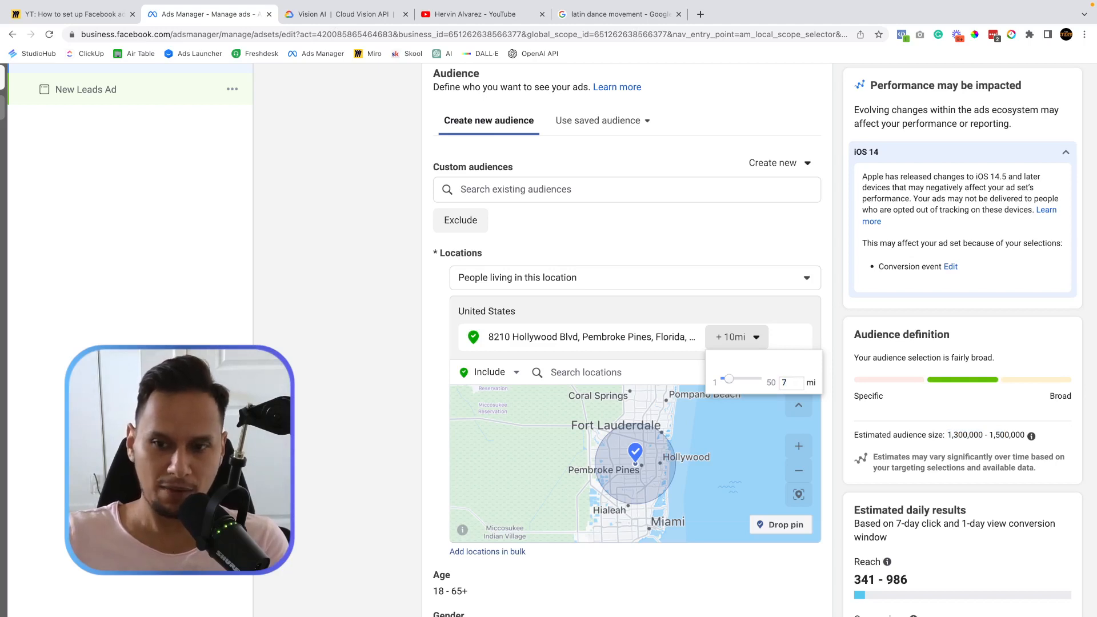
pyautogui.press('Return')
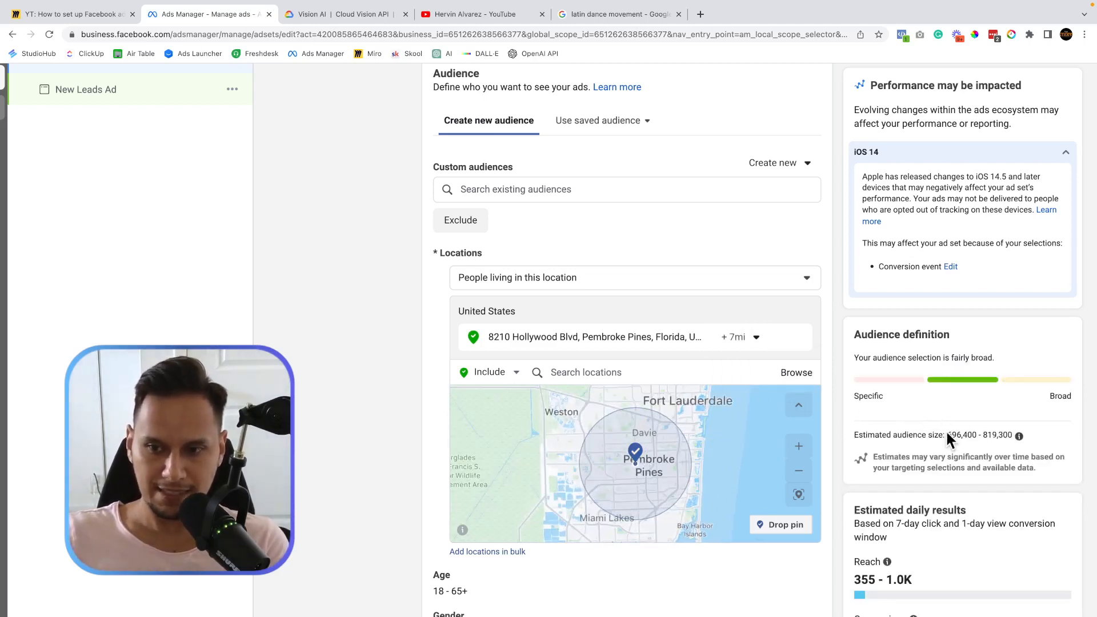
pyautogui.moveTo(945, 434); pyautogui.dragTo(1044, 434)
# Narrow the radius further, first to 5 miles and then to 4 miles.
pyautogui.click(756, 338)
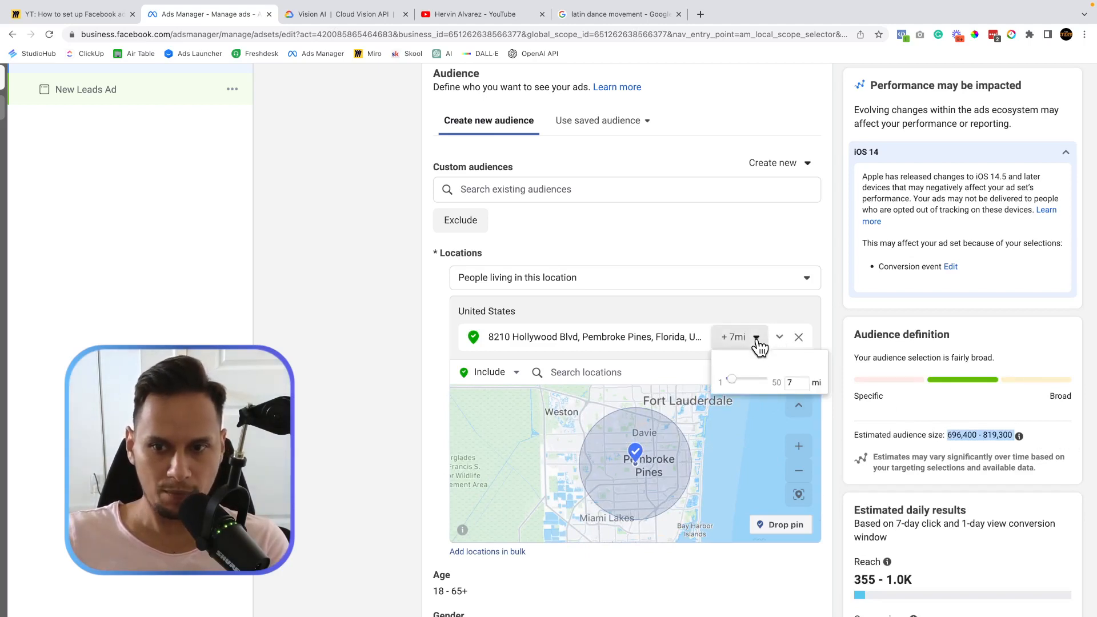
pyautogui.click(792, 384)
pyautogui.write('5')
pyautogui.press('Return')
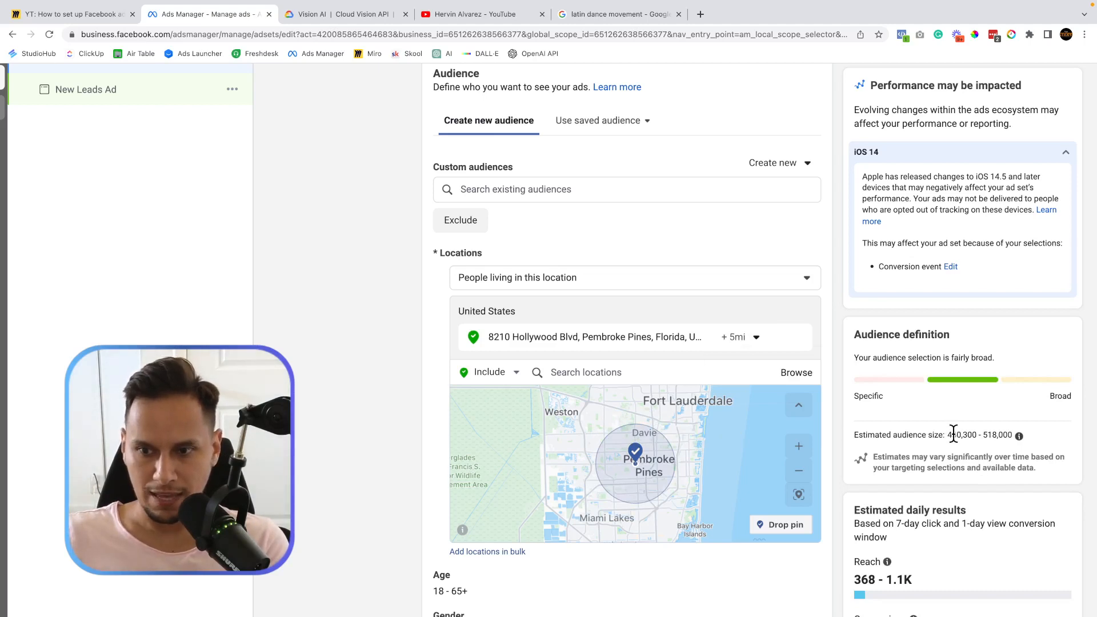
pyautogui.moveTo(953, 435); pyautogui.dragTo(1012, 436)
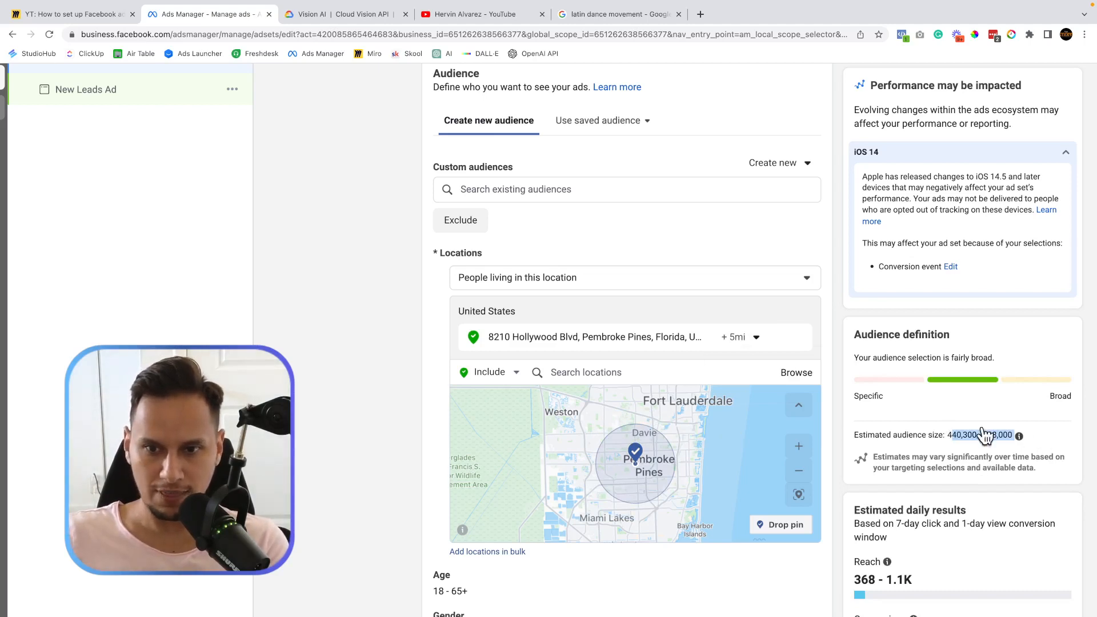
pyautogui.click(758, 339)
pyautogui.doubleClick(796, 383)
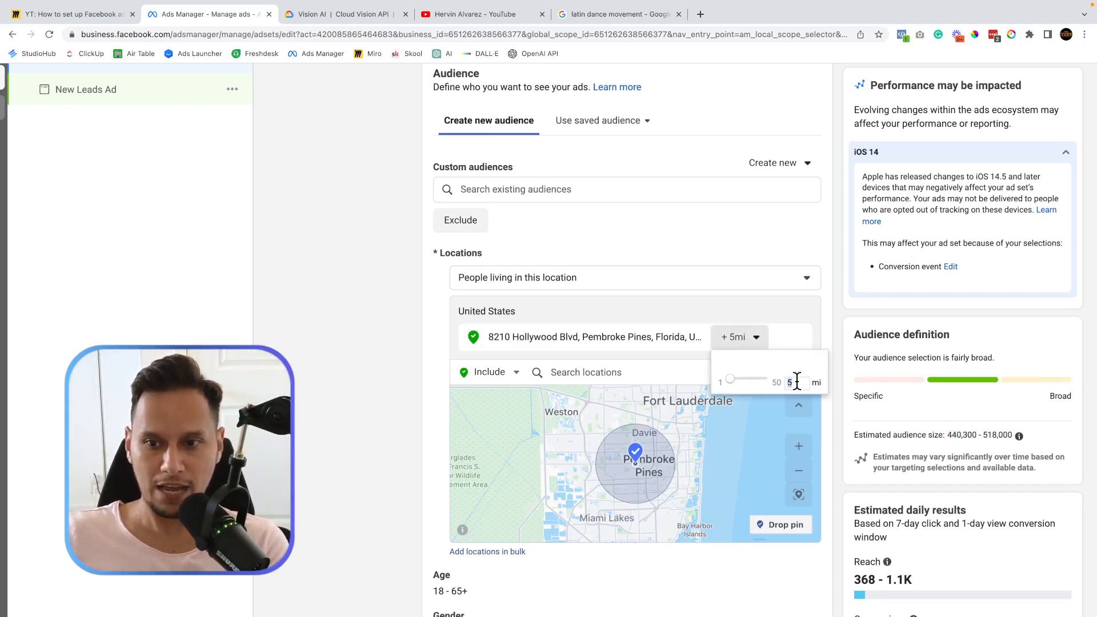
pyautogui.write('4')
pyautogui.press('Return')
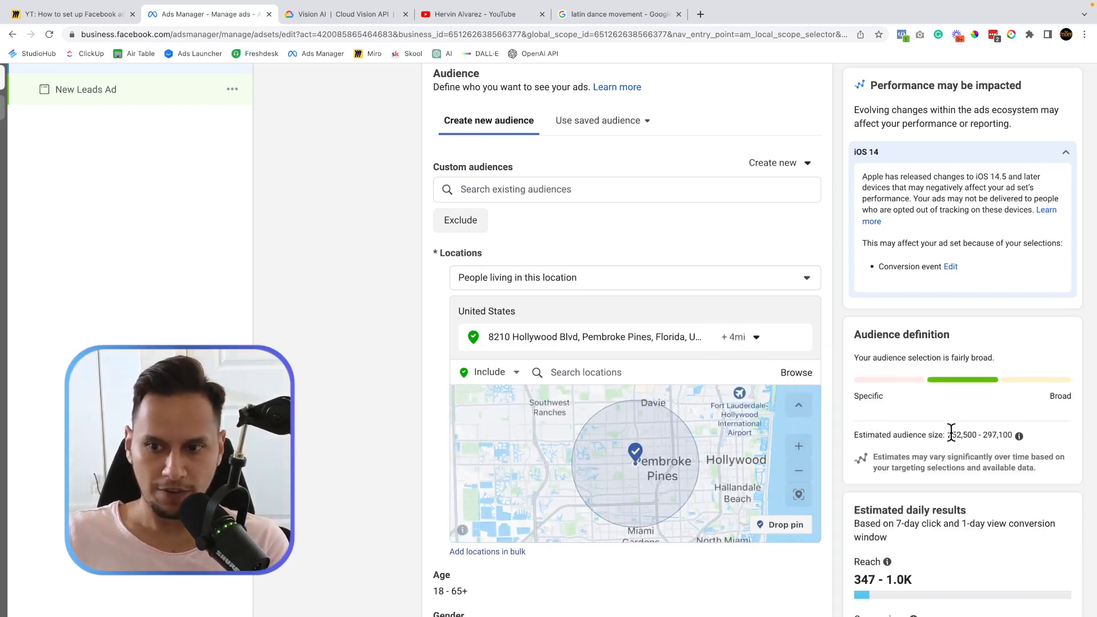
# Change the ad set name to '4 miles' after reviewing the 4 mi audience estimate.
pyautogui.moveTo(948, 435); pyautogui.dragTo(1071, 434)
pyautogui.click(1048, 429)
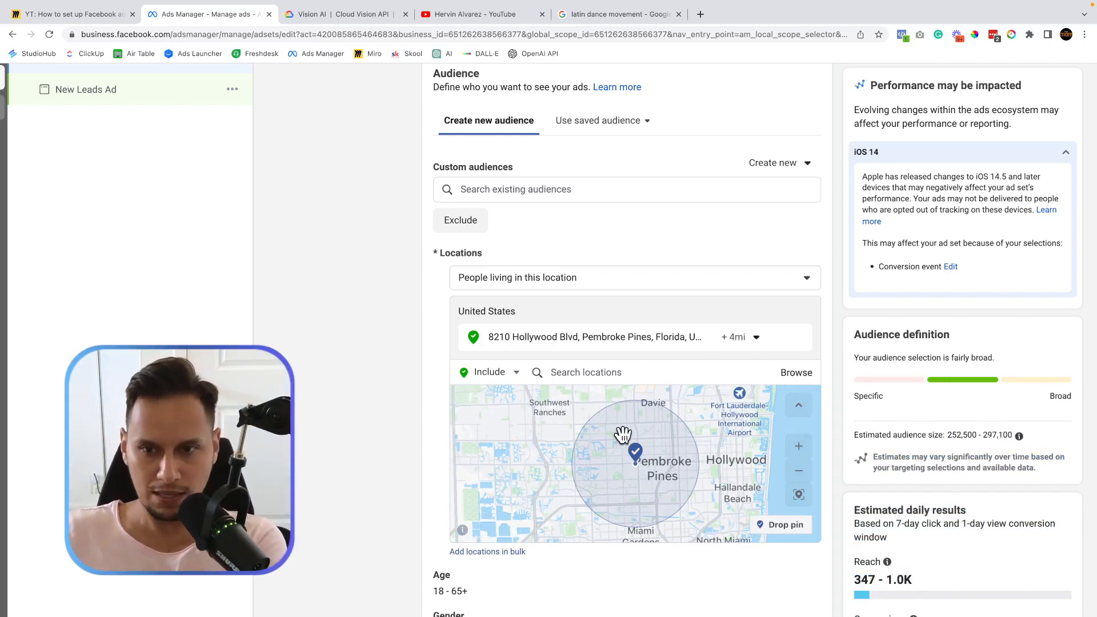
pyautogui.scroll(5, 353, 299)
pyautogui.scroll(18, 350, 292)
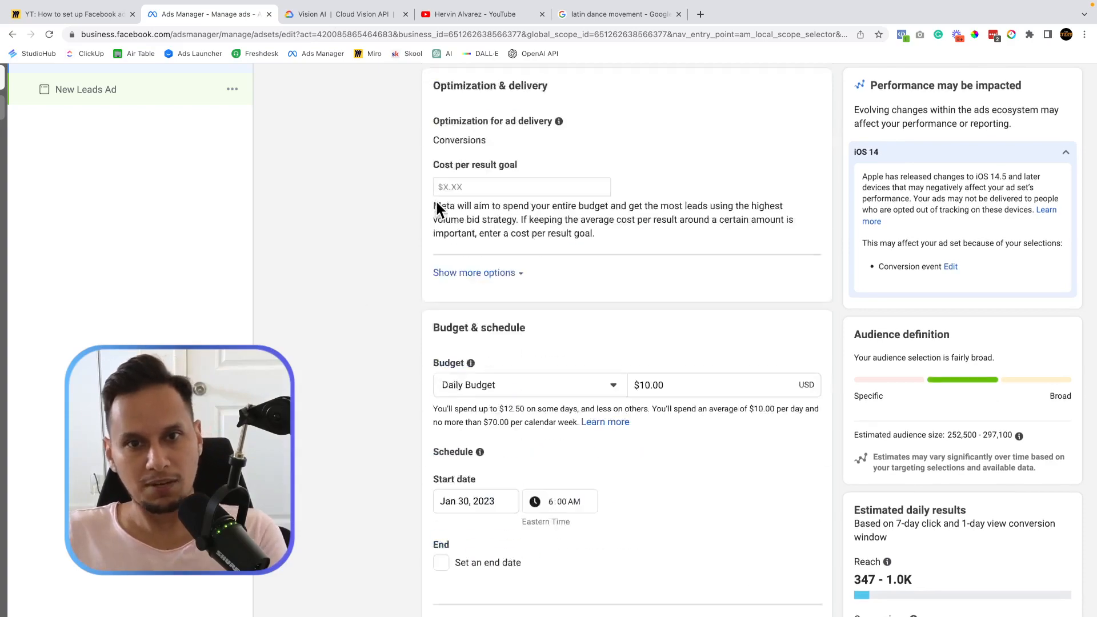
pyautogui.click(448, 118)
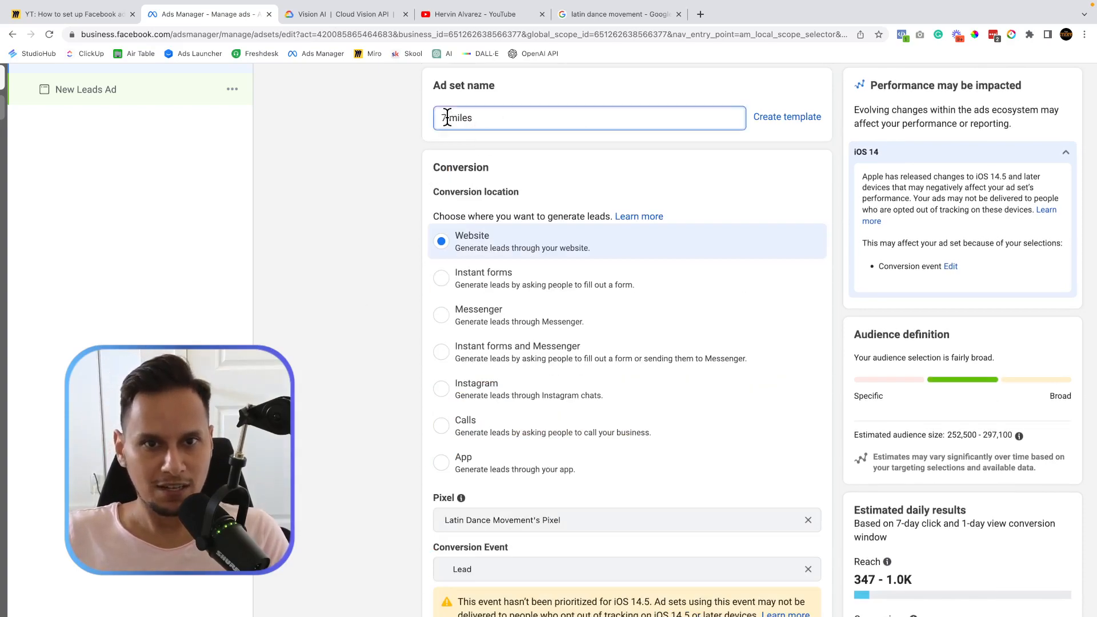
pyautogui.write('4')
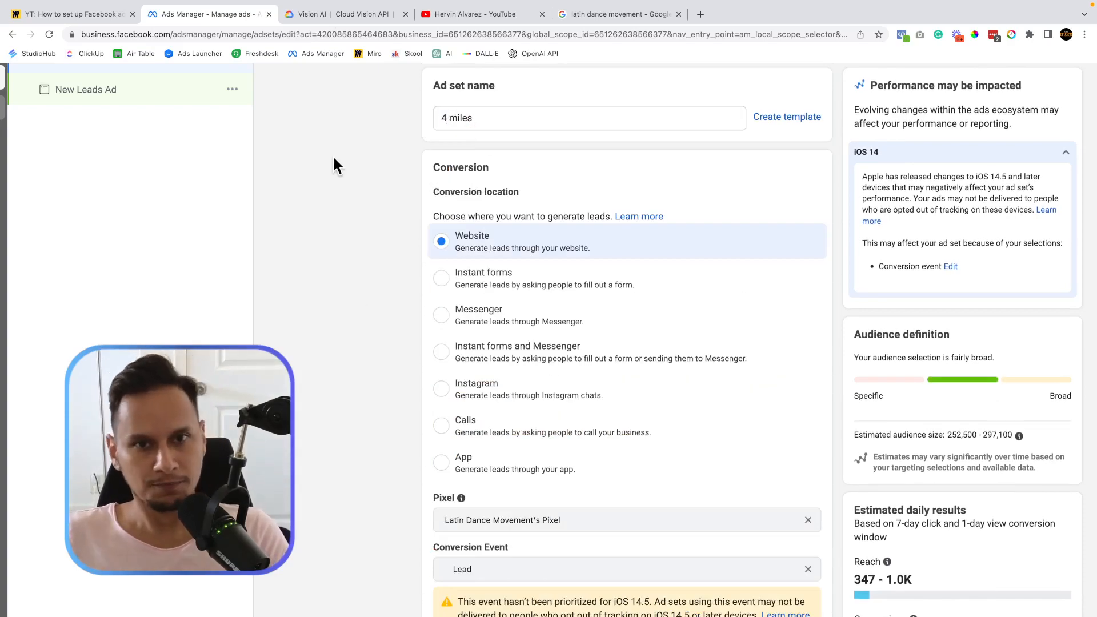
pyautogui.scroll(-10, 332, 156)
pyautogui.scroll(-15, 332, 155)
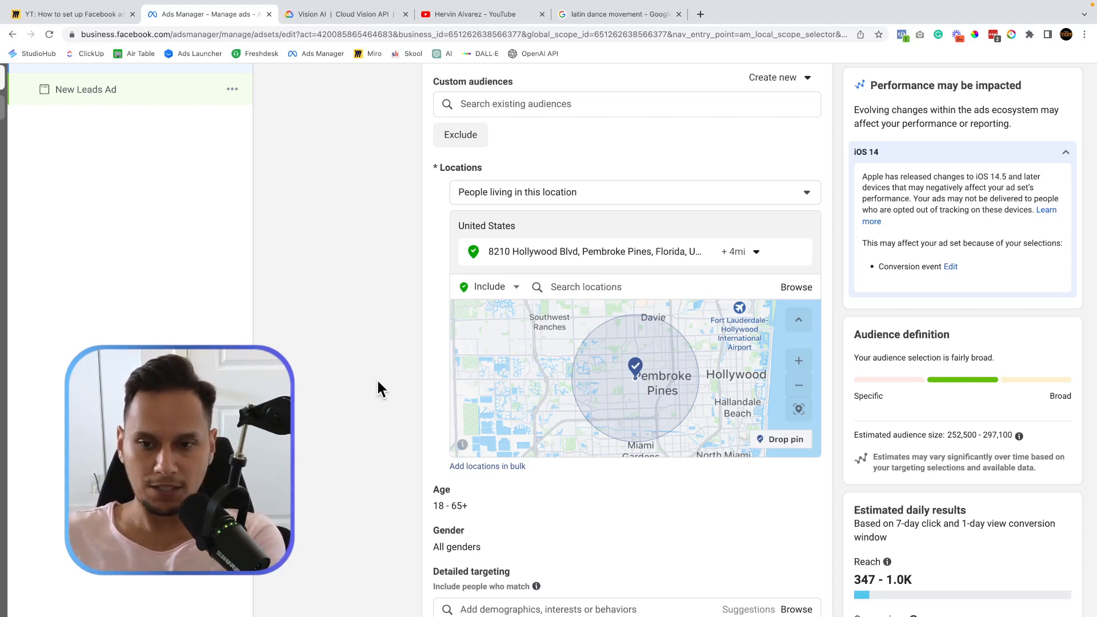
# Scroll down to Detailed targeting, then switch to the Miro planning board tab.
pyautogui.scroll(-1, 377, 386)
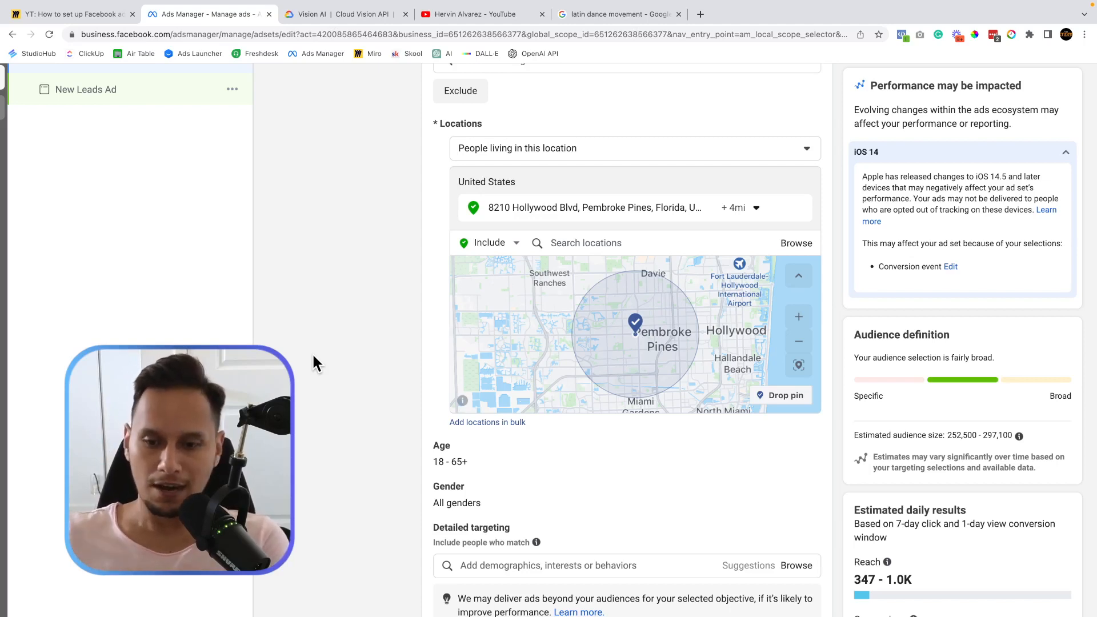
pyautogui.scroll(-3, 295, 378)
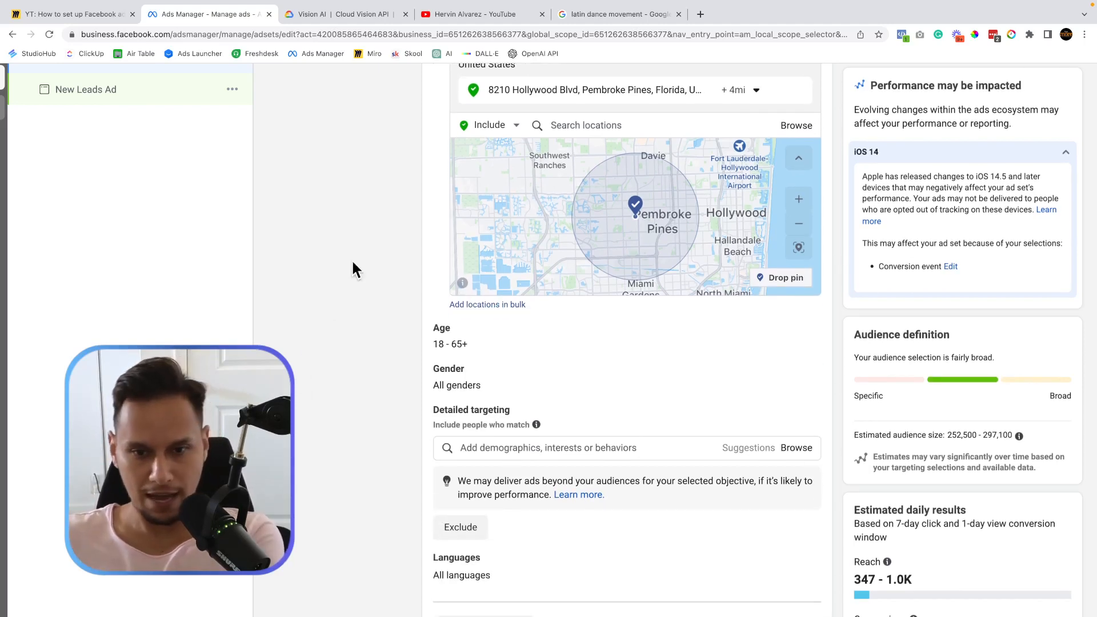
pyautogui.scroll(-2, 375, 224)
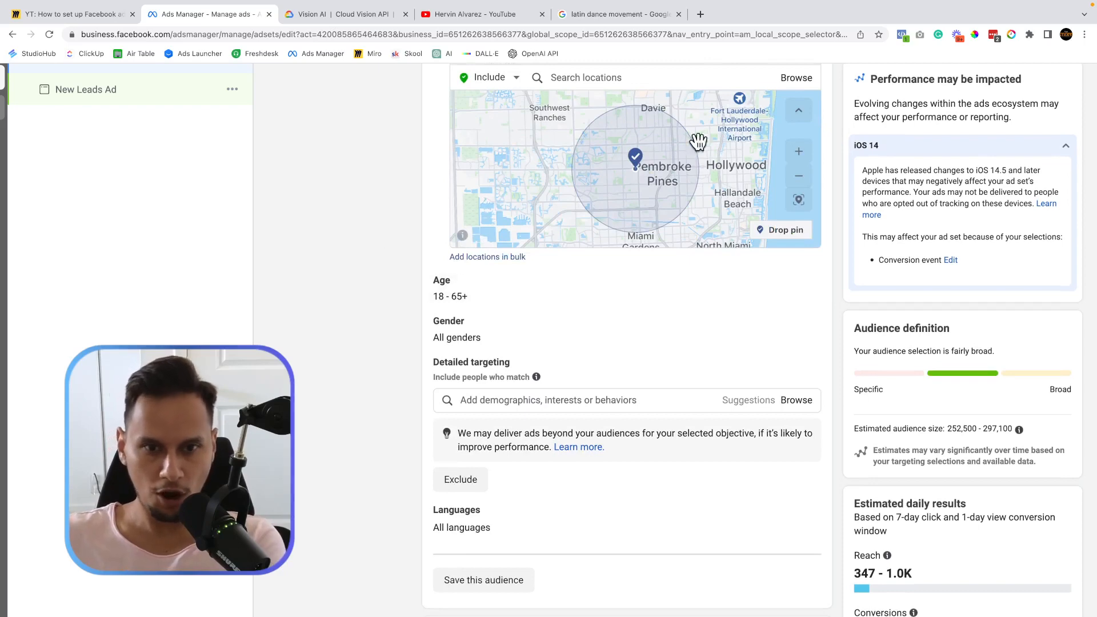
pyautogui.hscroll(3, 382, 311)
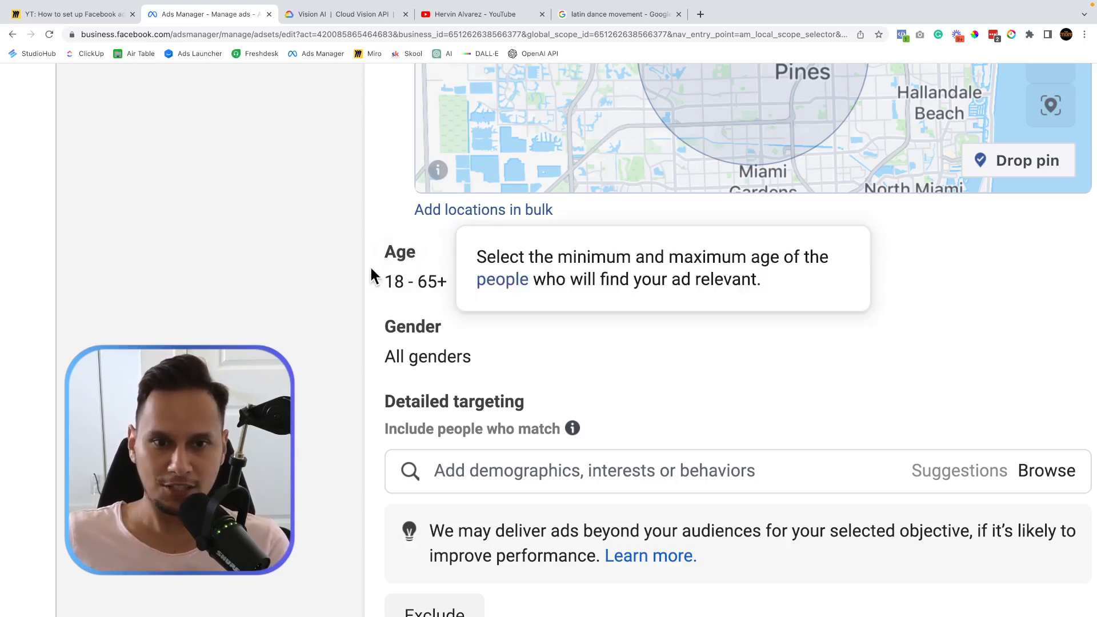
pyautogui.scroll(-1, 288, 245)
pyautogui.hscroll(2, 289, 245)
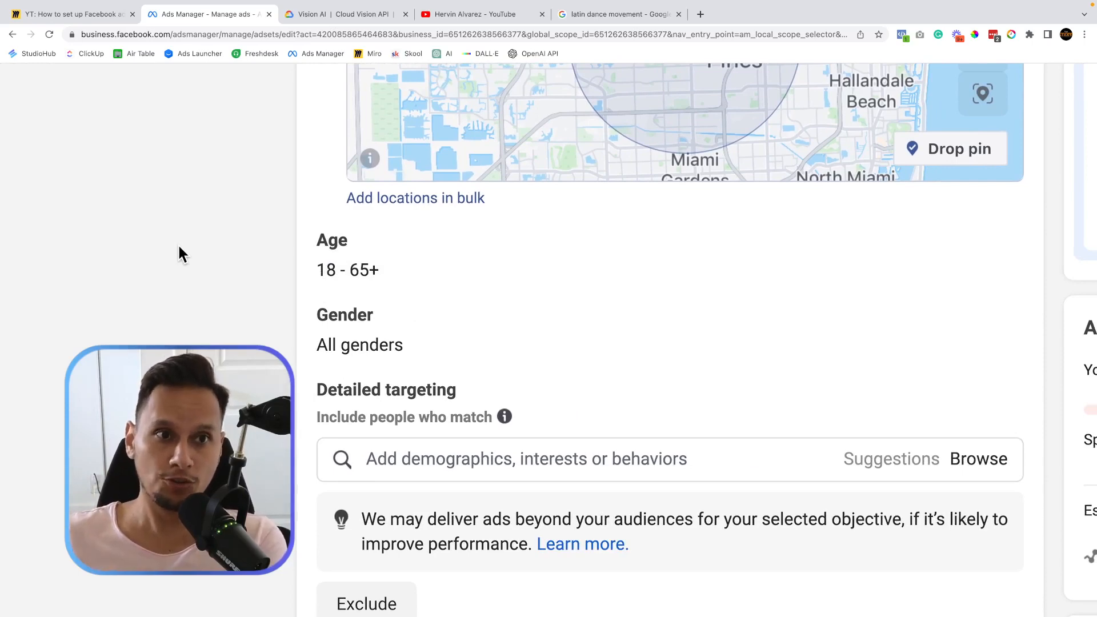
pyautogui.click(80, 16)
# Scroll the Miro board to the notes on targeting parents, then return to the Ads Manager ad set.
pyautogui.hscroll(-6, 393, 358)
pyautogui.scroll(-5, 393, 357)
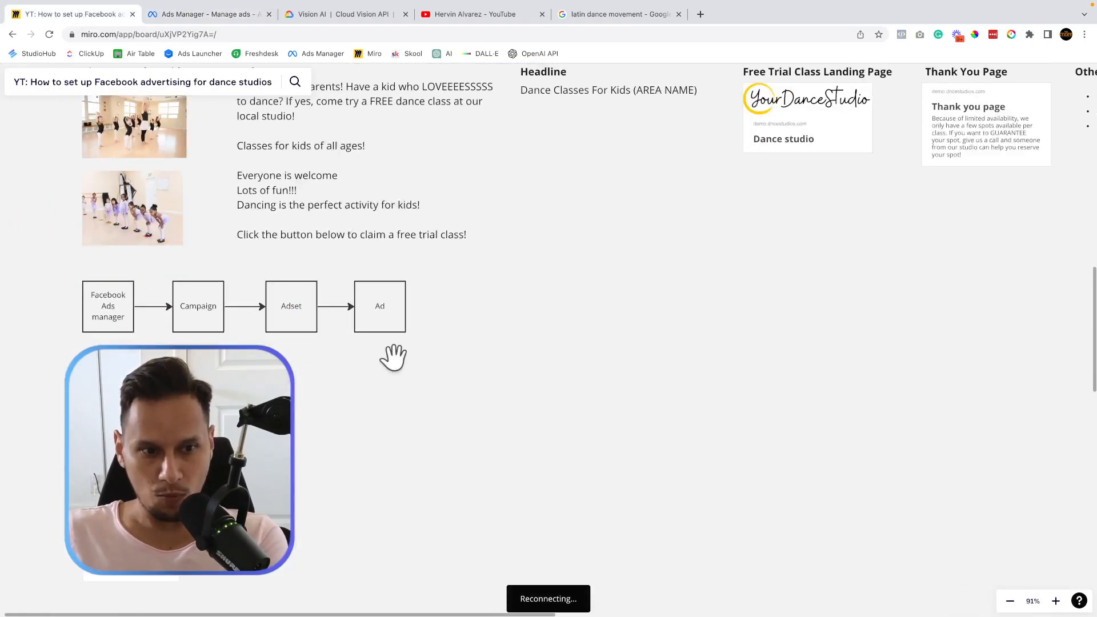
pyautogui.scroll(6, 247, 430)
pyautogui.scroll(-5, 362, 386)
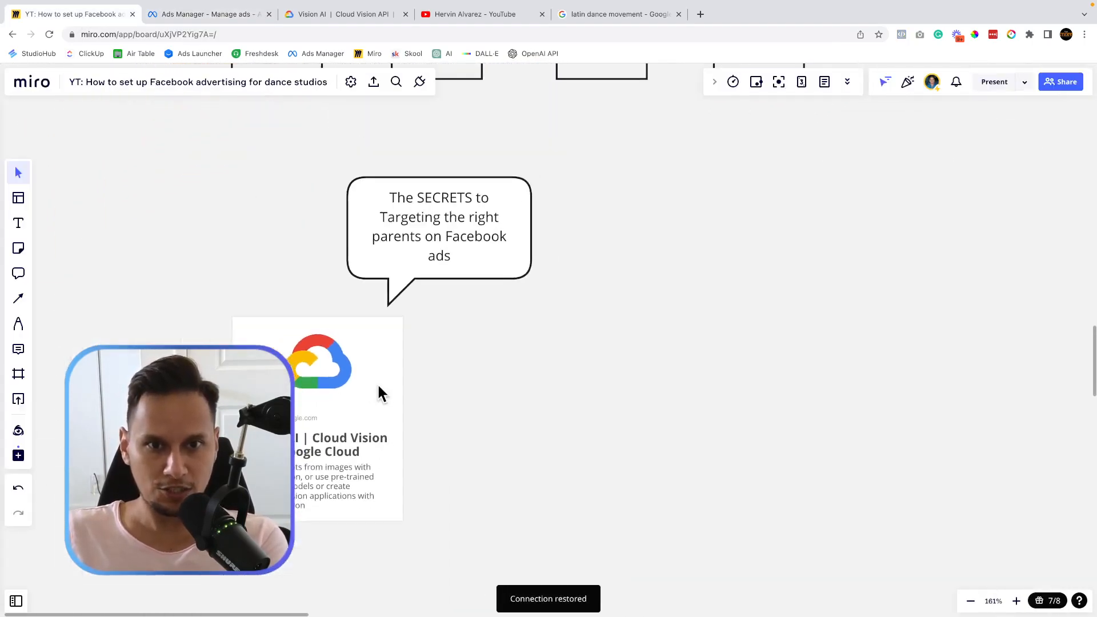
pyautogui.scroll(-2, 429, 409)
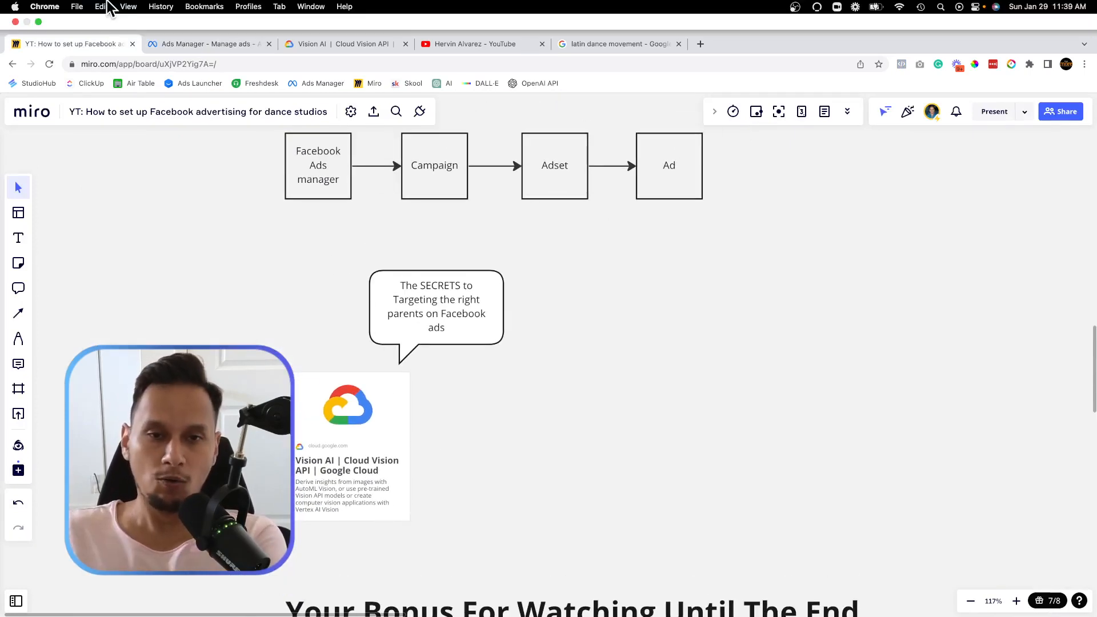
pyautogui.click(217, 44)
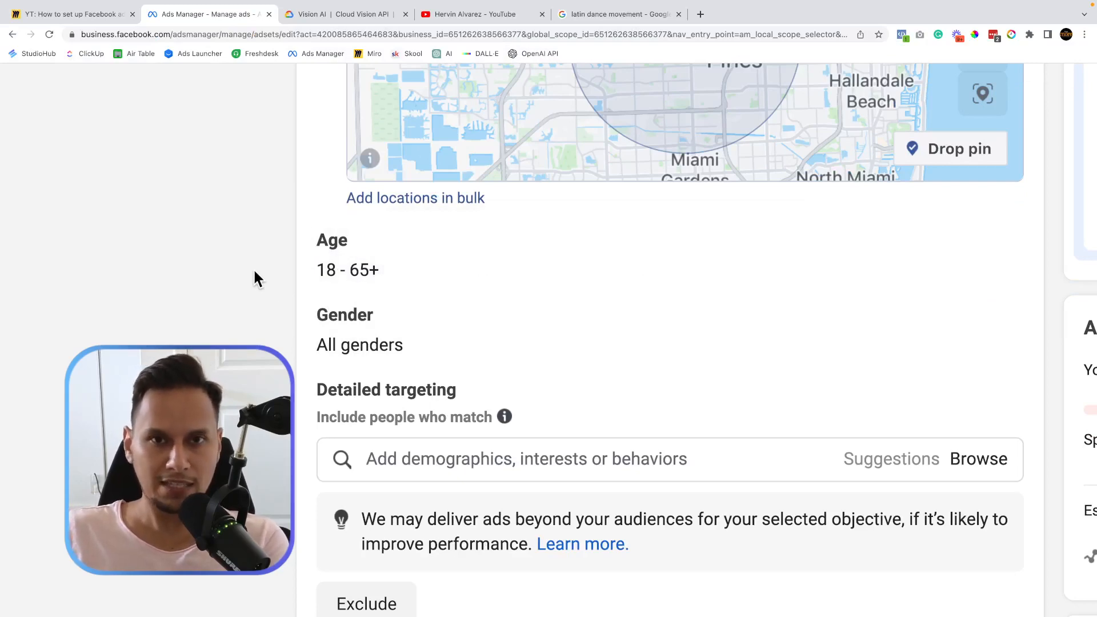
# Change the ad set's Gender targeting from All genders to Women only.
pyautogui.scroll(3, 244, 319)
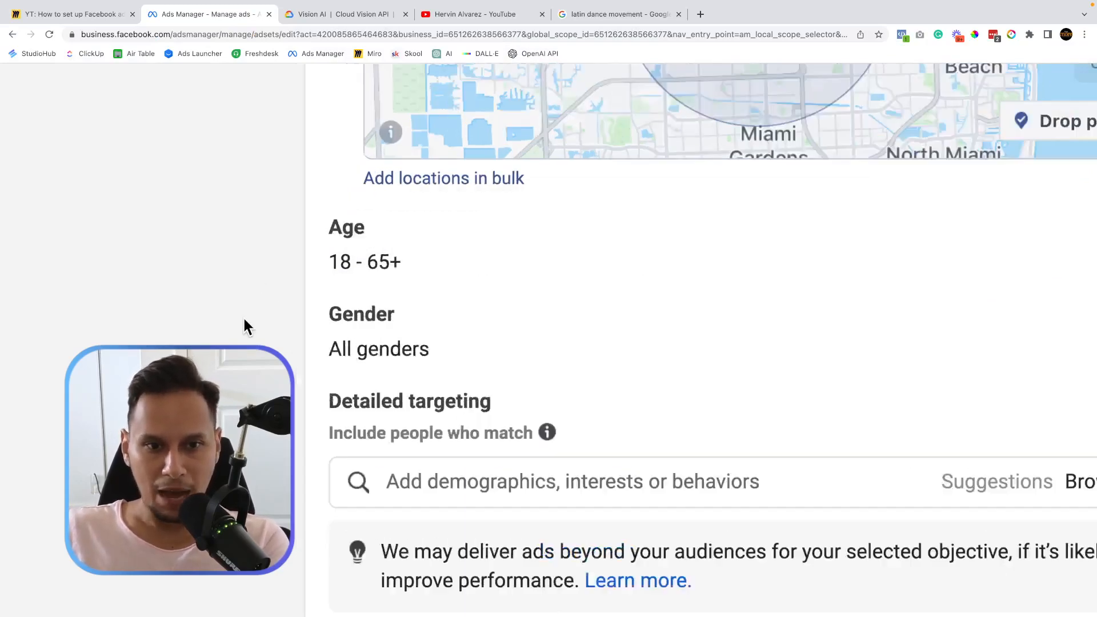
pyautogui.scroll(-3, 438, 371)
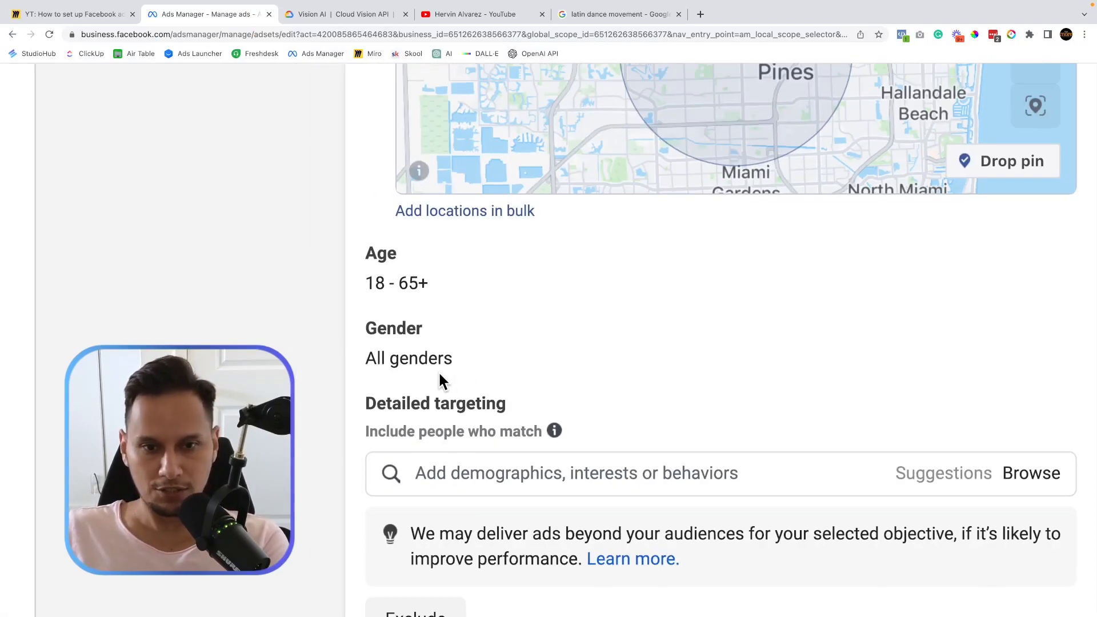
pyautogui.click(1056, 330)
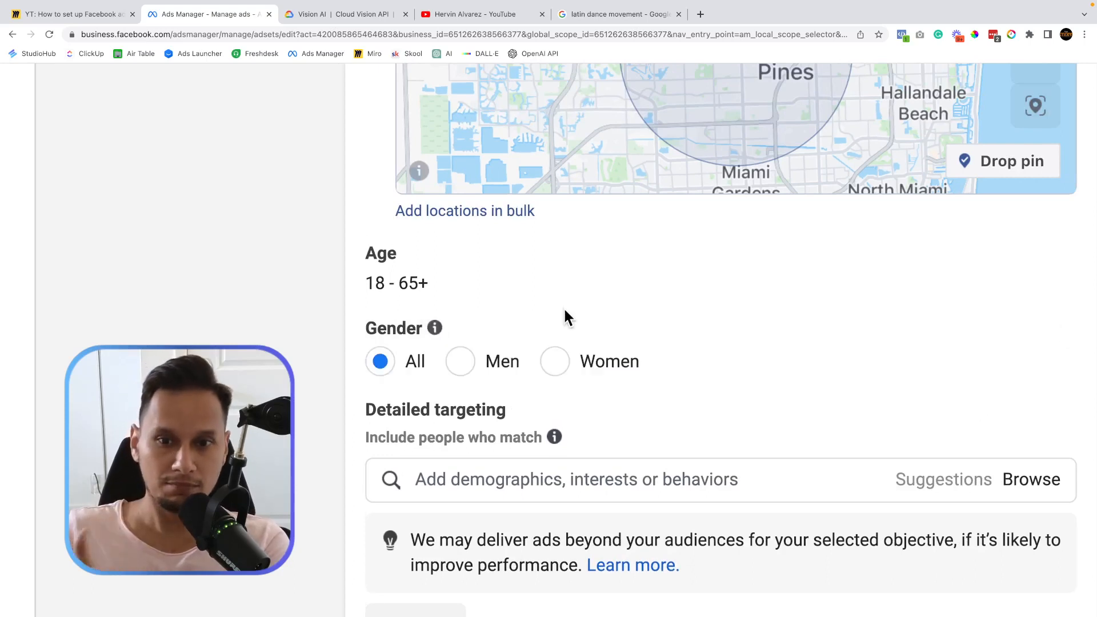
pyautogui.click(557, 361)
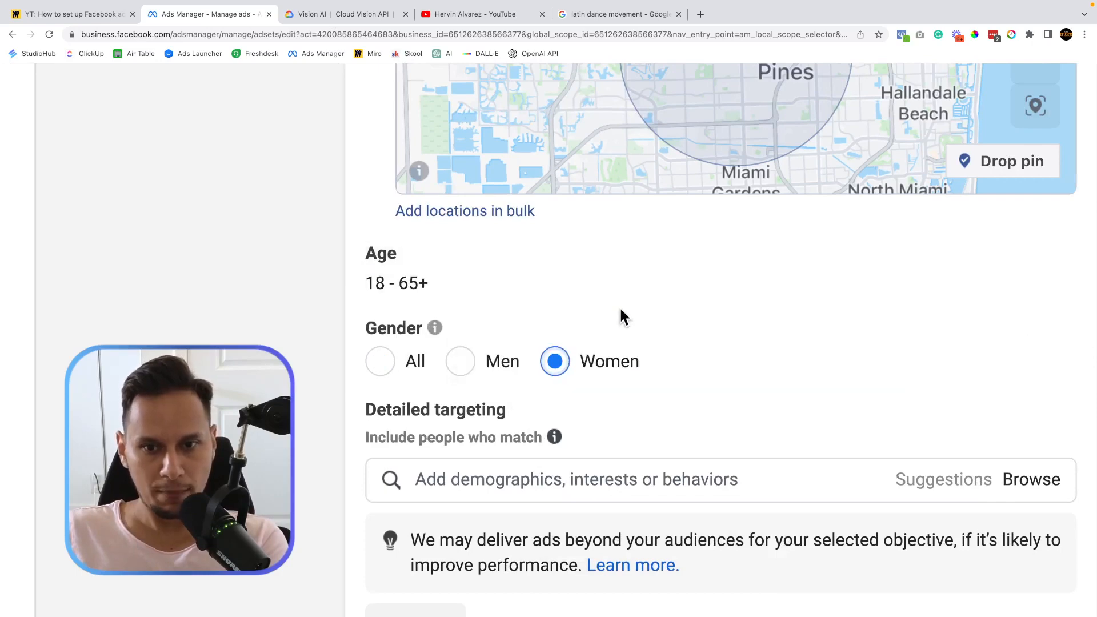
pyautogui.scroll(-3, 269, 276)
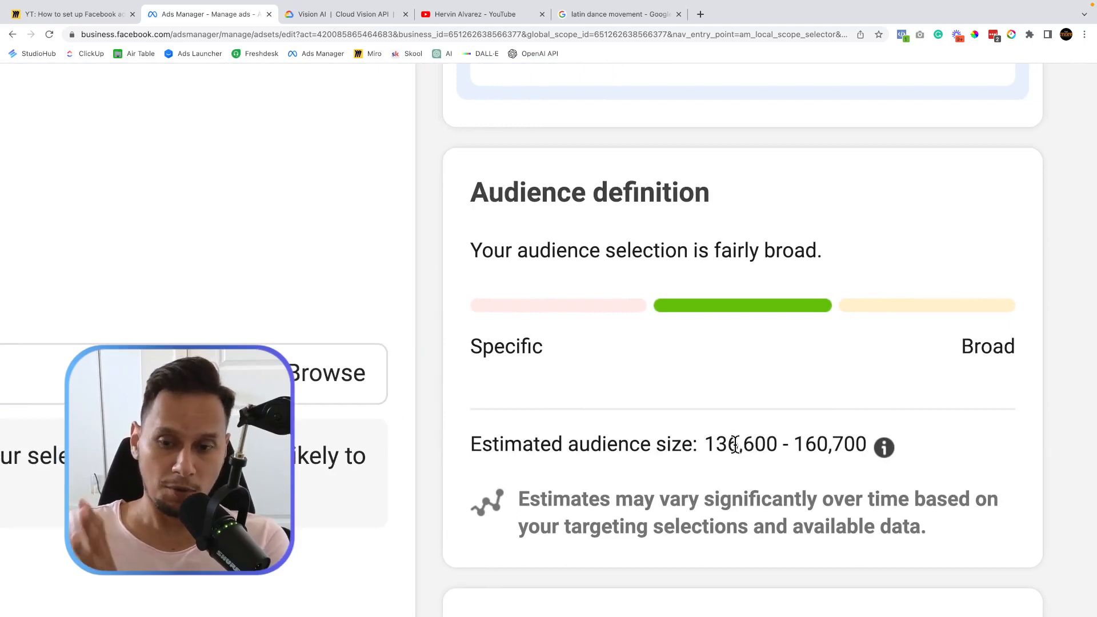
# Set the Pembroke Pines location radius to 5 mi, raising the estimate to 238,600–280,700 people.
pyautogui.moveTo(717, 444); pyautogui.dragTo(798, 446)
pyautogui.scroll(2, 796, 447)
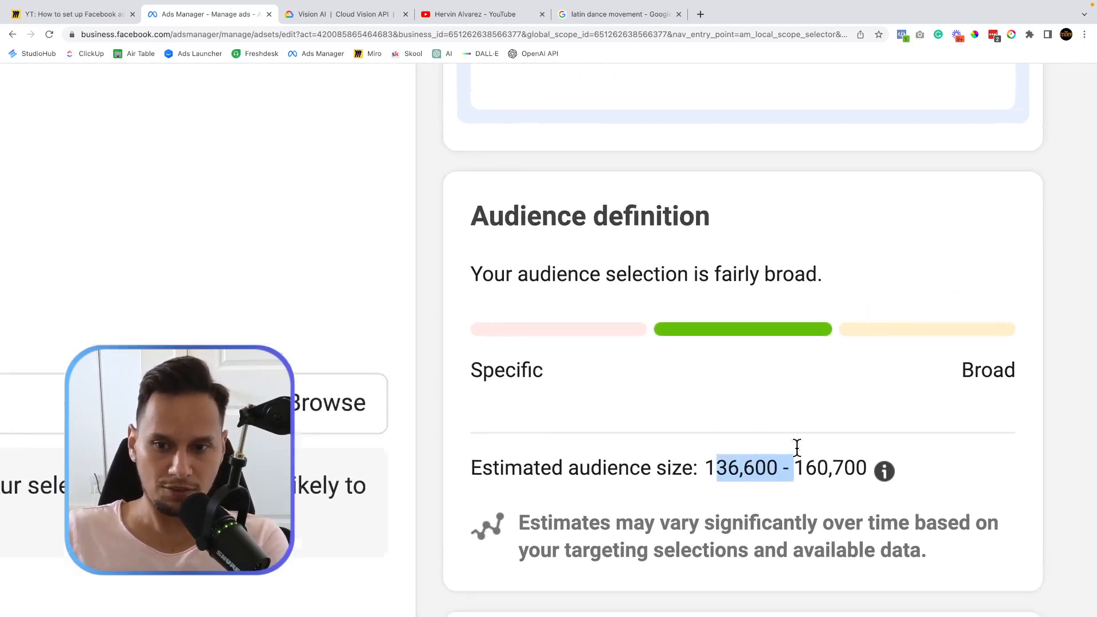
pyautogui.scroll(-1, 792, 449)
pyautogui.scroll(3, 502, 365)
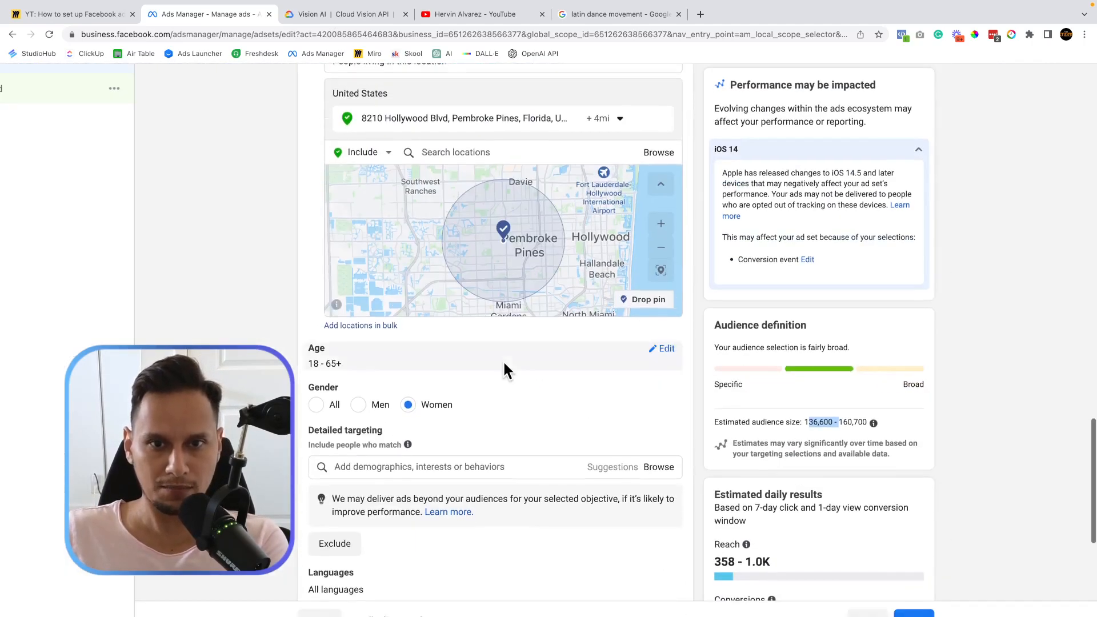
pyautogui.click(588, 150)
pyautogui.click(654, 191)
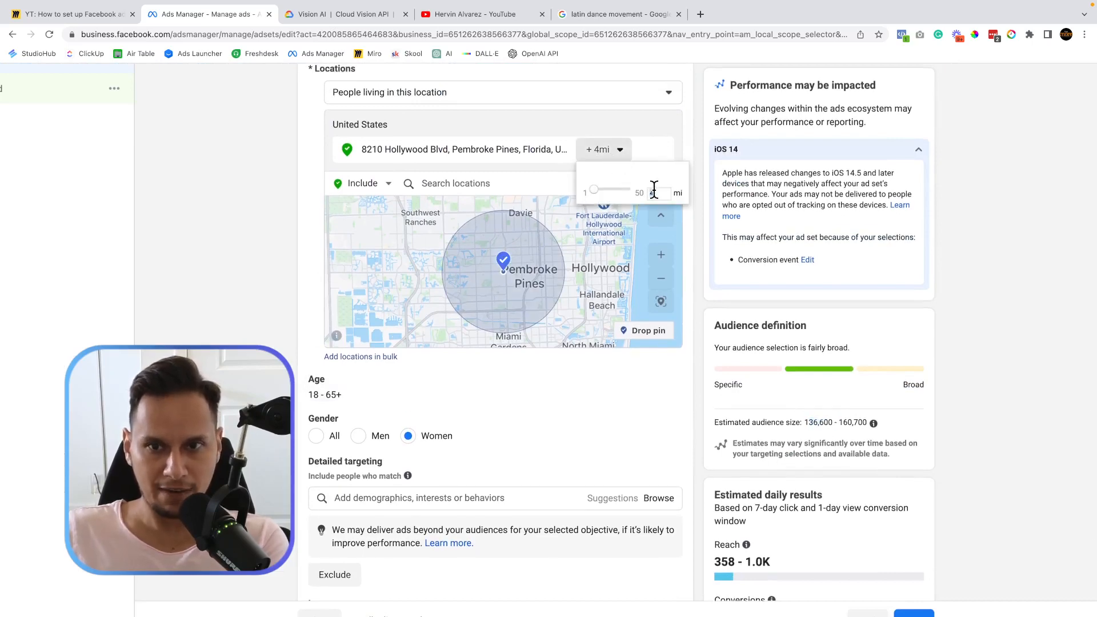
pyautogui.write('5')
pyautogui.press('Return')
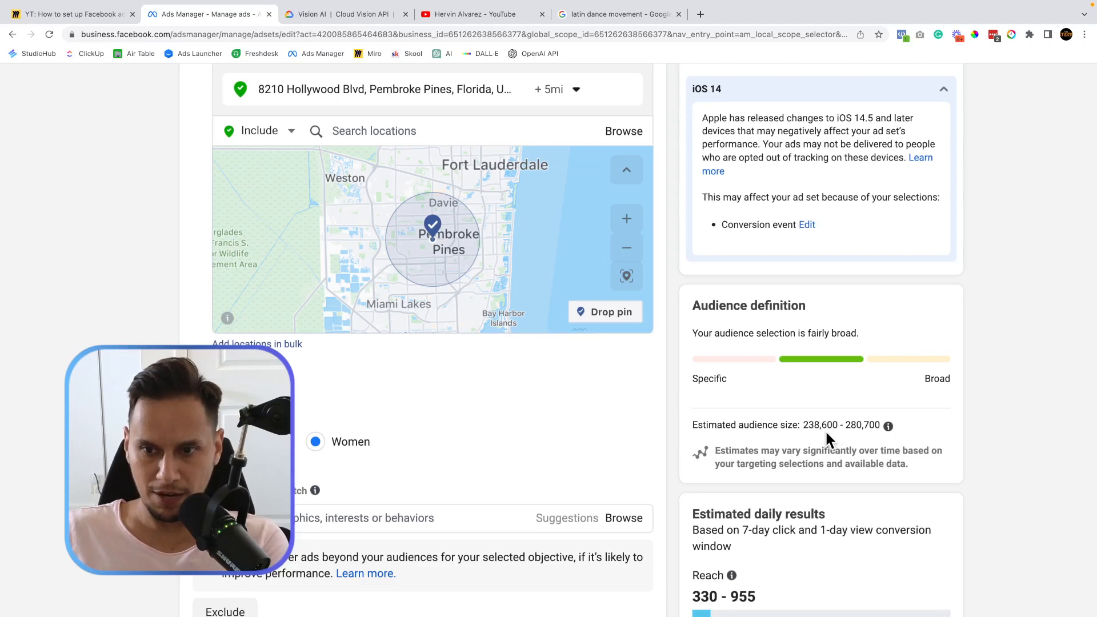
pyautogui.moveTo(803, 423); pyautogui.dragTo(846, 427)
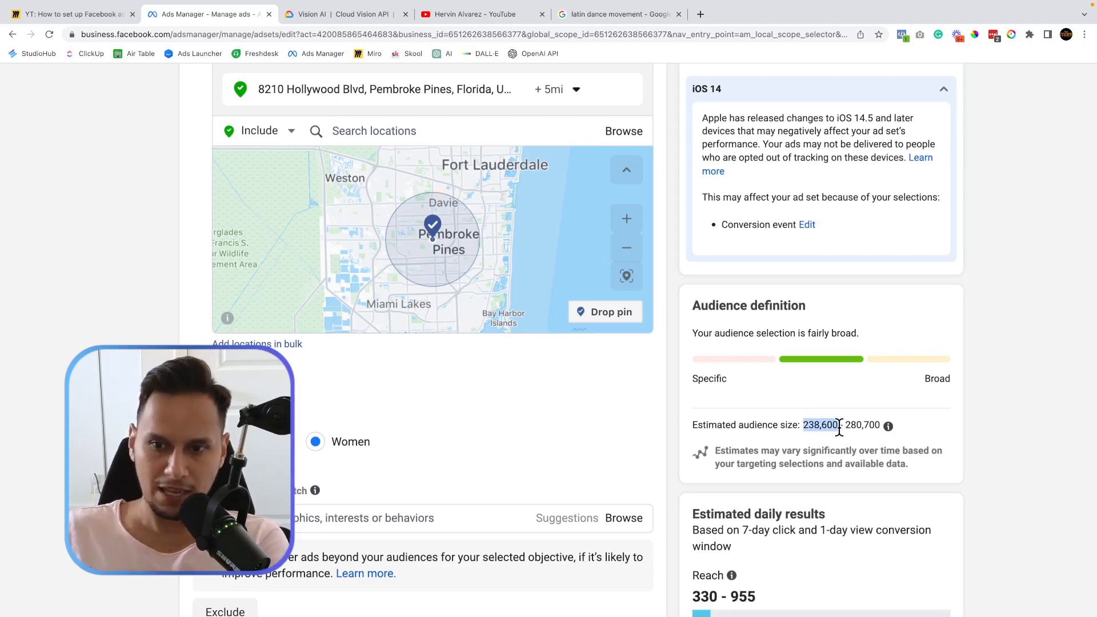
pyautogui.click(851, 425)
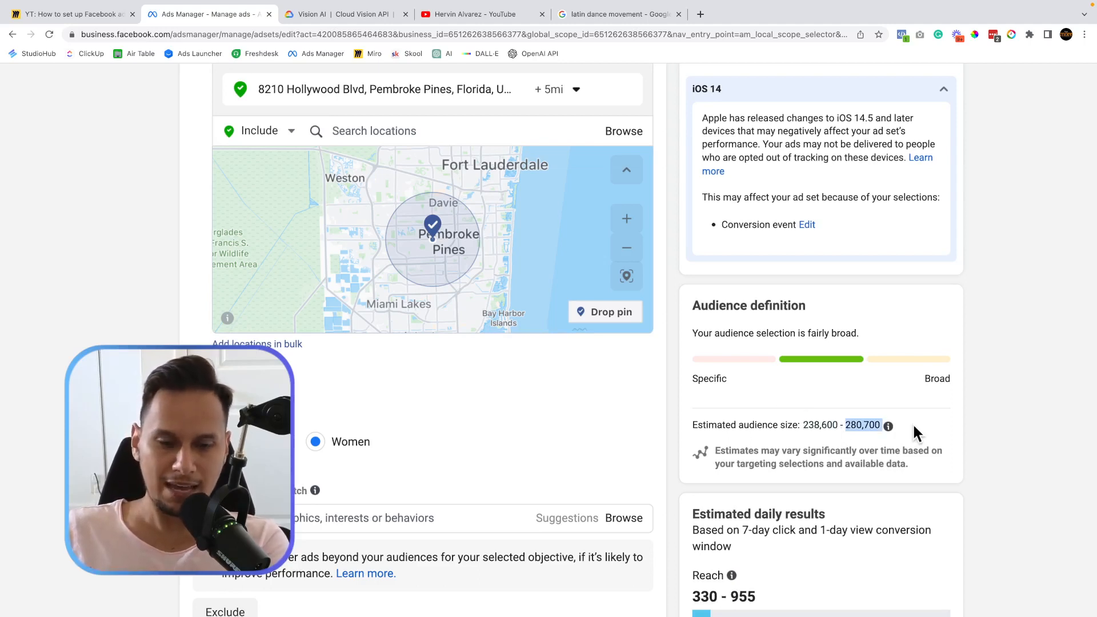
pyautogui.scroll(20, 608, 472)
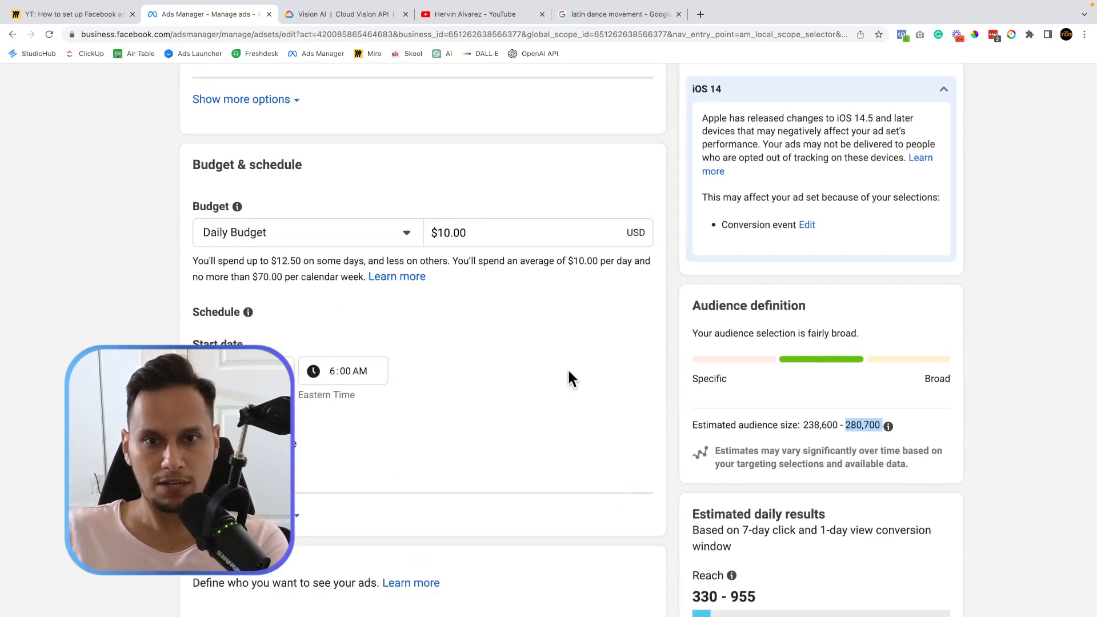
pyautogui.scroll(5, 460, 207)
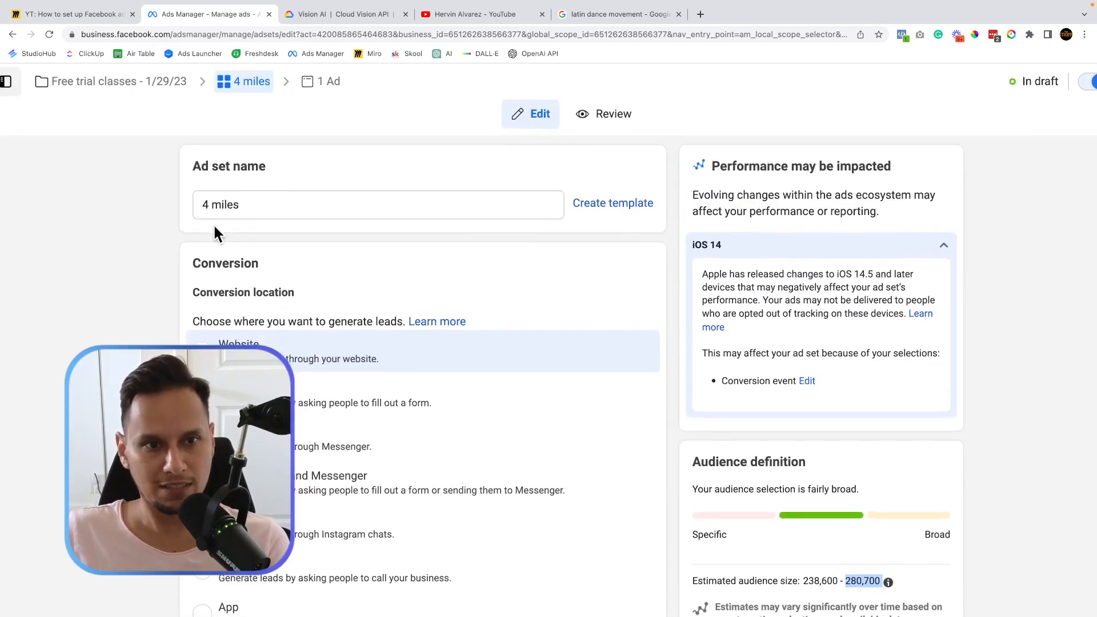
# Change the ad set name to '5 miles' and review its women-only, 5 mi targeting.
pyautogui.click(205, 204)
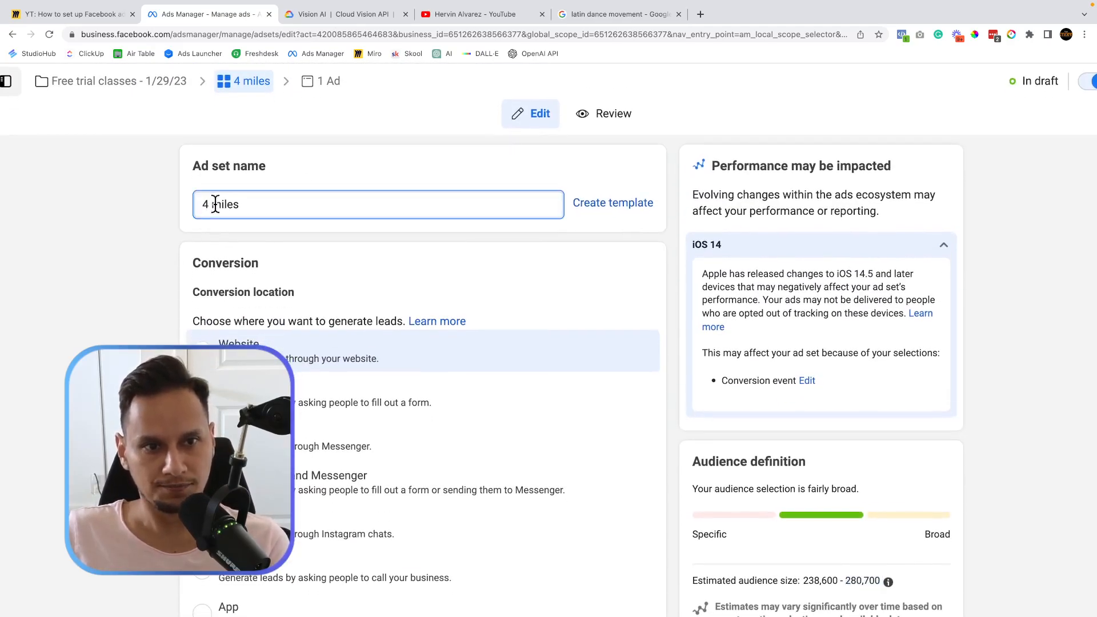
pyautogui.press('BackSpace')
pyautogui.write('5')
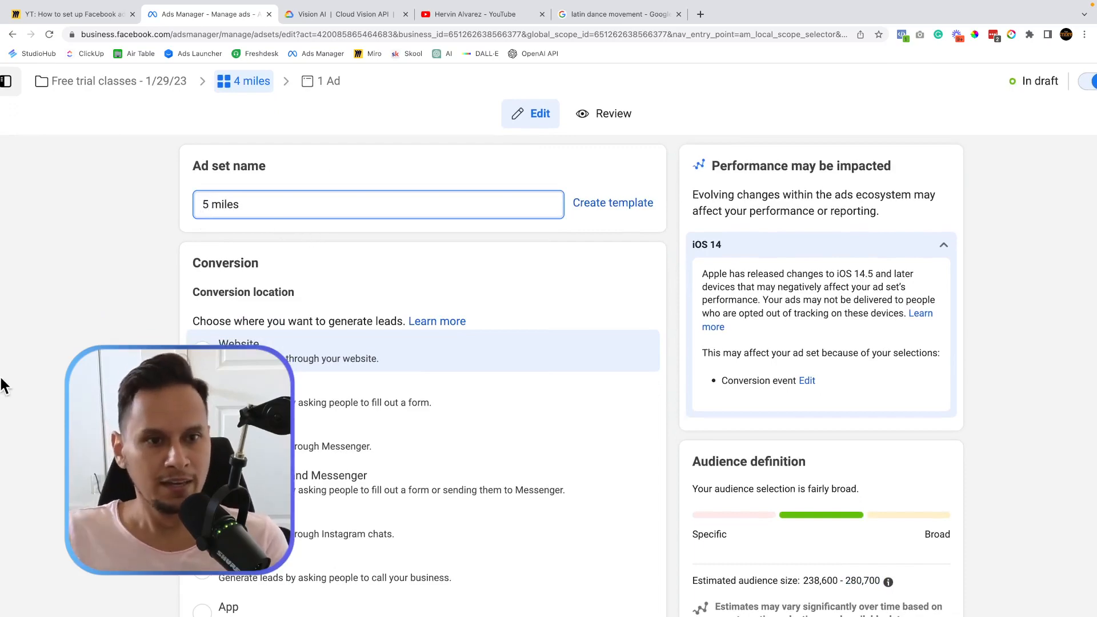
pyautogui.click(80, 349)
pyautogui.scroll(-20, 80, 350)
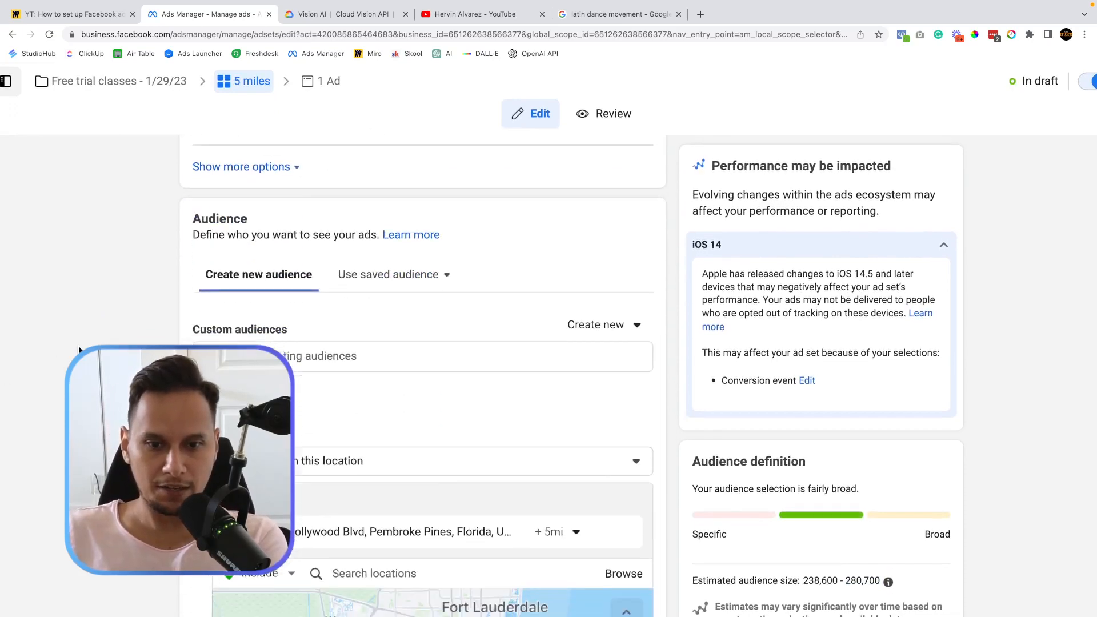
pyautogui.scroll(-6, 80, 349)
pyautogui.scroll(3, 80, 350)
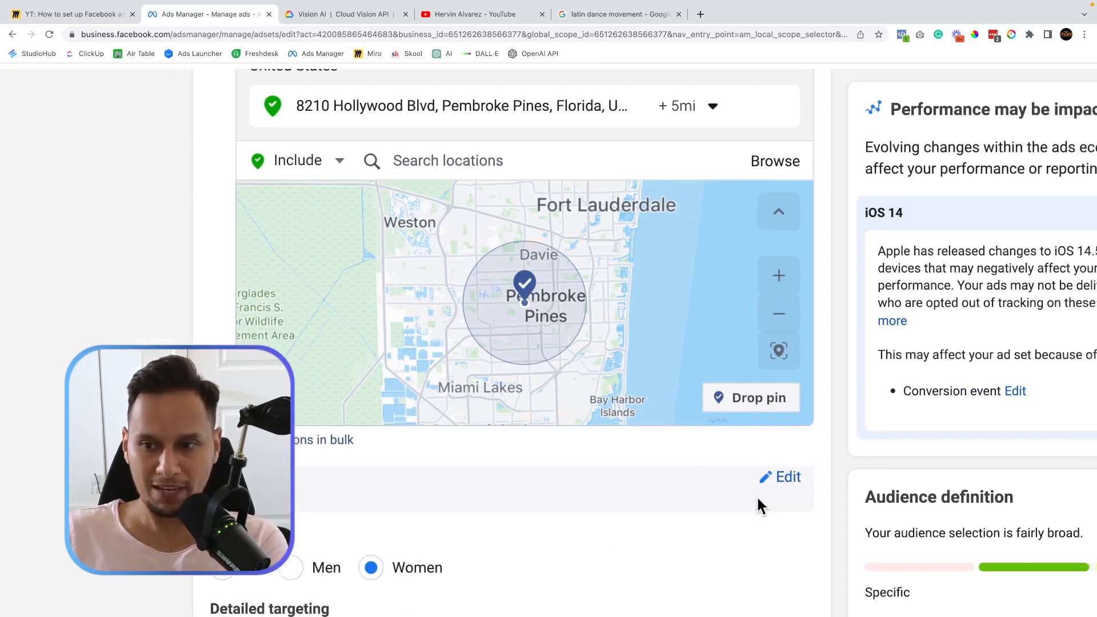
pyautogui.hscroll(3, 756, 495)
pyautogui.scroll(-3, 892, 512)
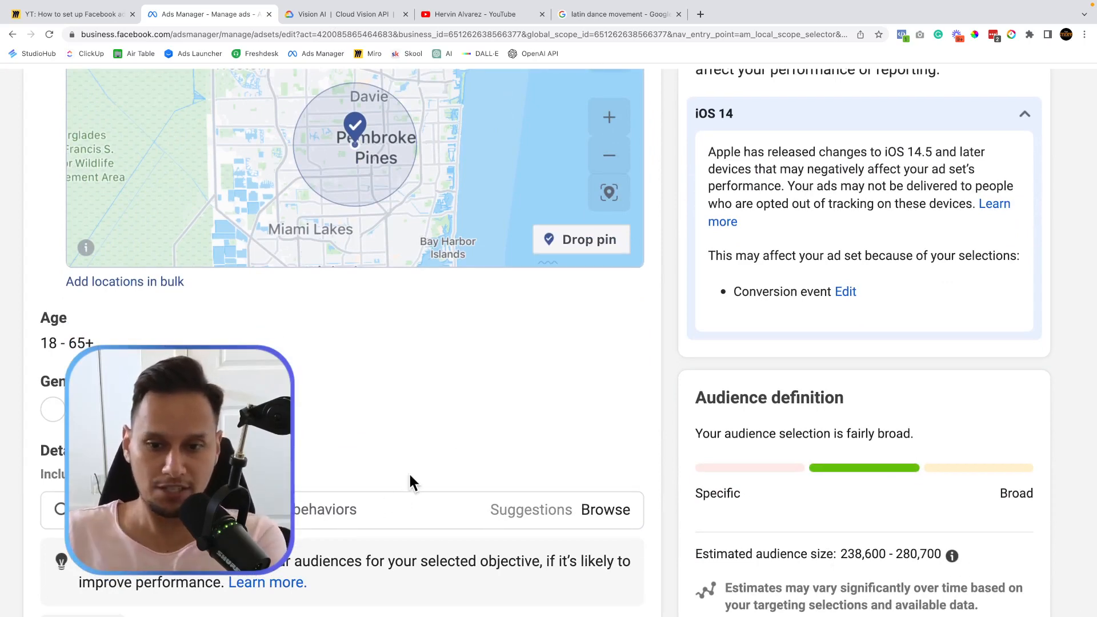
pyautogui.scroll(-3, 493, 383)
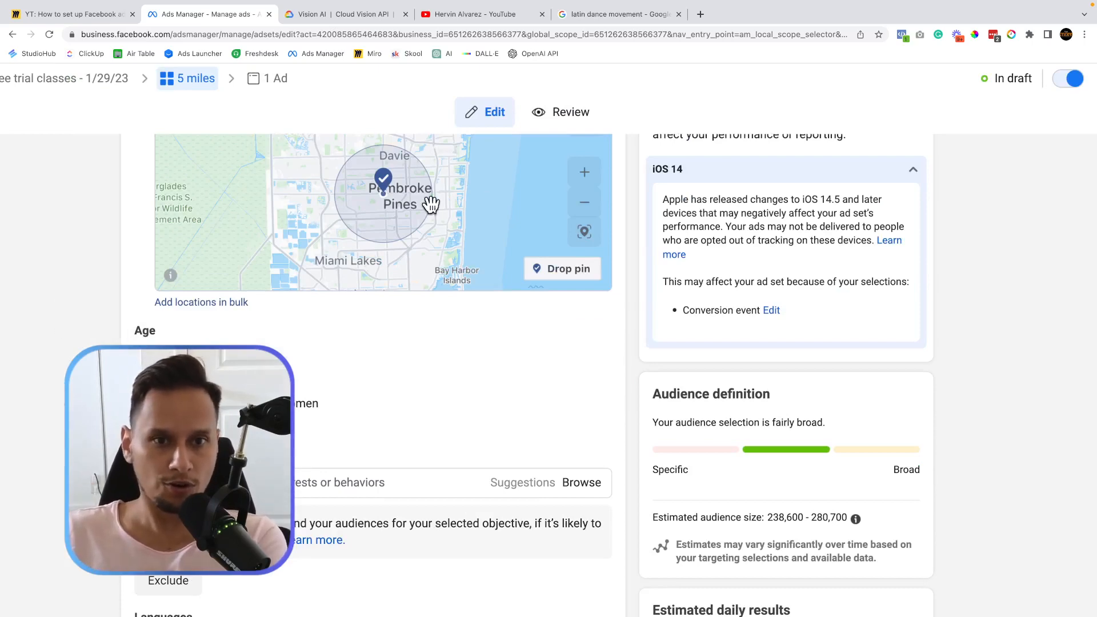
pyautogui.scroll(3, 27, 362)
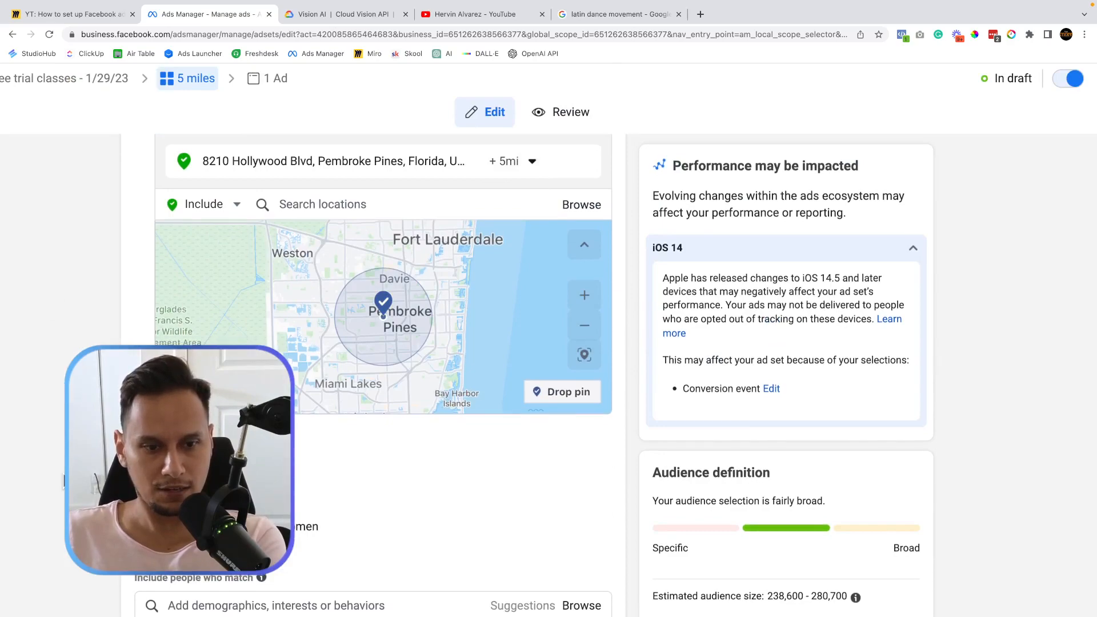
pyautogui.scroll(-5, 64, 481)
pyautogui.scroll(-1, 63, 482)
pyautogui.scroll(-2, 64, 481)
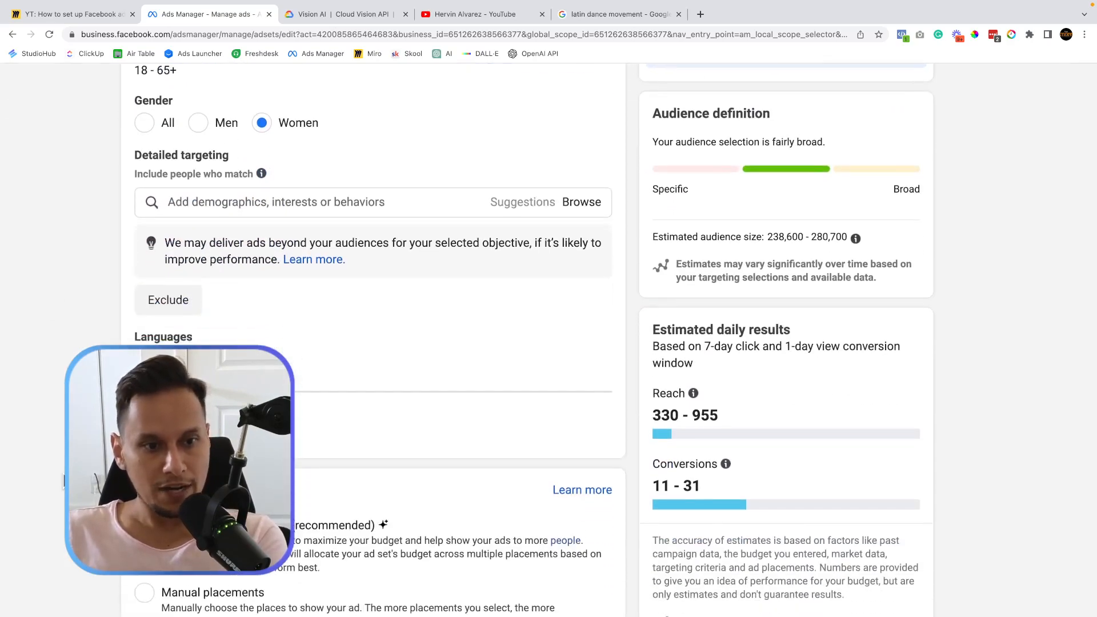
pyautogui.scroll(3, 64, 482)
pyautogui.scroll(-2, 90, 573)
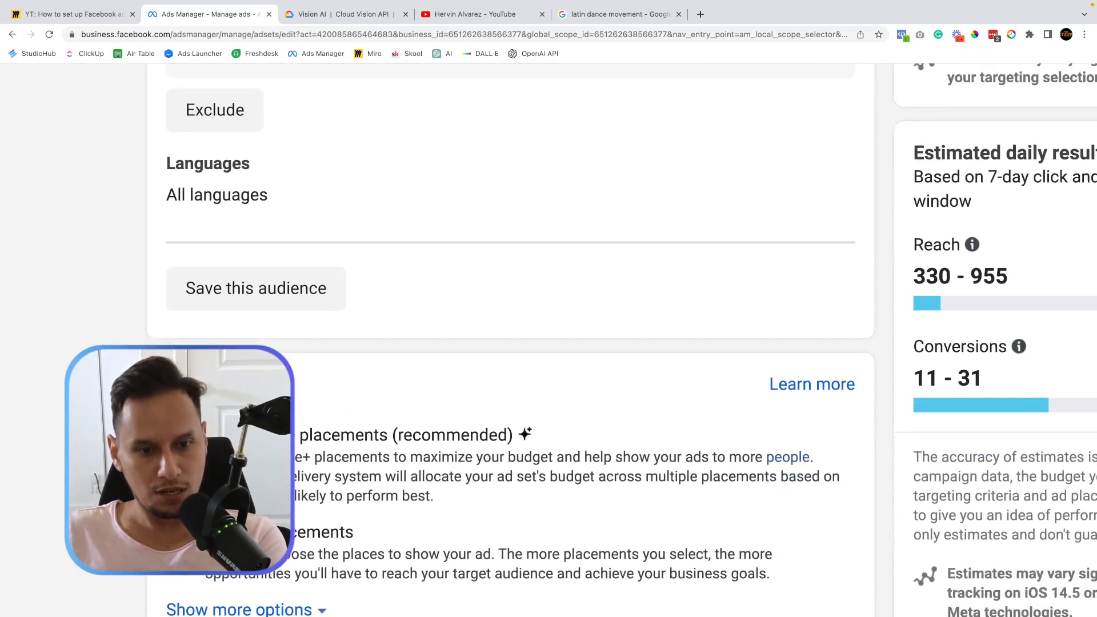
pyautogui.scroll(-3, 90, 573)
pyautogui.scroll(-1, 274, 445)
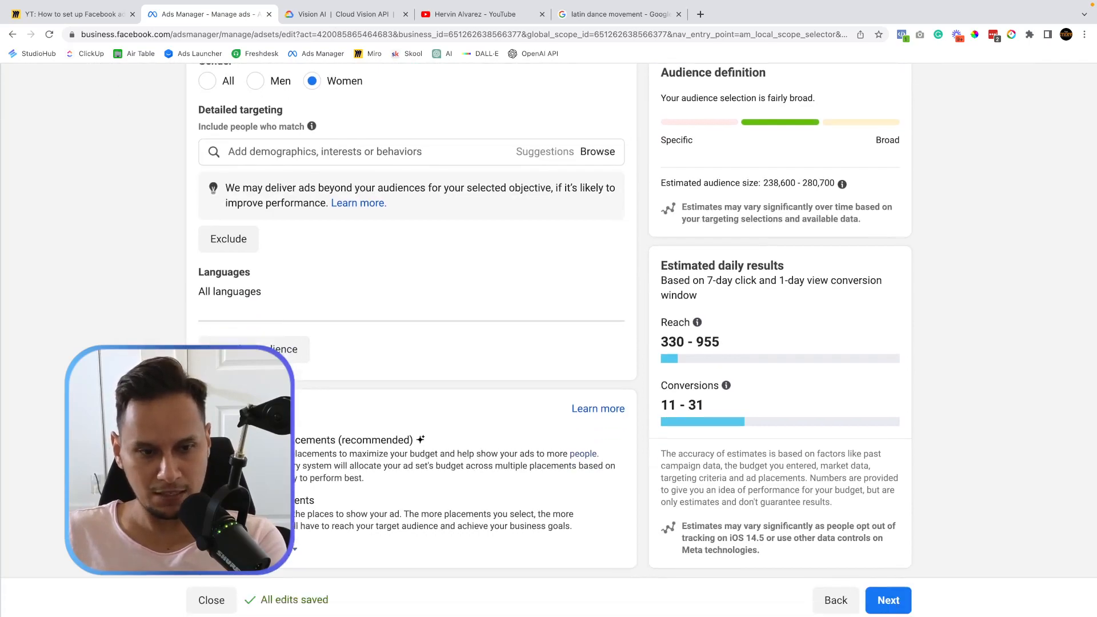
pyautogui.scroll(20, 113, 288)
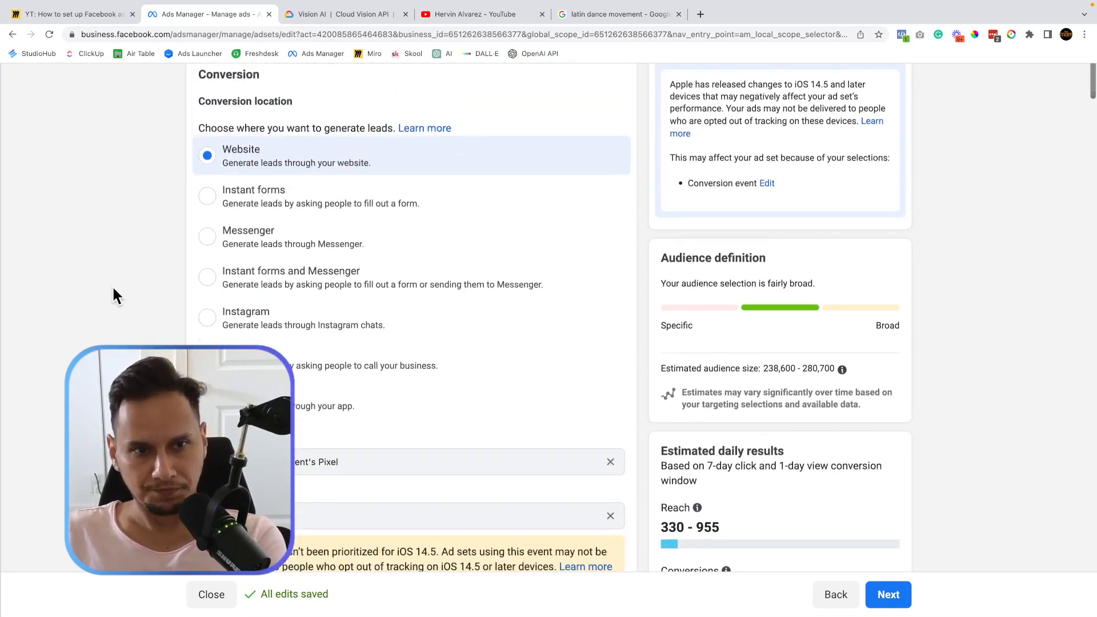
pyautogui.scroll(3, 108, 288)
pyautogui.scroll(-1, 108, 289)
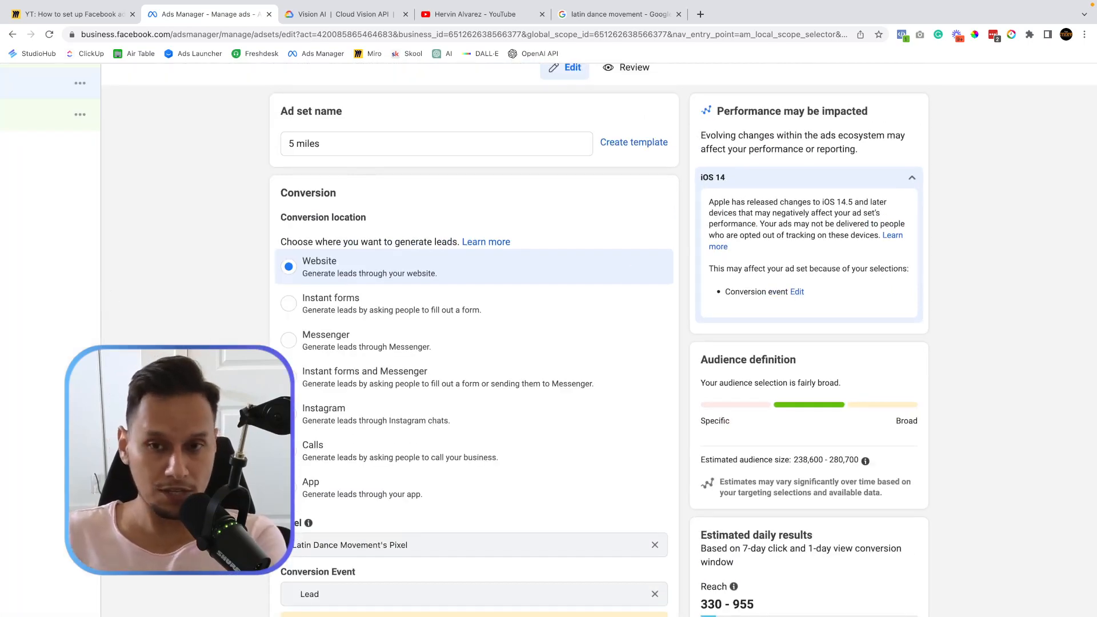
pyautogui.scroll(-10, 475, 342)
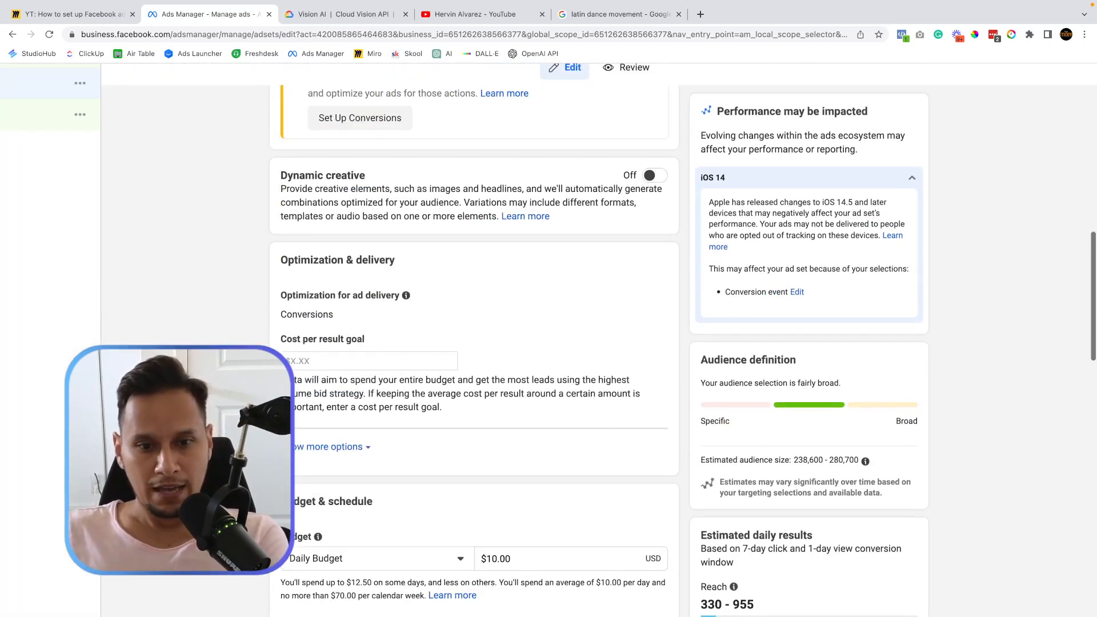
pyautogui.scroll(10, 474, 343)
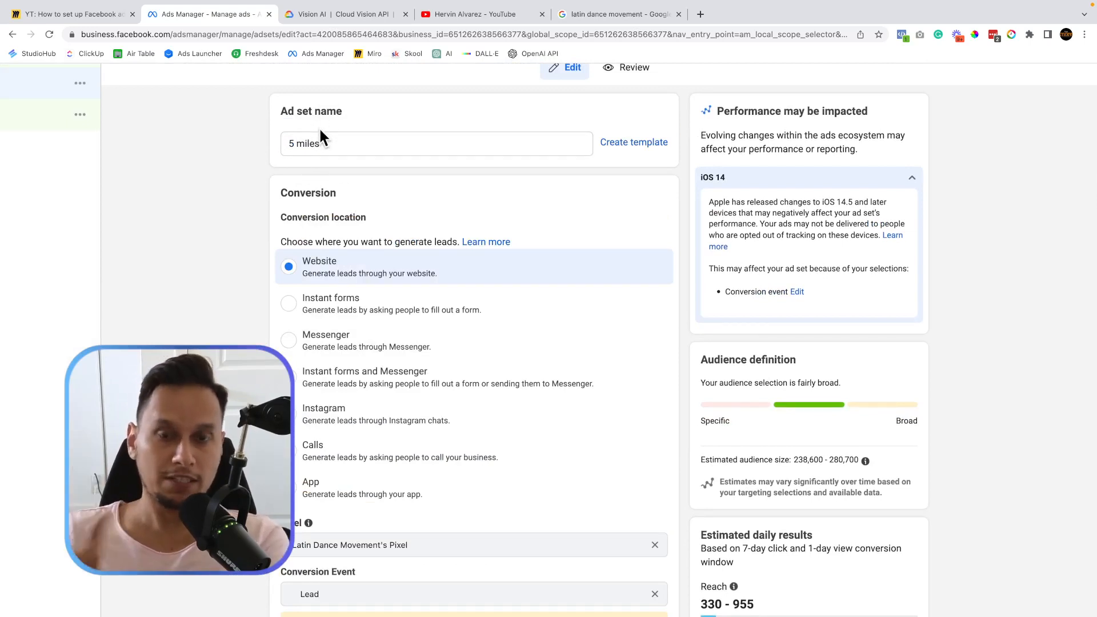
pyautogui.click(363, 144)
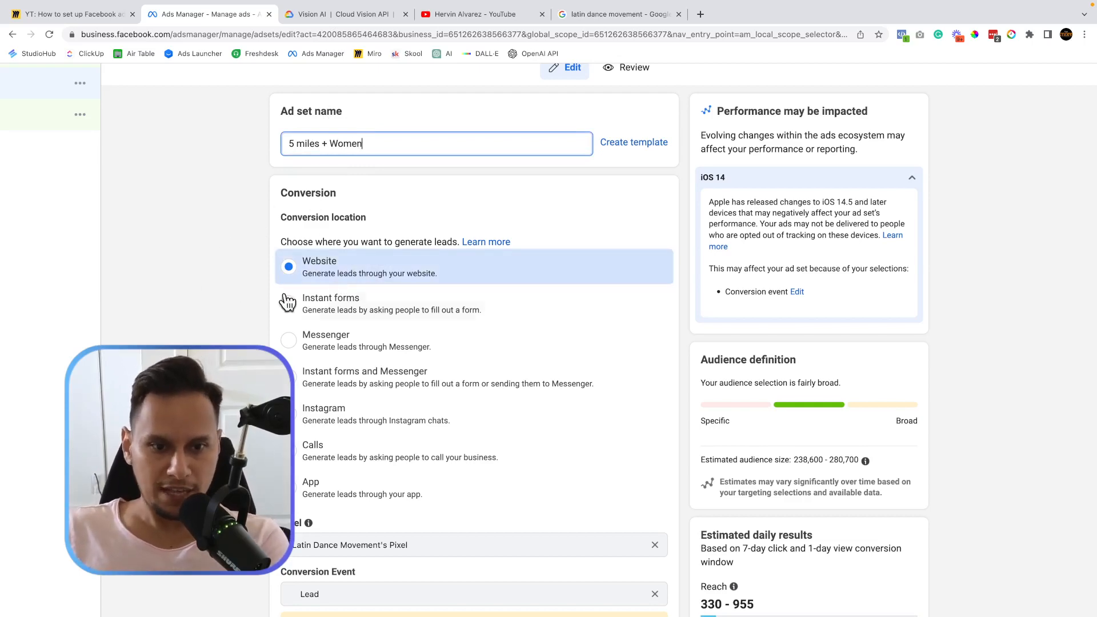
pyautogui.scroll(-3, 286, 298)
pyautogui.scroll(-4, 390, 165)
pyautogui.scroll(1, 390, 166)
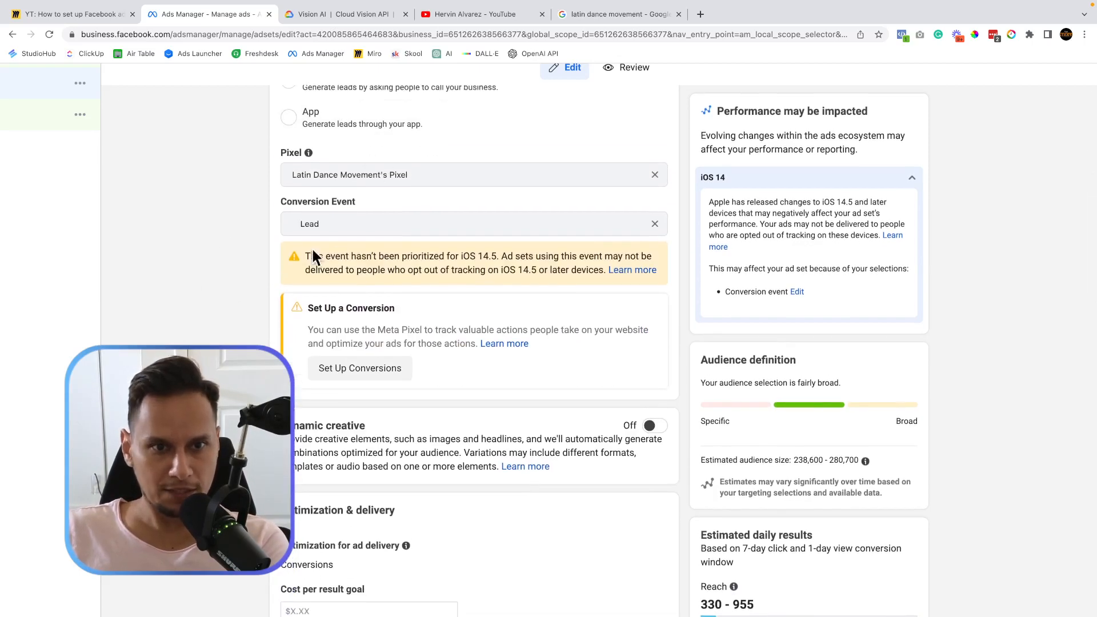
pyautogui.scroll(-8, 237, 306)
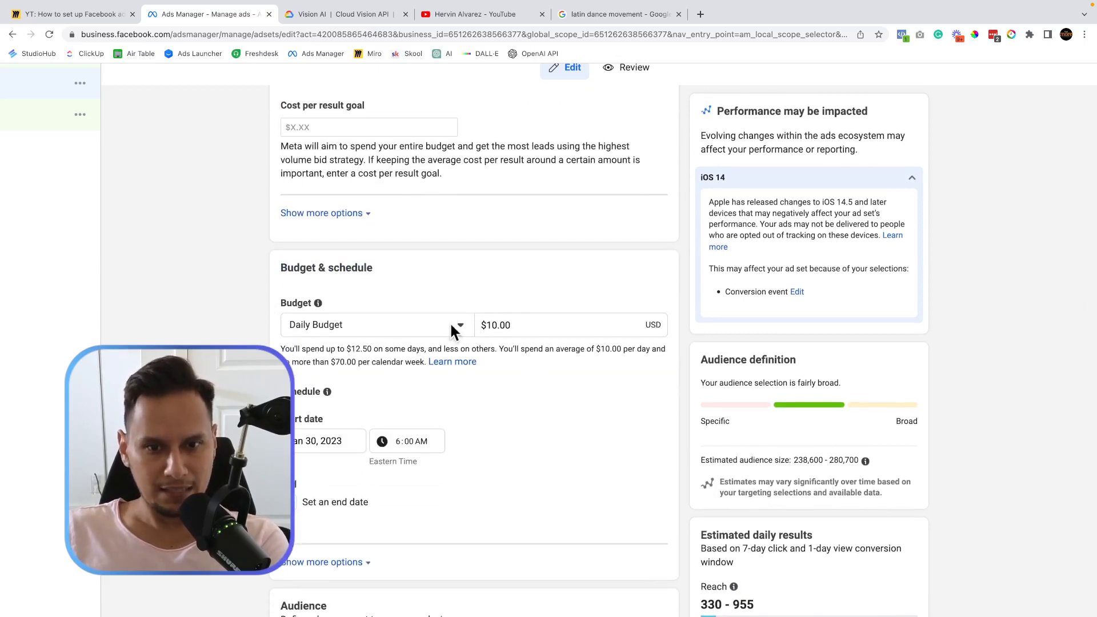
pyautogui.scroll(-2, 426, 354)
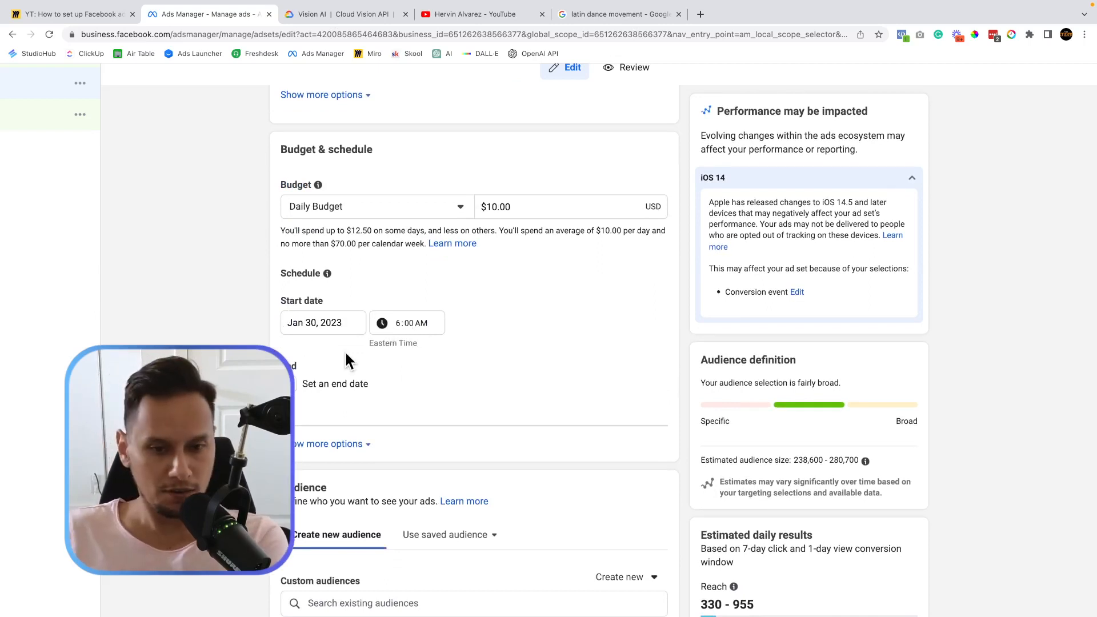
pyautogui.scroll(-2, 345, 351)
pyautogui.scroll(-5, 344, 351)
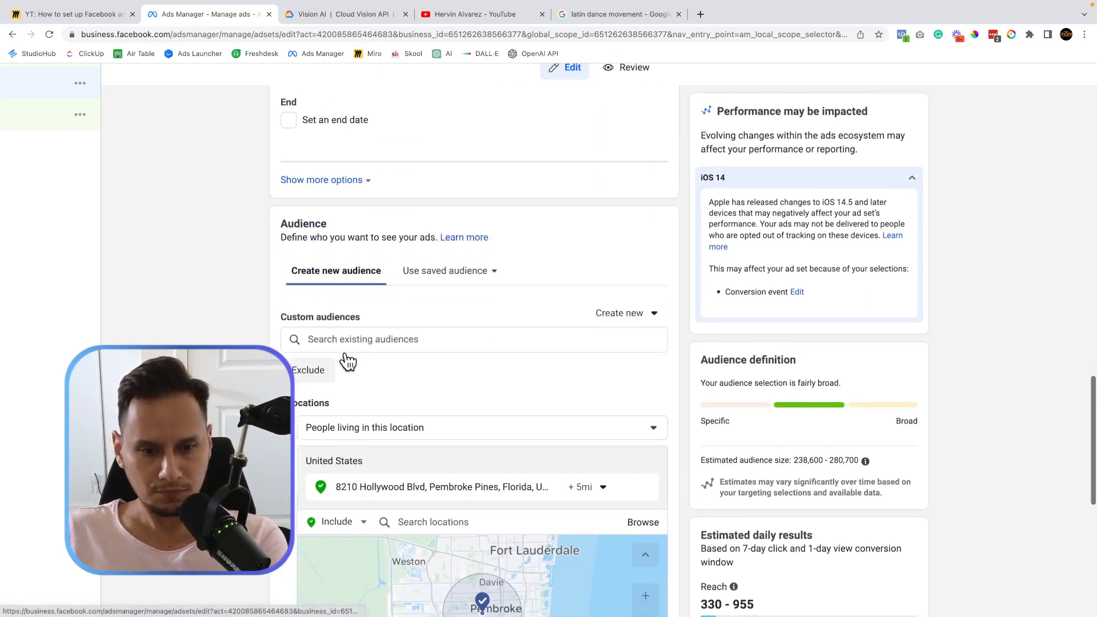
pyautogui.scroll(-1, 346, 356)
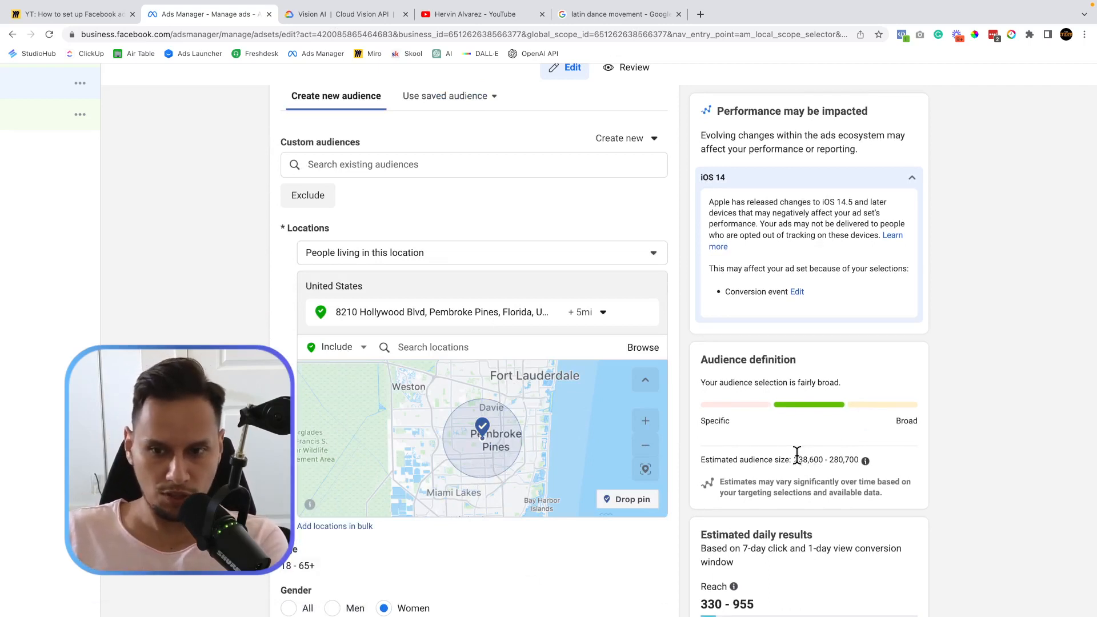
pyautogui.moveTo(797, 455); pyautogui.dragTo(883, 464)
pyautogui.scroll(3, 791, 501)
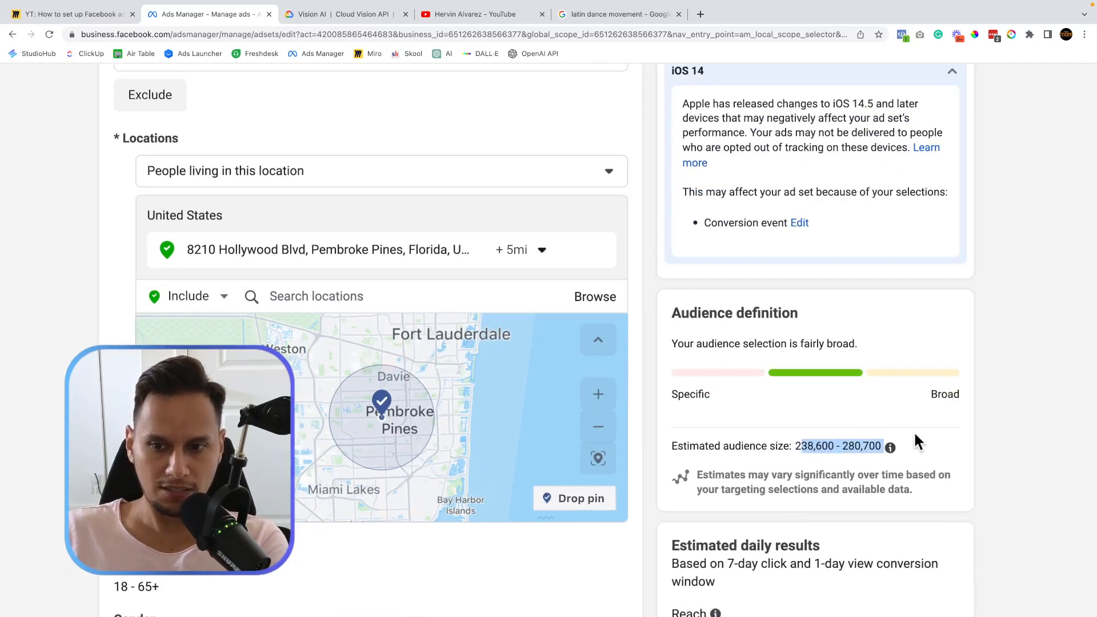
pyautogui.scroll(-3, 777, 537)
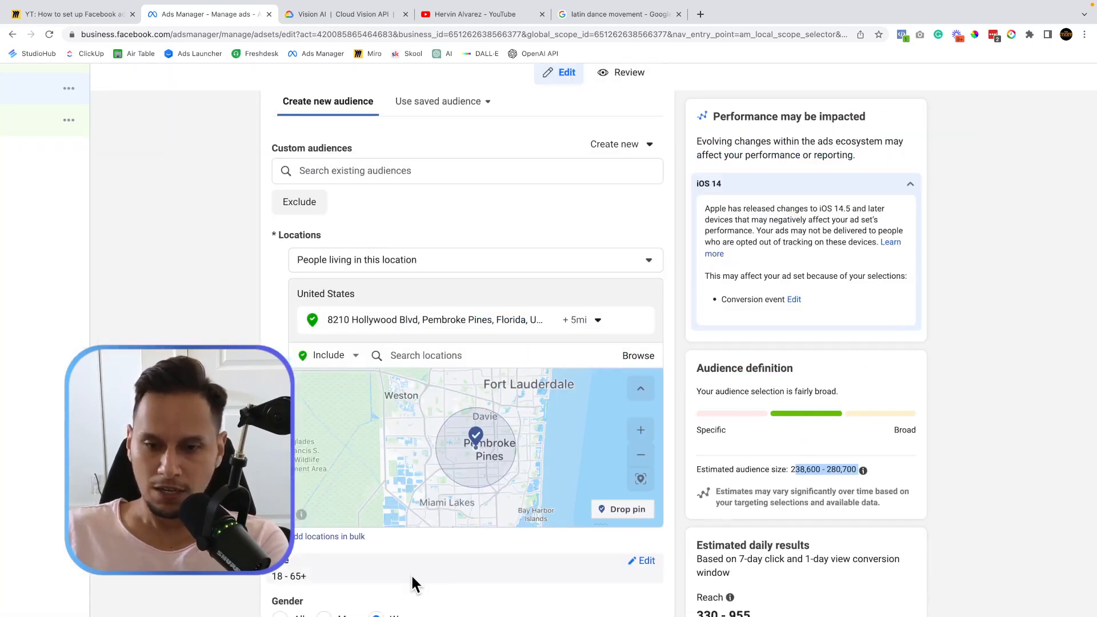
pyautogui.scroll(-2, 410, 574)
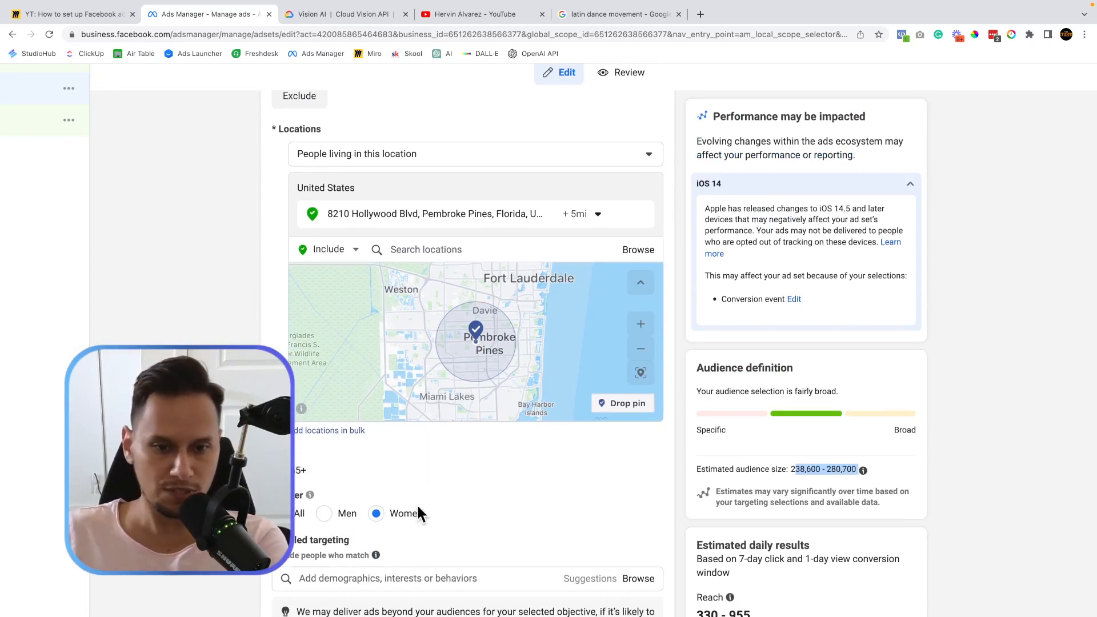
pyautogui.scroll(-5, 394, 527)
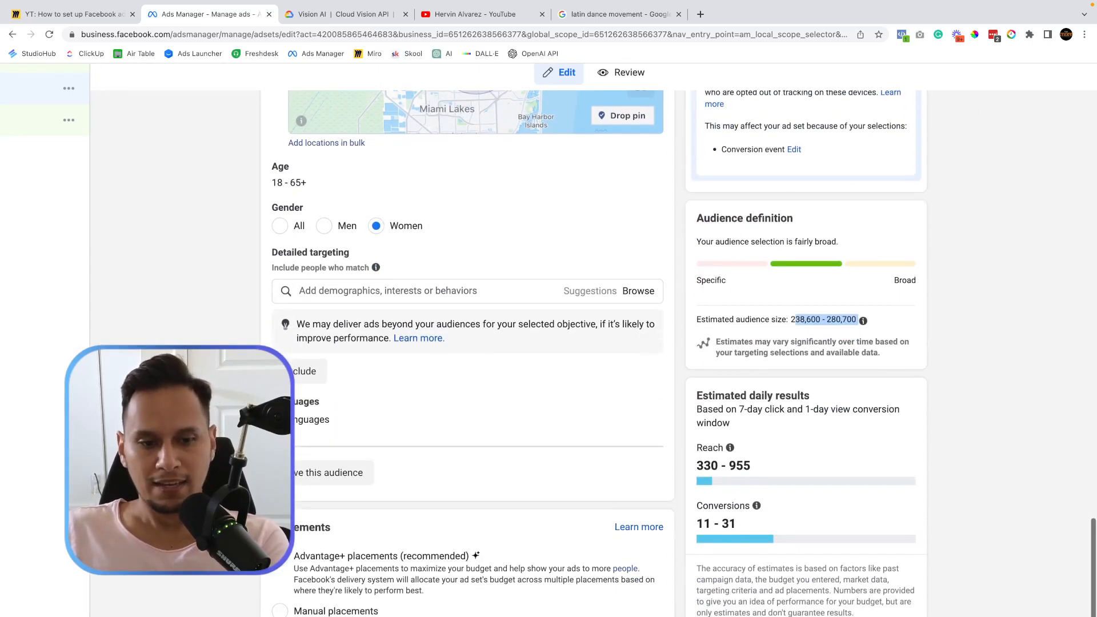
pyautogui.hotkey('ctrl', '-')
pyautogui.scroll(-1, 425, 551)
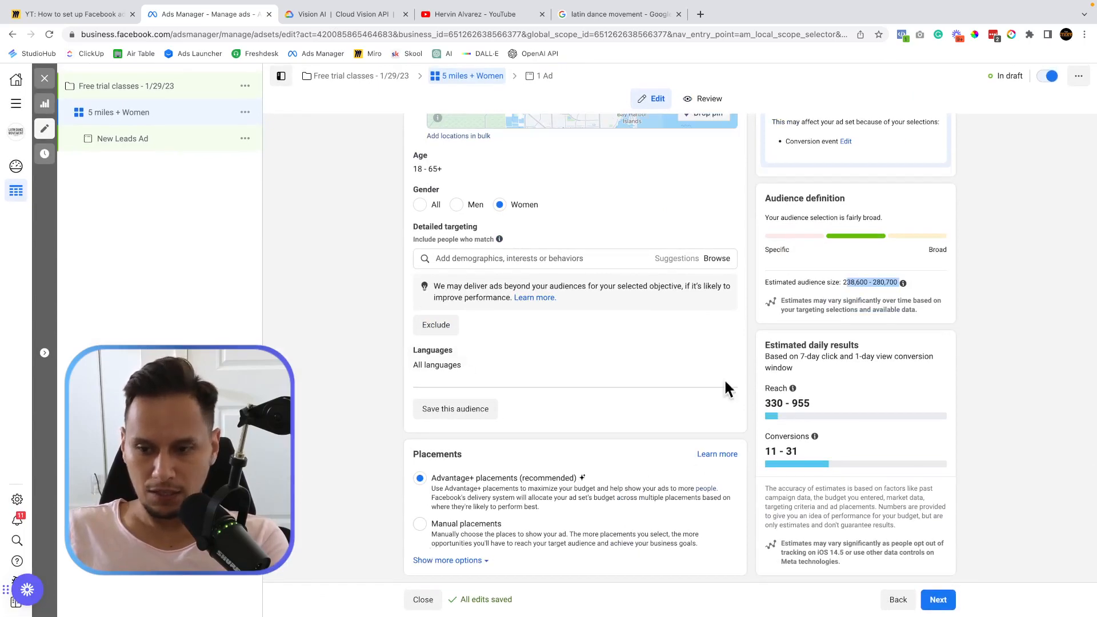
pyautogui.scroll(15, 502, 320)
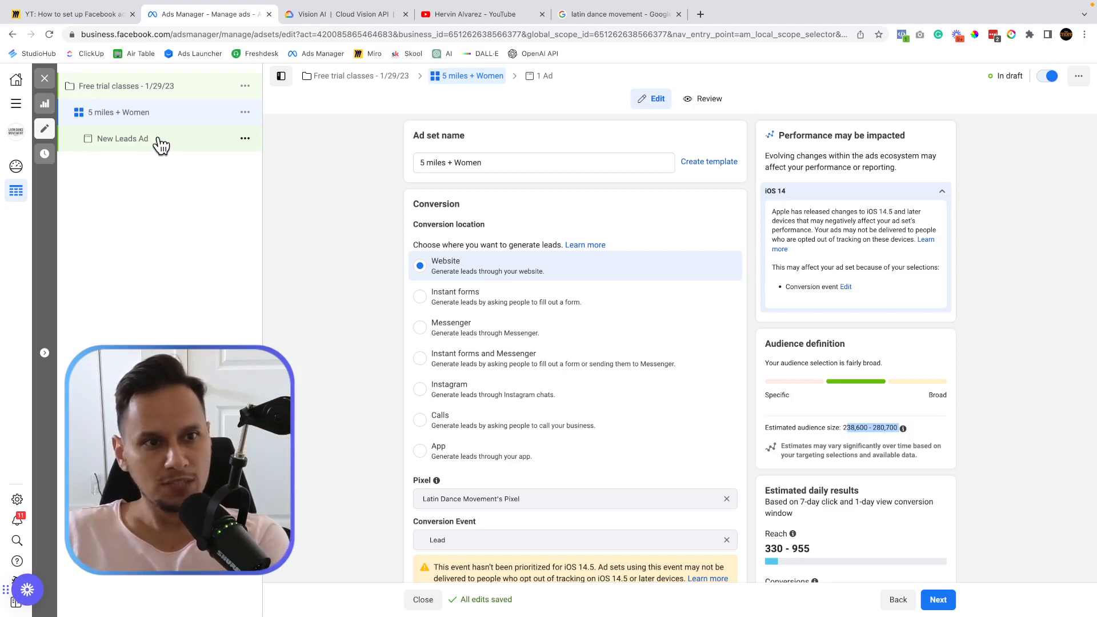
# Open the New Leads Ad in the ad editor, showing its 'Get More Students' Page identity.
pyautogui.click(131, 140)
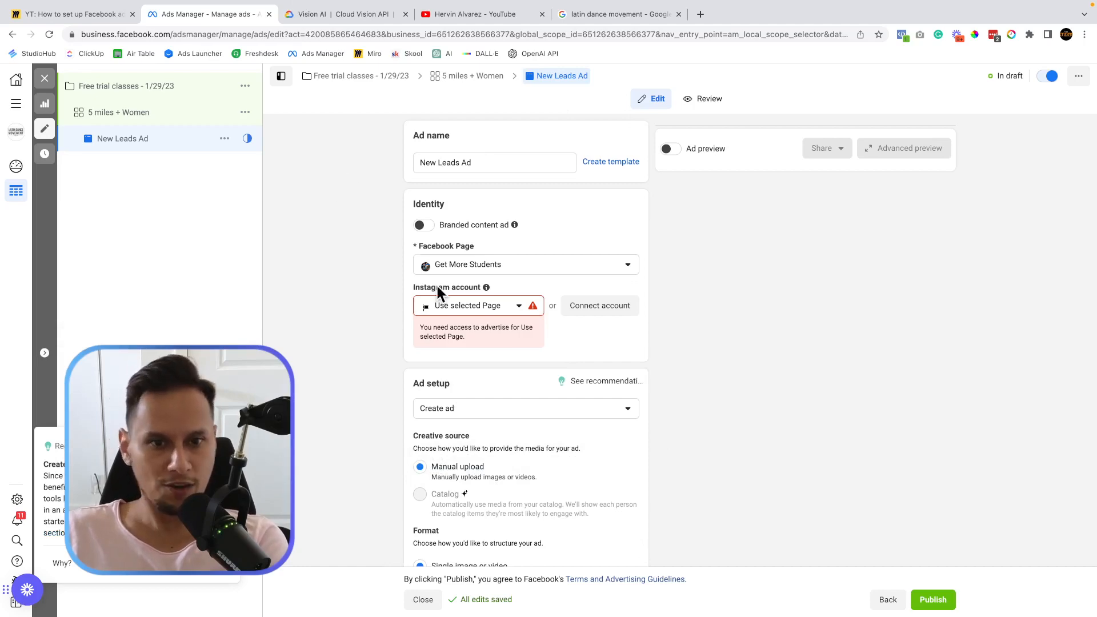
pyautogui.scroll(-20, 437, 285)
pyautogui.scroll(20, 436, 286)
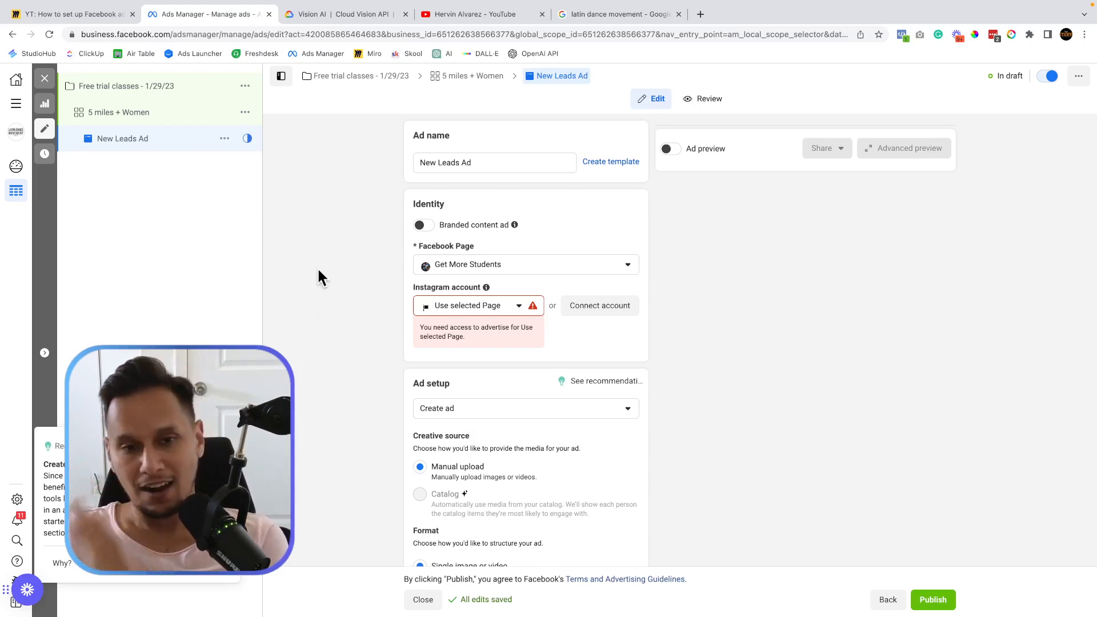
pyautogui.scroll(5, 365, 184)
pyautogui.scroll(2, 365, 183)
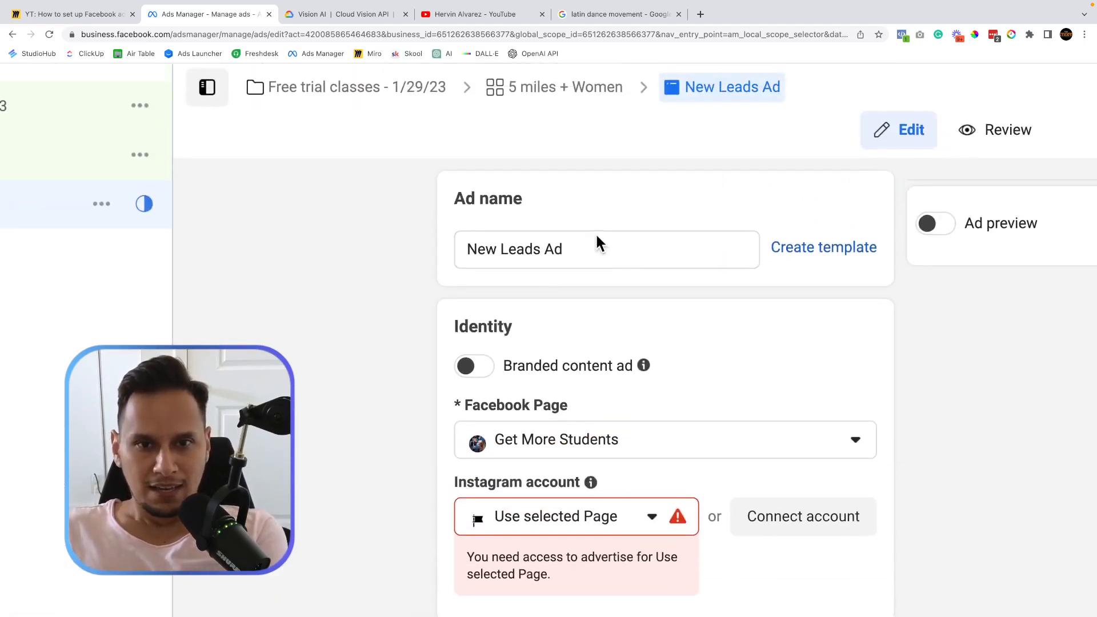
# Replace the ad name 'New Leads Ad' with 'Pictures'.
pyautogui.tripleClick(541, 247)
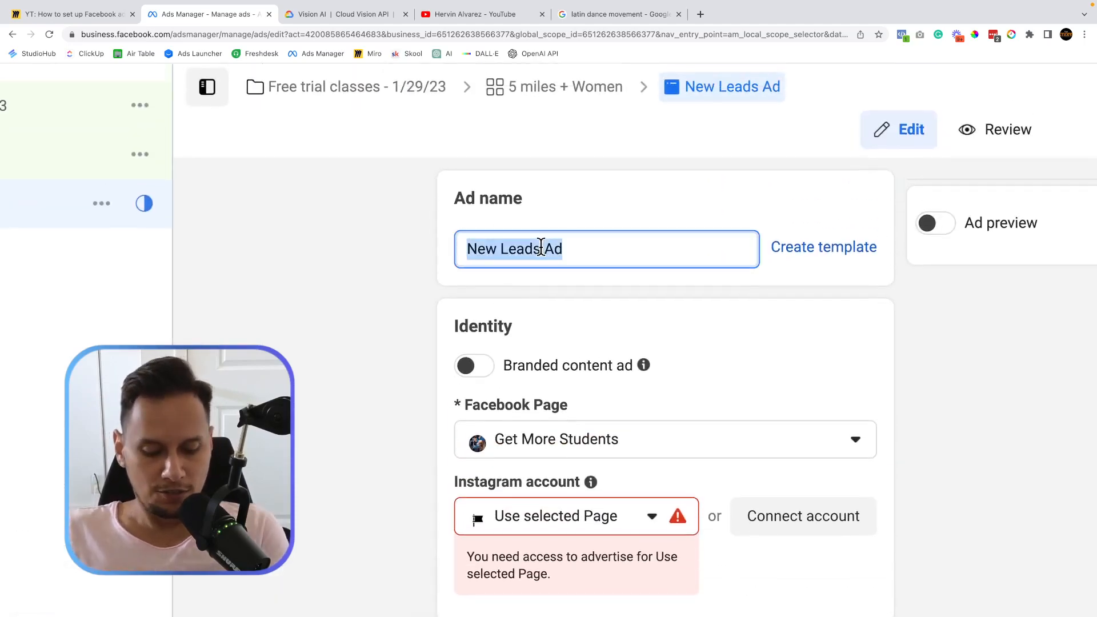
pyautogui.write('Pictures')
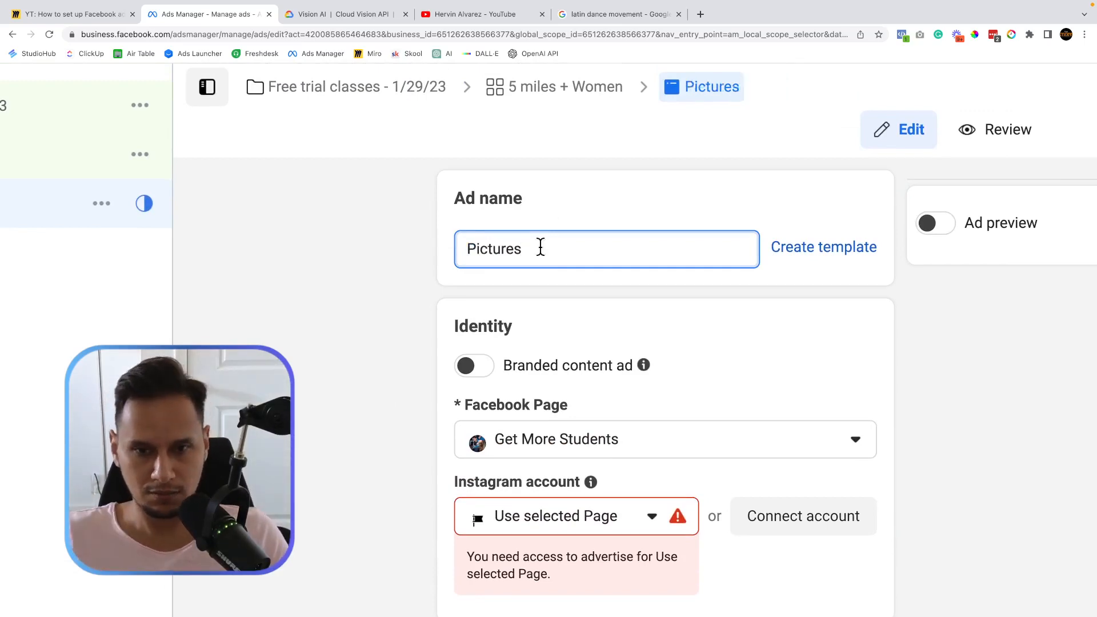
pyautogui.scroll(-5, 539, 246)
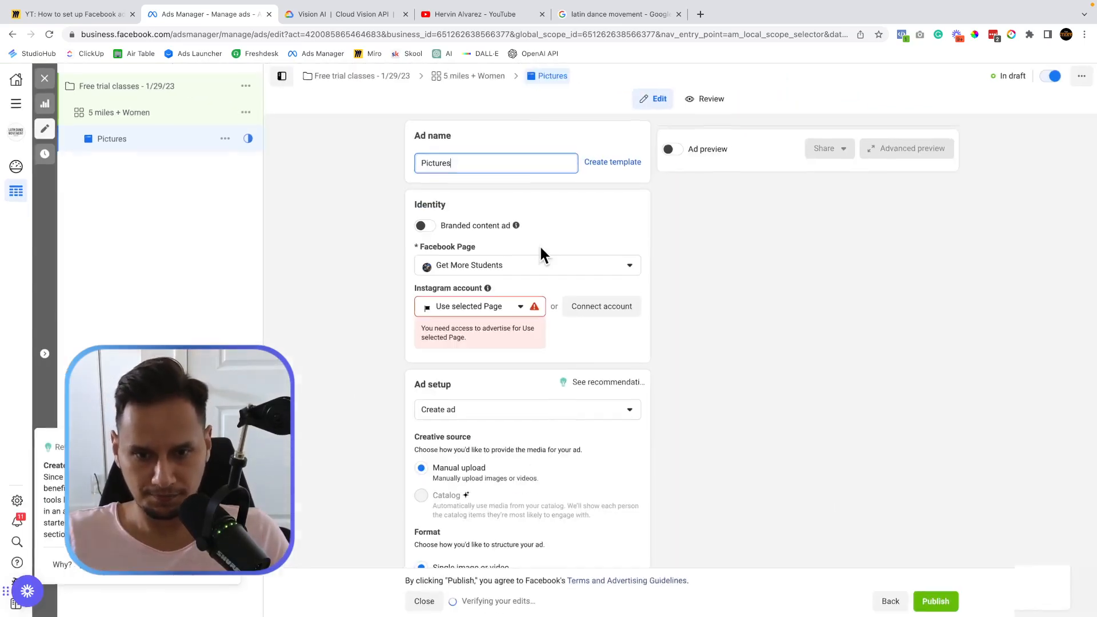
pyautogui.scroll(-4, 347, 465)
pyautogui.scroll(-5, 347, 467)
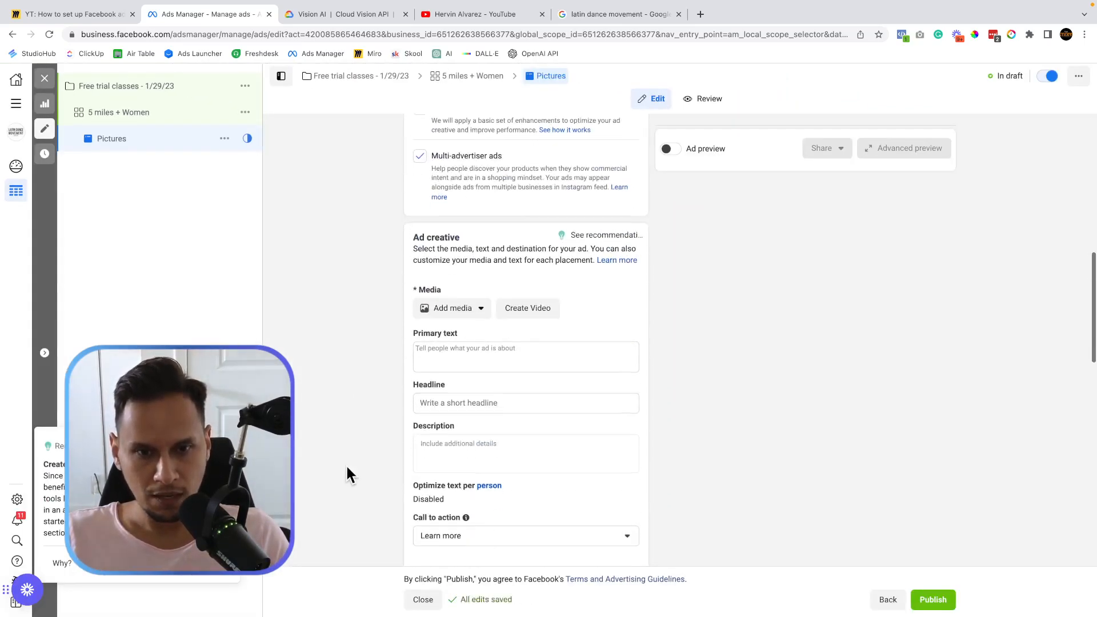
pyautogui.scroll(10, 347, 467)
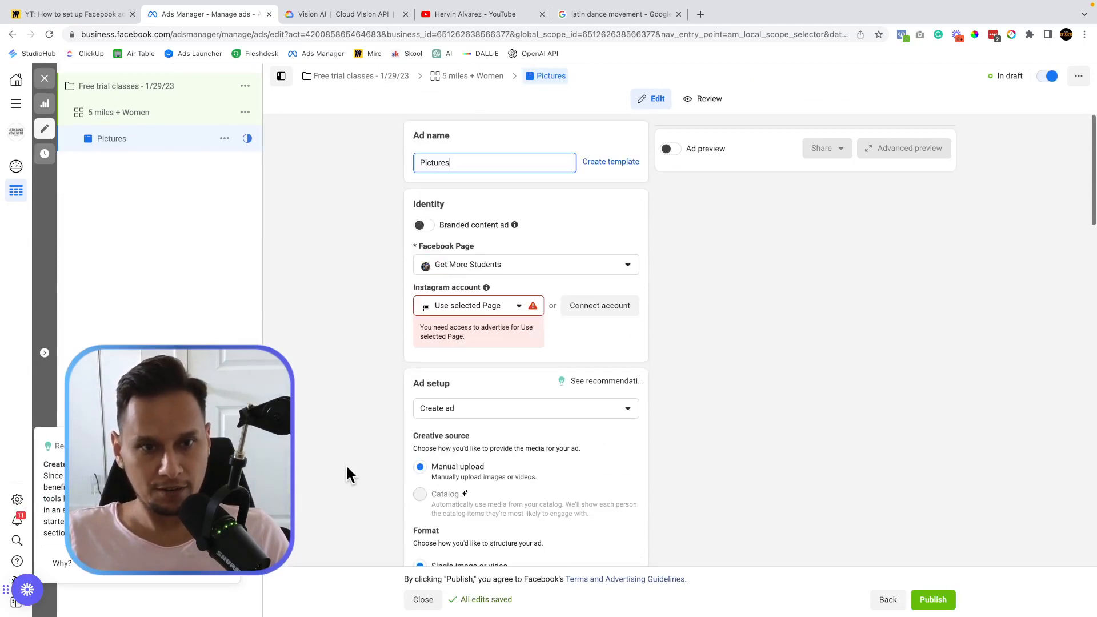
# Change the ad name from 'Pictures' to 'Kids with teacher'.
pyautogui.doubleClick(436, 164)
pyautogui.scroll(5, 437, 166)
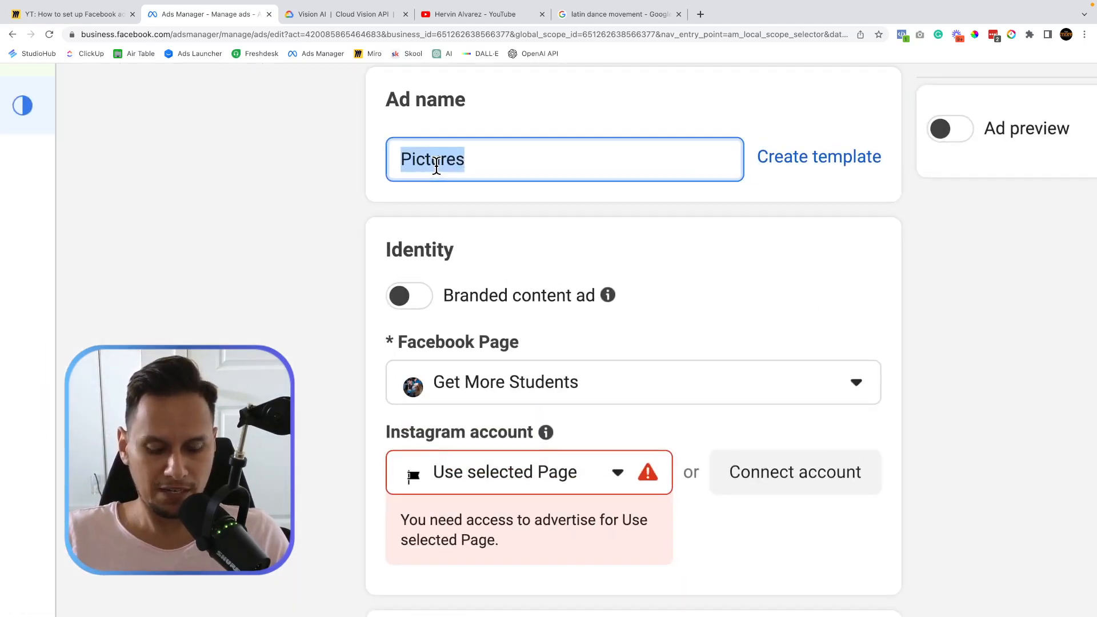
pyautogui.write('Kids ')
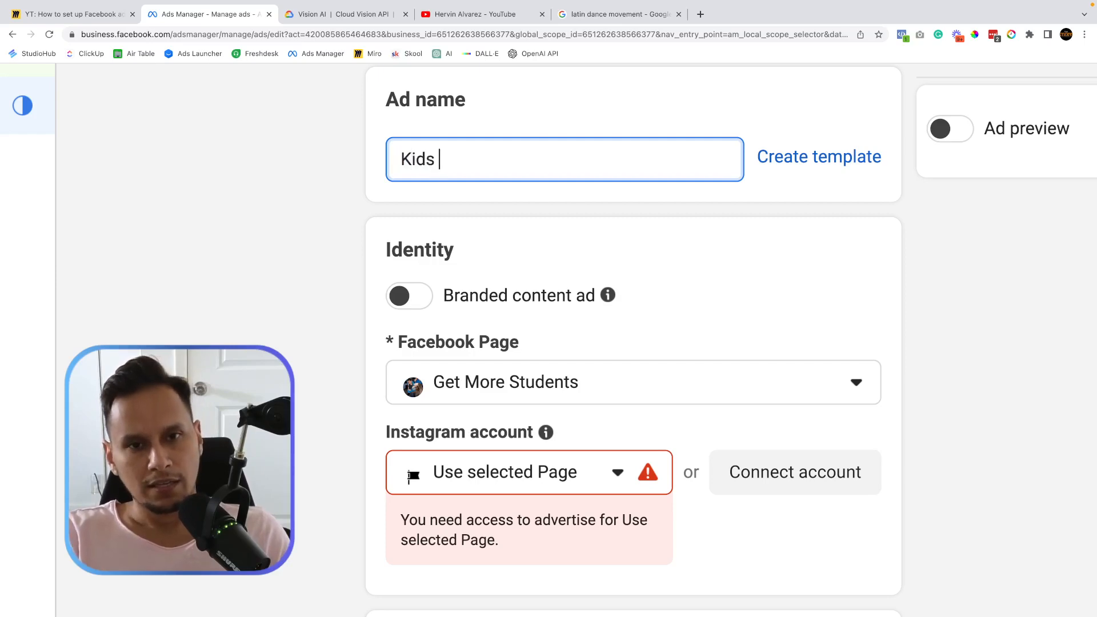
pyautogui.write('with teacher')
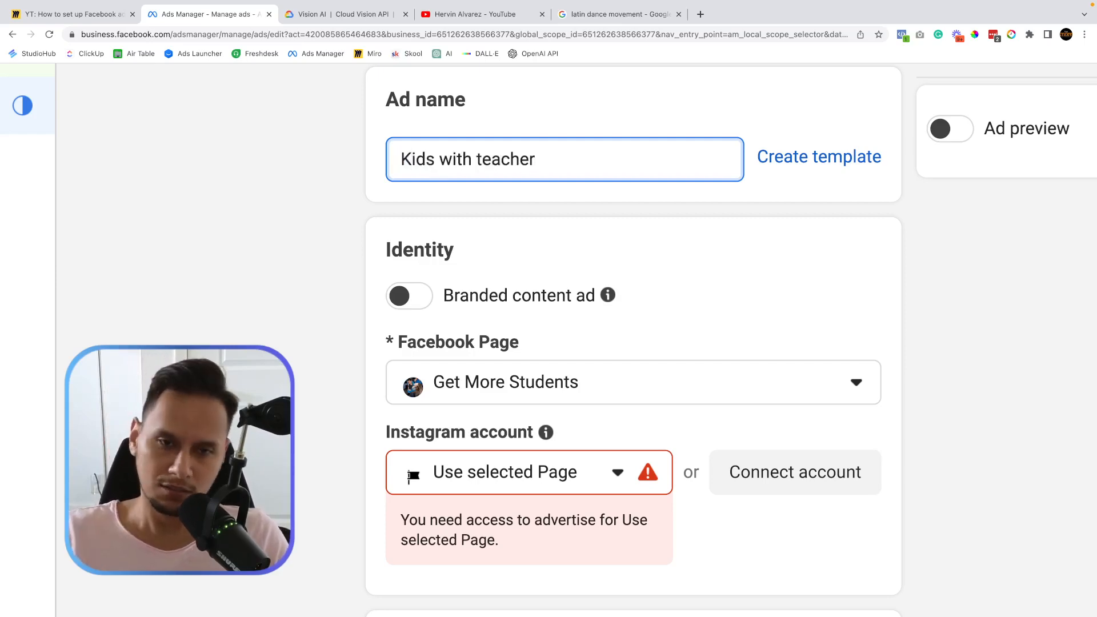
pyautogui.scroll(-5, 436, 165)
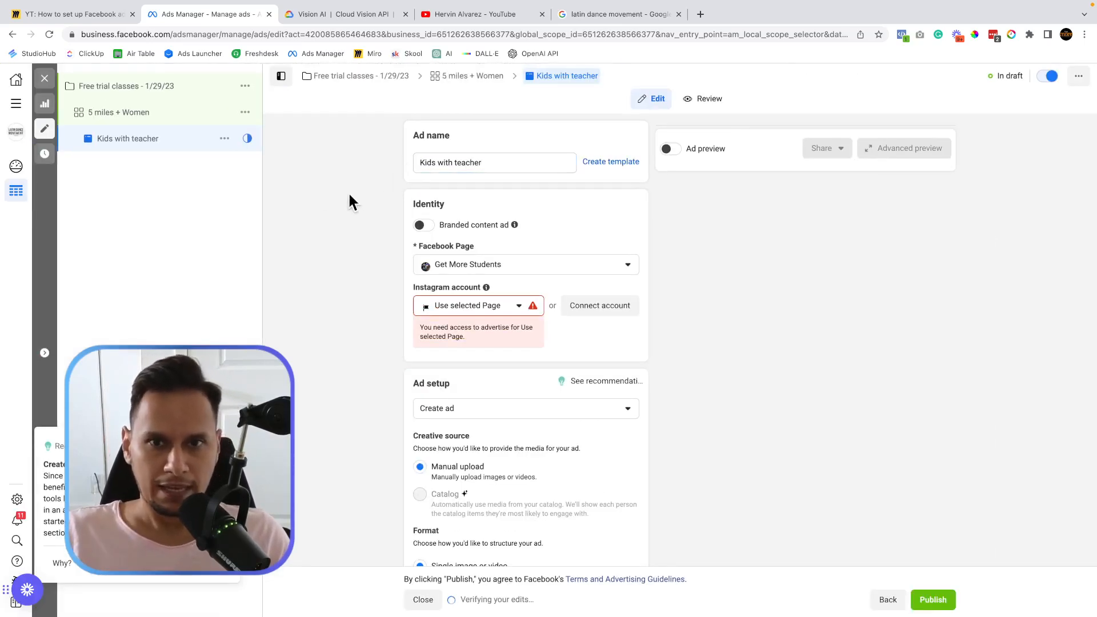
pyautogui.scroll(-1, 309, 176)
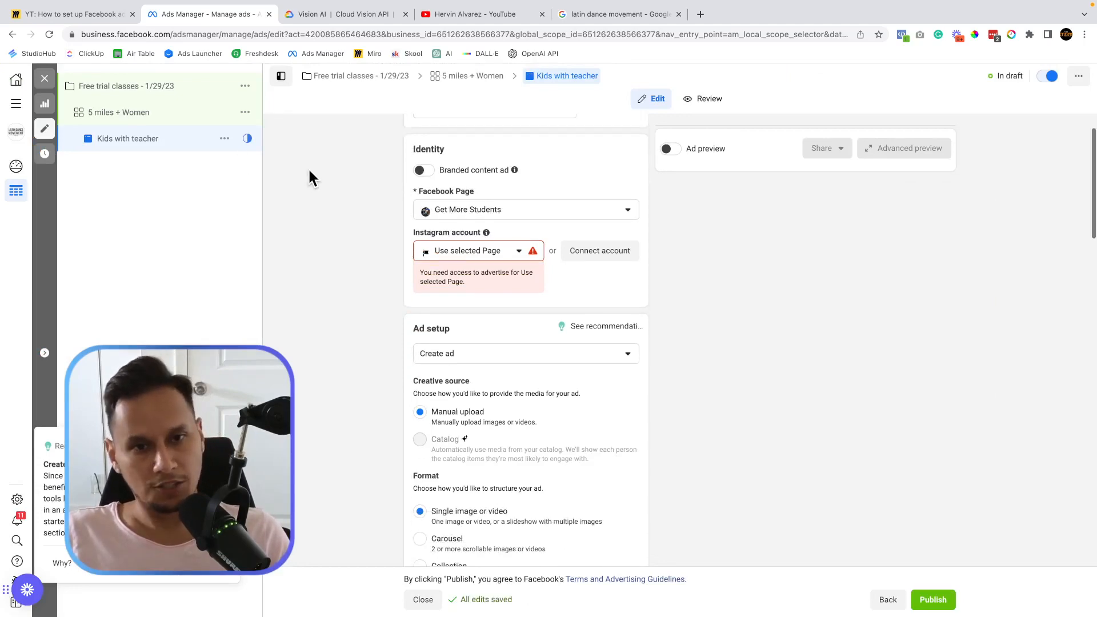
pyautogui.scroll(1, 327, 247)
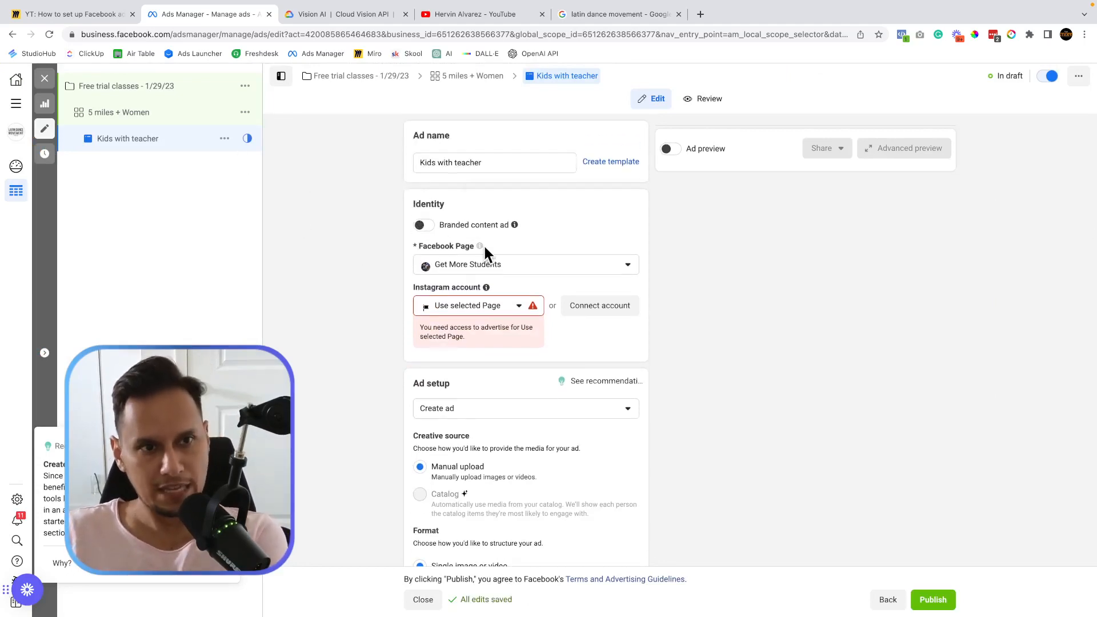
pyautogui.scroll(5, 391, 223)
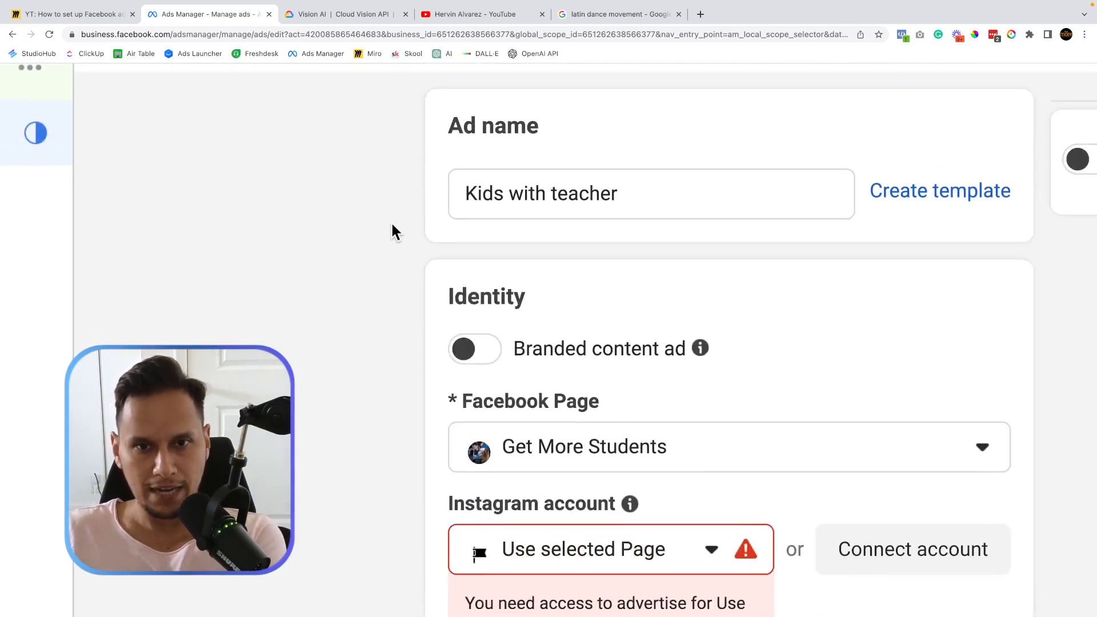
pyautogui.hscroll(2, 391, 221)
pyautogui.scroll(1, 391, 221)
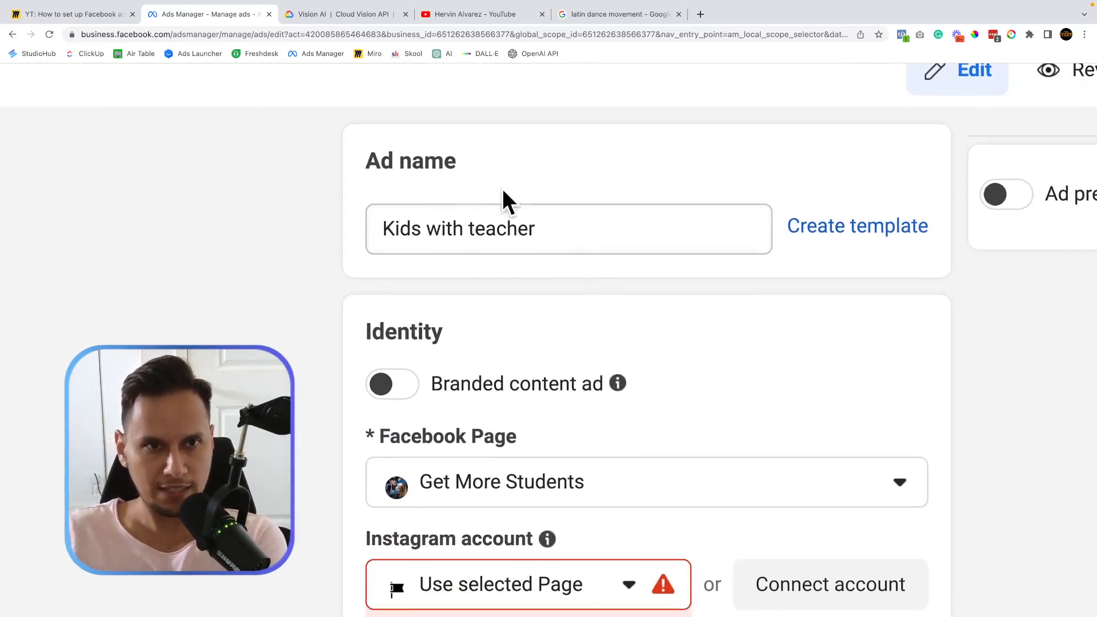
pyautogui.scroll(-2, 340, 260)
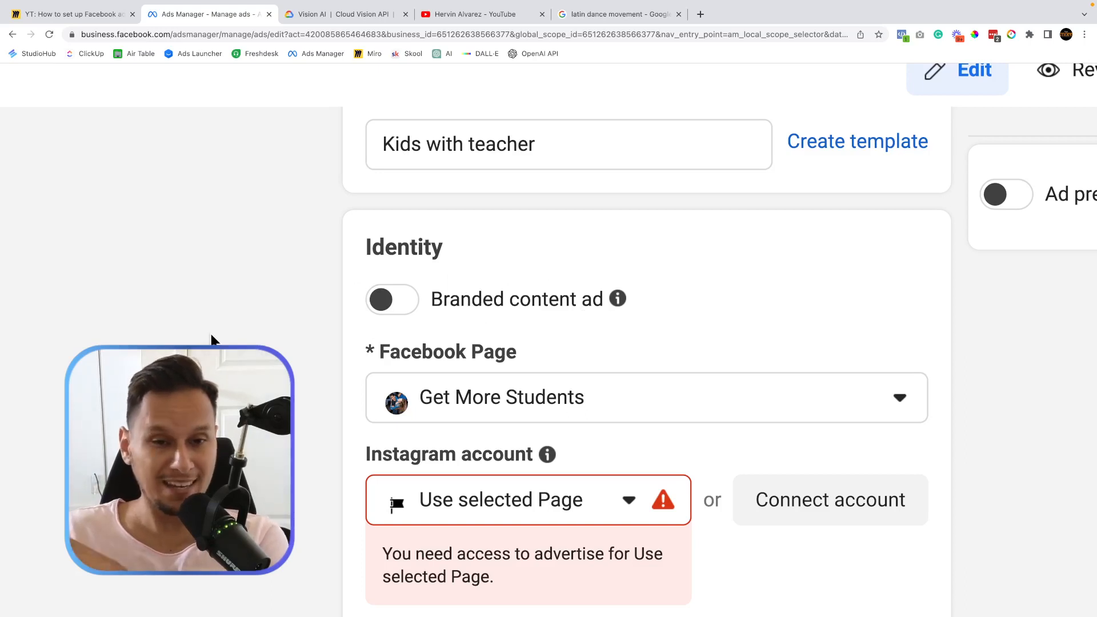
pyautogui.scroll(-1, 211, 334)
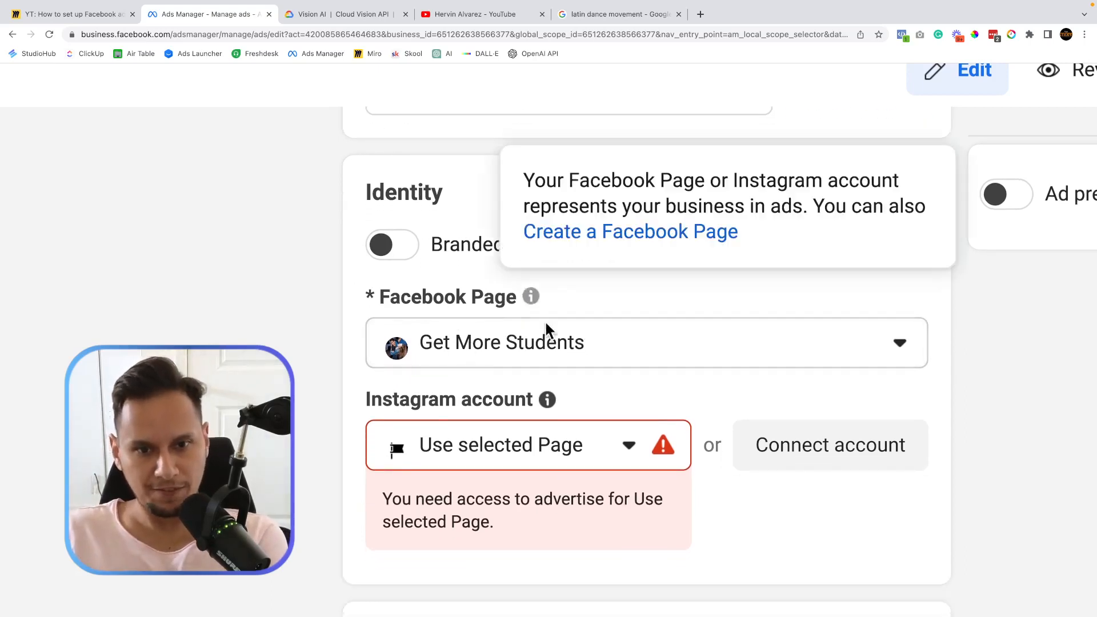
pyautogui.hotkey('ctrl', '-')
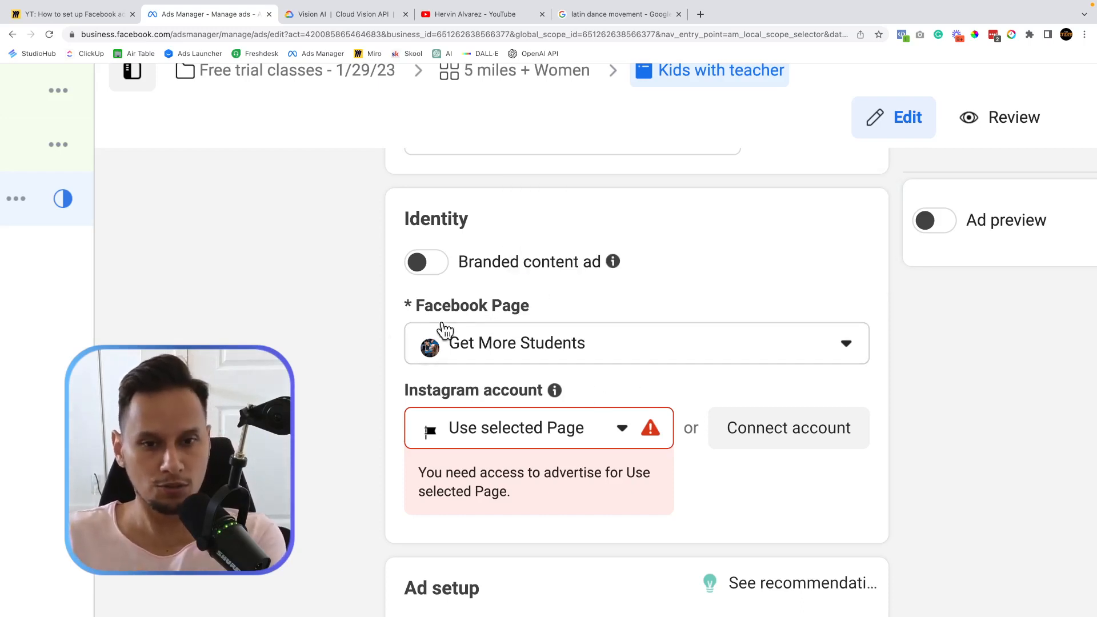
# Select the business's own account in the ad's Instagram account dropdown.
pyautogui.scroll(-1, 367, 429)
pyautogui.click(577, 350)
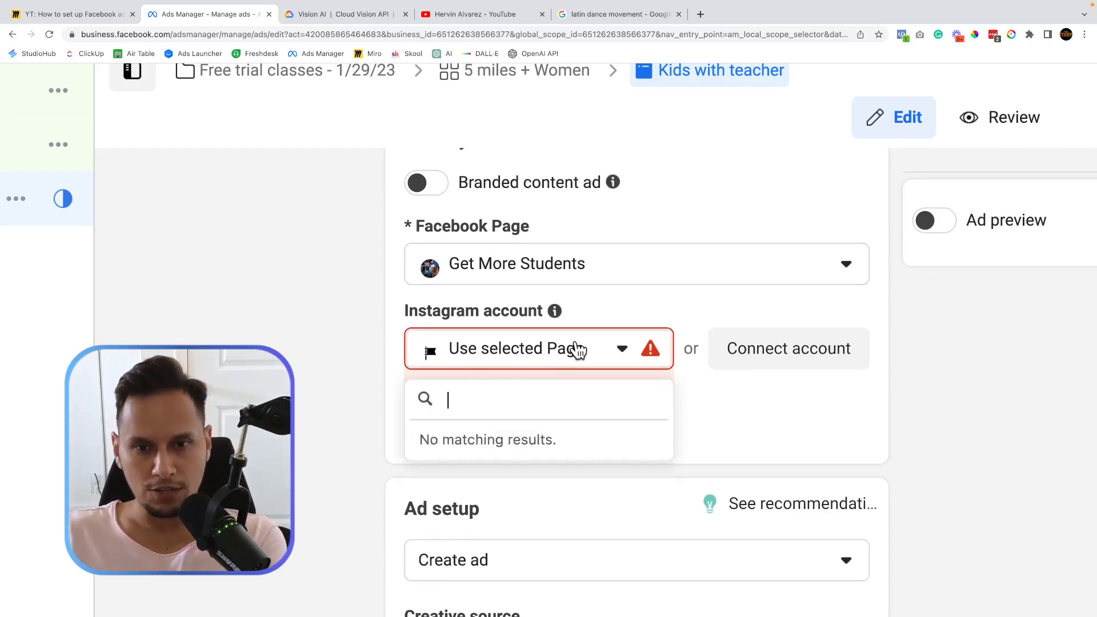
pyautogui.click(546, 446)
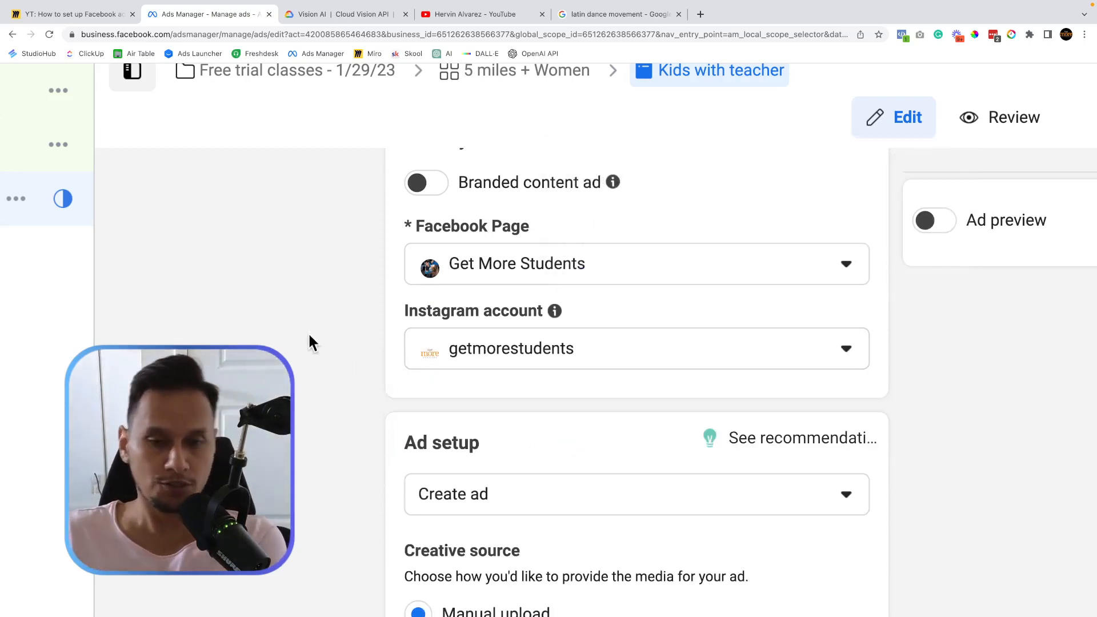
pyautogui.scroll(-3, 315, 369)
pyautogui.hscroll(1, 315, 369)
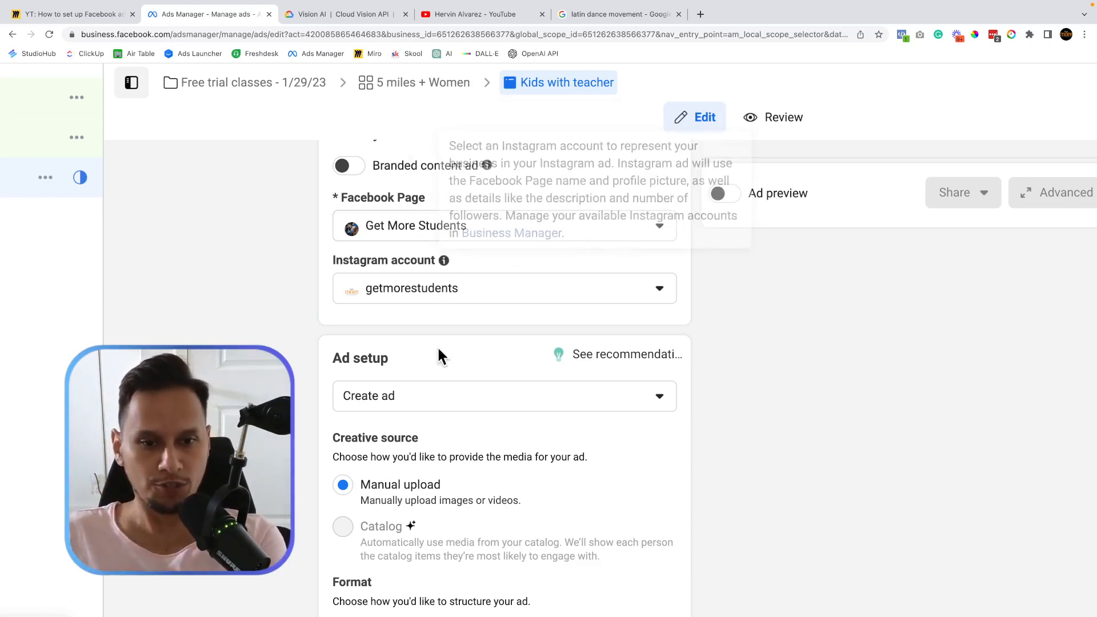
pyautogui.scroll(-2, 438, 347)
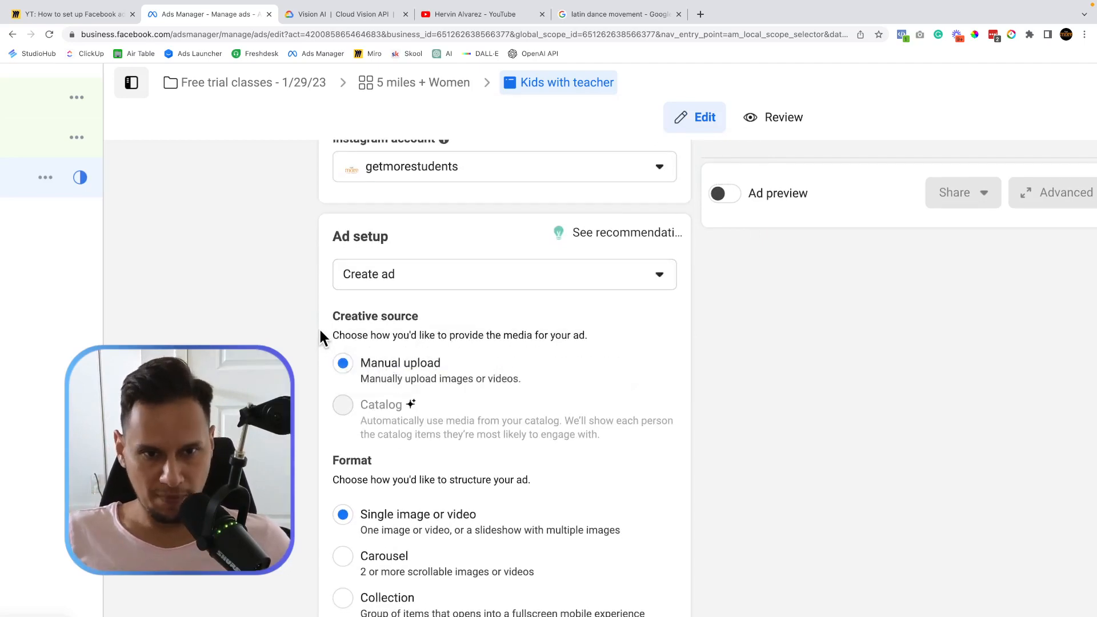
pyautogui.scroll(3, 319, 332)
pyautogui.tripleClick(379, 191)
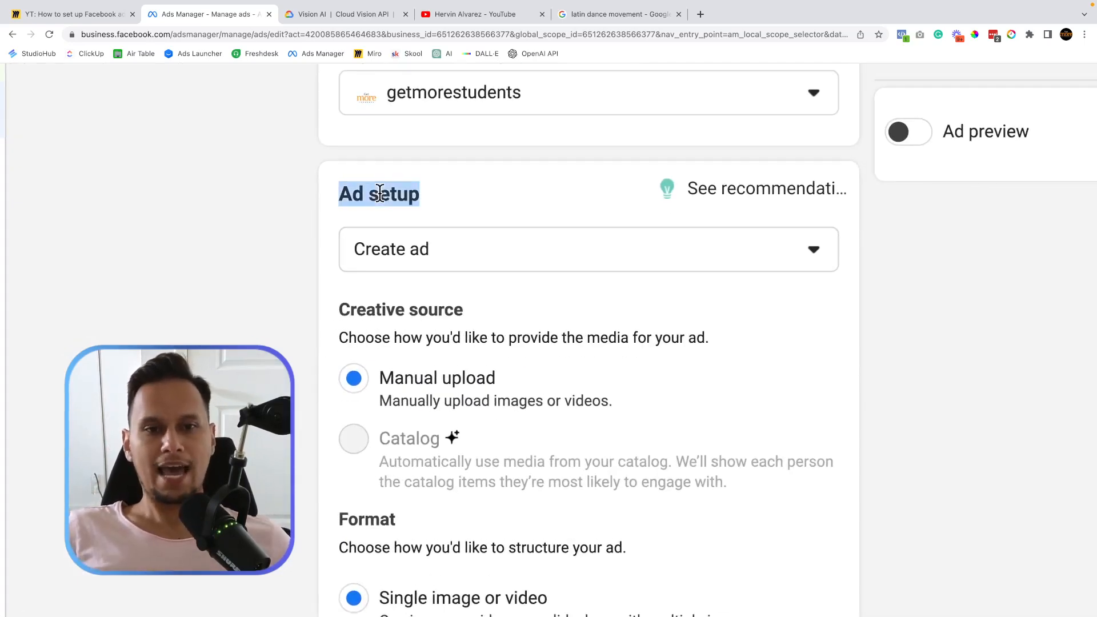
pyautogui.click(467, 258)
pyautogui.click(467, 258)
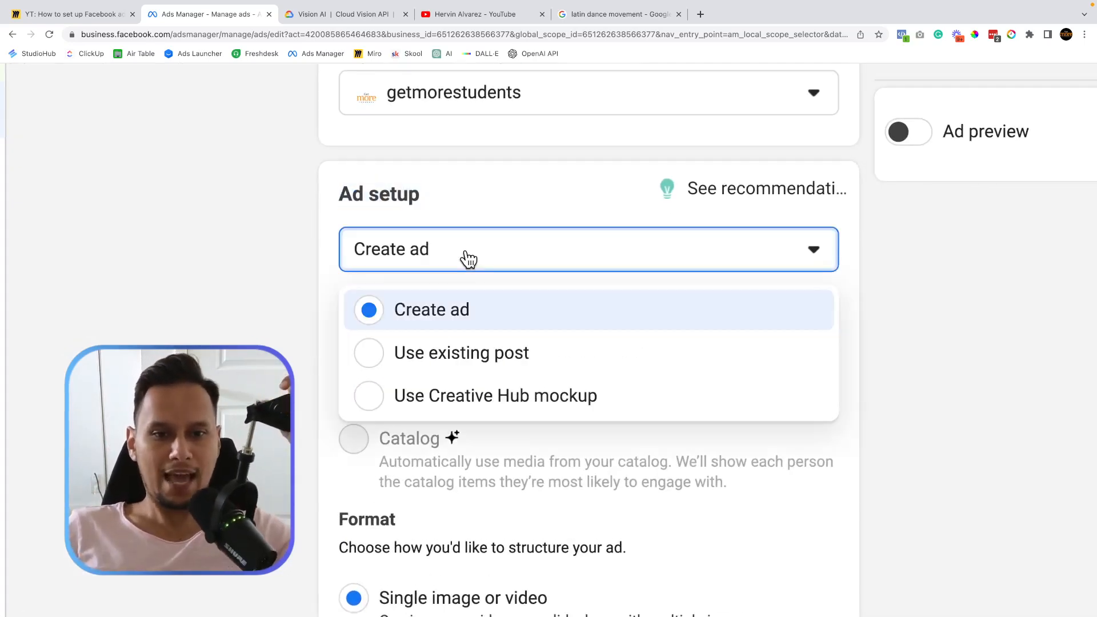
pyautogui.click(246, 271)
pyautogui.scroll(-2, 245, 314)
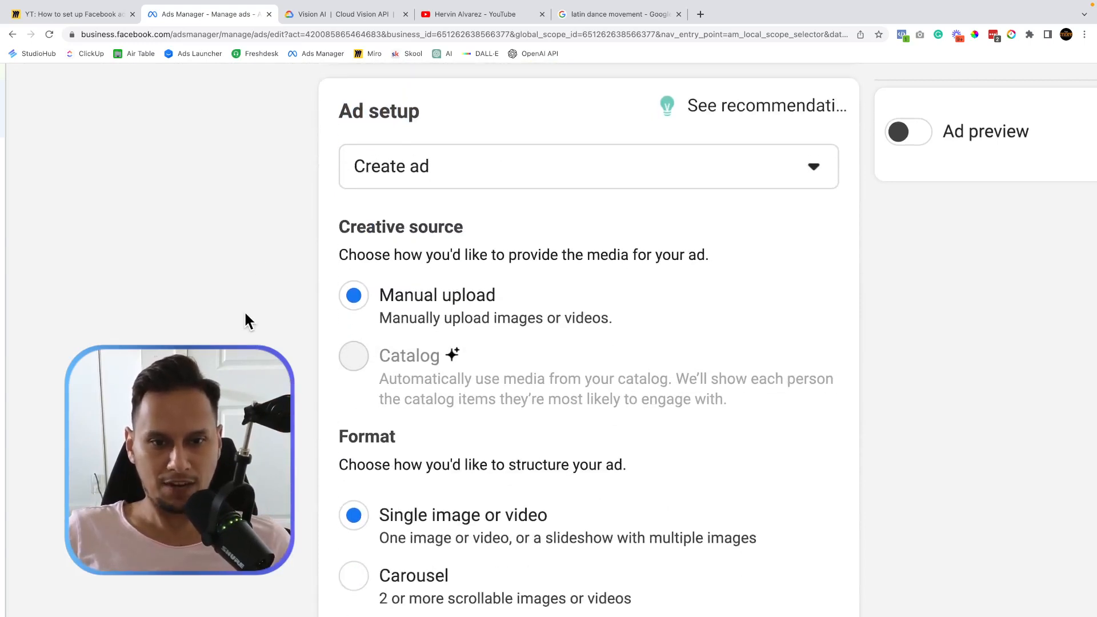
pyautogui.moveTo(394, 322)
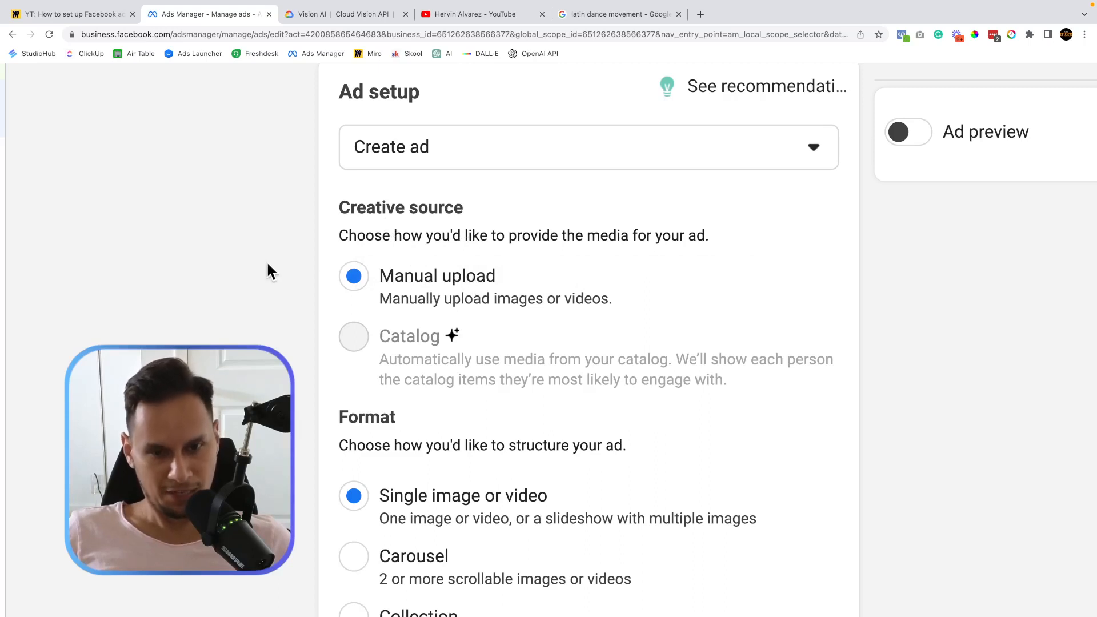
pyautogui.scroll(-4, 268, 271)
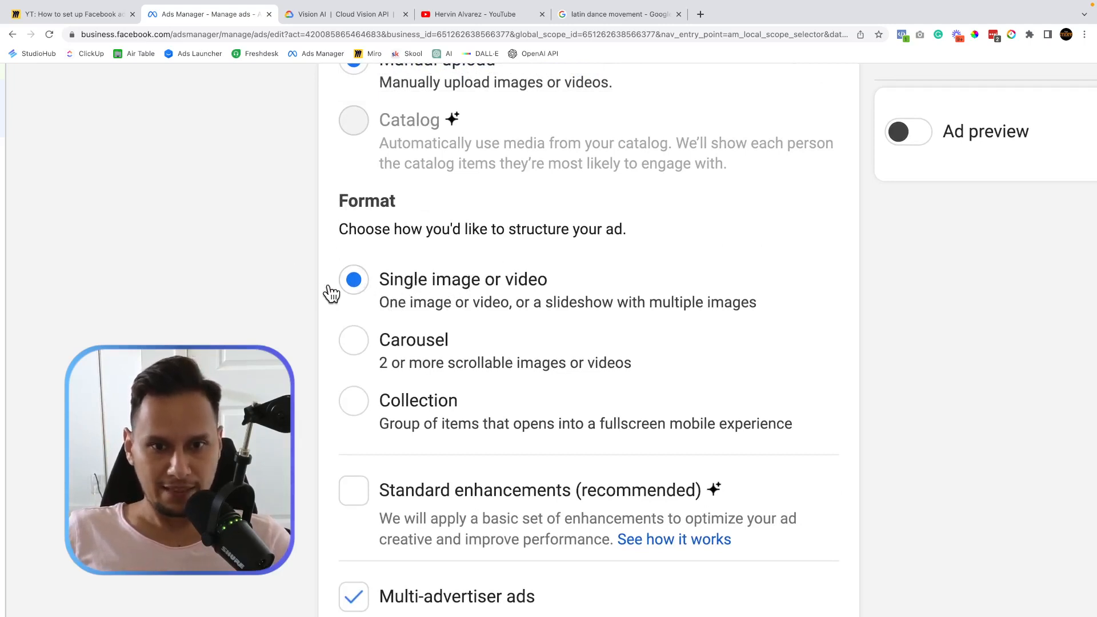
pyautogui.scroll(-3, 319, 293)
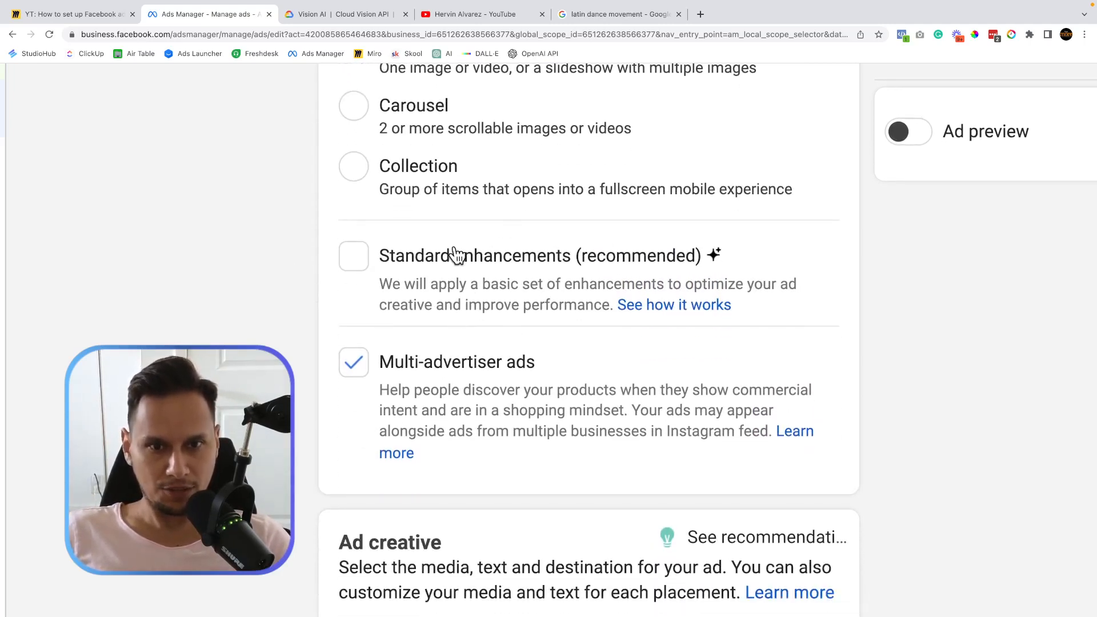
pyautogui.hotkey('ctrl', '-')
pyautogui.hotkey('ctrl', '-')
pyautogui.hotkey('ctrl', '-')
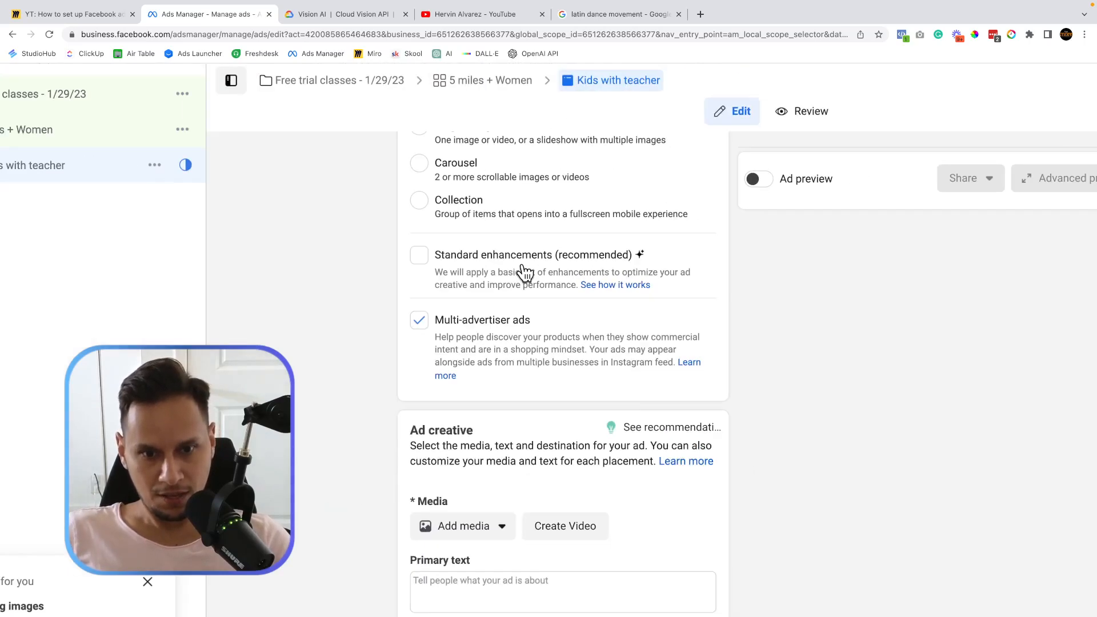
pyautogui.scroll(-1, 525, 273)
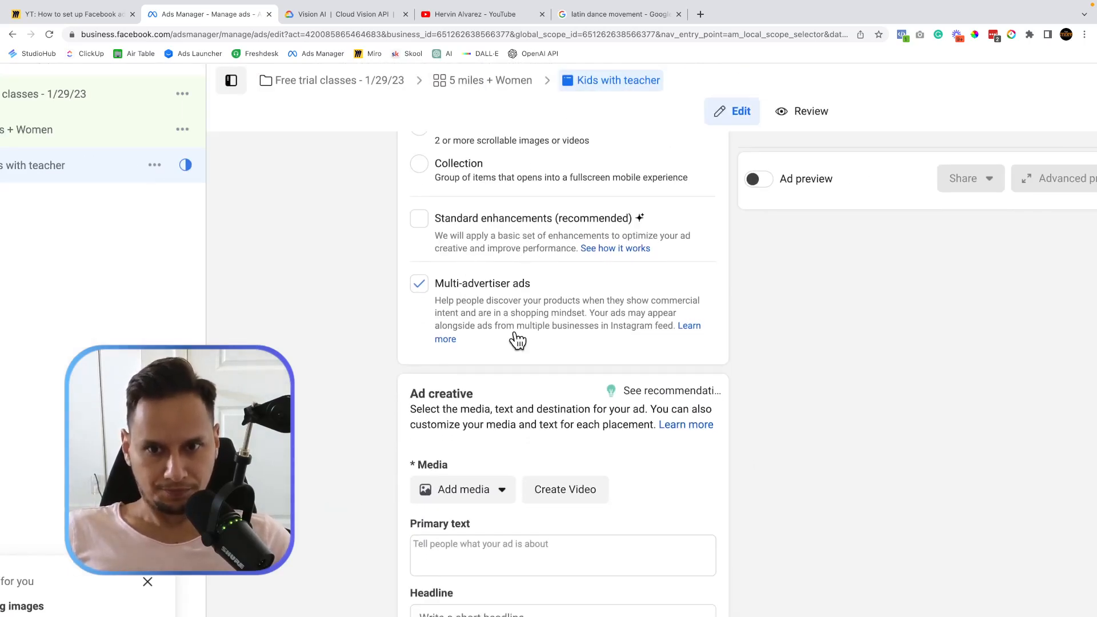
pyautogui.scroll(5, 473, 244)
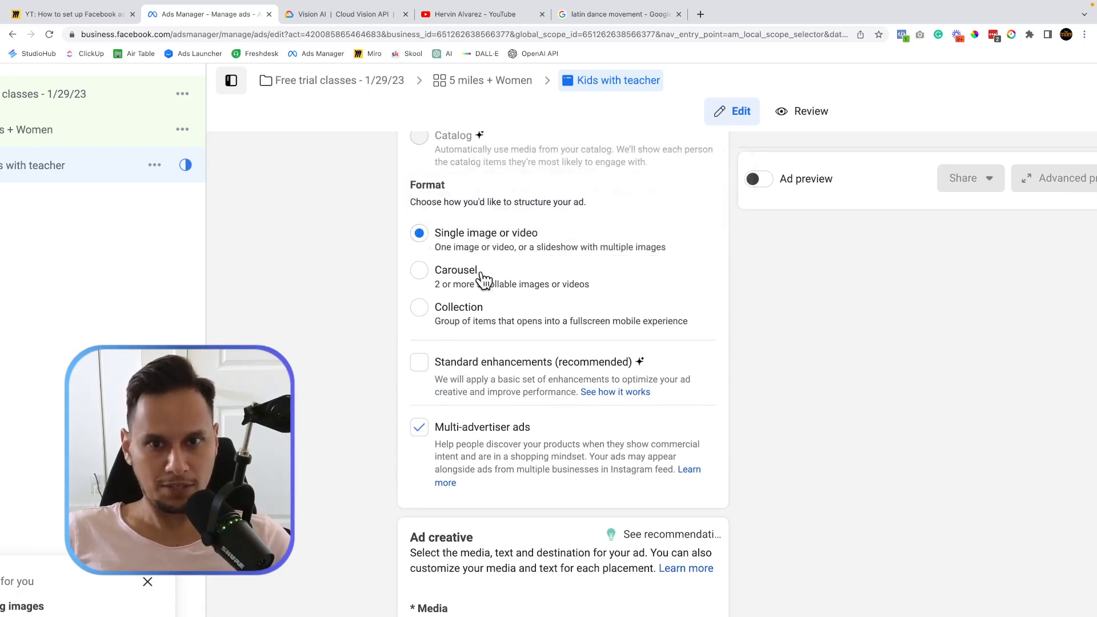
pyautogui.scroll(-3, 354, 372)
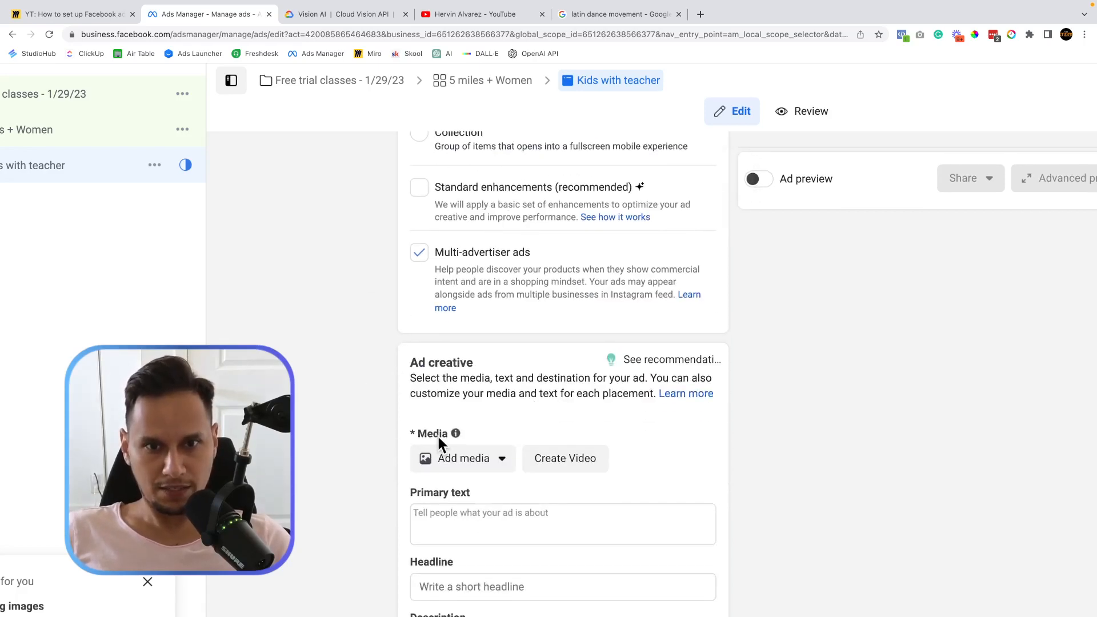
# Choose Add media > Add image in Ad creative and start uploading a new image.
pyautogui.scroll(-2, 439, 444)
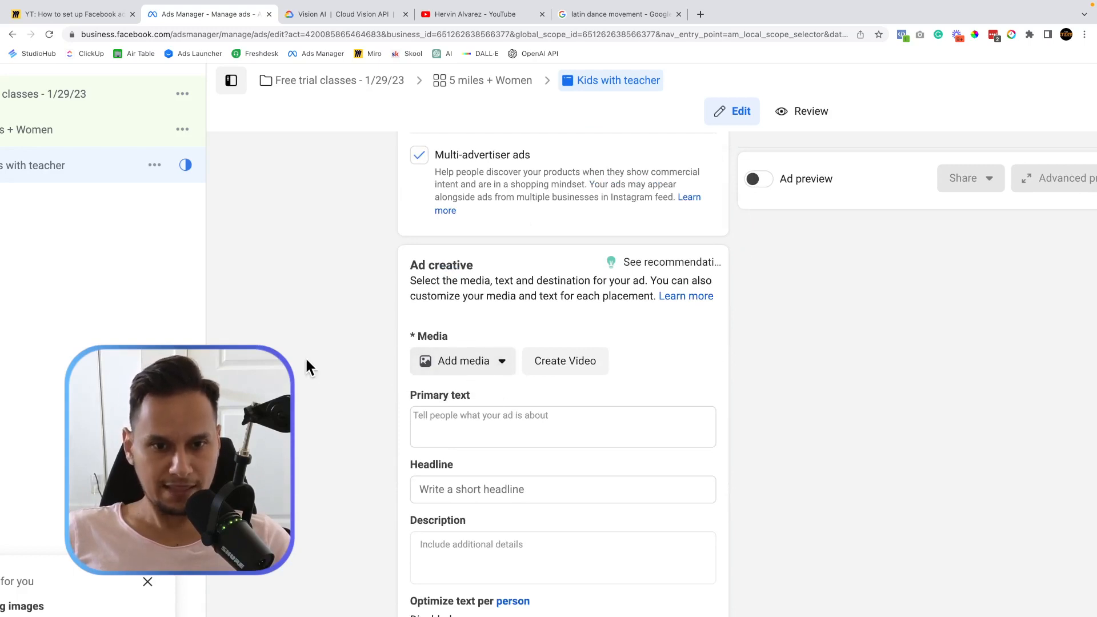
pyautogui.click(500, 371)
pyautogui.click(499, 371)
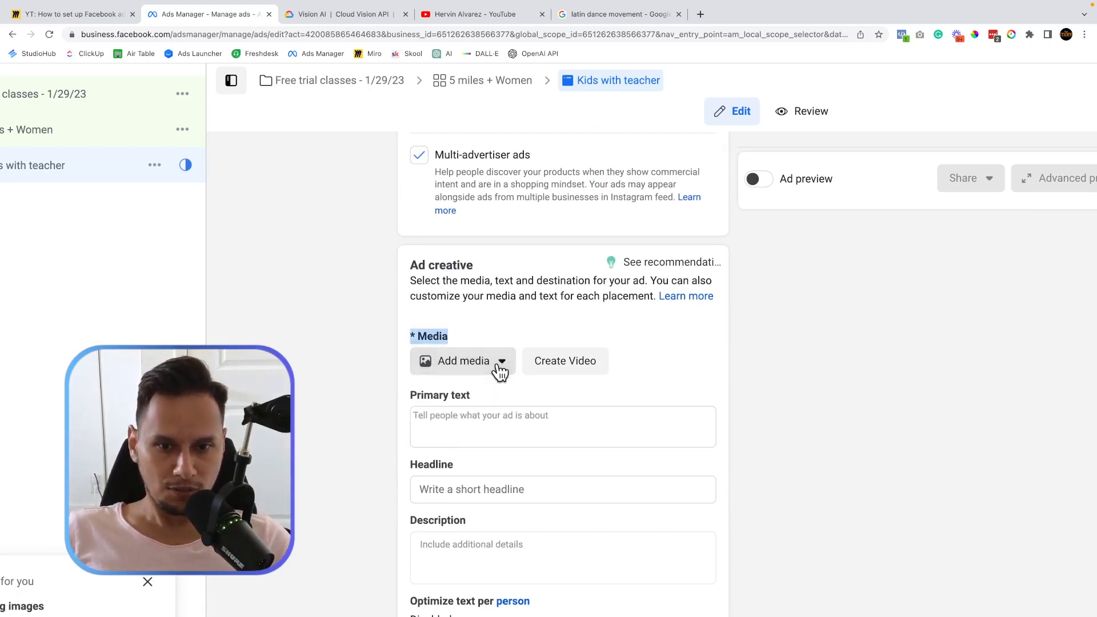
pyautogui.click(502, 369)
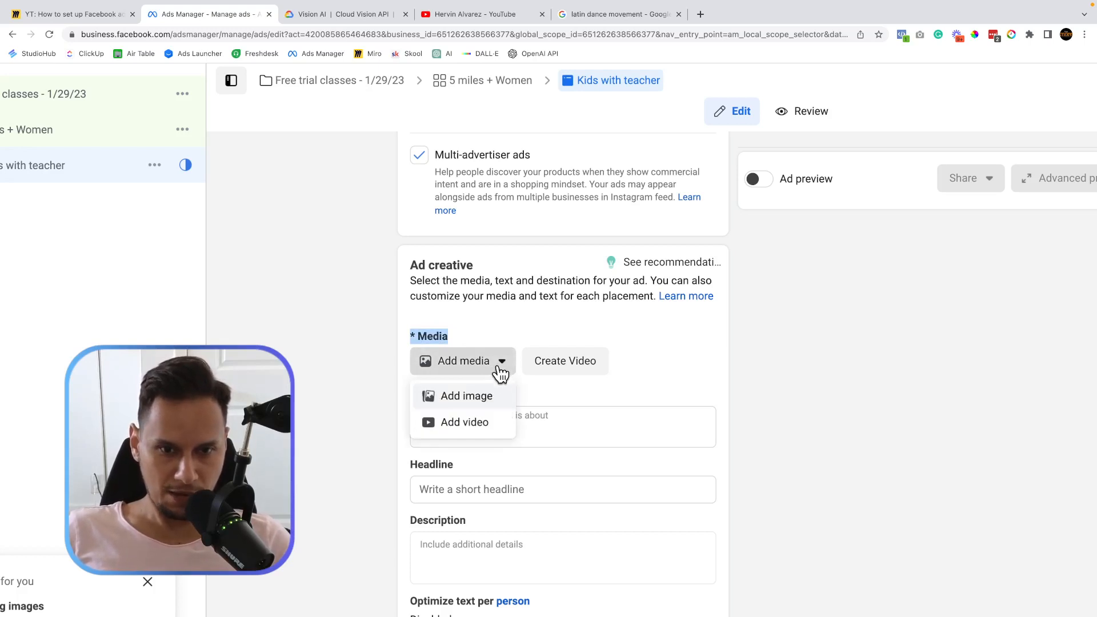
pyautogui.click(472, 401)
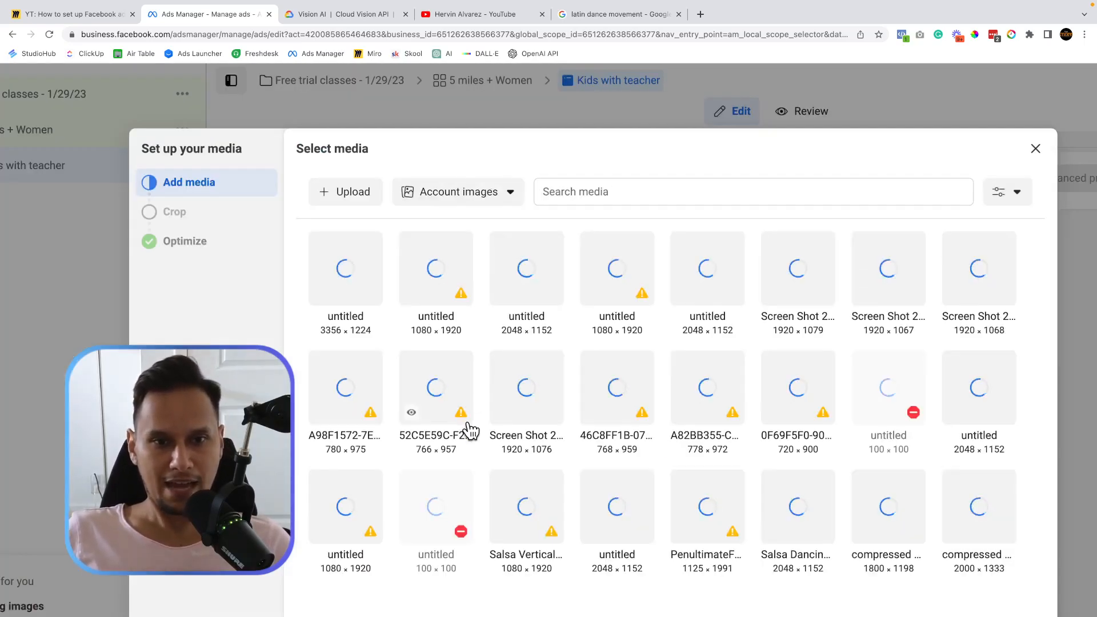
pyautogui.hotkey('ctrl', 'Left')
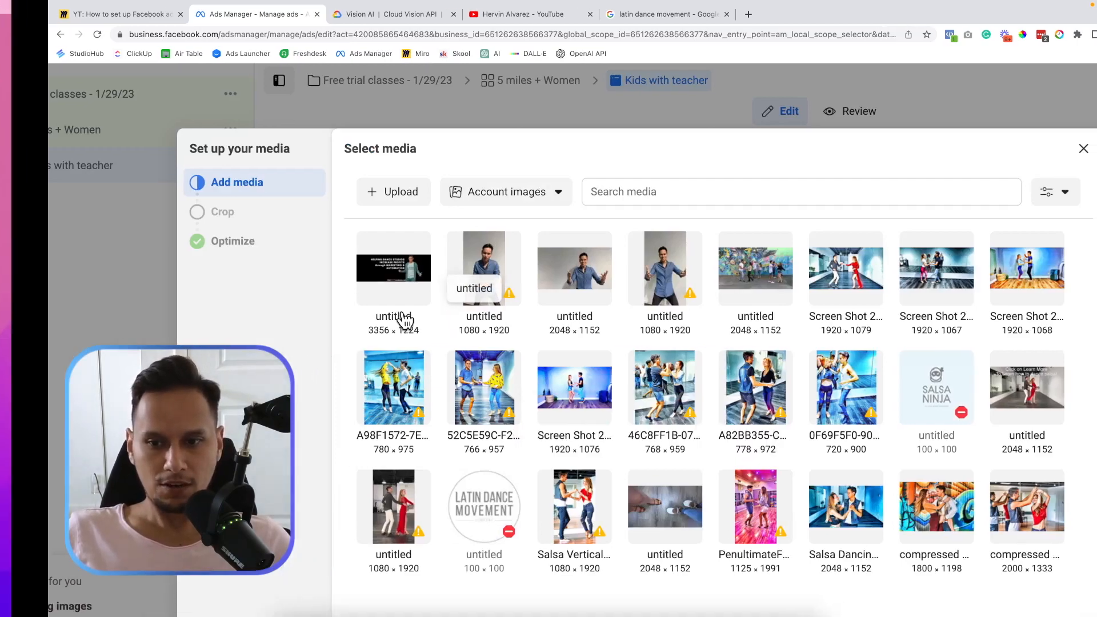
pyautogui.hotkey('ctrl', 'Right')
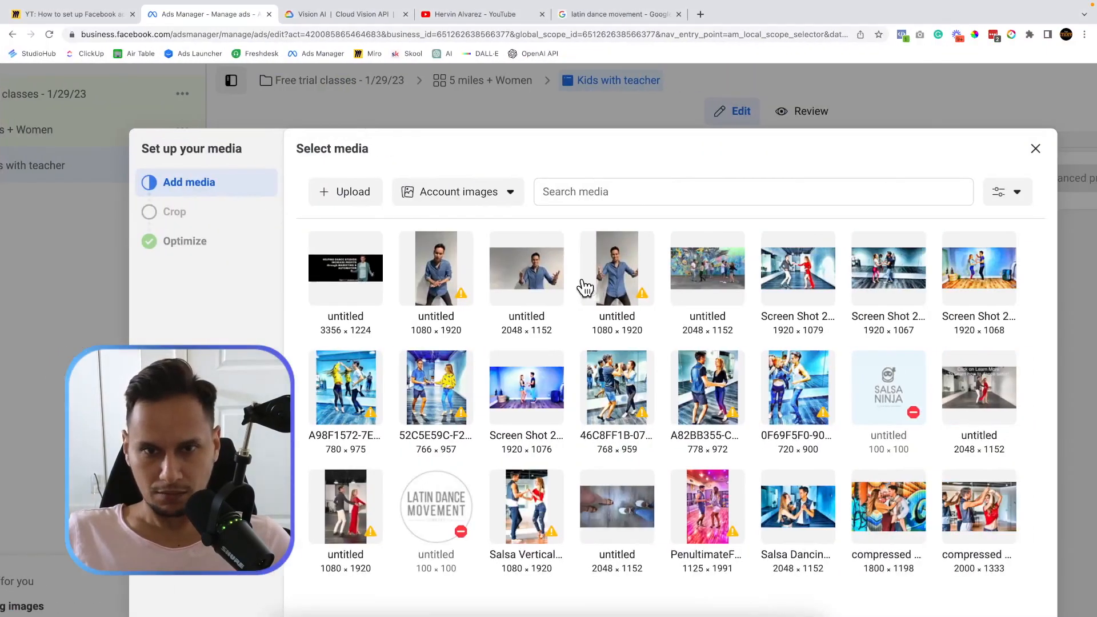
pyautogui.click(361, 192)
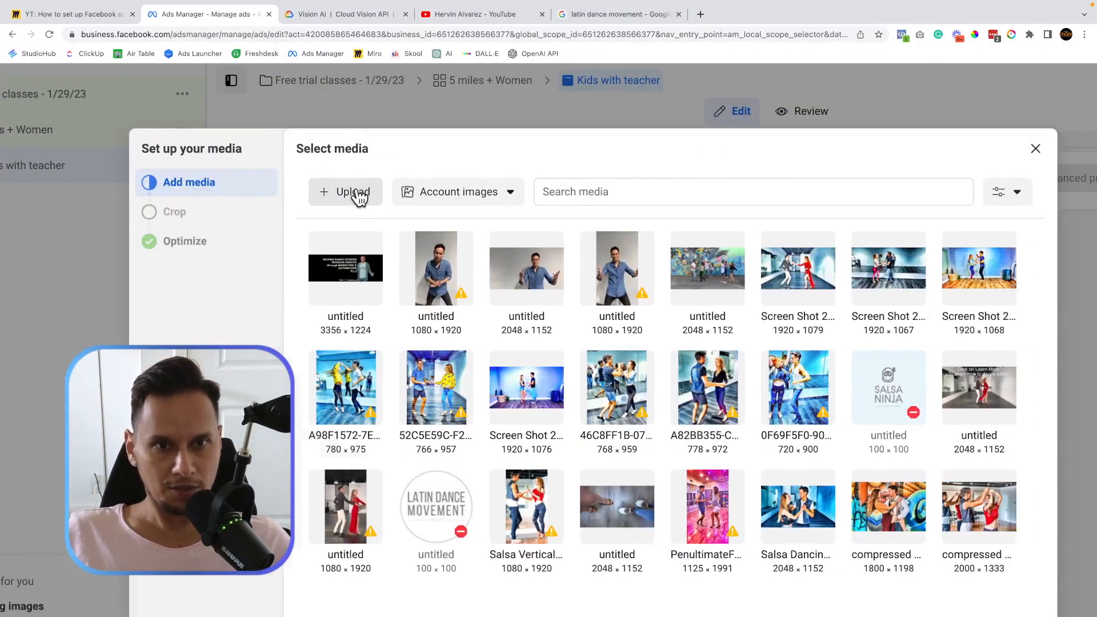
# Select dance.jpg and dumb.jpg on the Desktop and upload both to the image library.
pyautogui.hotkey('ctrl', 'Left')
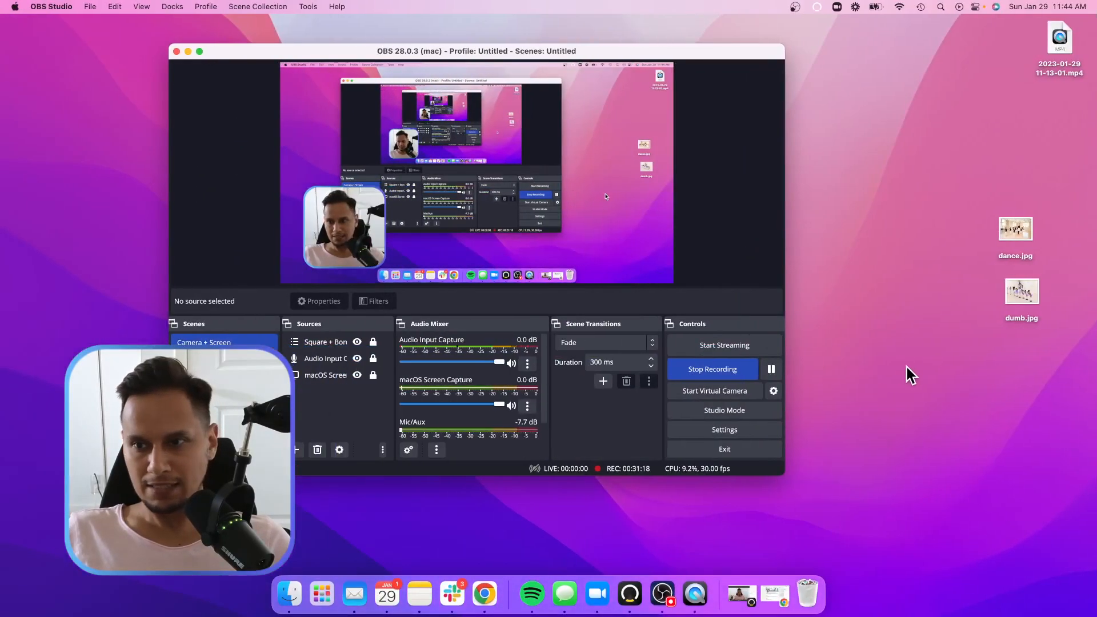
pyautogui.hotkey('ctrl', 'Right')
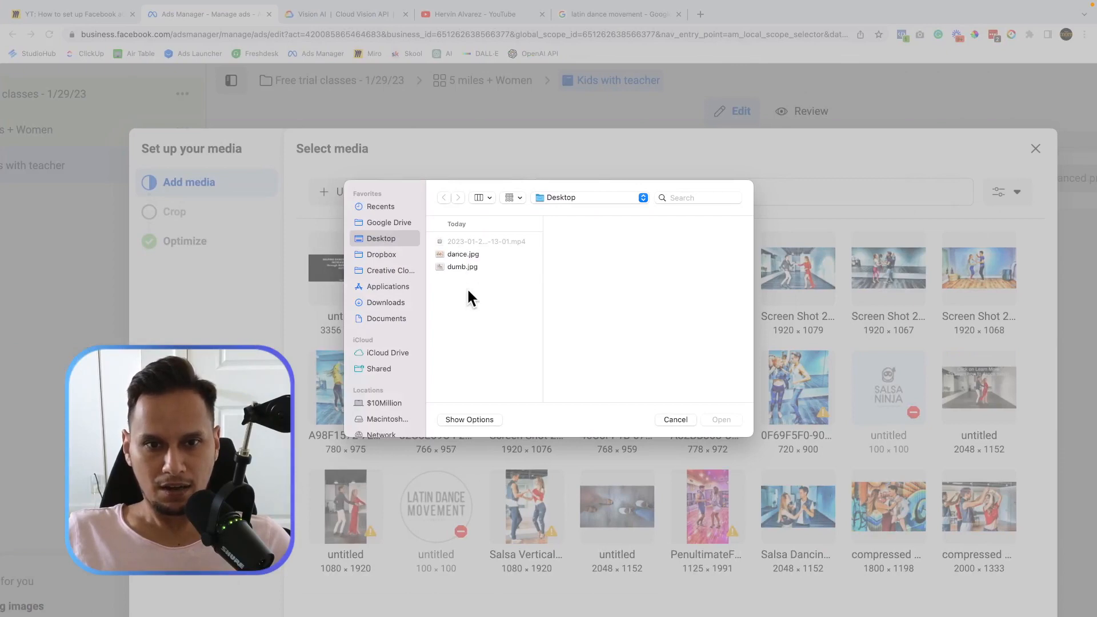
pyautogui.moveTo(468, 287); pyautogui.dragTo(468, 256)
pyautogui.click(721, 419)
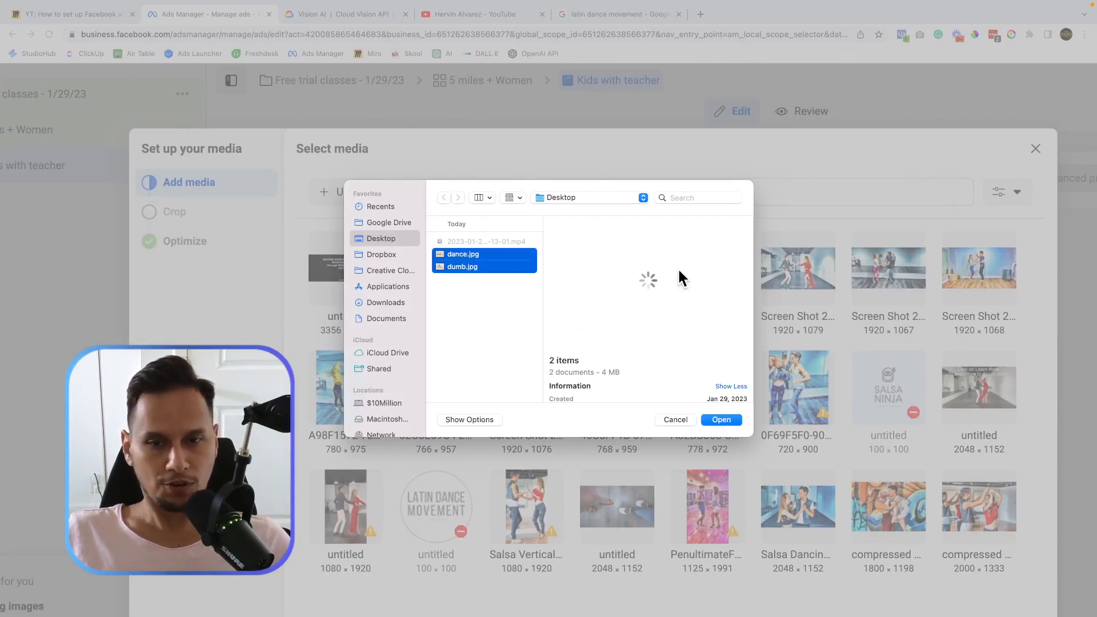
pyautogui.click(714, 419)
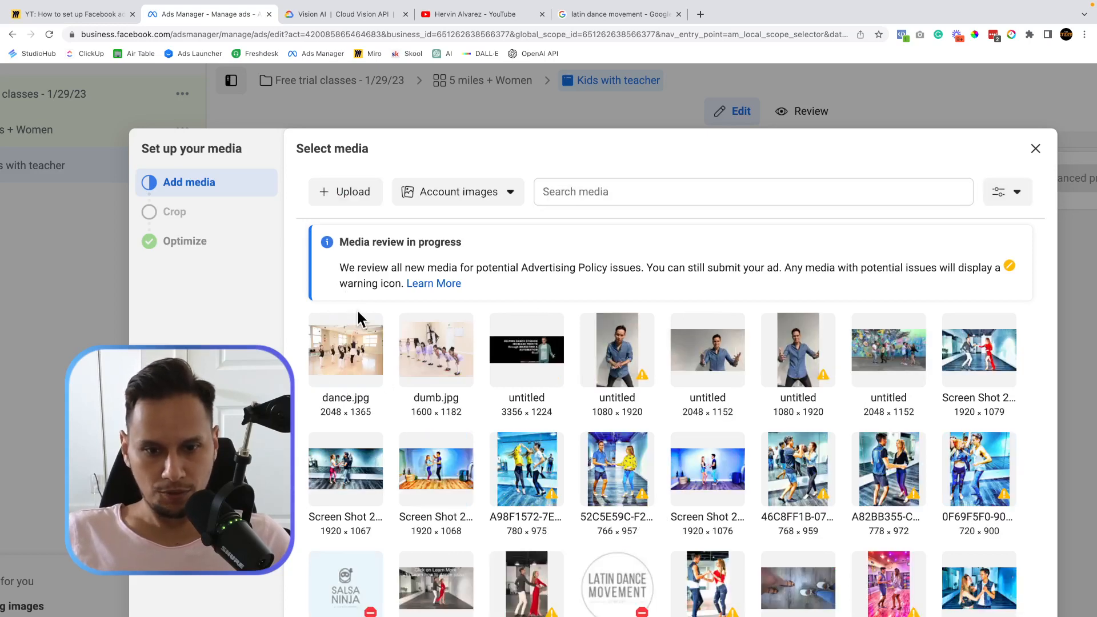
# Pick dance.jpg as the ad image, keep Original crops, and continue to Advantage+ creative.
pyautogui.click(415, 366)
pyautogui.moveTo(410, 377)
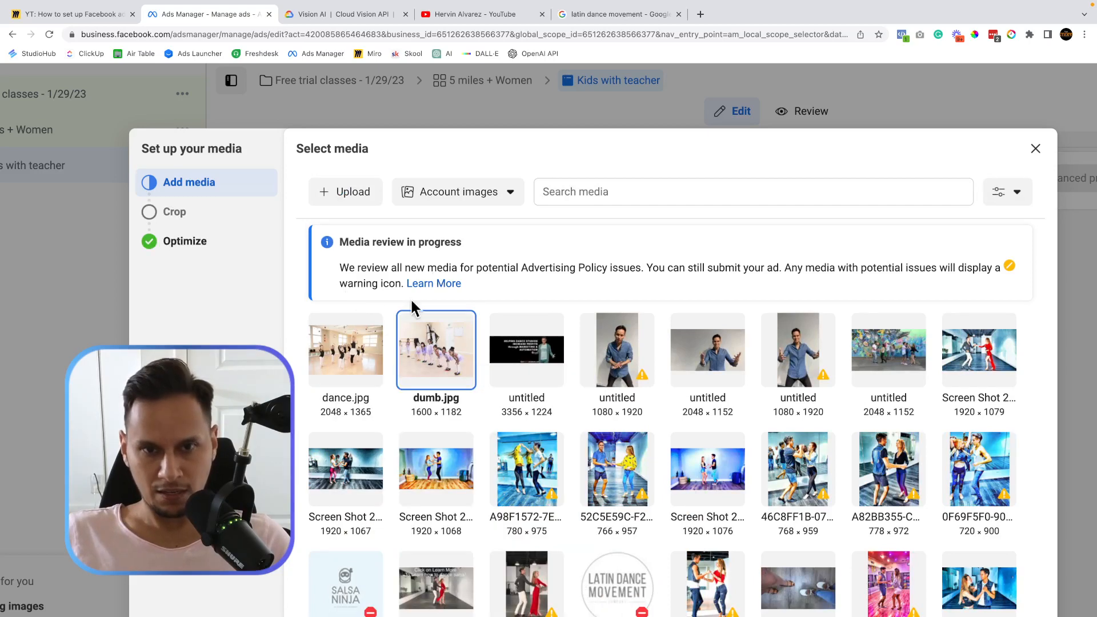
pyautogui.click(367, 339)
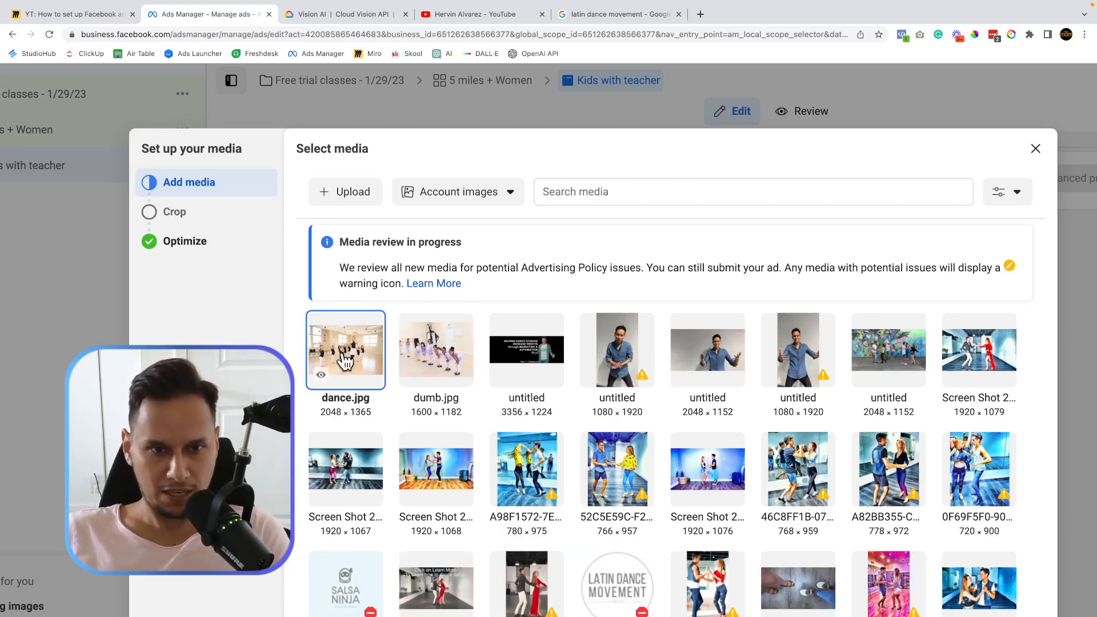
pyautogui.scroll(-8, 332, 354)
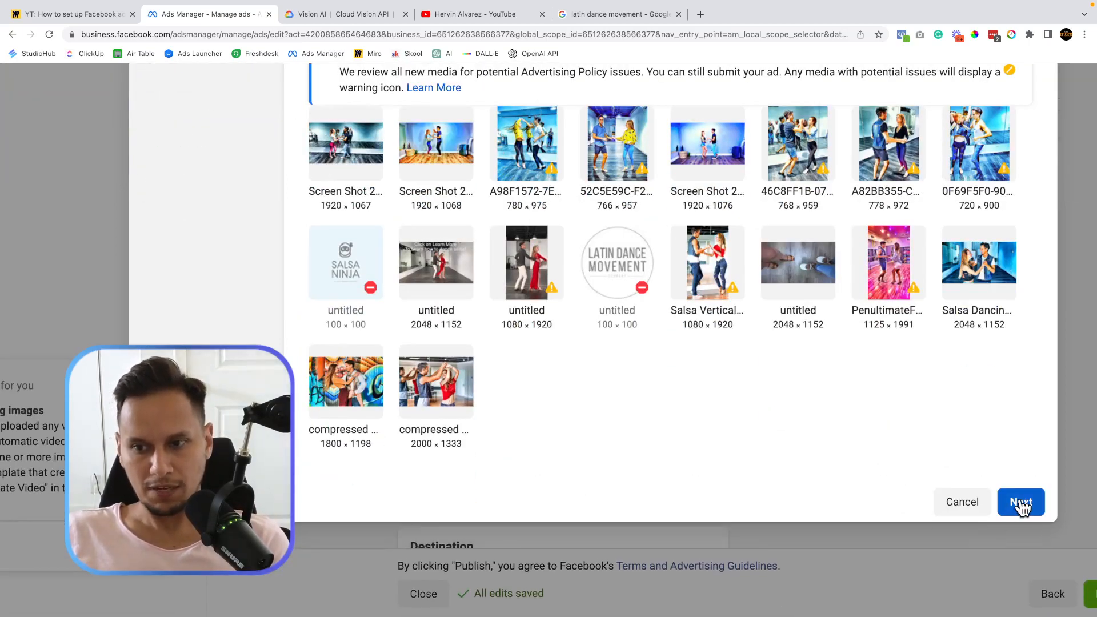
pyautogui.click(1015, 501)
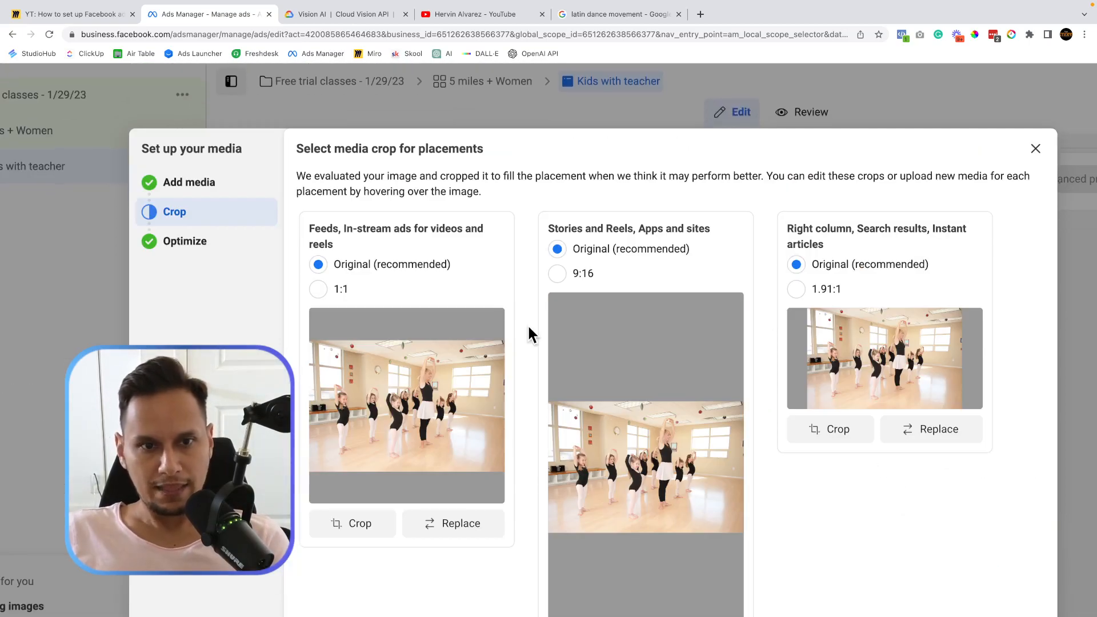
pyautogui.scroll(-1, 527, 324)
pyautogui.scroll(-3, 484, 326)
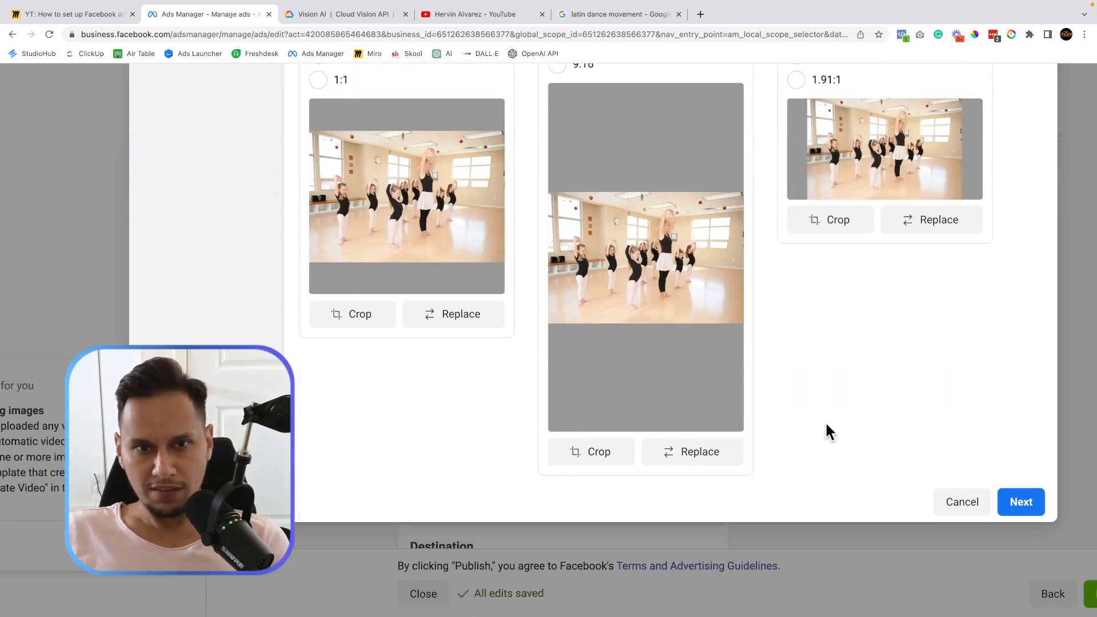
pyautogui.click(1023, 506)
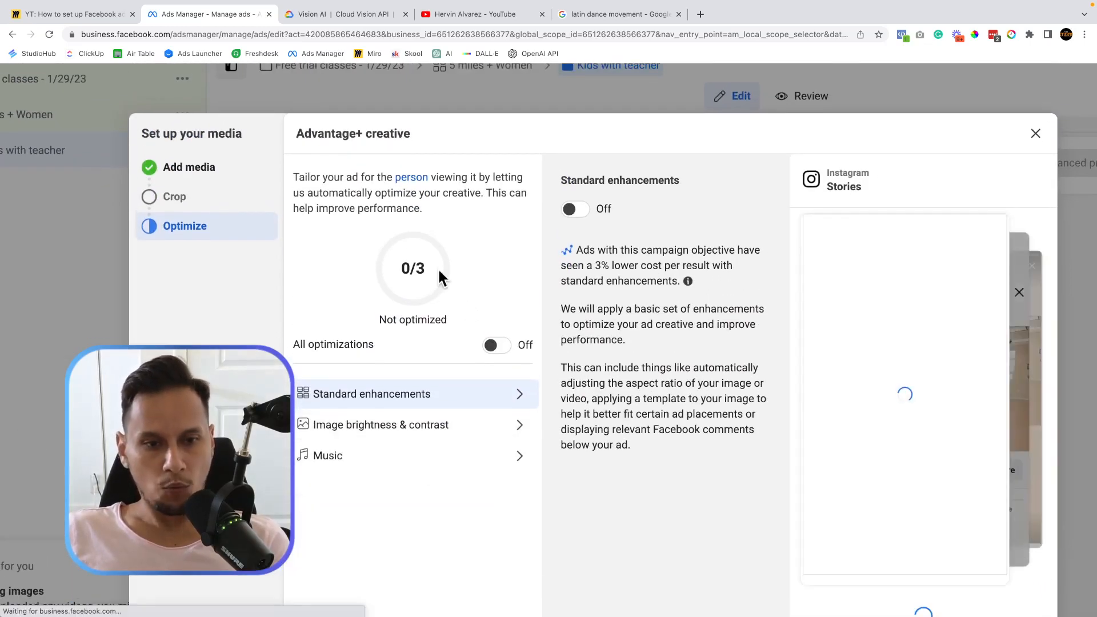
# Turn on All optimizations so the dance image ad shows 3/3 Fully optimized, then confirm with Done.
pyautogui.moveTo(301, 344); pyautogui.dragTo(435, 345)
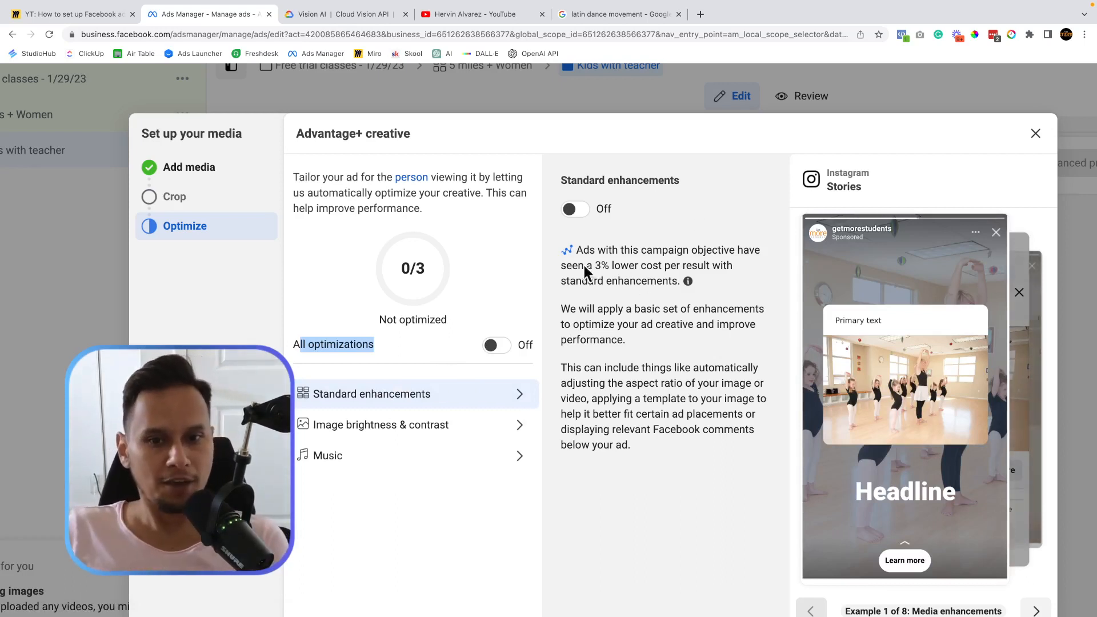
pyautogui.click(497, 345)
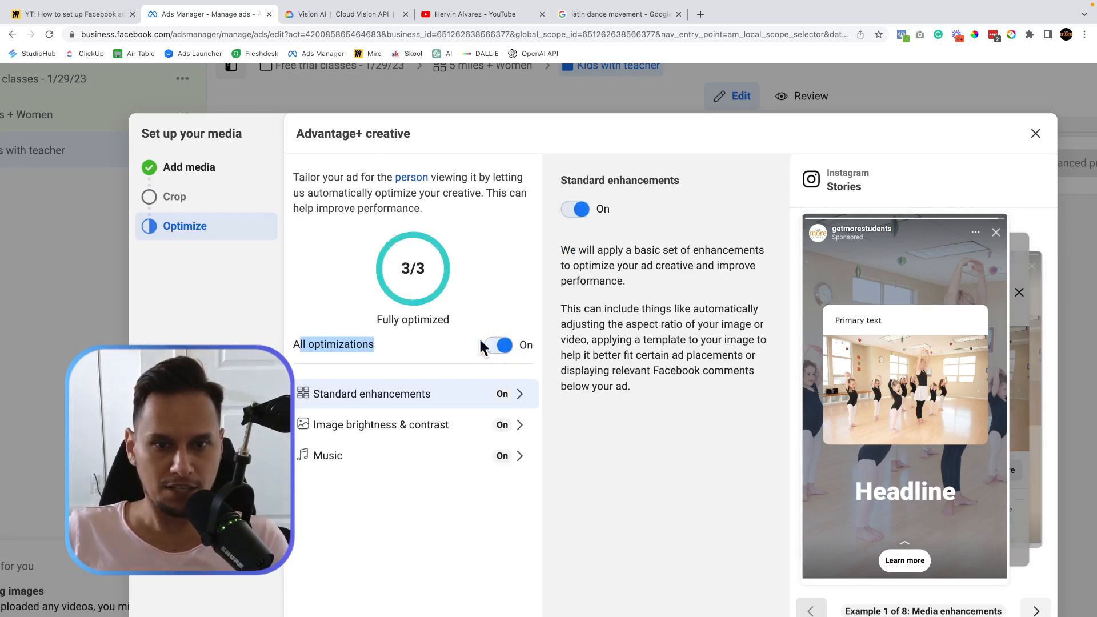
pyautogui.scroll(-2, 534, 387)
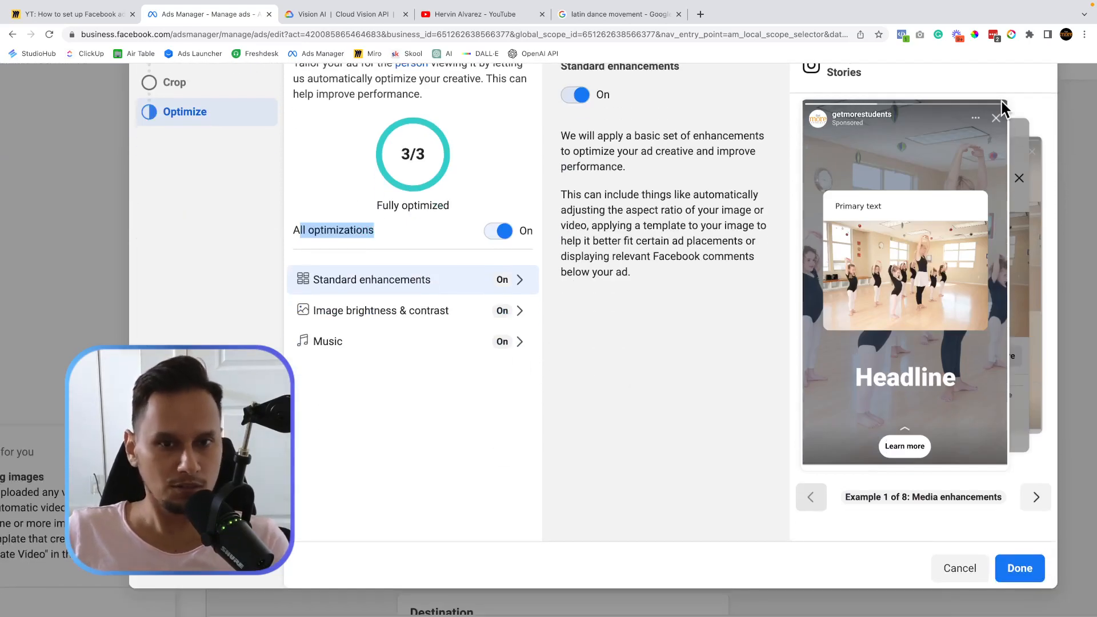
pyautogui.click(1024, 568)
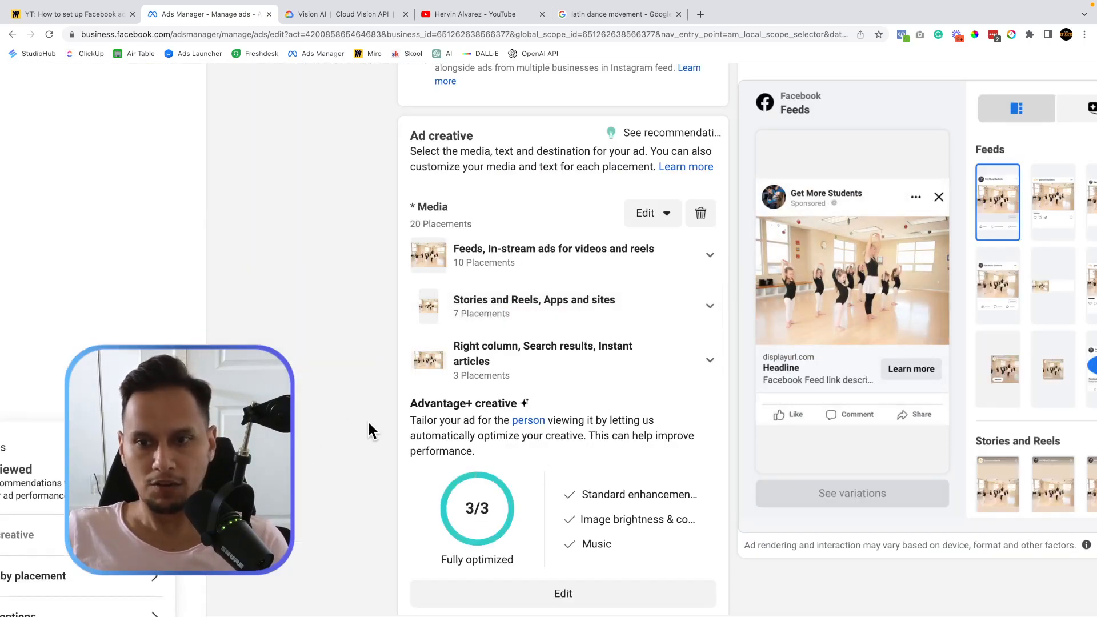
pyautogui.scroll(-9, 369, 422)
pyautogui.scroll(9, 368, 421)
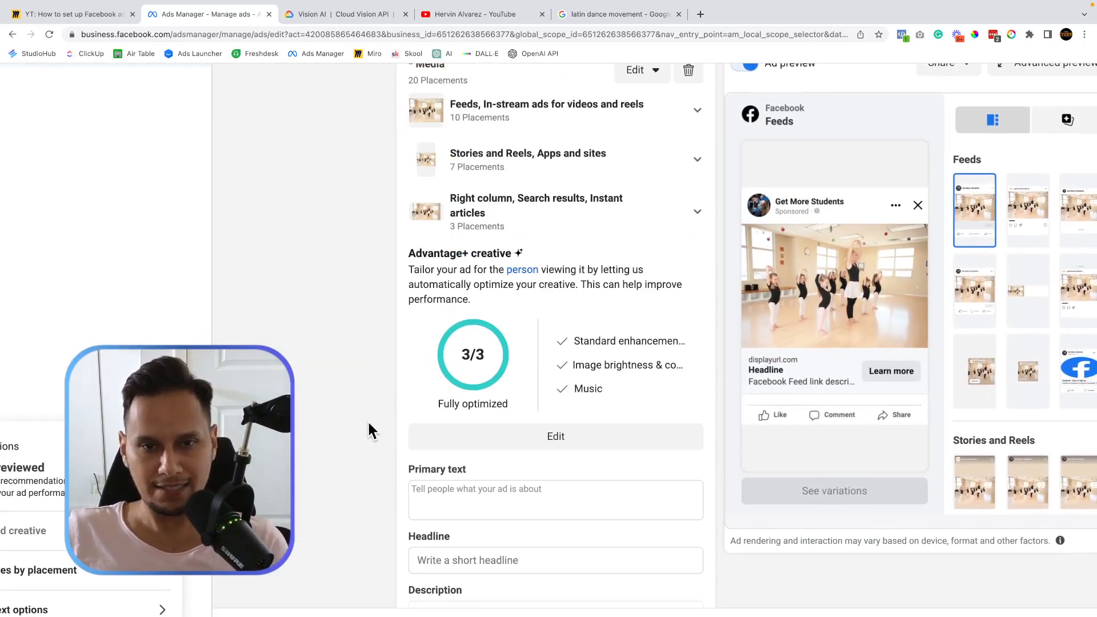
pyautogui.scroll(2, 368, 420)
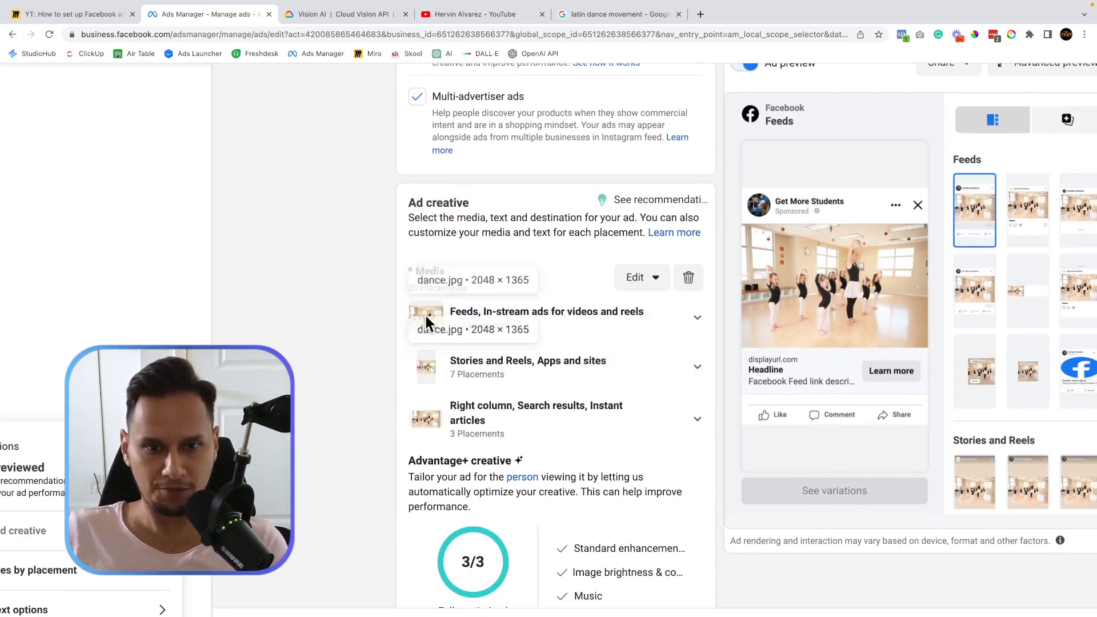
pyautogui.scroll(13, 423, 433)
pyautogui.scroll(-8, 424, 432)
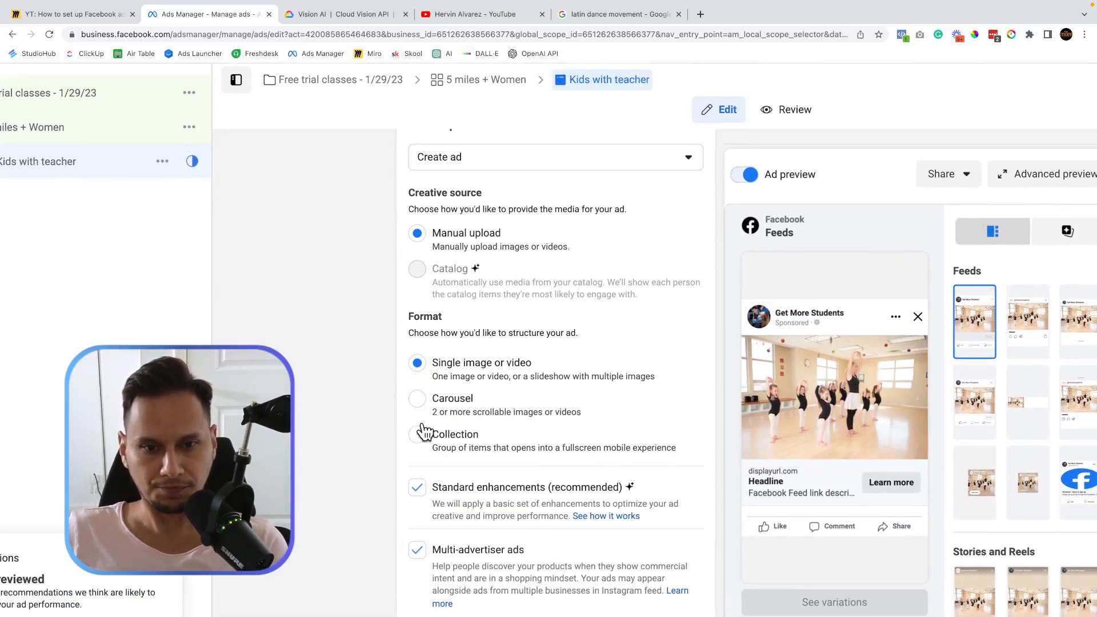
pyautogui.scroll(-7, 423, 424)
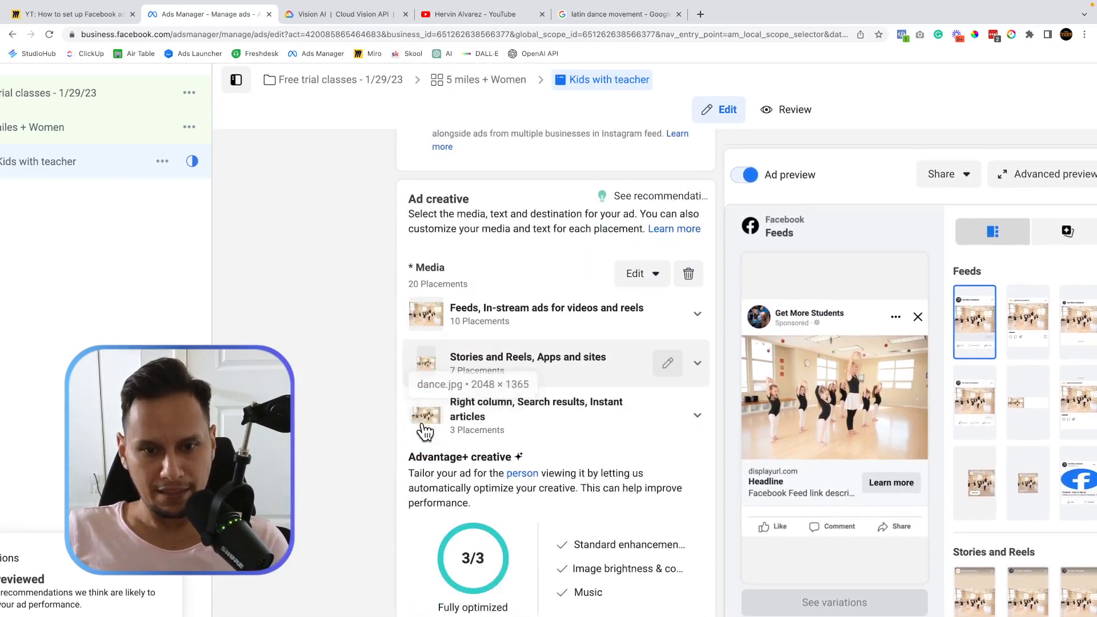
pyautogui.scroll(-4, 422, 423)
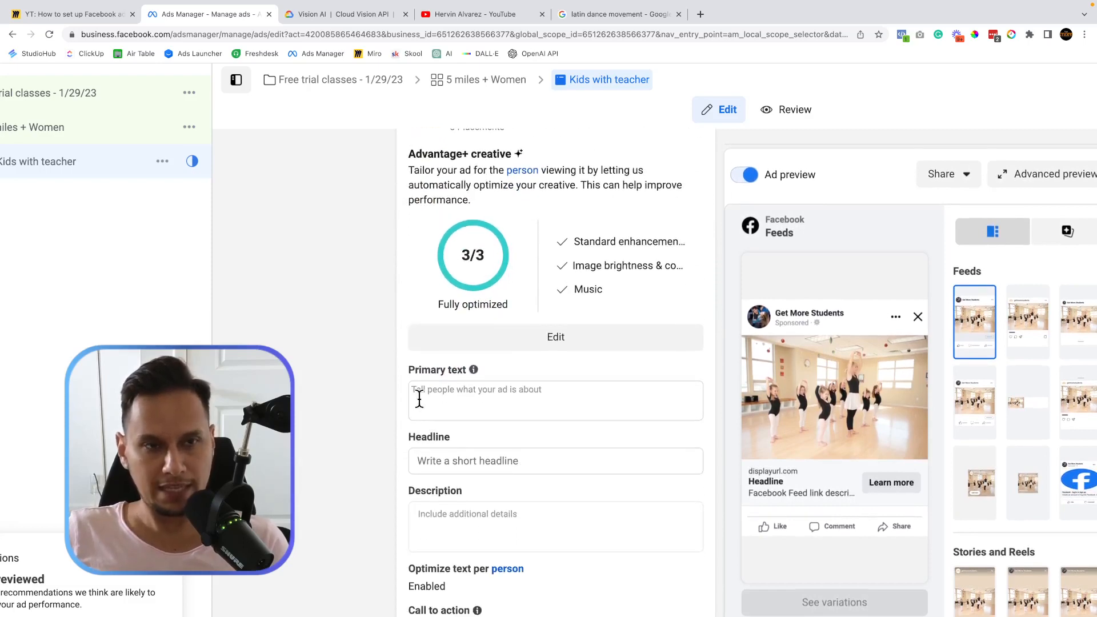
pyautogui.scroll(5, 458, 401)
pyautogui.scroll(-1, 457, 400)
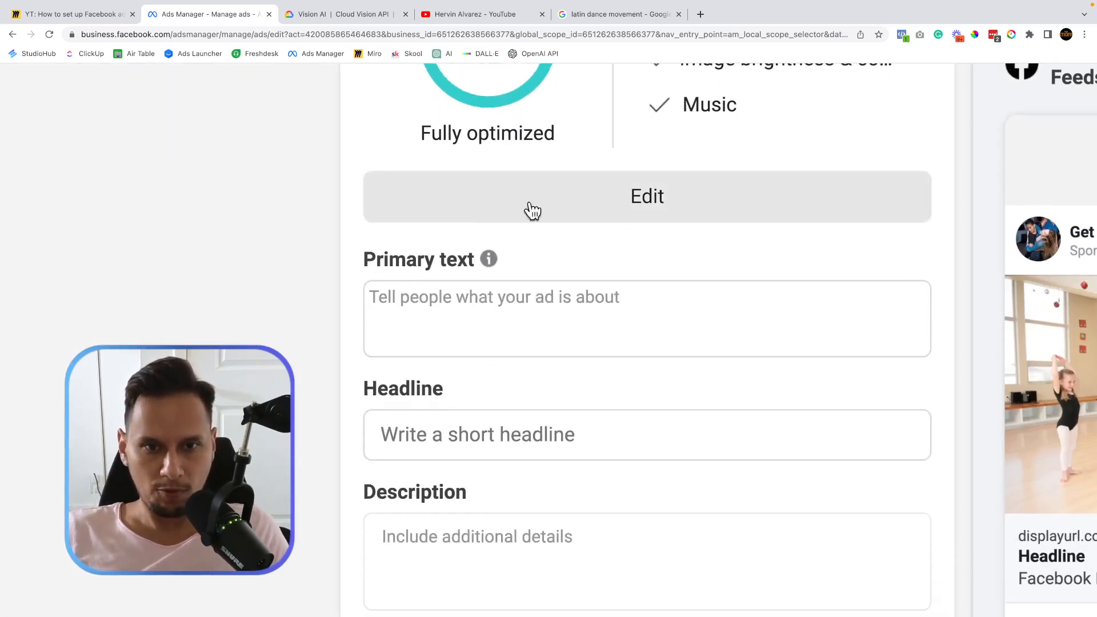
pyautogui.hscroll(5, 543, 259)
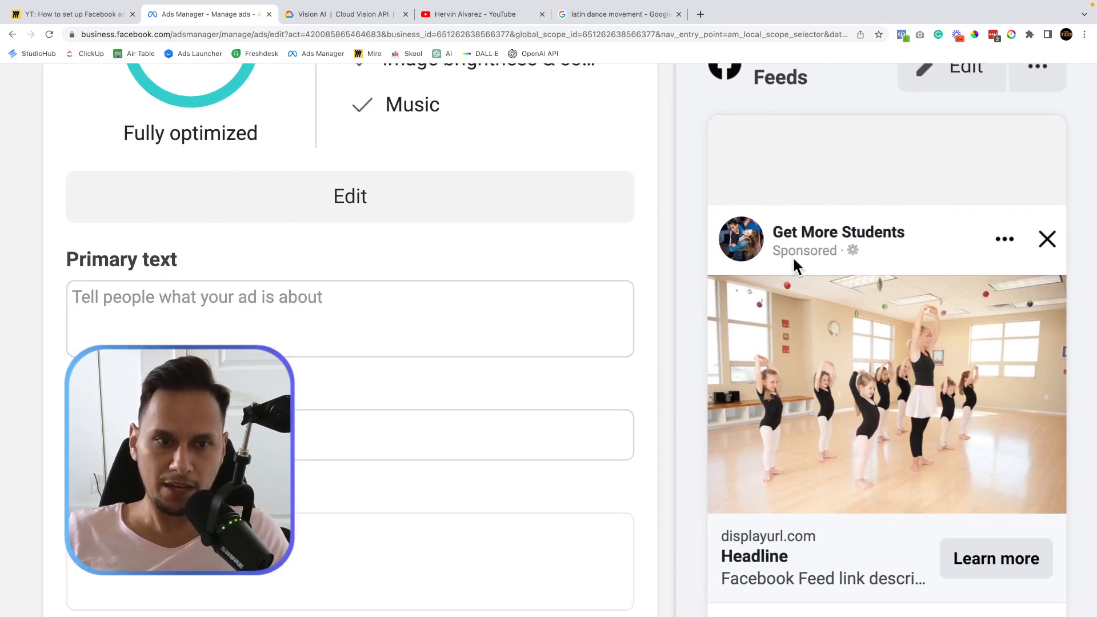
pyautogui.hscroll(-3, 517, 308)
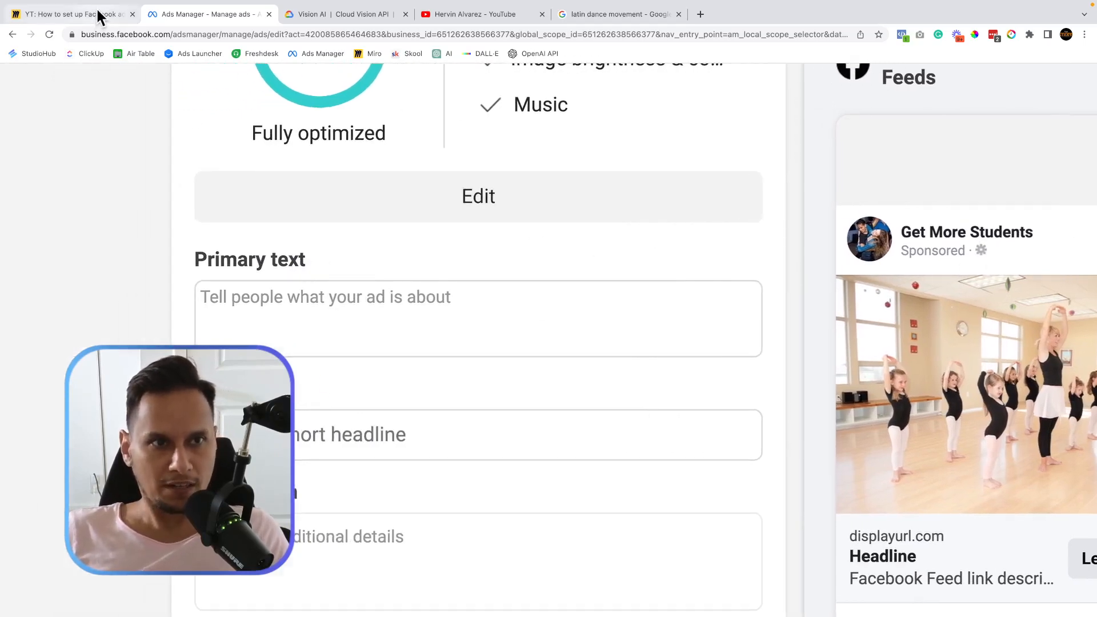
# Copy all the text in Miro's Ad Copy box, then return to the Ads Manager ad form.
pyautogui.click(98, 14)
pyautogui.scroll(8, 297, 283)
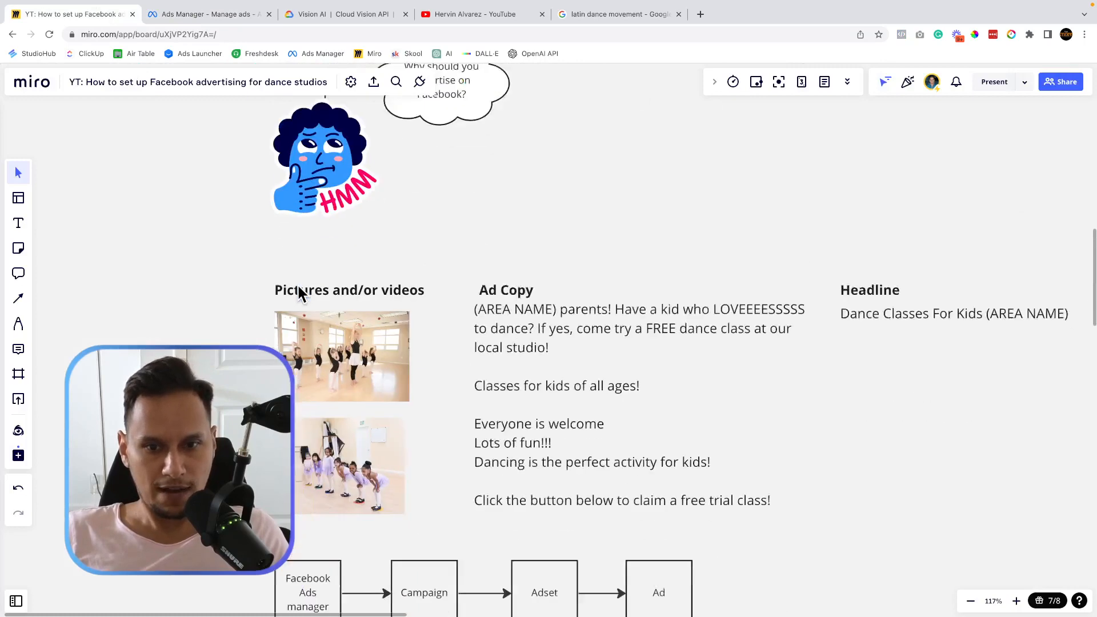
pyautogui.scroll(-1, 536, 337)
pyautogui.scroll(10, 536, 337)
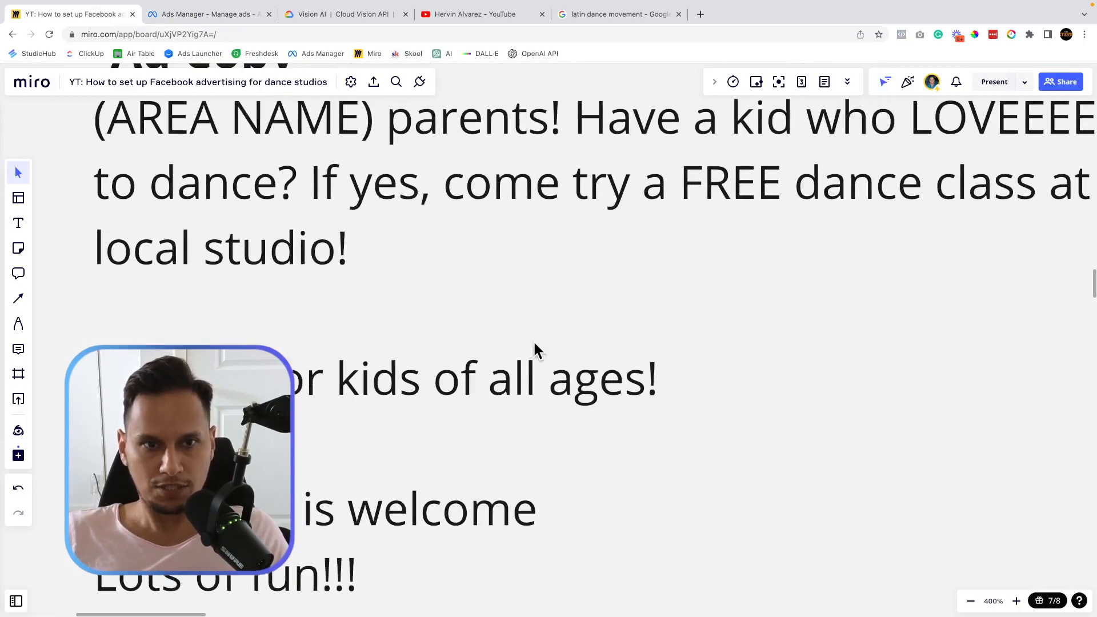
pyautogui.scroll(-8, 533, 341)
pyautogui.click(526, 338)
pyautogui.click(525, 336)
pyautogui.hotkey('ctrl', 'a')
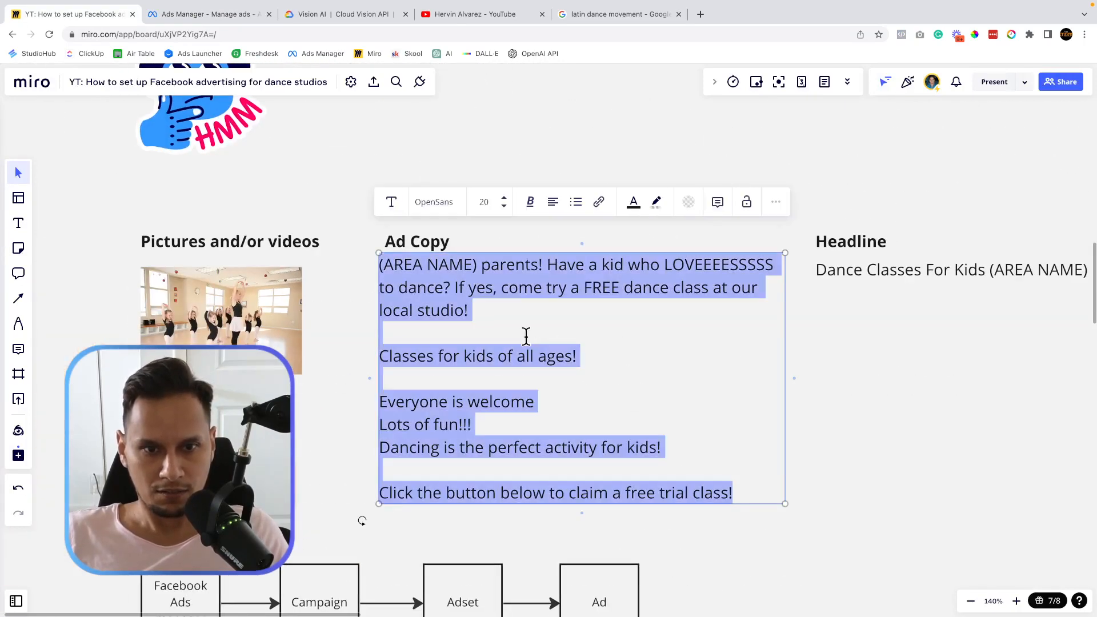
pyautogui.rightClick(494, 291)
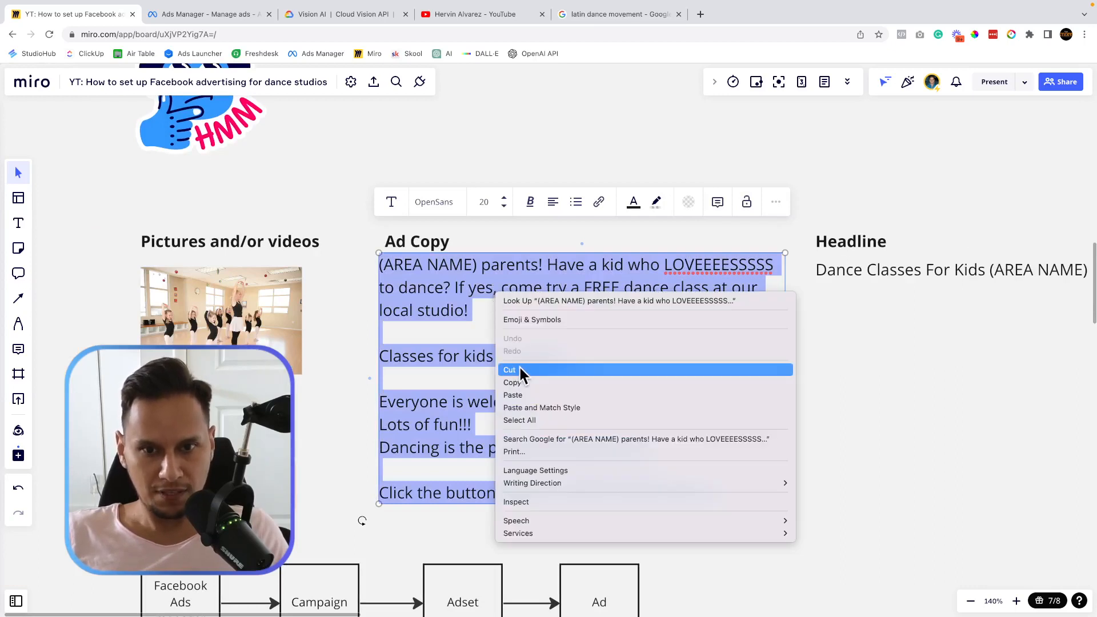
pyautogui.click(522, 382)
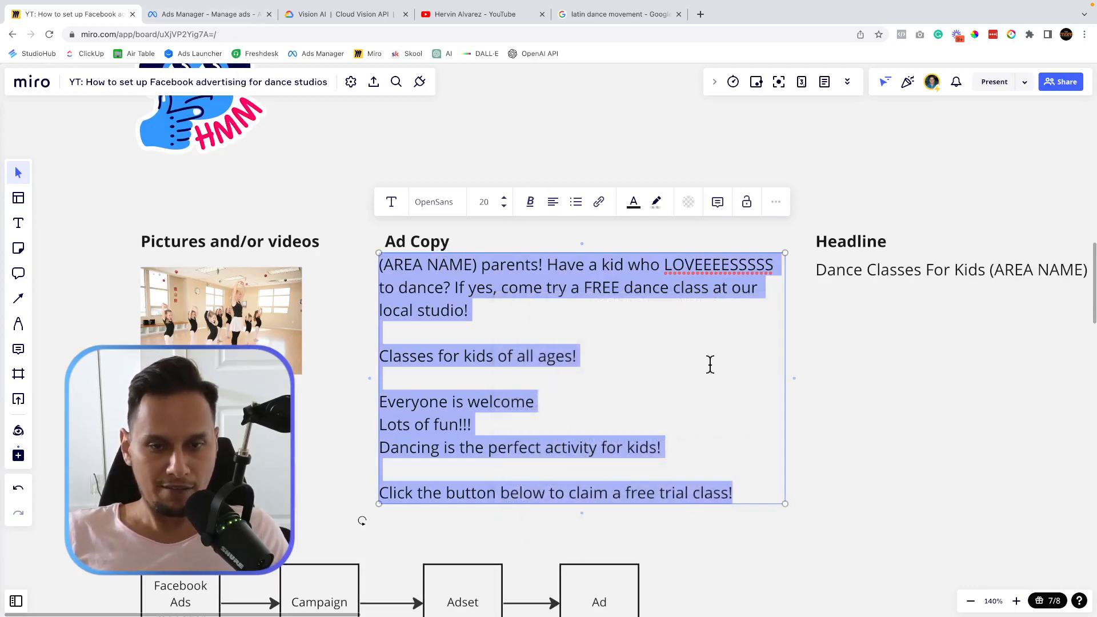
pyautogui.click(472, 12)
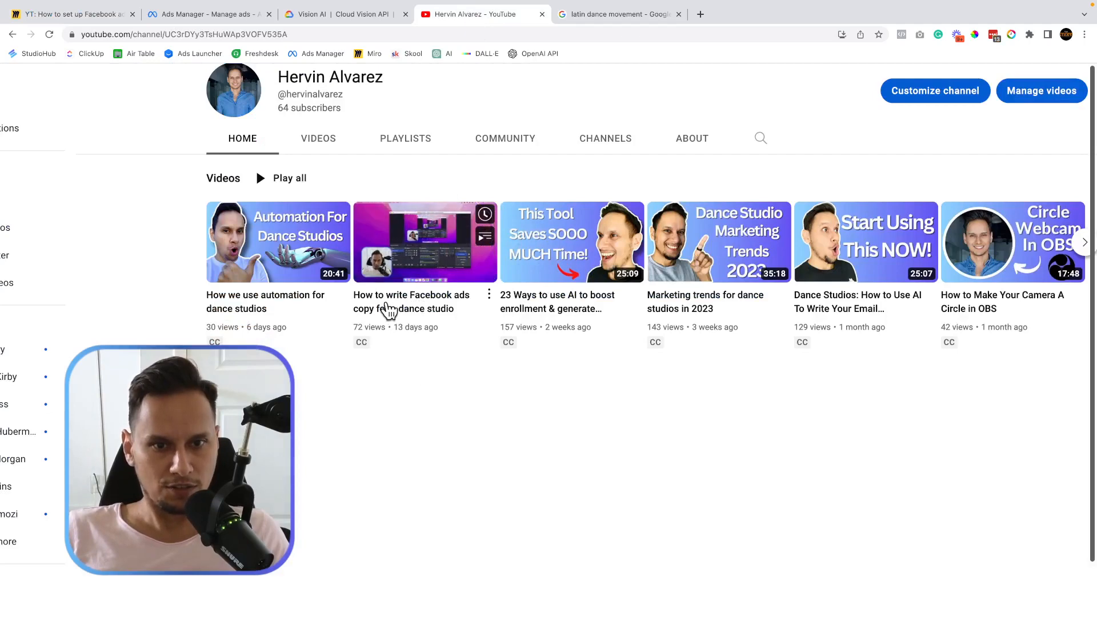
pyautogui.click(195, 19)
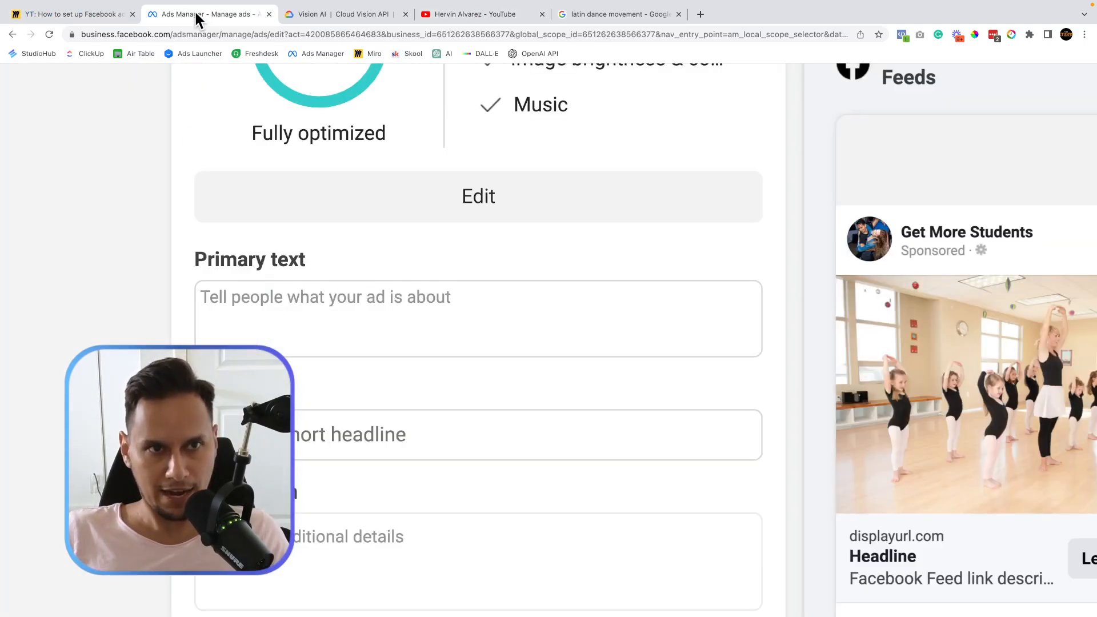
# Paste the Miro ad copy into Primary text and select its (AREA NAME) placeholder.
pyautogui.rightClick(297, 303)
pyautogui.click(337, 386)
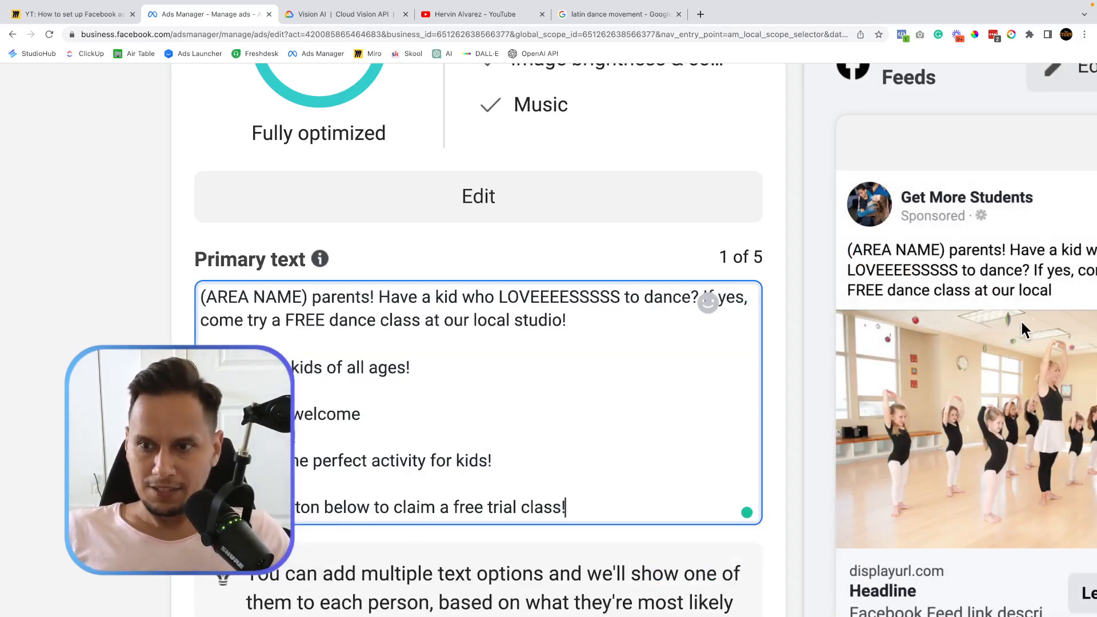
pyautogui.hscroll(3, 1010, 321)
pyautogui.hscroll(2, 1010, 321)
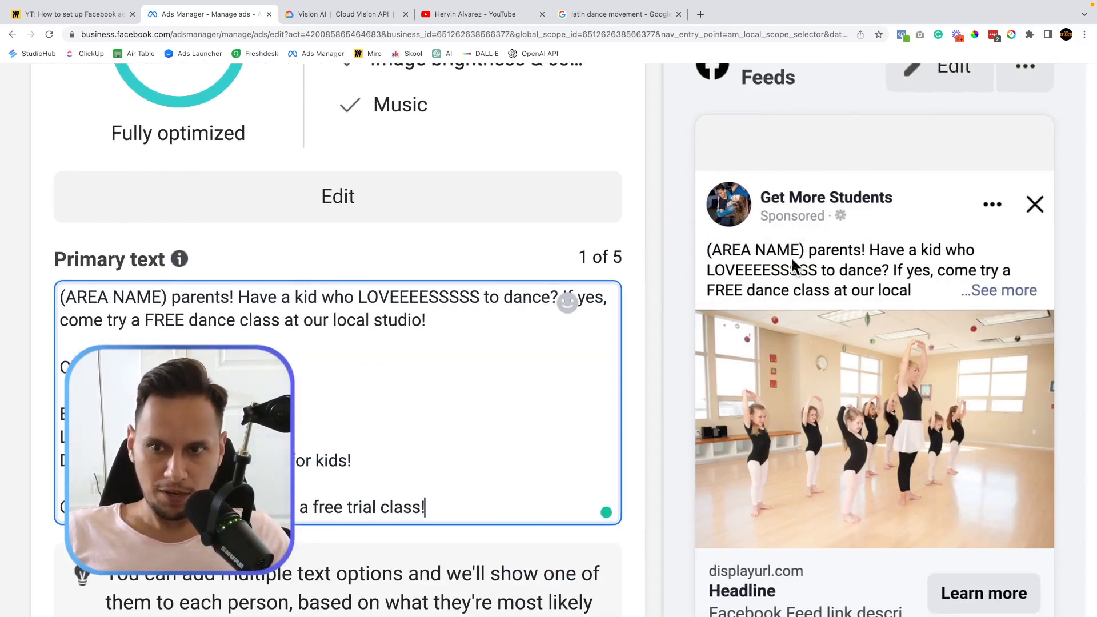
pyautogui.hscroll(-5, 798, 297)
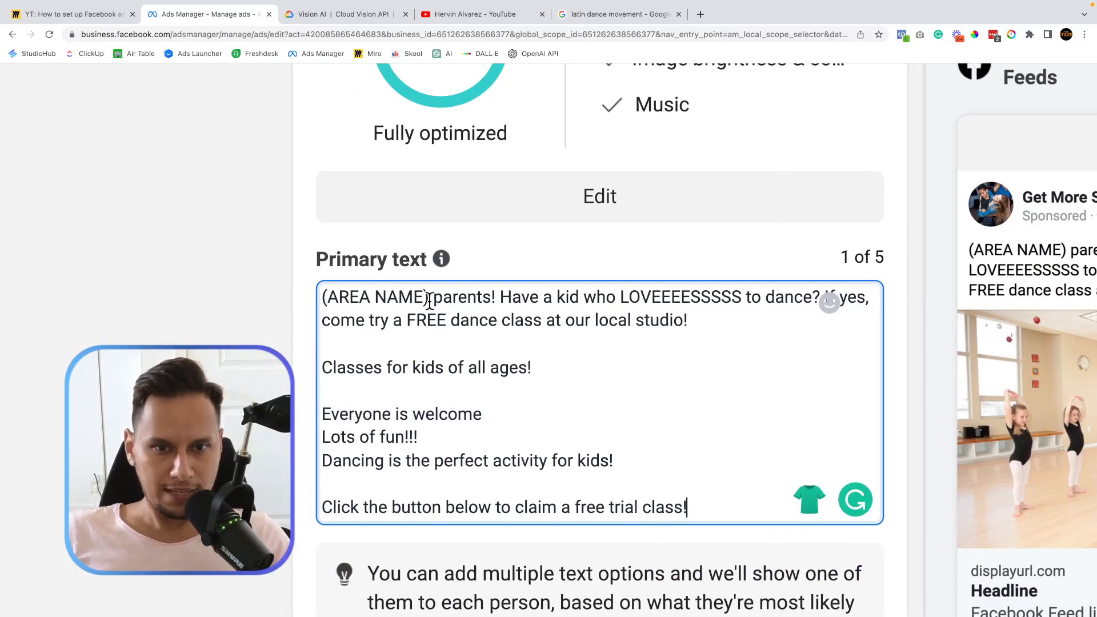
pyautogui.moveTo(429, 297); pyautogui.dragTo(309, 308)
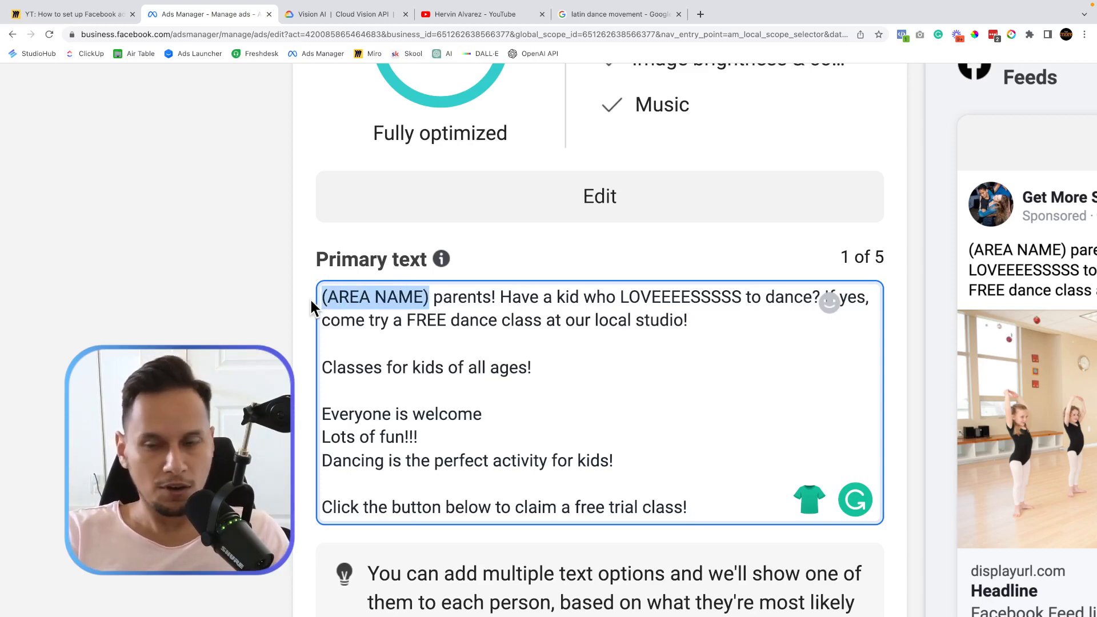
# Check the Pembroke Pines address in the studio's Google business listing.
pyautogui.click(585, 17)
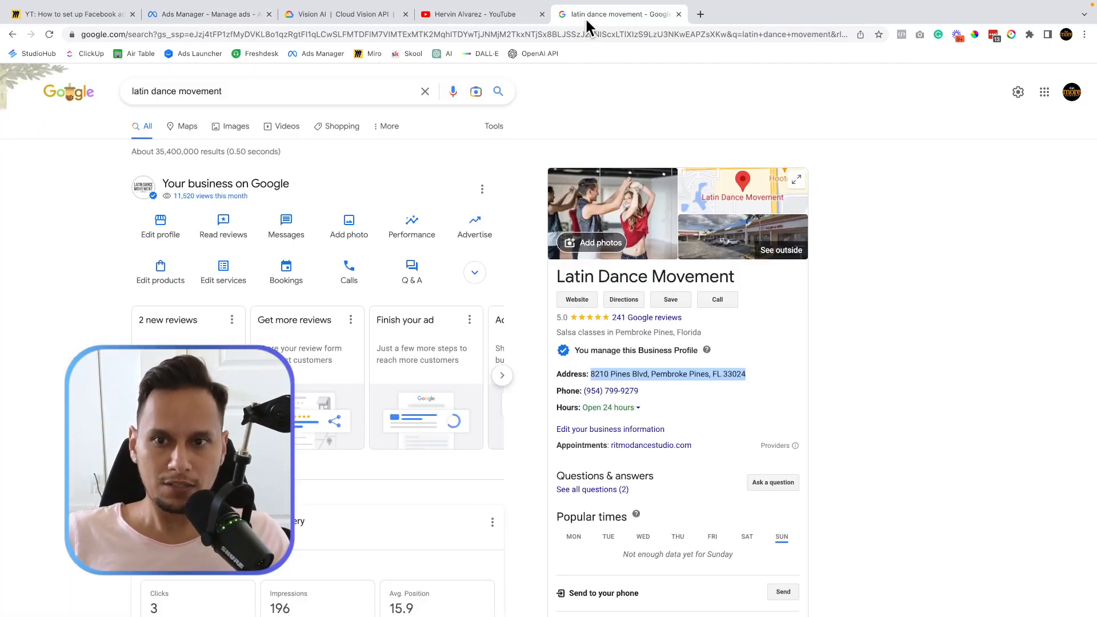
pyautogui.doubleClick(675, 374)
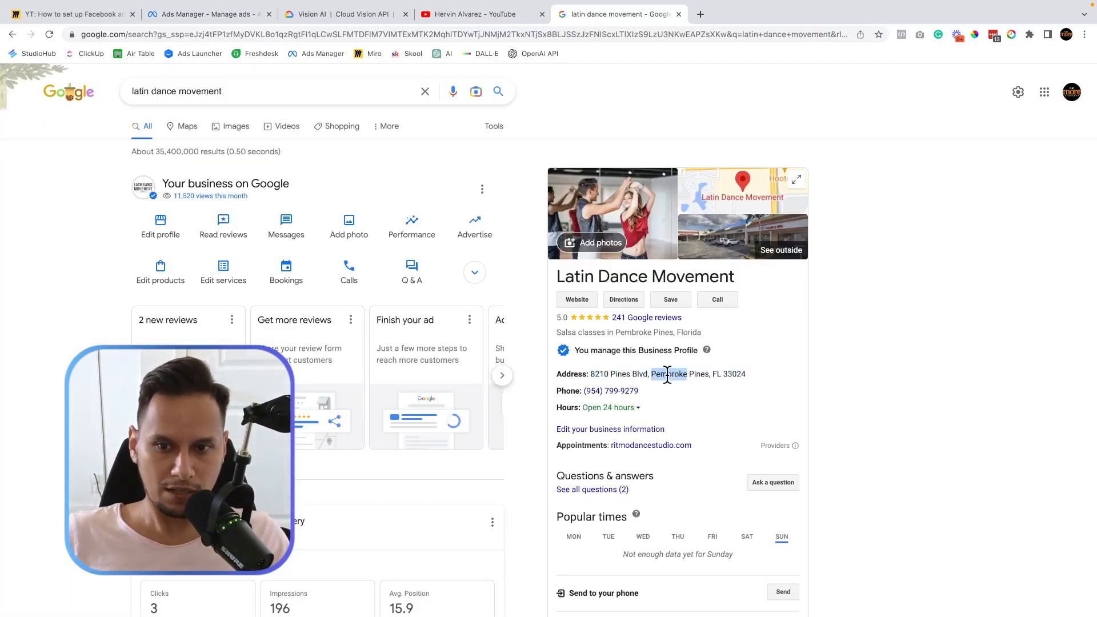
pyautogui.click(662, 375)
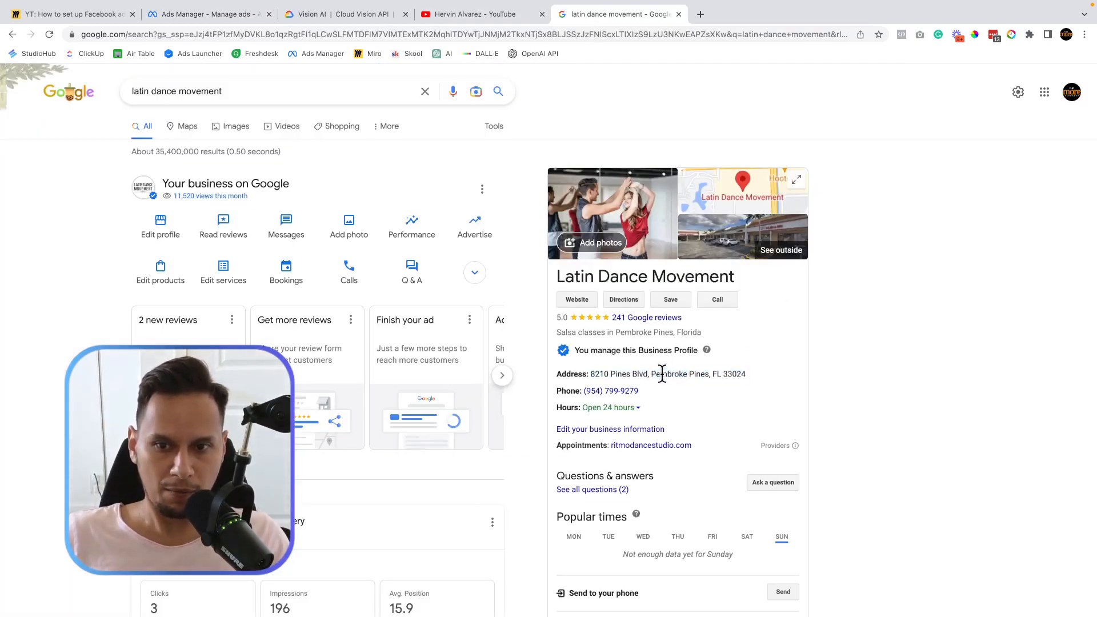
# Replace the Primary text's (AREA NAME) placeholder with 'Pembroke Pines'.
pyautogui.click(86, 23)
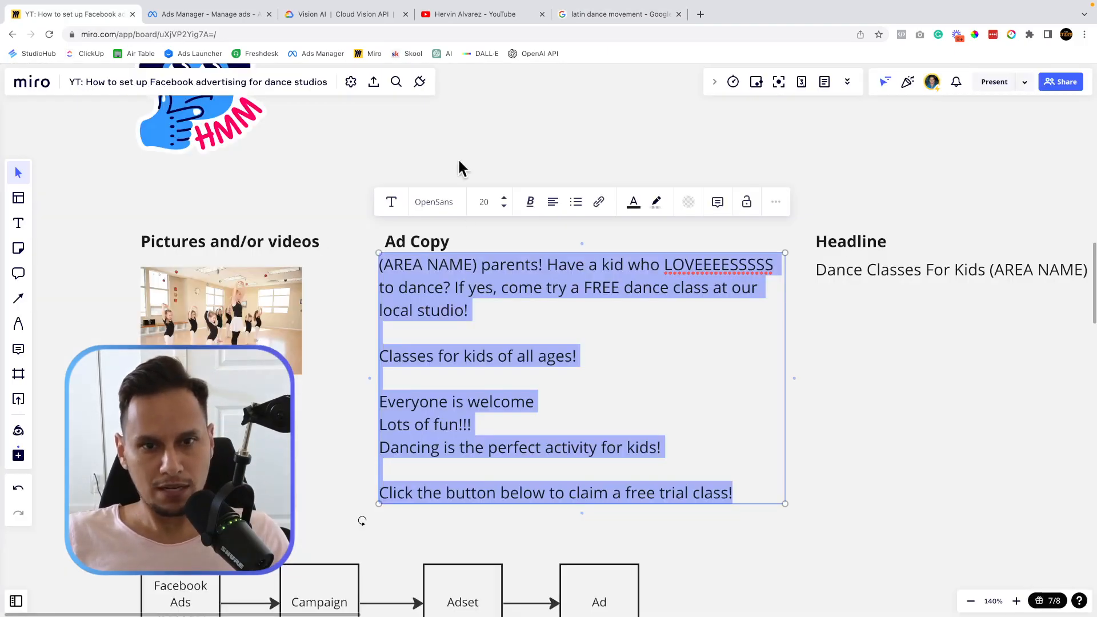
pyautogui.click(216, 14)
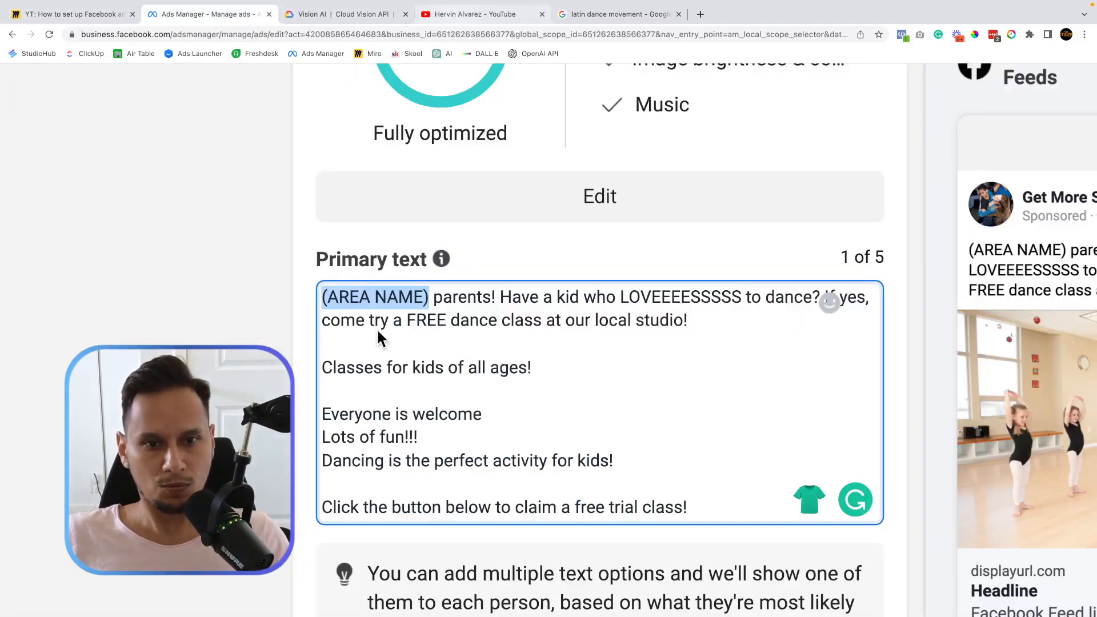
pyautogui.write('Pe')
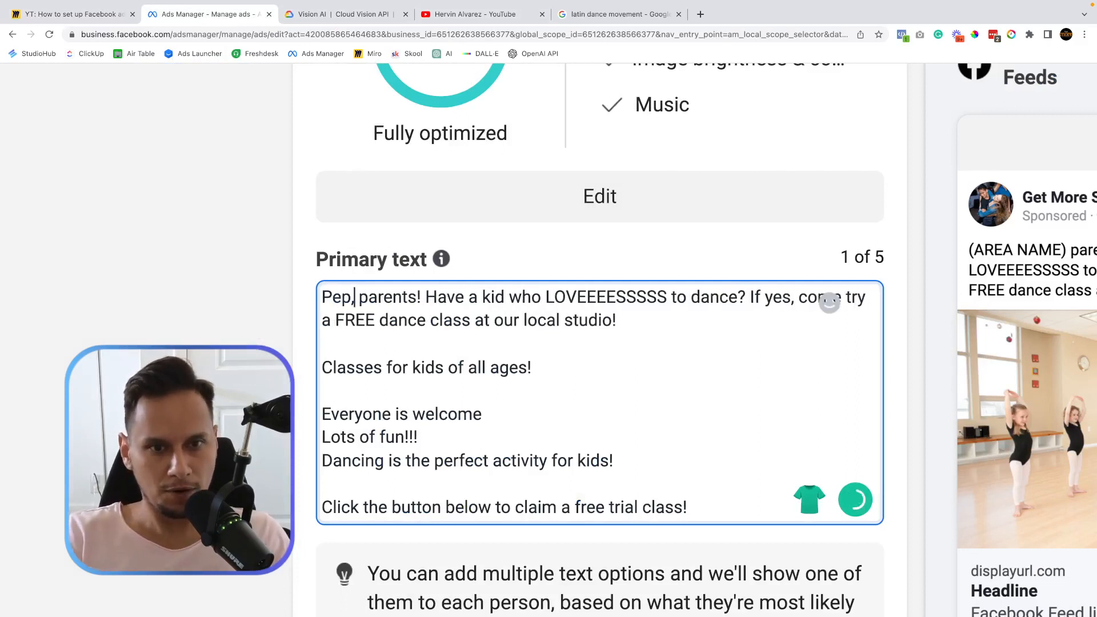
pyautogui.write('mbroke ')
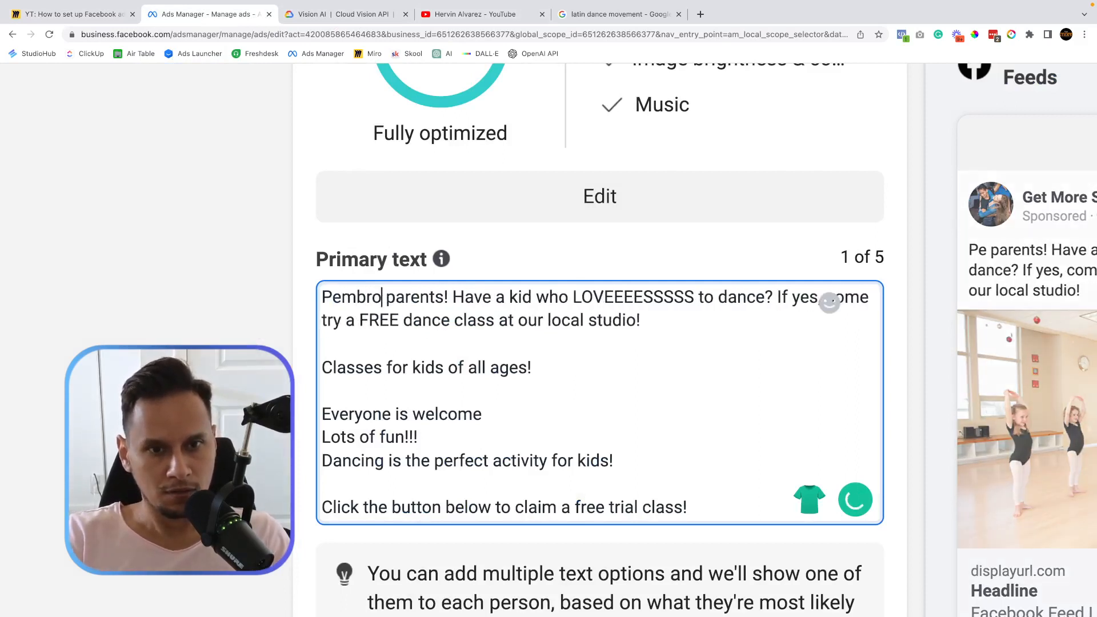
pyautogui.write('Pines')
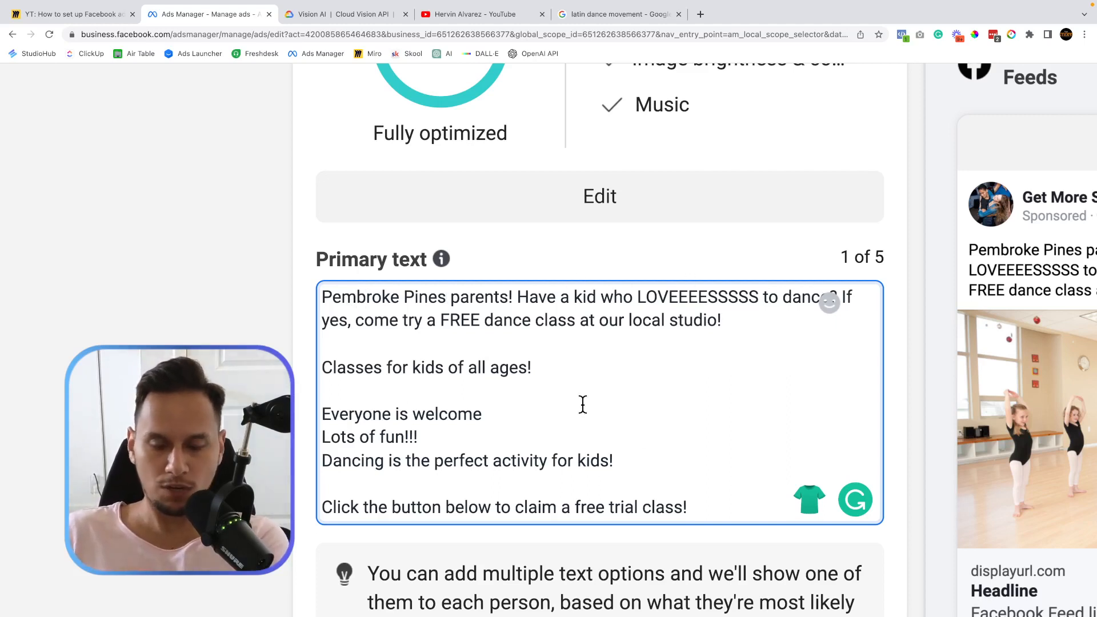
pyautogui.scroll(-1, 583, 405)
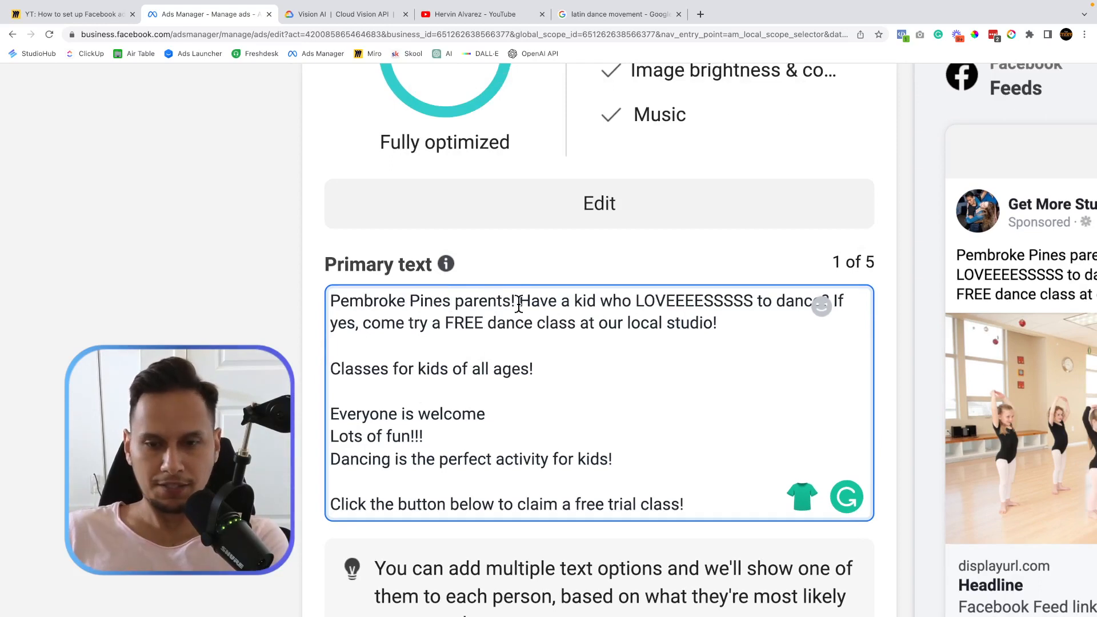
pyautogui.hscroll(1, 518, 304)
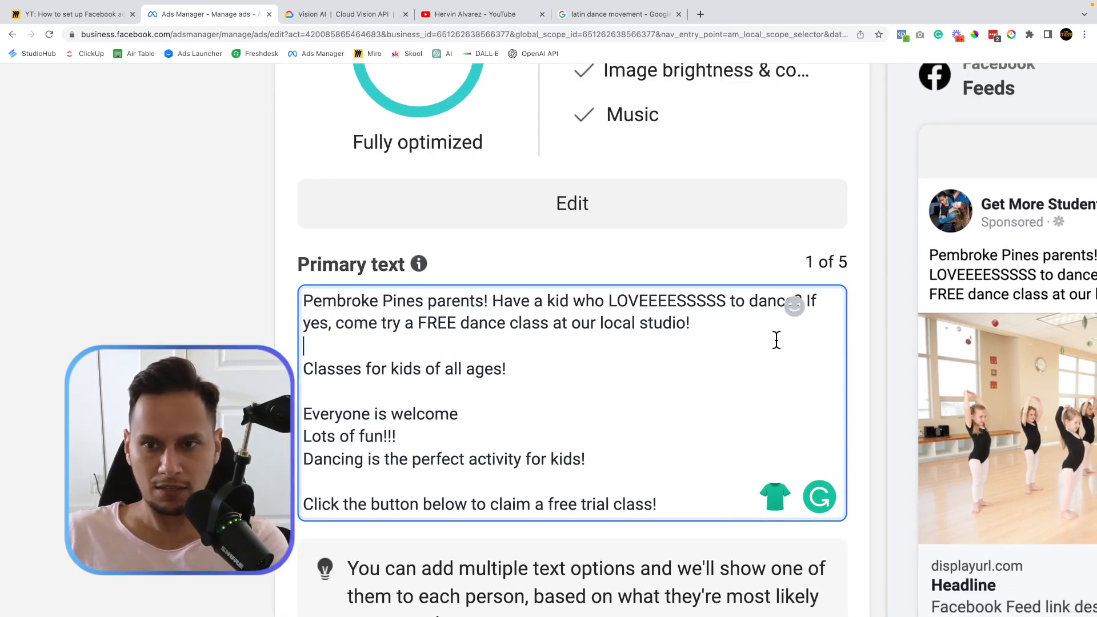
pyautogui.scroll(-1, 791, 323)
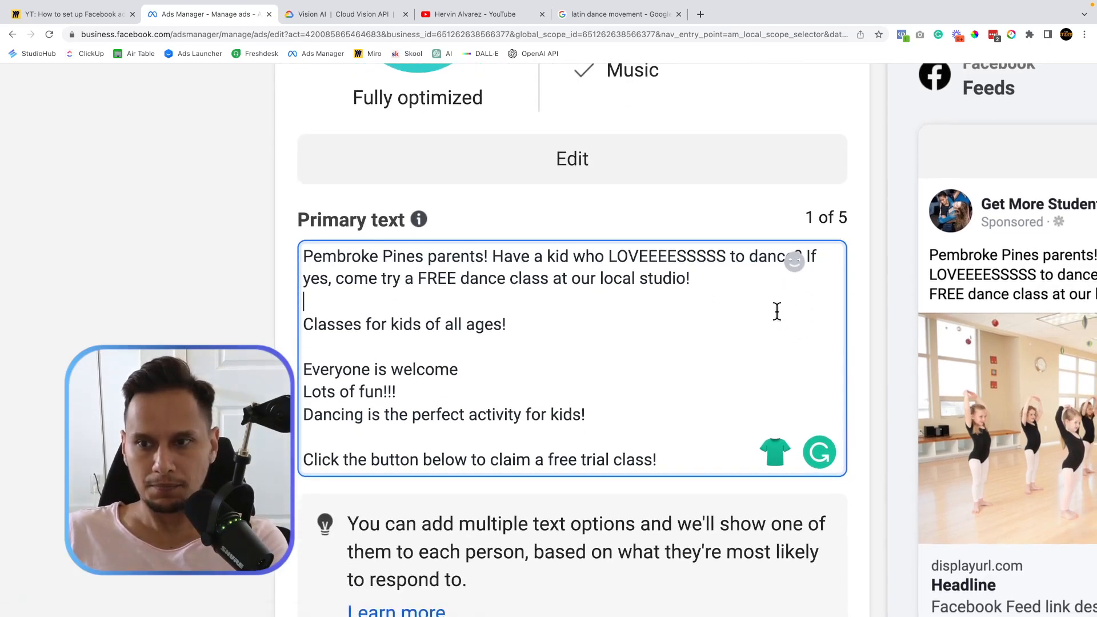
pyautogui.hscroll(-1, 776, 309)
pyautogui.hscroll(1, 776, 310)
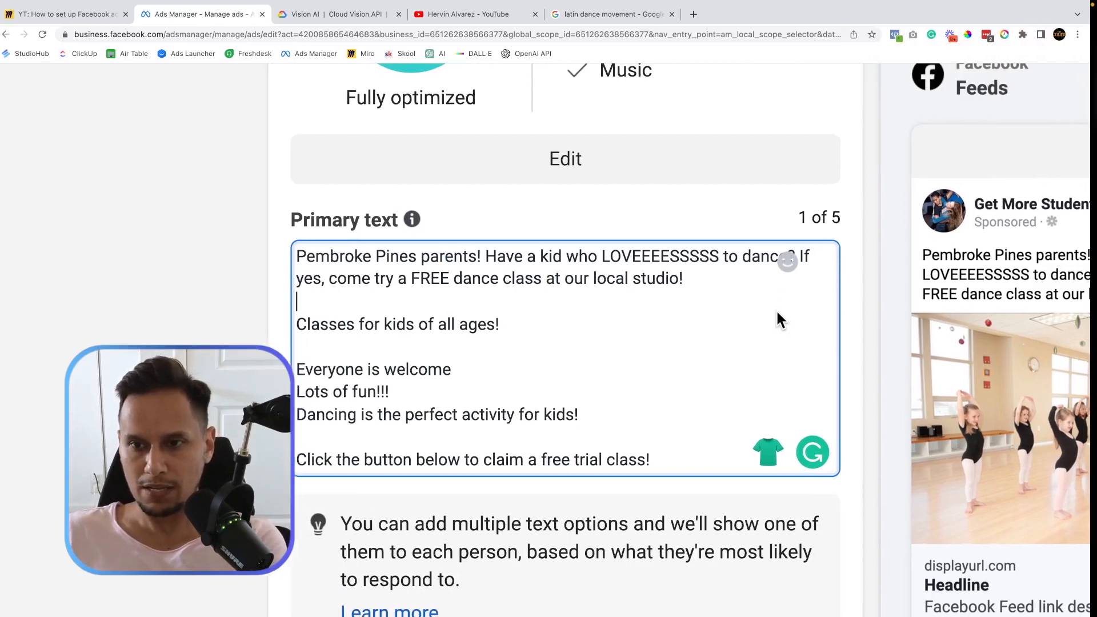
pyautogui.hscroll(5, 829, 294)
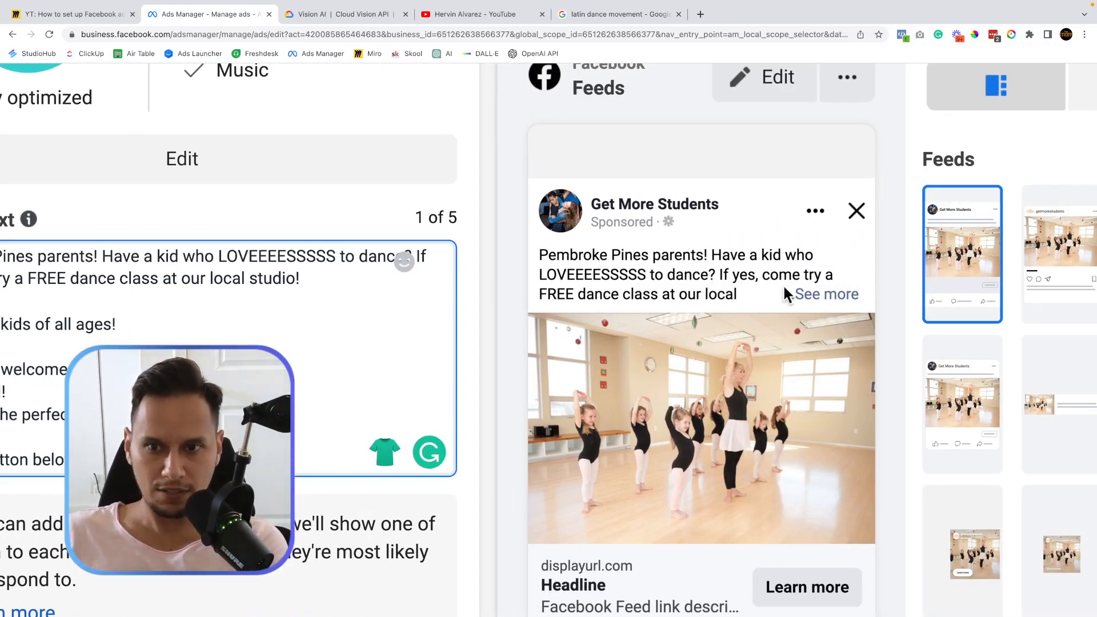
# Expand the feed preview with '...See more' and review the full ad copy.
pyautogui.click(857, 296)
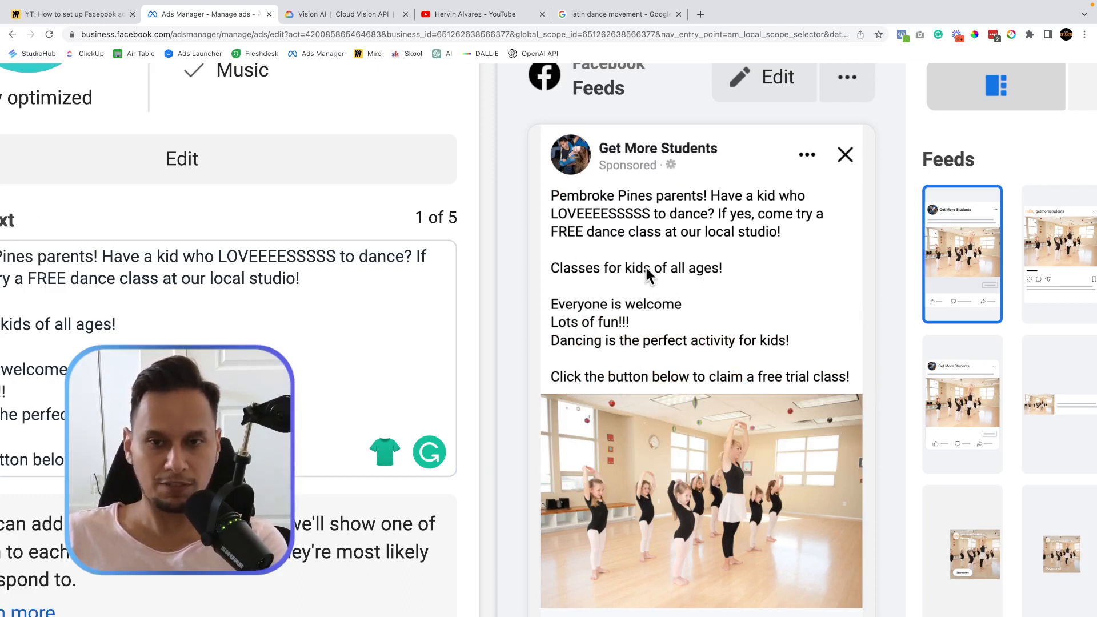
pyautogui.scroll(-1, 646, 265)
pyautogui.scroll(-4, 646, 265)
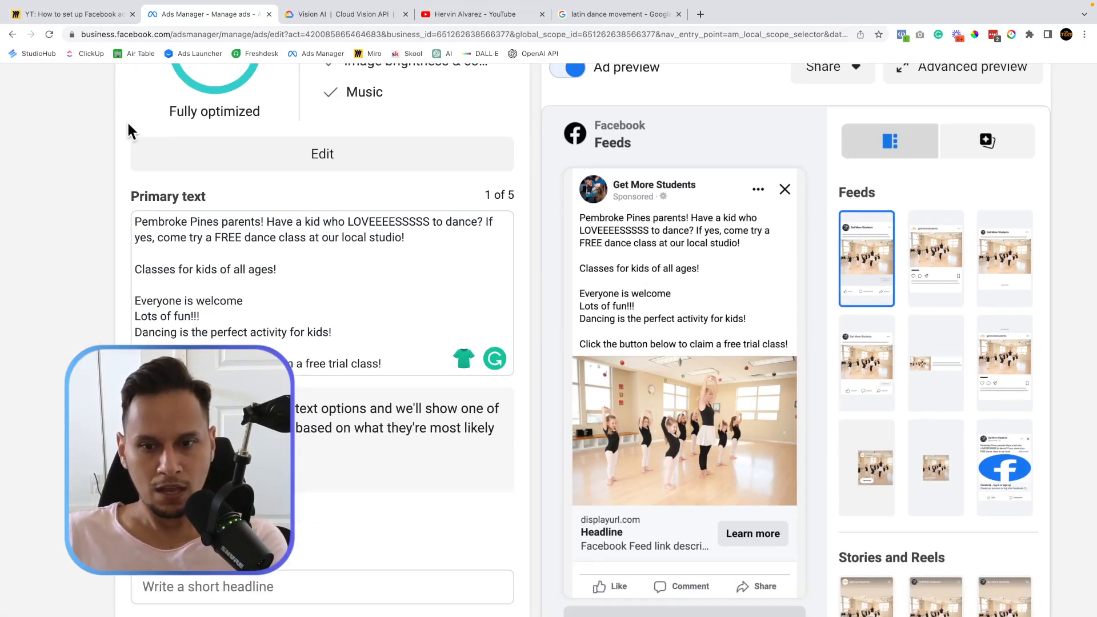
pyautogui.scroll(-1, 202, 321)
pyautogui.hscroll(-2, 202, 321)
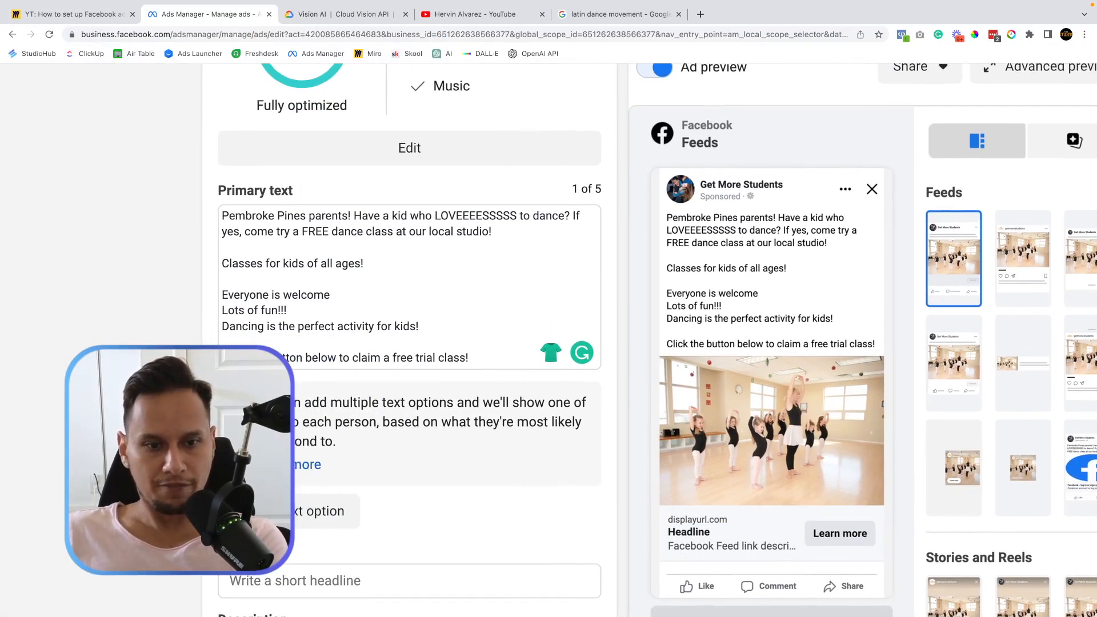
pyautogui.hscroll(-1, 203, 321)
pyautogui.scroll(-1, 203, 321)
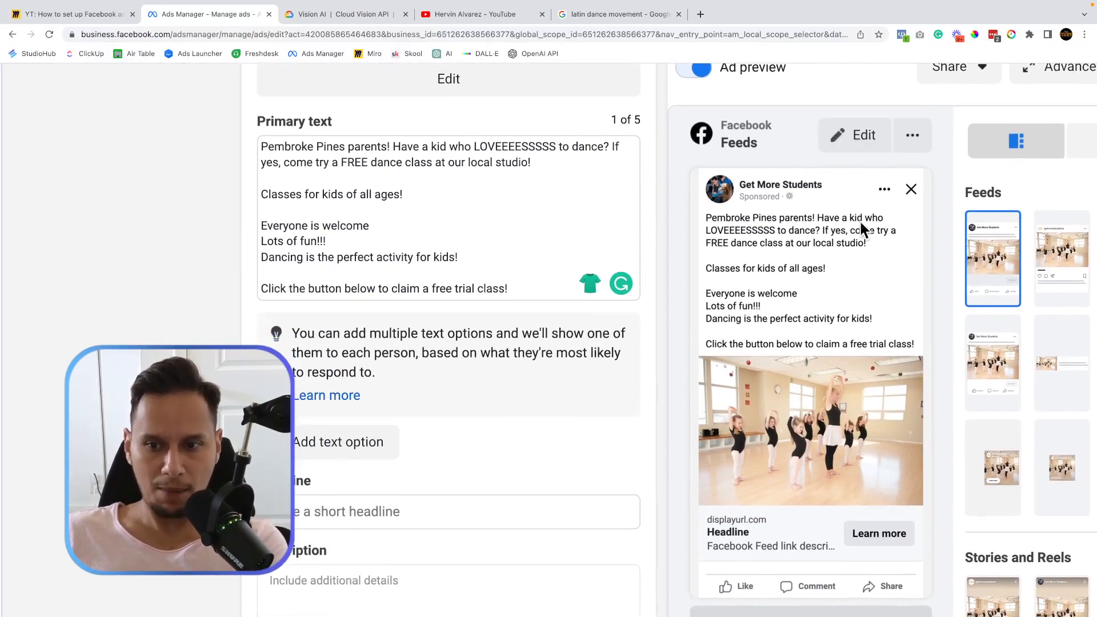
# Copy the 'Dance Classes For Kids' headline from Miro and paste it into the Headline field.
pyautogui.click(91, 14)
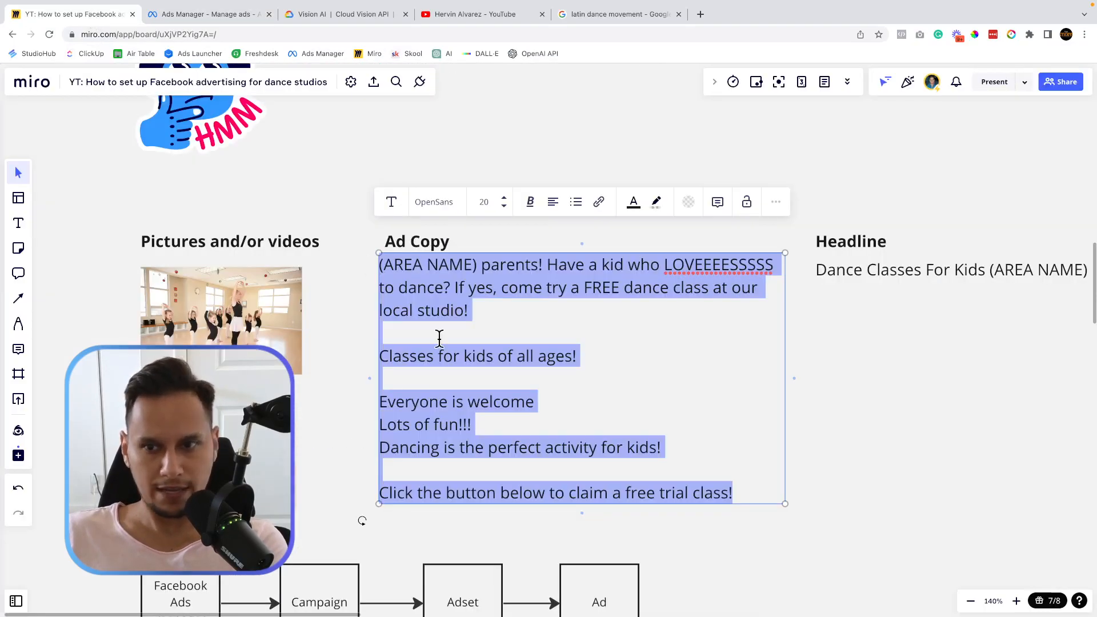
pyautogui.hscroll(8, 440, 338)
pyautogui.scroll(1, 440, 339)
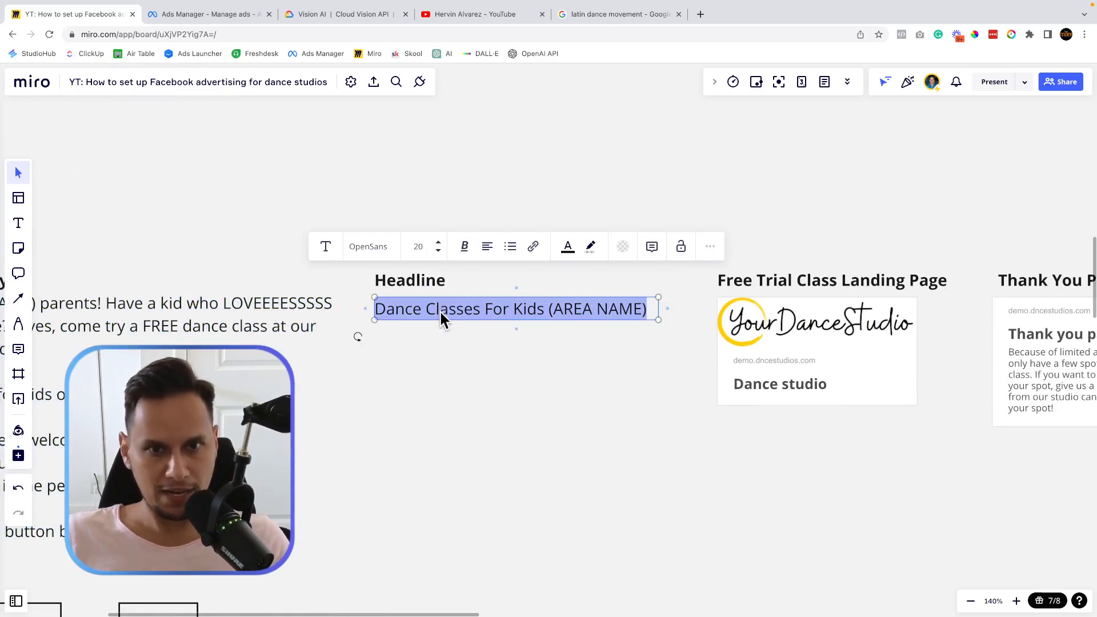
pyautogui.rightClick(440, 310)
pyautogui.click(478, 398)
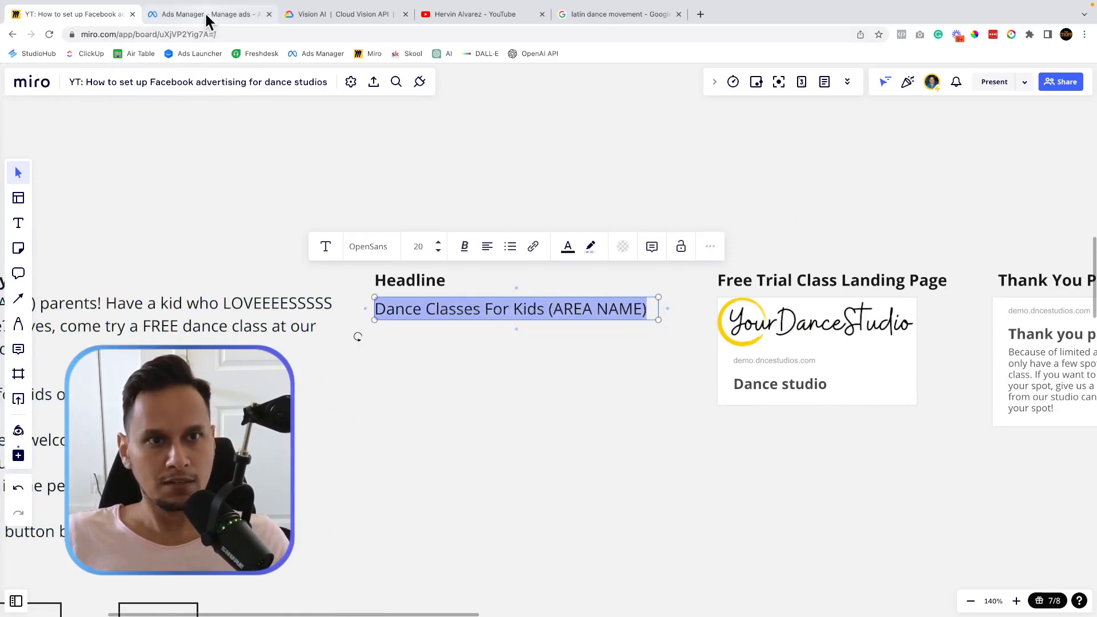
pyautogui.click(206, 16)
pyautogui.click(340, 512)
pyautogui.rightClick(339, 513)
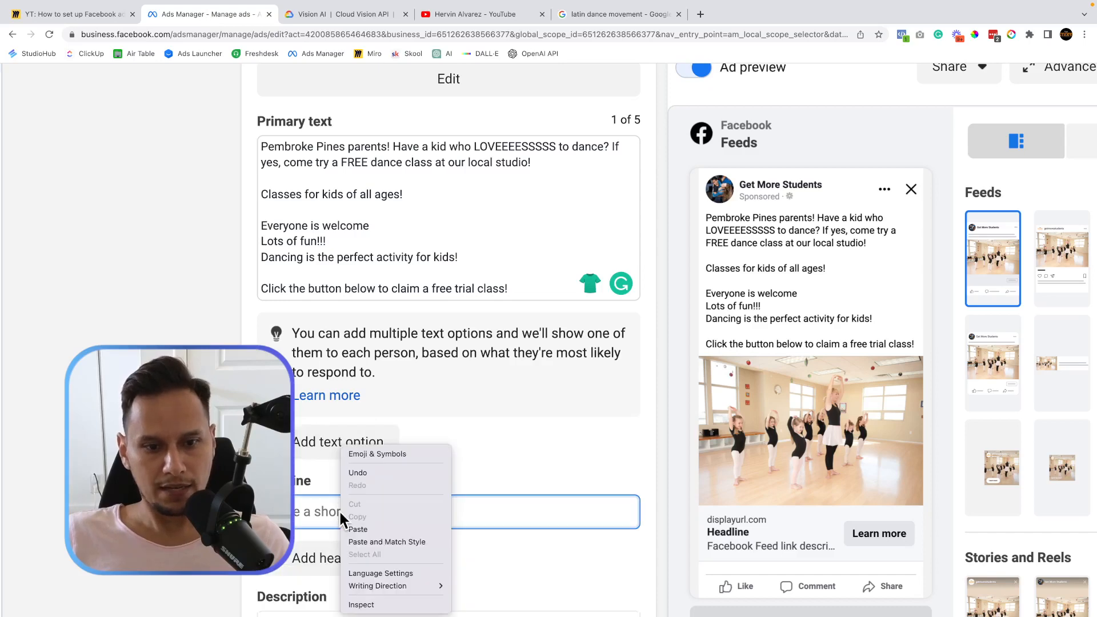
pyautogui.click(370, 526)
# Replace the headline's (AREA NAME) placeholder with 'Pembroke Pines'.
pyautogui.scroll(-1, 448, 342)
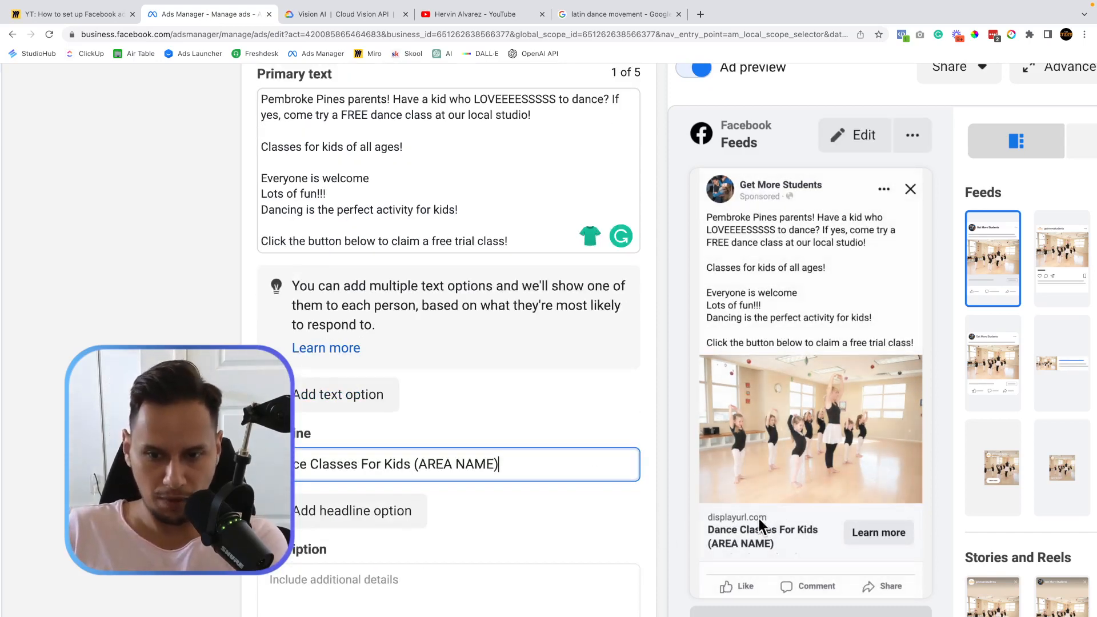
pyautogui.scroll(-1, 725, 543)
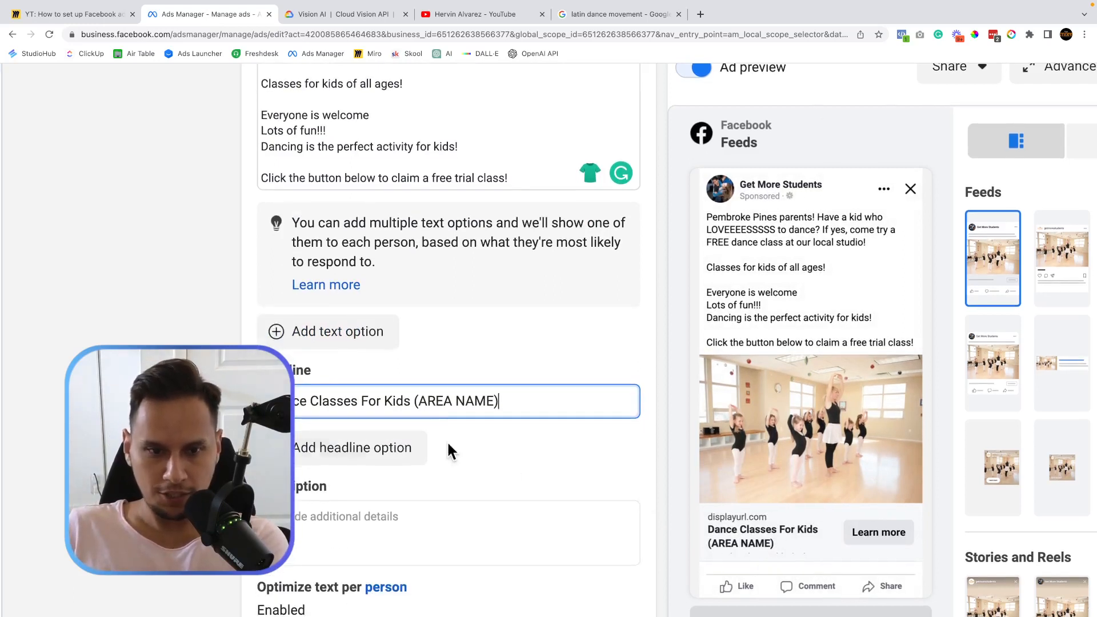
pyautogui.moveTo(417, 398)
pyautogui.mouseDown()
pyautogui.moveTo(499, 400)
pyautogui.moveTo(425, 400)
pyautogui.mouseUp()
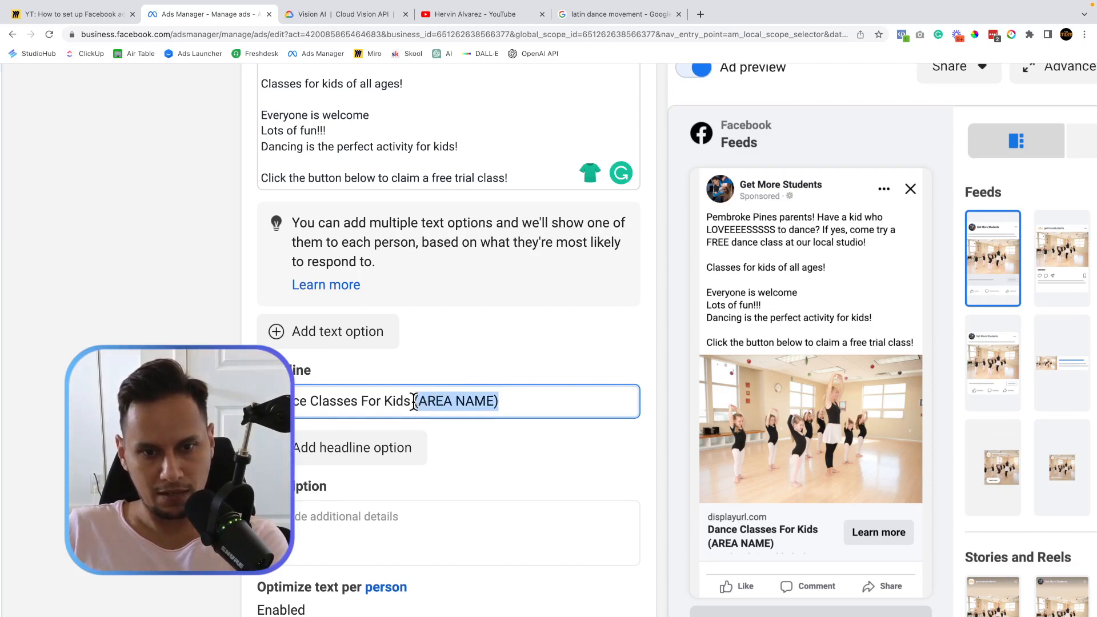
pyautogui.write('Pembroke')
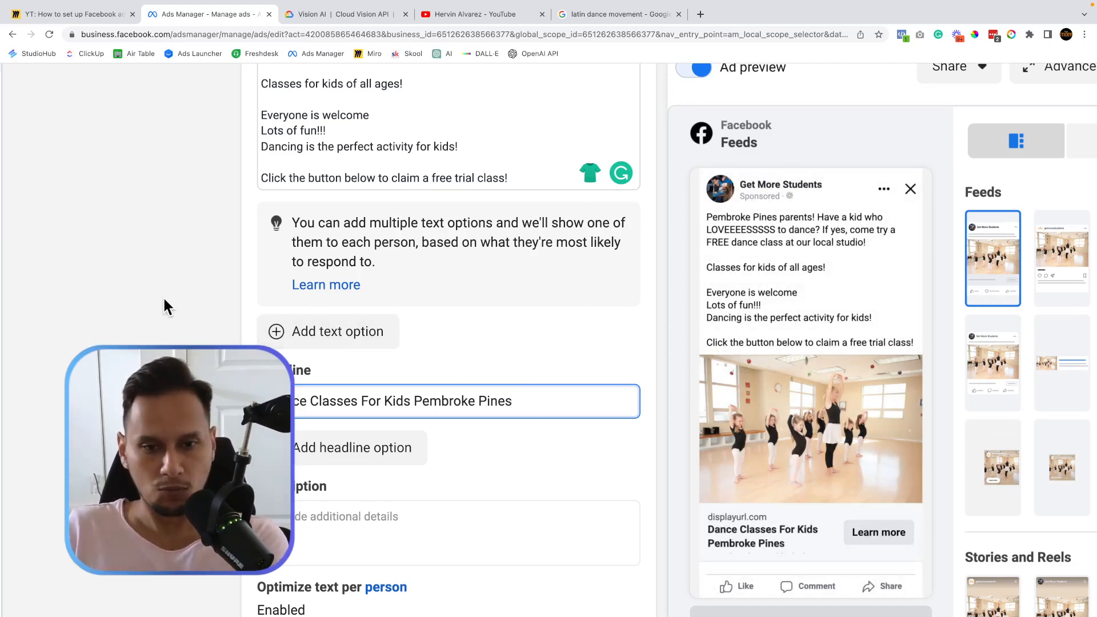
pyautogui.scroll(5, 210, 346)
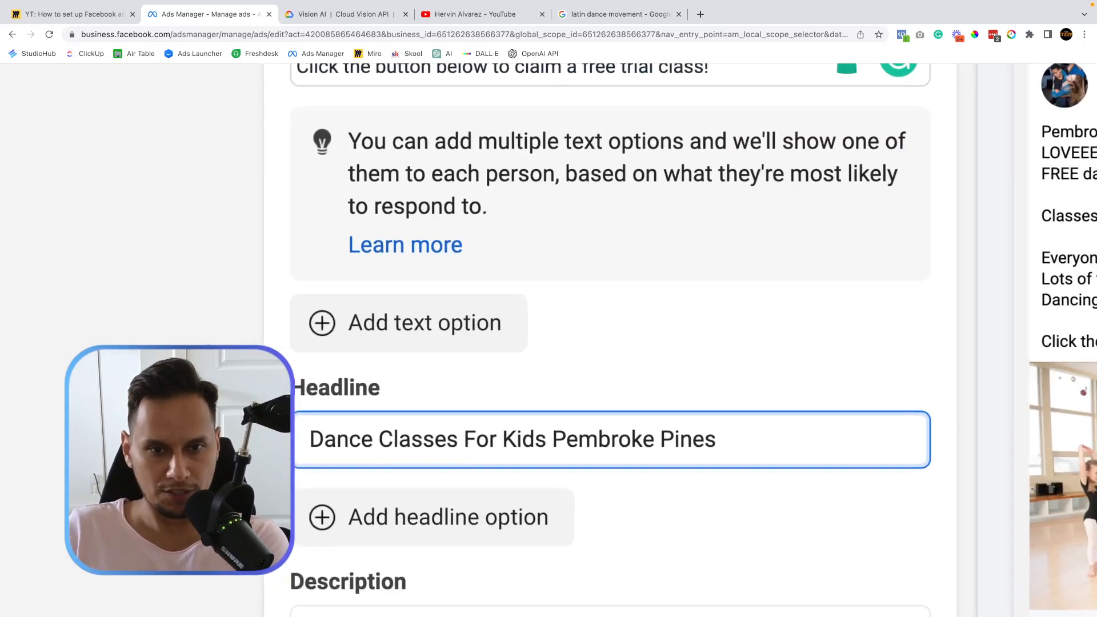
pyautogui.scroll(-4, 210, 346)
pyautogui.scroll(2, 210, 346)
pyautogui.scroll(-4, 270, 341)
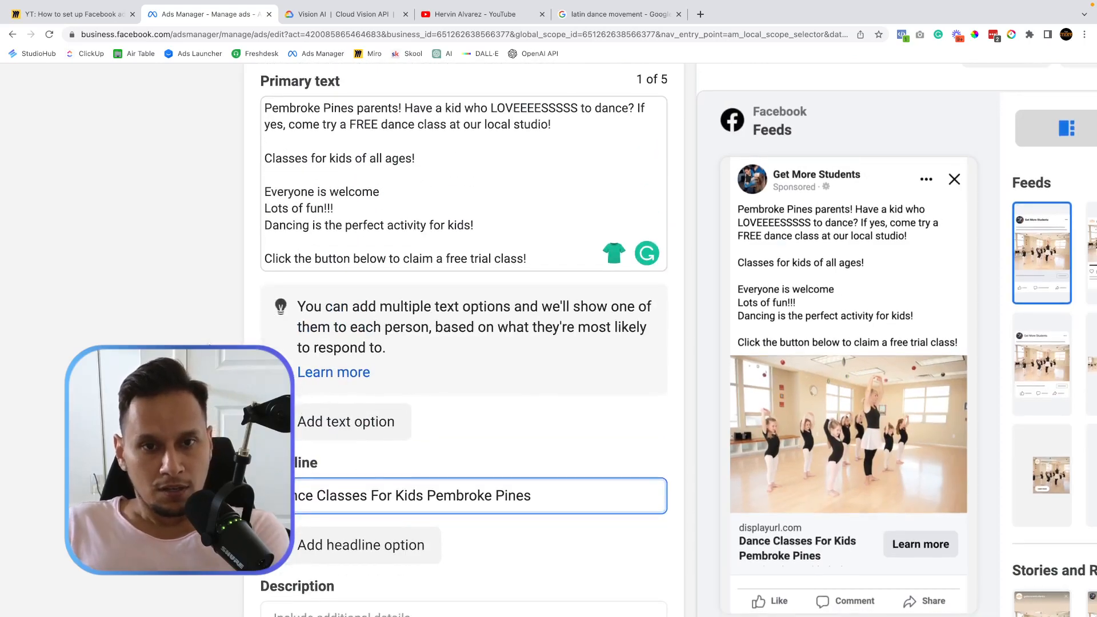
pyautogui.scroll(-2, 280, 344)
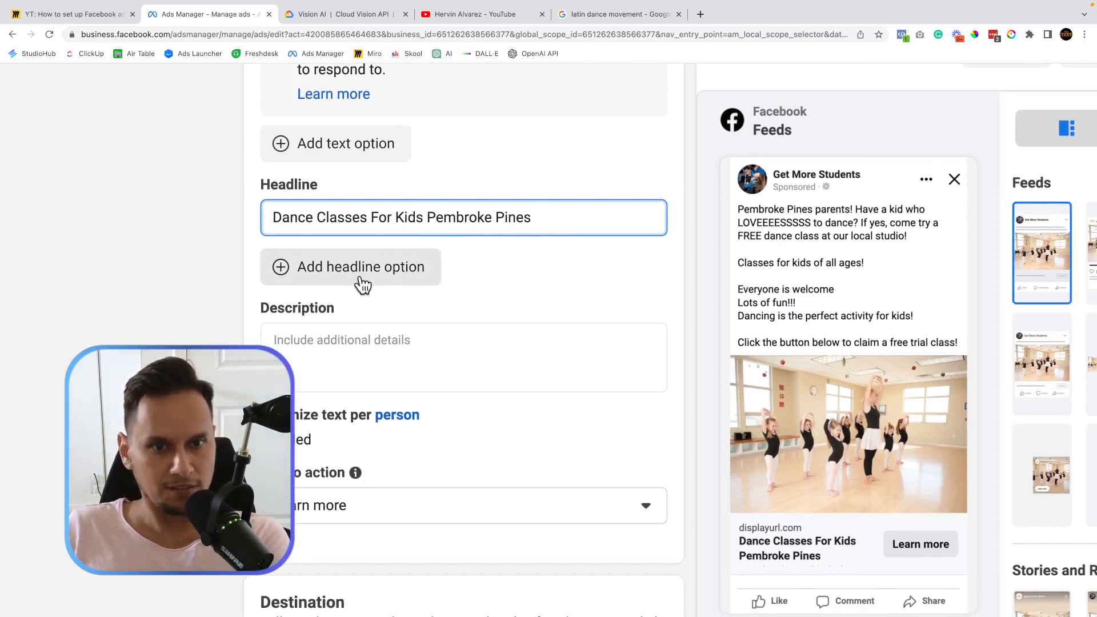
# Leave the Description as is and keep 'Learn more' as the call to action.
pyautogui.scroll(-2, 360, 284)
pyautogui.click(329, 254)
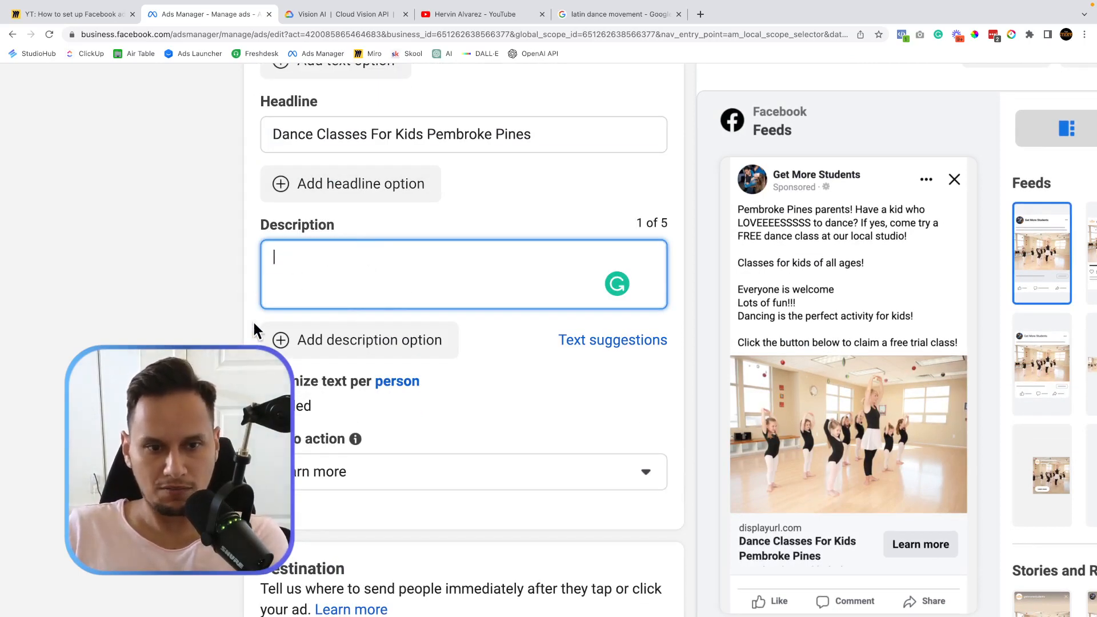
pyautogui.scroll(-2, 253, 320)
pyautogui.scroll(-1, 252, 320)
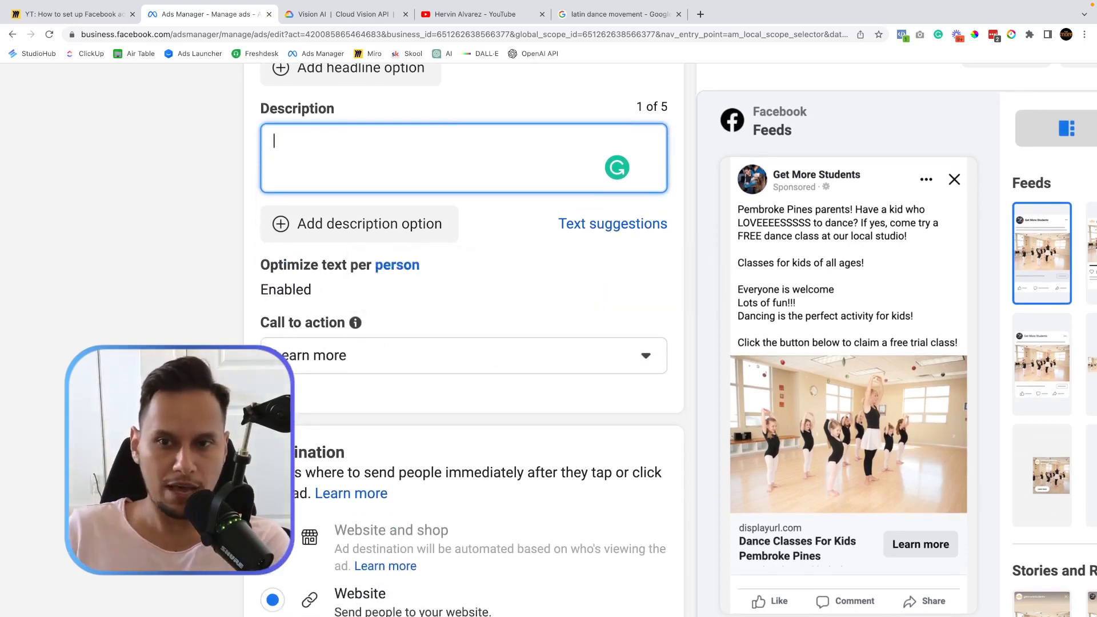
pyautogui.scroll(-2, 253, 320)
pyautogui.click(387, 282)
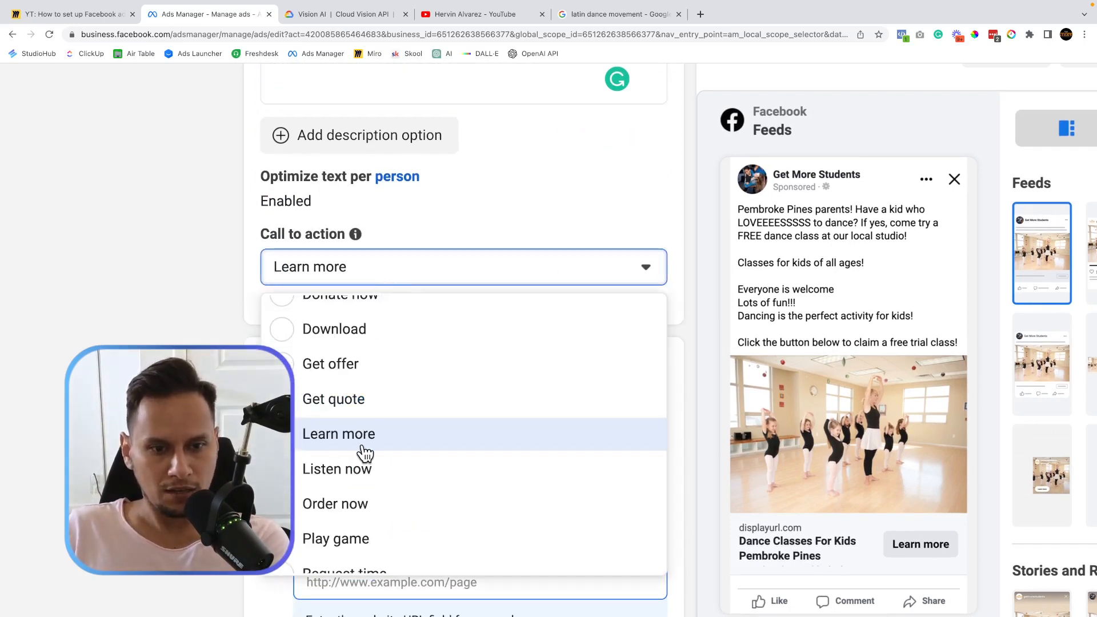
pyautogui.scroll(-3, 363, 453)
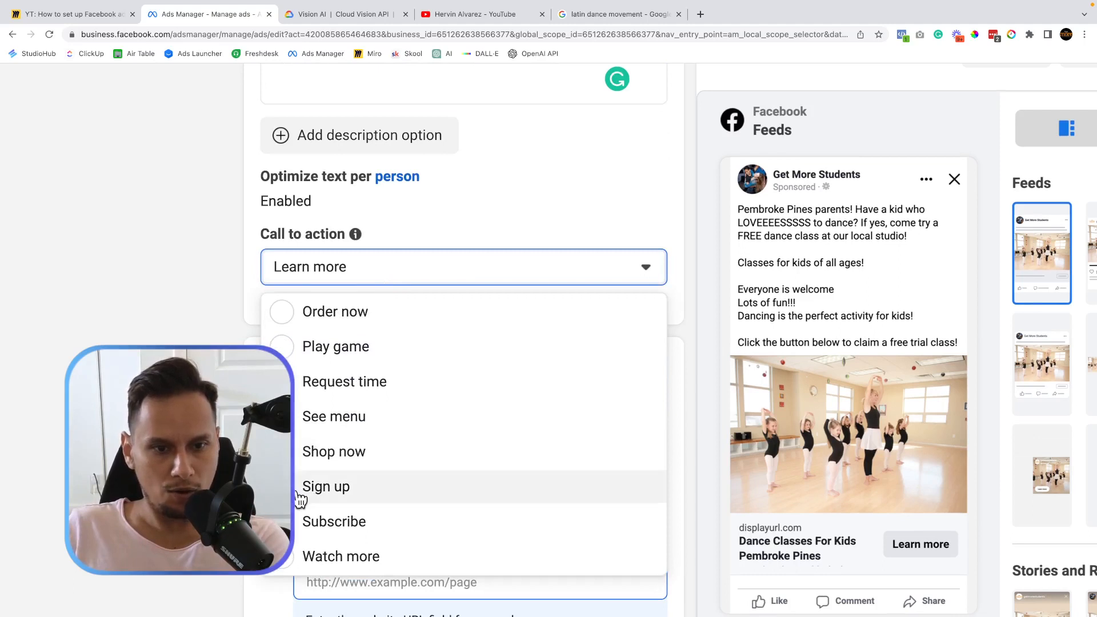
pyautogui.scroll(1, 344, 503)
pyautogui.scroll(7, 344, 507)
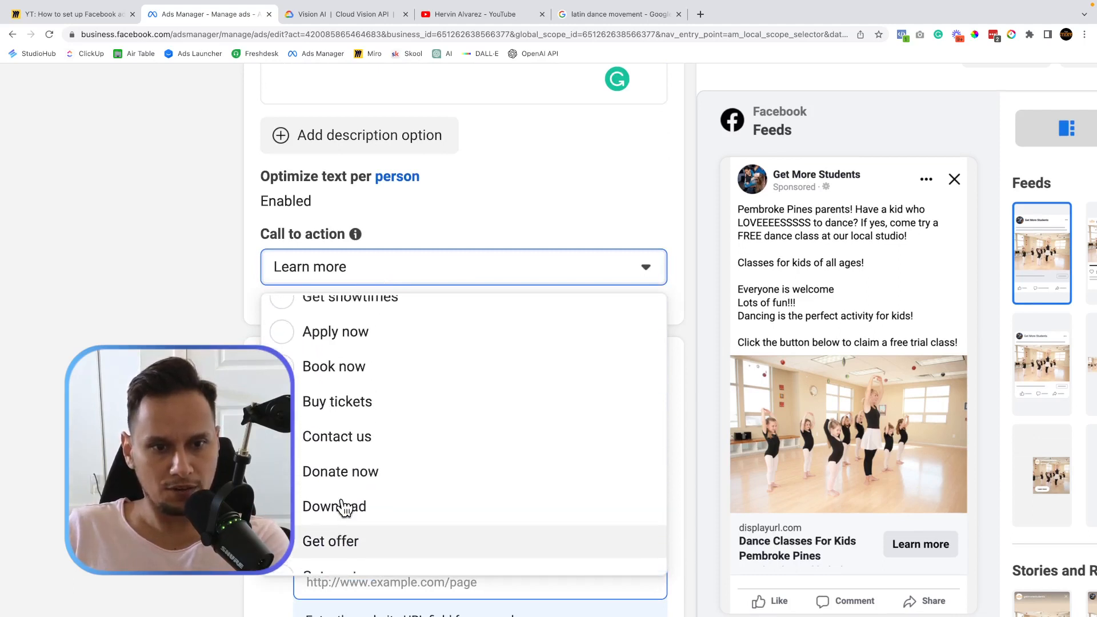
pyautogui.scroll(-5, 344, 507)
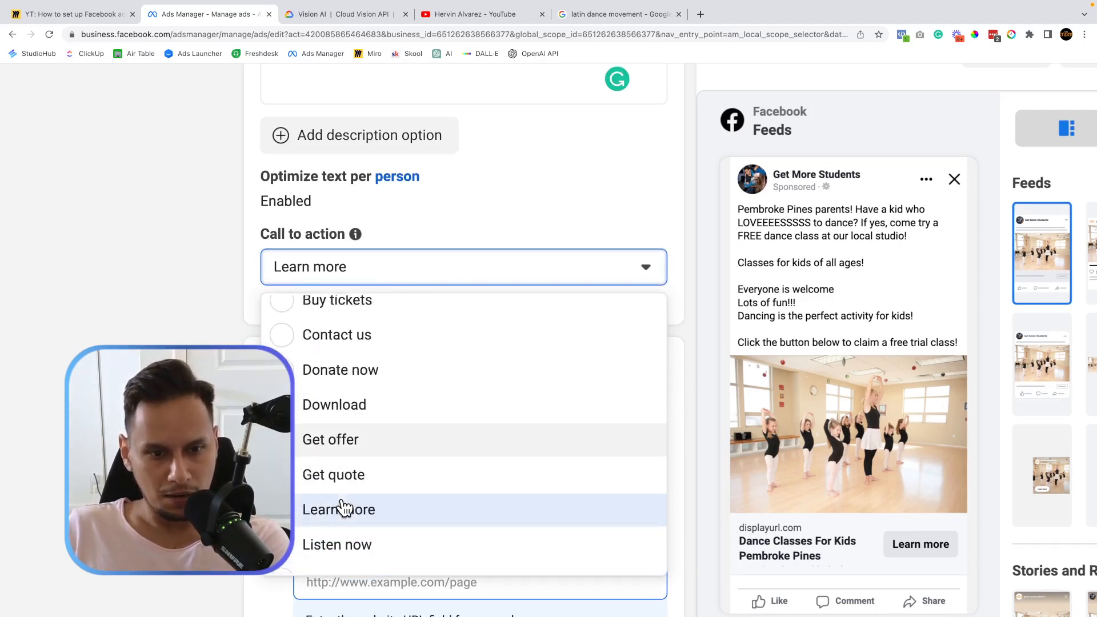
pyautogui.scroll(-2, 345, 508)
pyautogui.click(217, 491)
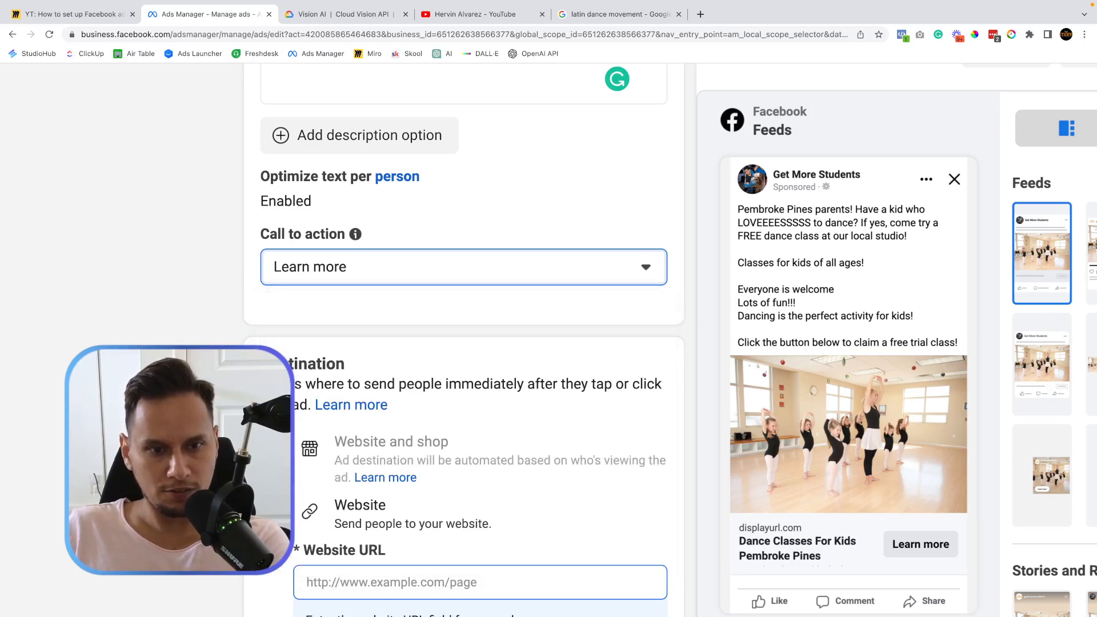
# Scroll down to the Destination section and go back to the Miro board.
pyautogui.scroll(-2, 264, 532)
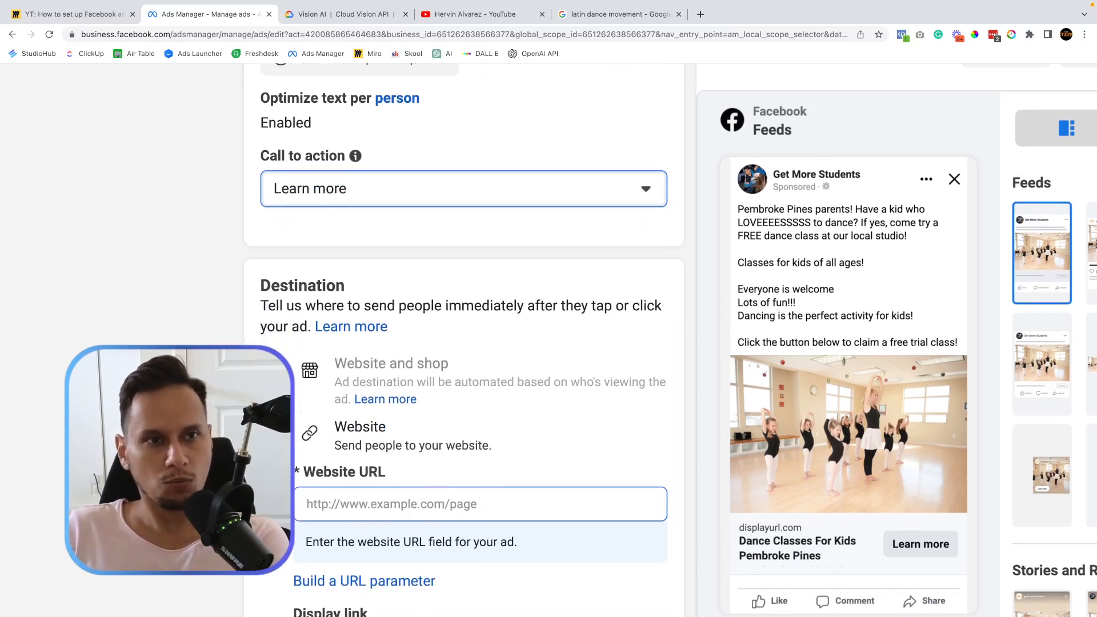
pyautogui.scroll(-3, 175, 290)
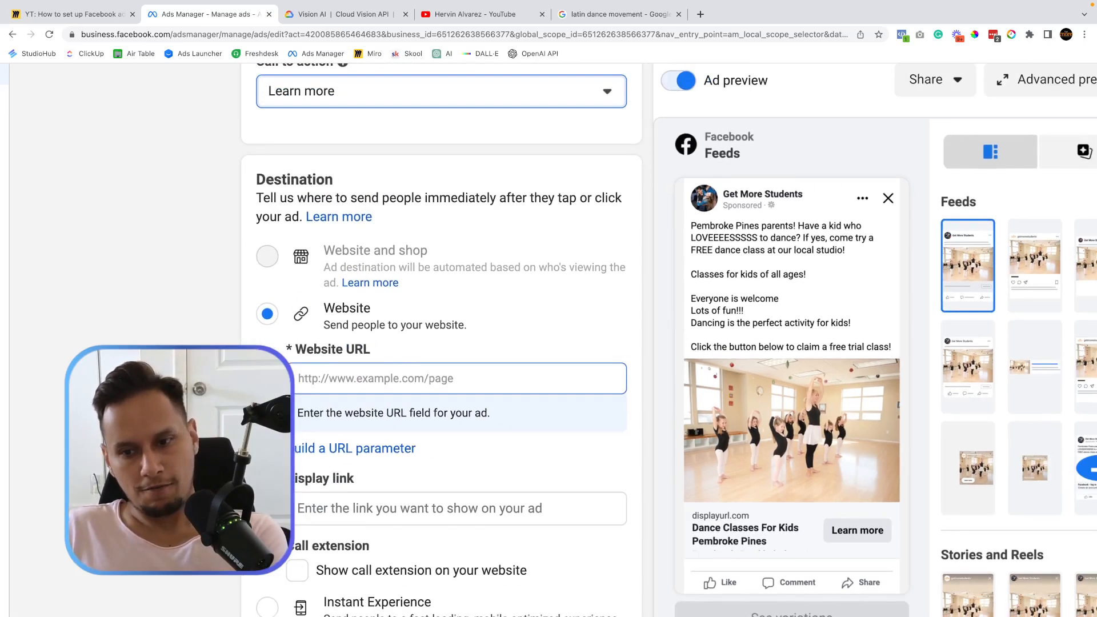
pyautogui.scroll(-1, 500, 240)
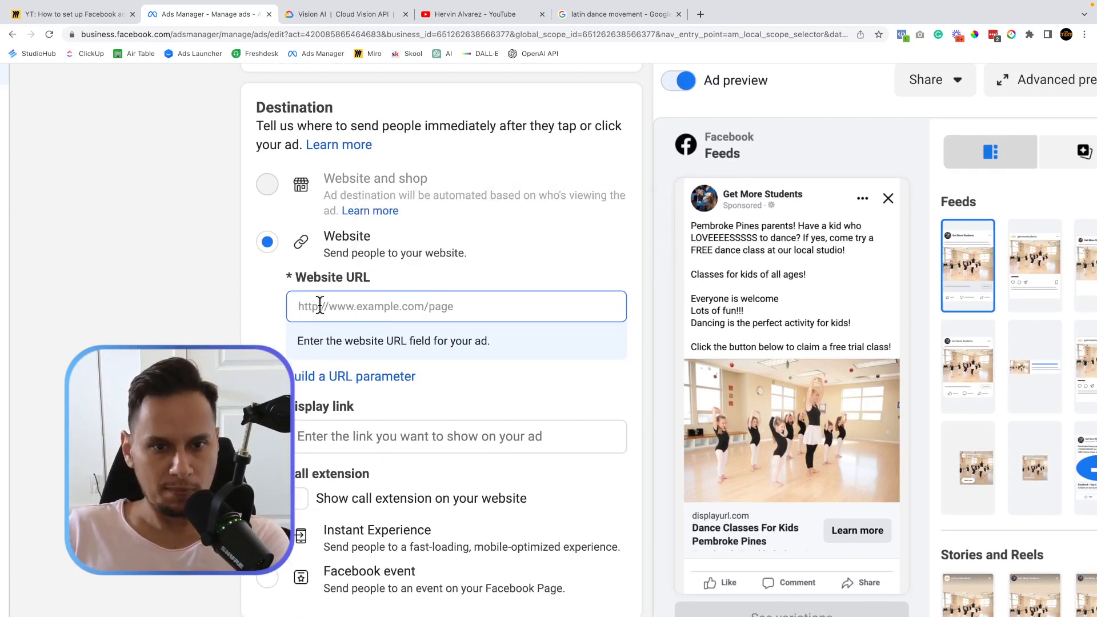
pyautogui.click(86, 17)
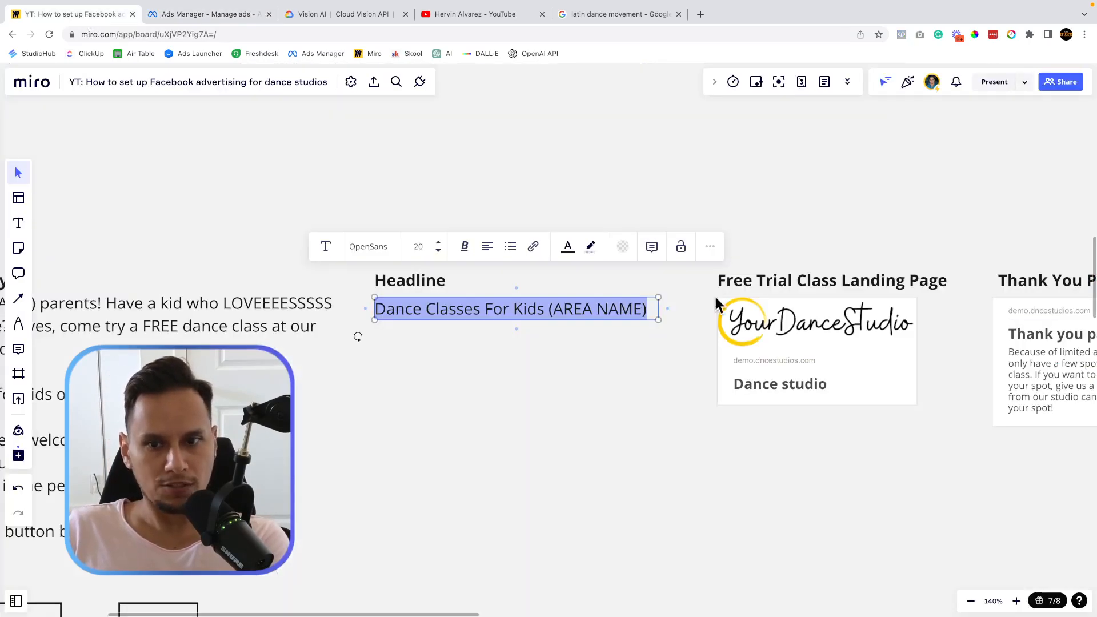
# Open the Free Trial Class Landing Page from Miro and copy its URL.
pyautogui.hscroll(5, 853, 417)
pyautogui.click(644, 344)
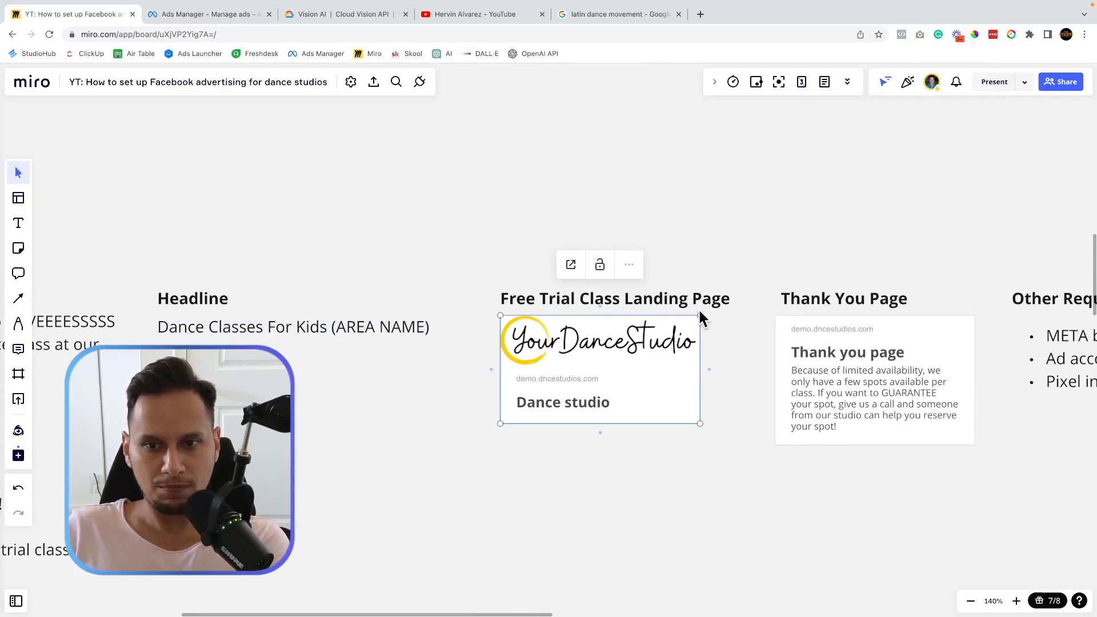
pyautogui.click(584, 264)
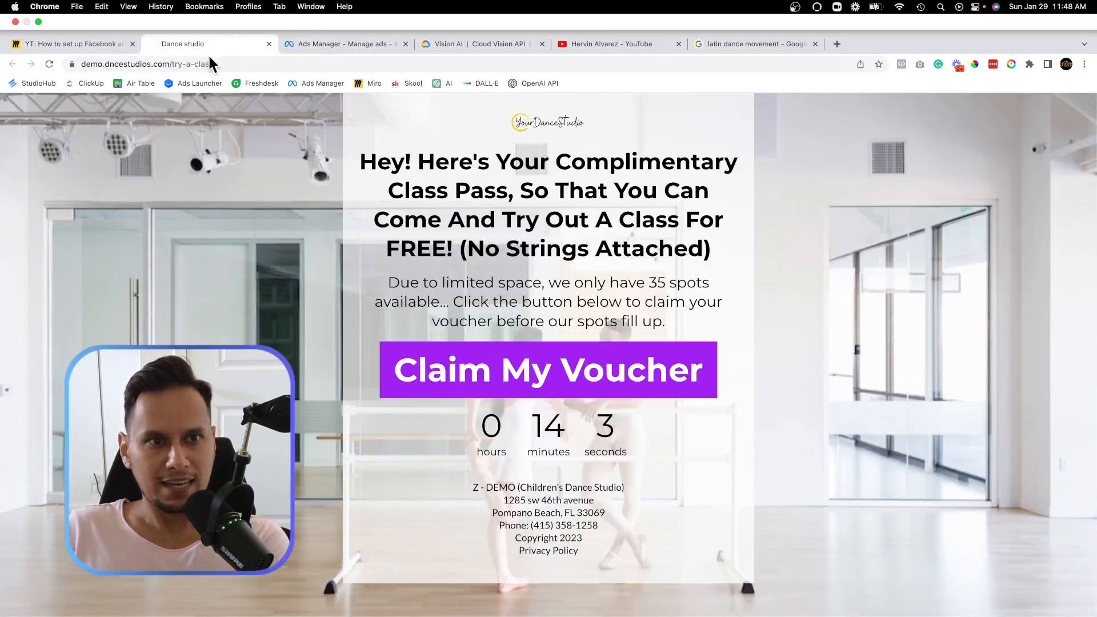
pyautogui.click(206, 62)
pyautogui.press('super+c')
pyautogui.rightClick(190, 64)
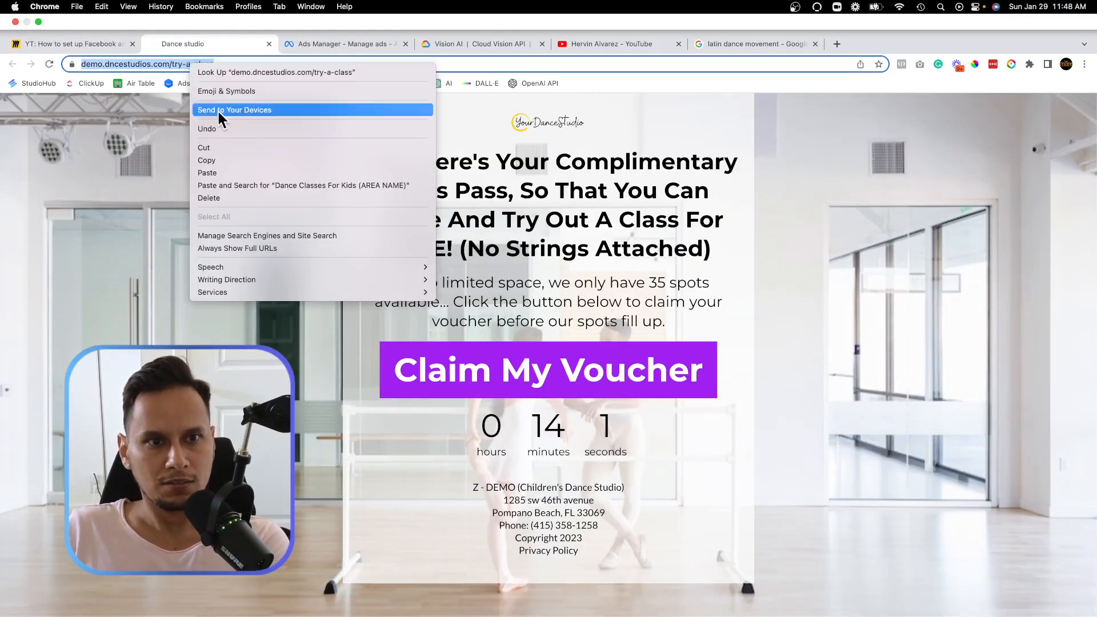
pyautogui.click(209, 155)
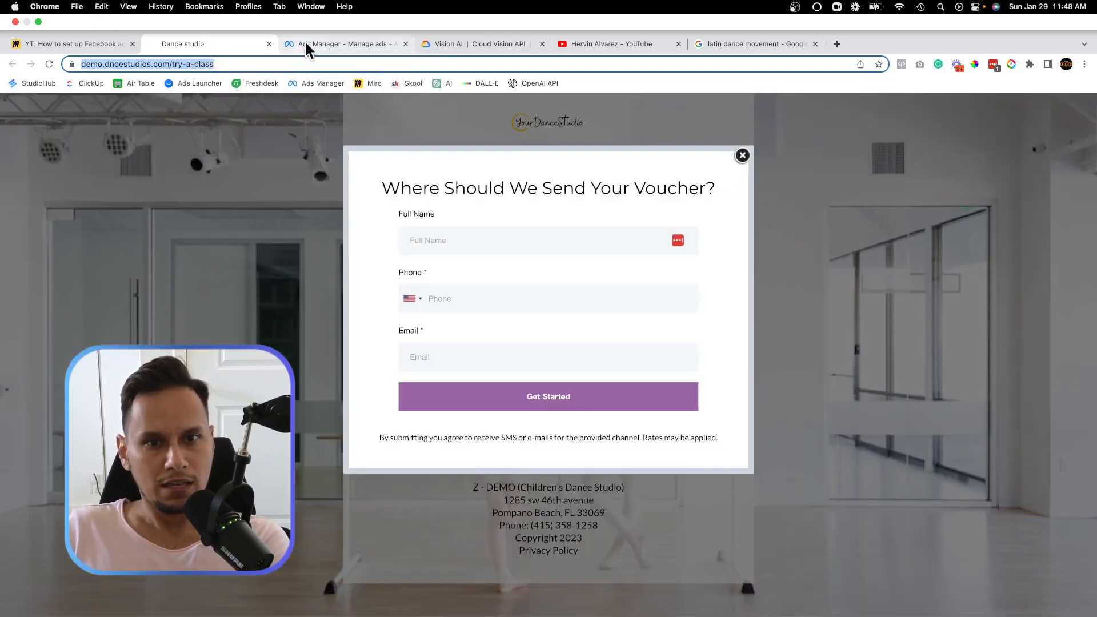
pyautogui.click(306, 42)
pyautogui.rightClick(330, 274)
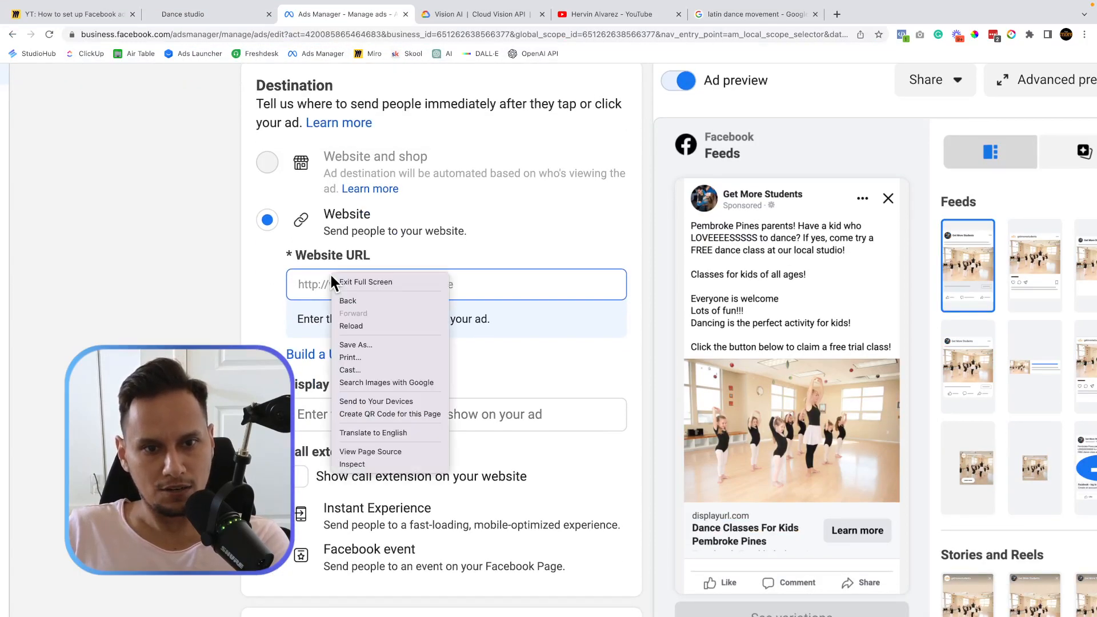
pyautogui.click(316, 288)
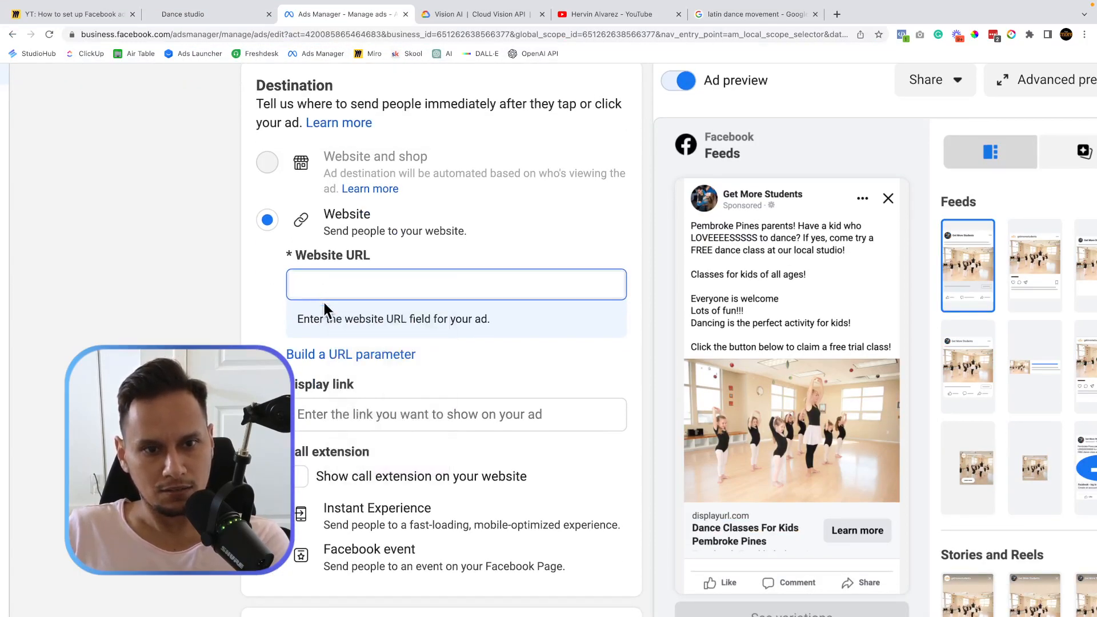
pyautogui.rightClick(321, 277)
pyautogui.click(362, 360)
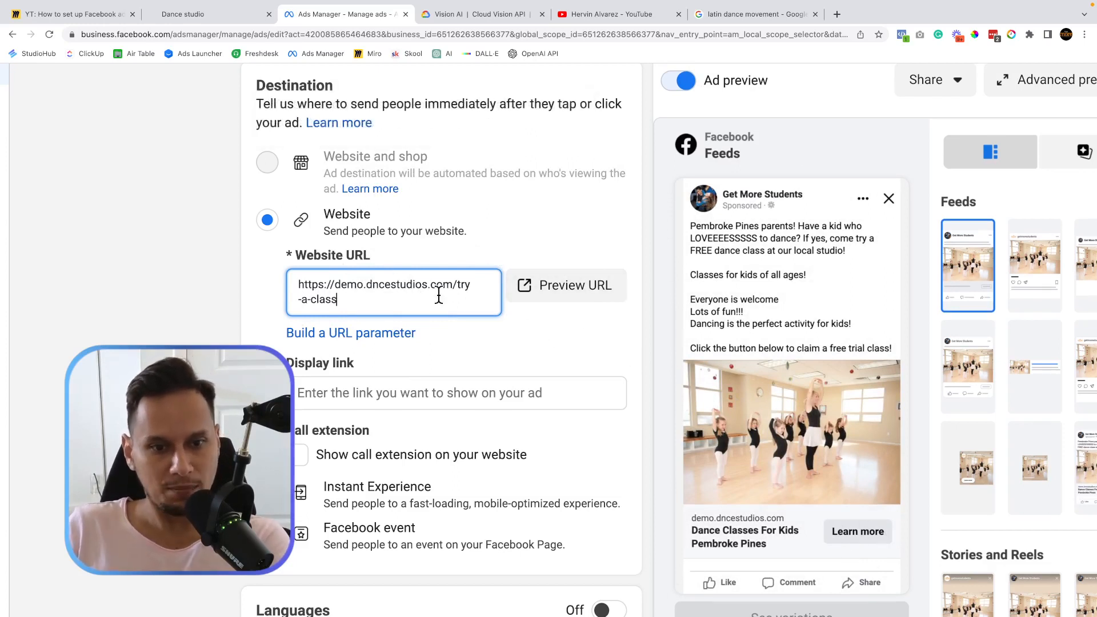
pyautogui.click(204, 15)
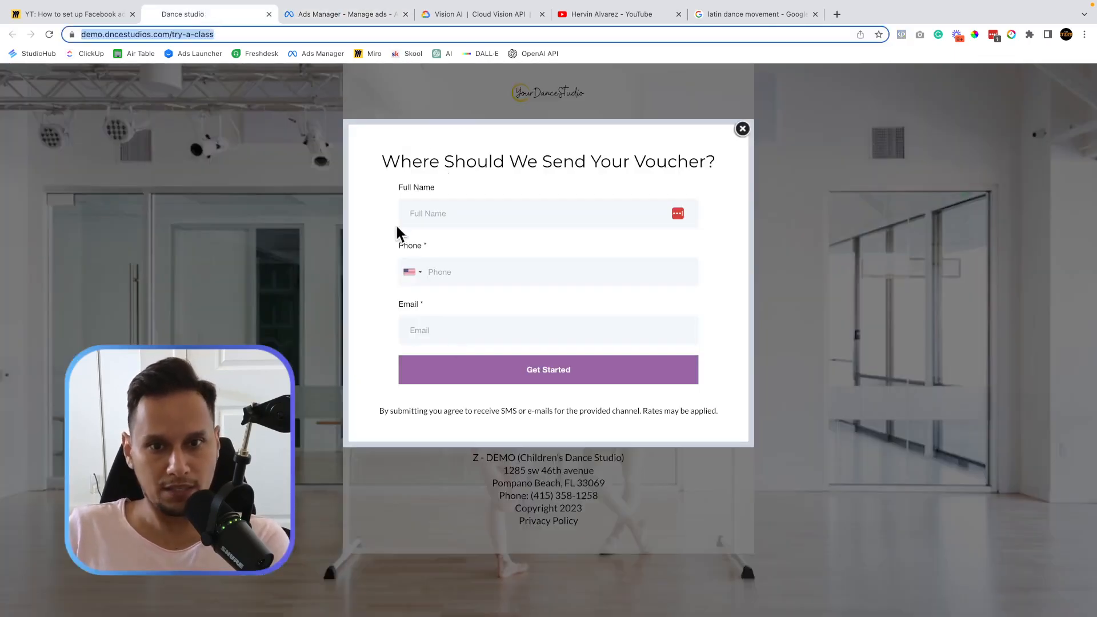
# Close the 'Where Should We Send Your Voucher?' popup and start a new browser tab.
pyautogui.click(737, 136)
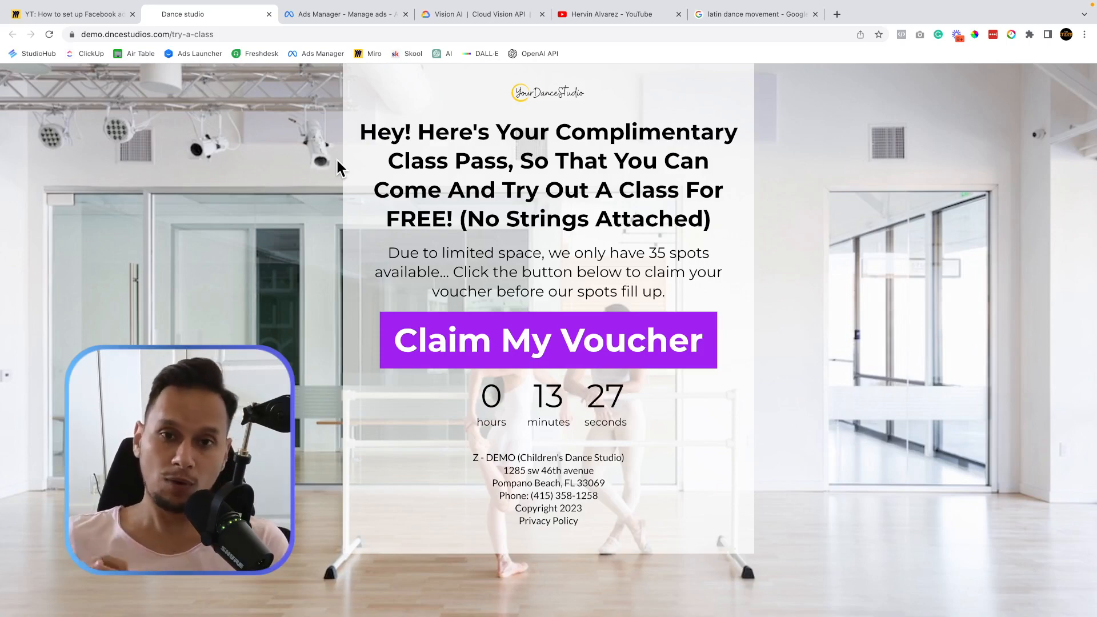
pyautogui.click(837, 14)
# Load elandancearts.ca, scroll through the Elan Dance Arts site, then close its tab.
pyautogui.write('s')
pyautogui.press('BackSpace')
pyautogui.write('ela')
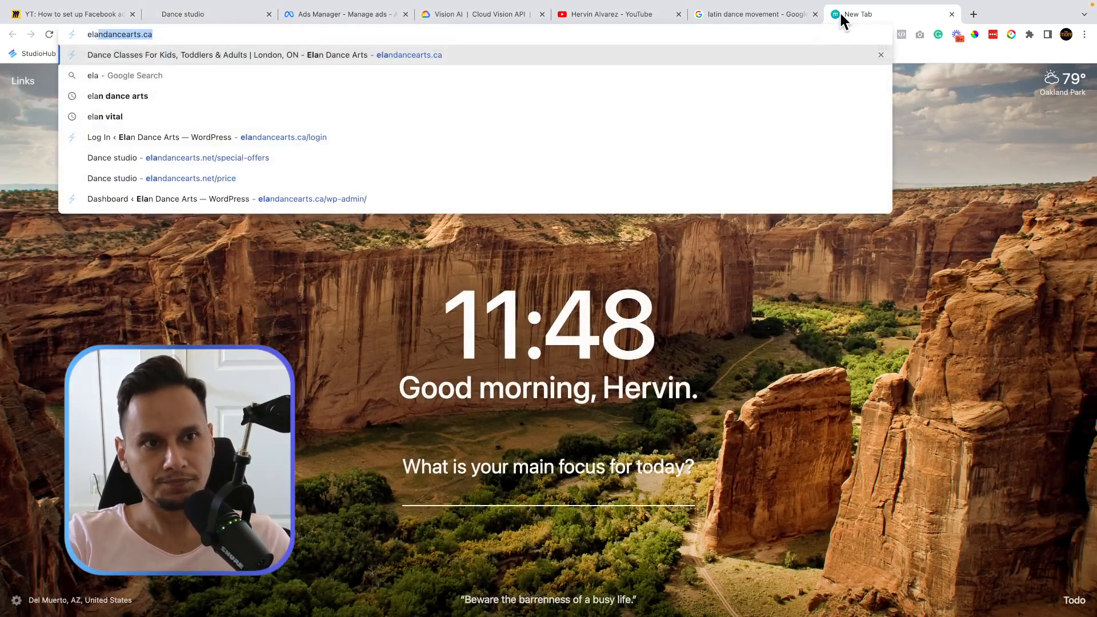
pyautogui.press('Return')
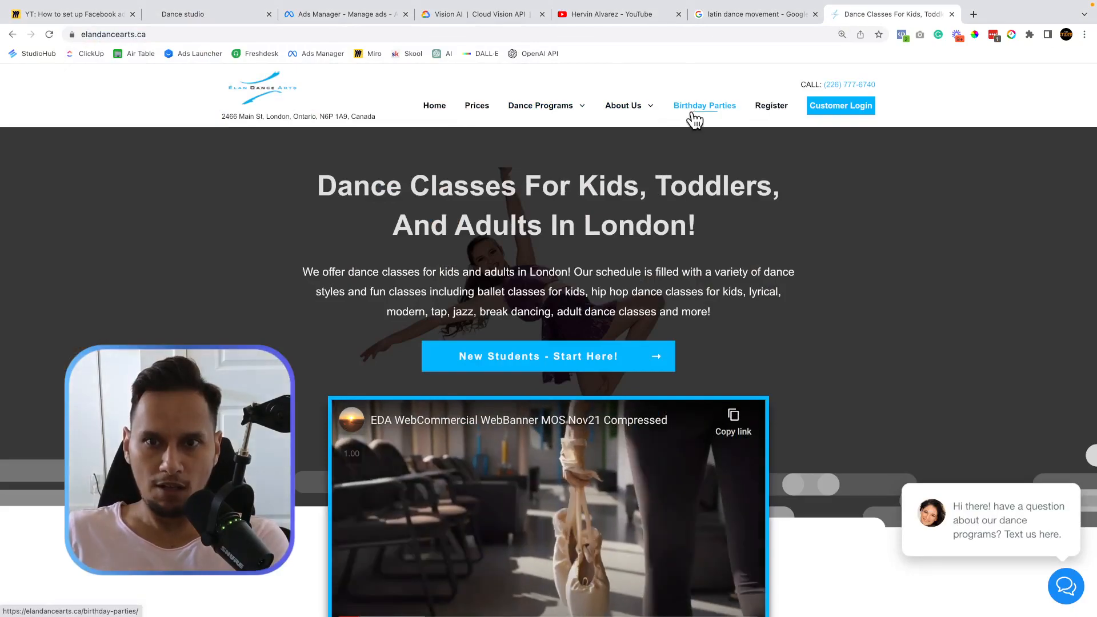
pyautogui.moveTo(514, 131)
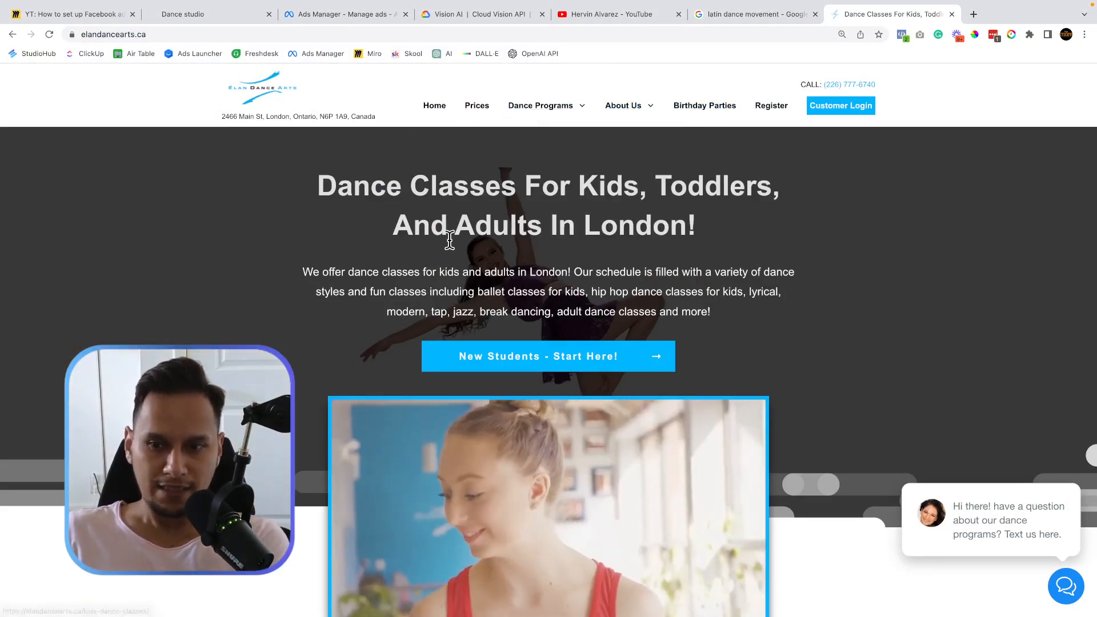
pyautogui.scroll(-15, 372, 273)
pyautogui.scroll(9, 591, 343)
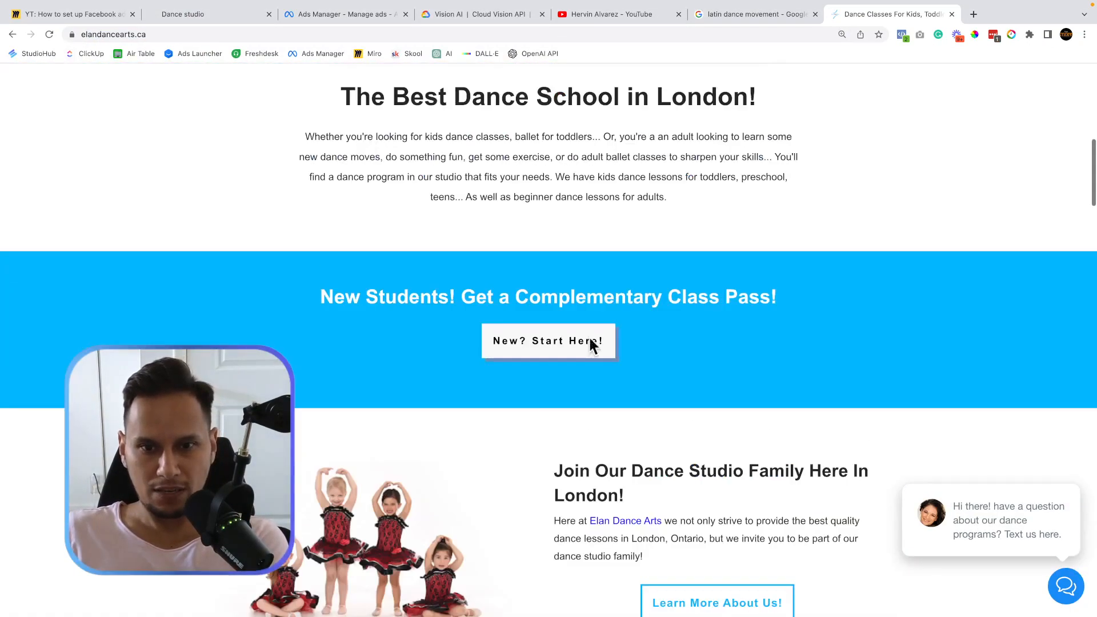
pyautogui.scroll(-18, 525, 400)
pyautogui.scroll(20, 525, 399)
pyautogui.scroll(8, 525, 400)
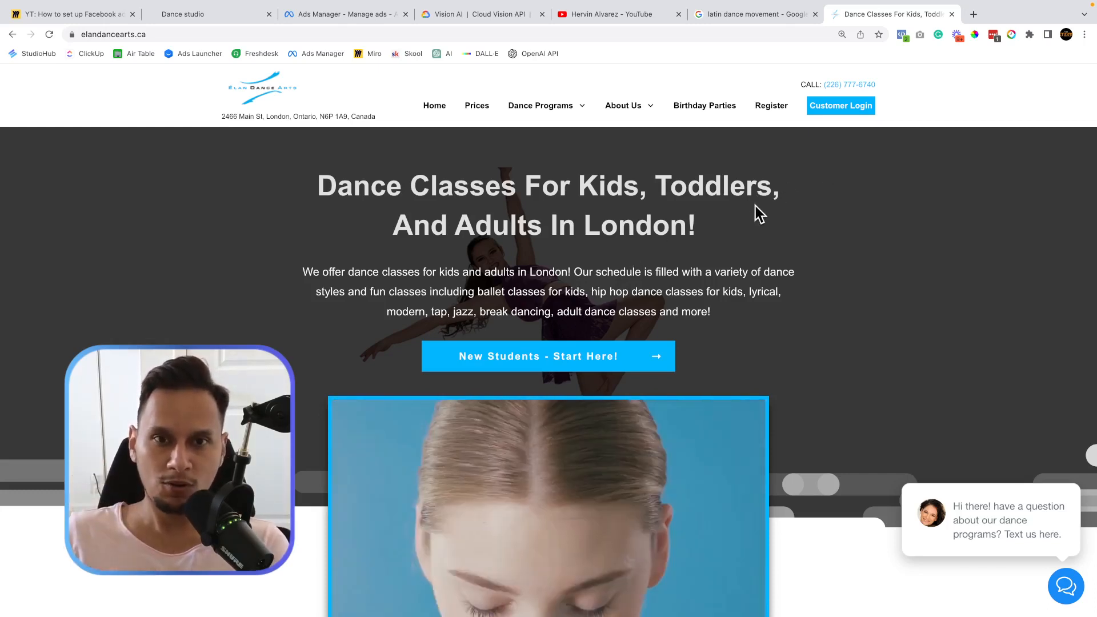
pyautogui.click(951, 14)
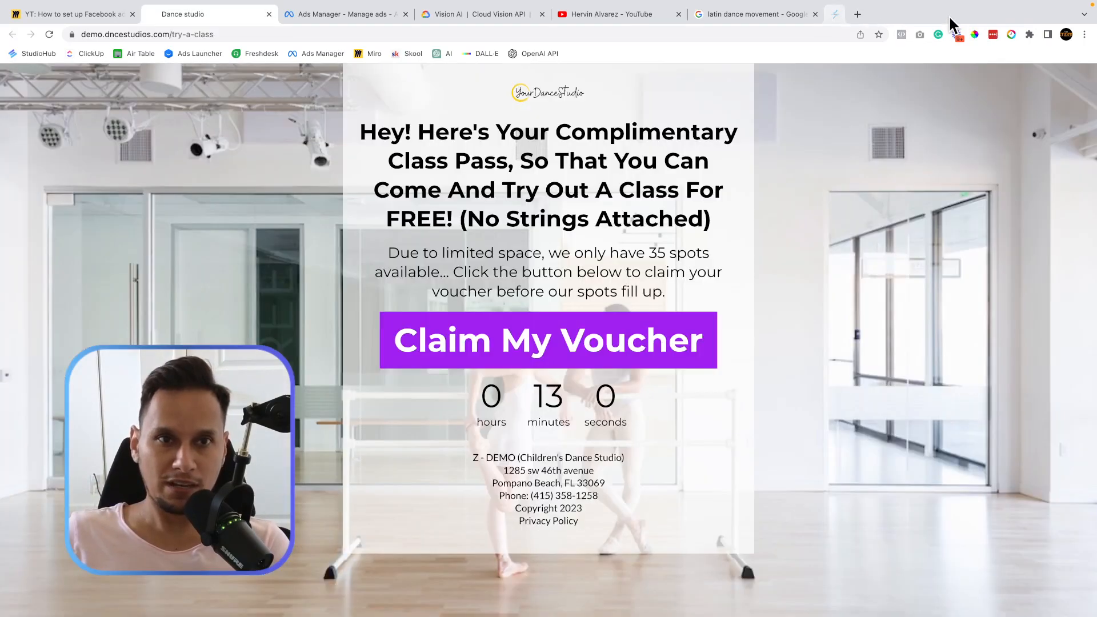
# Preview and close the Claim My Voucher form, then return to Ads Manager.
pyautogui.click(556, 341)
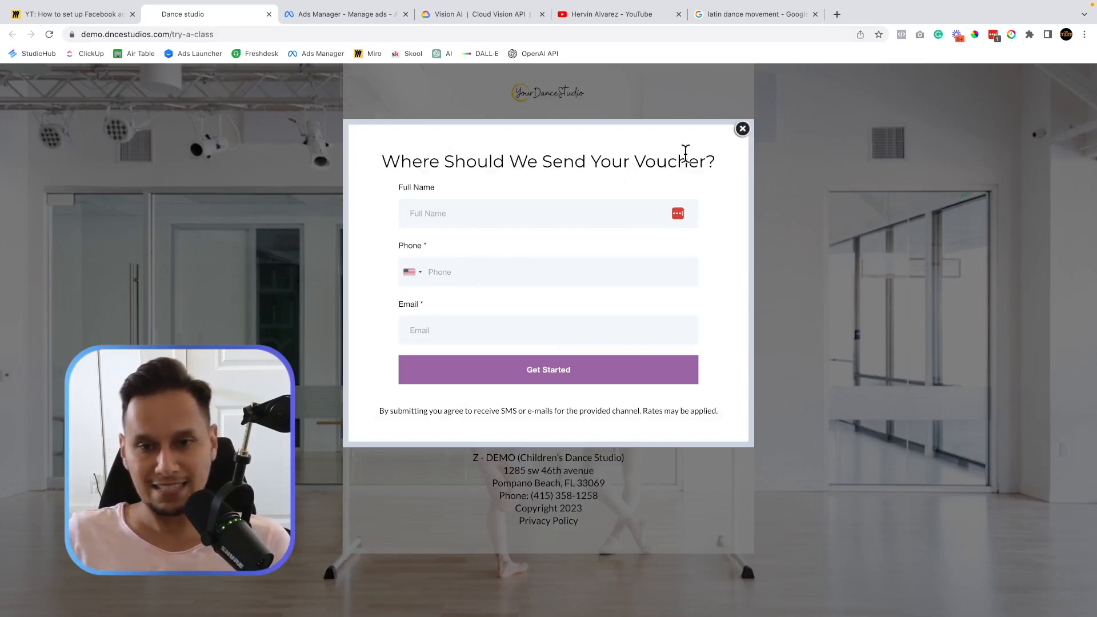
pyautogui.click(742, 128)
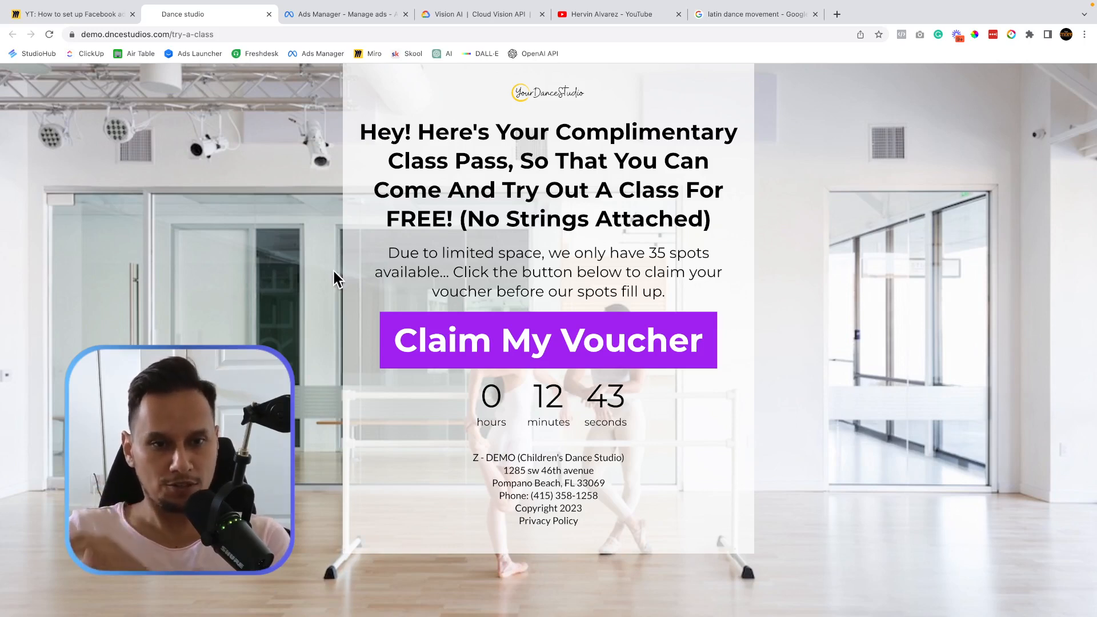
pyautogui.click(356, 15)
pyautogui.scroll(-1, 338, 358)
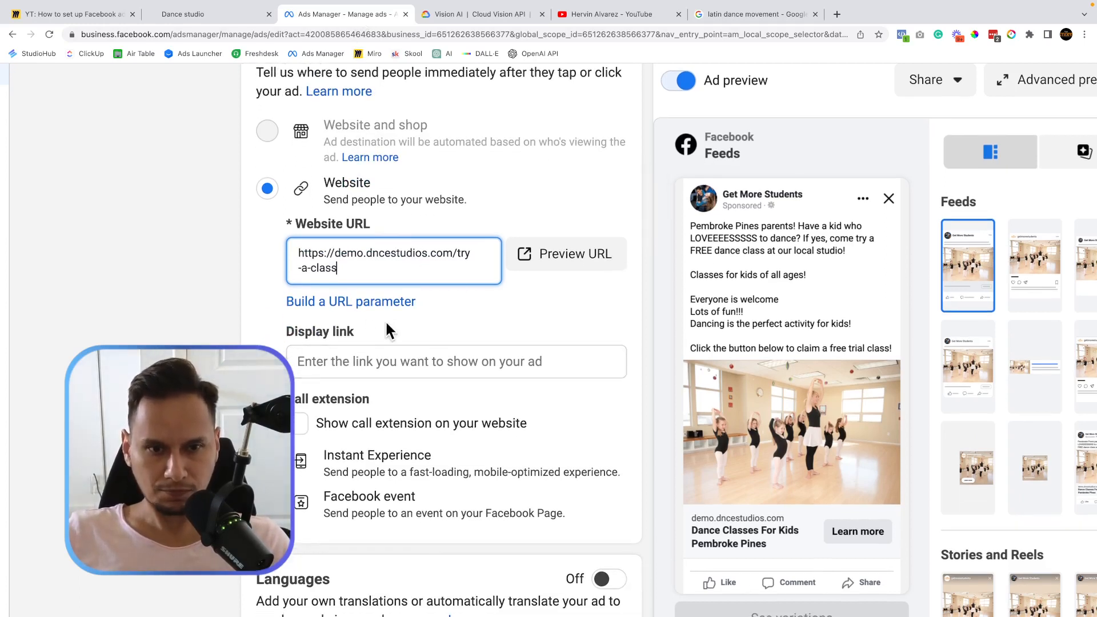
pyautogui.scroll(-1, 386, 328)
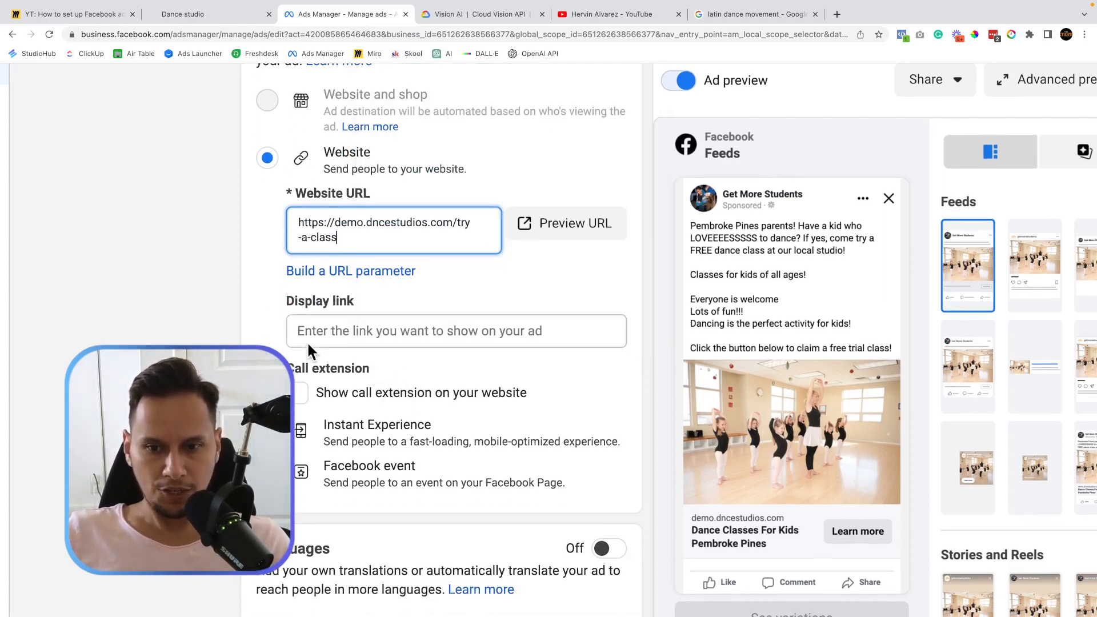
pyautogui.scroll(-3, 307, 341)
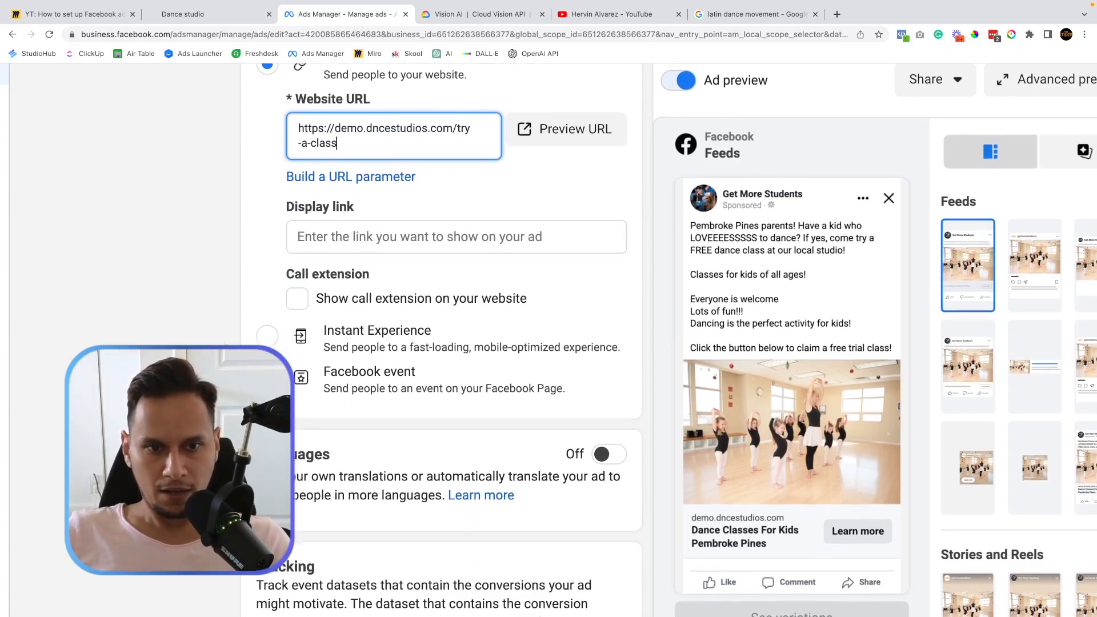
pyautogui.scroll(3, 441, 343)
pyautogui.scroll(-2, 441, 343)
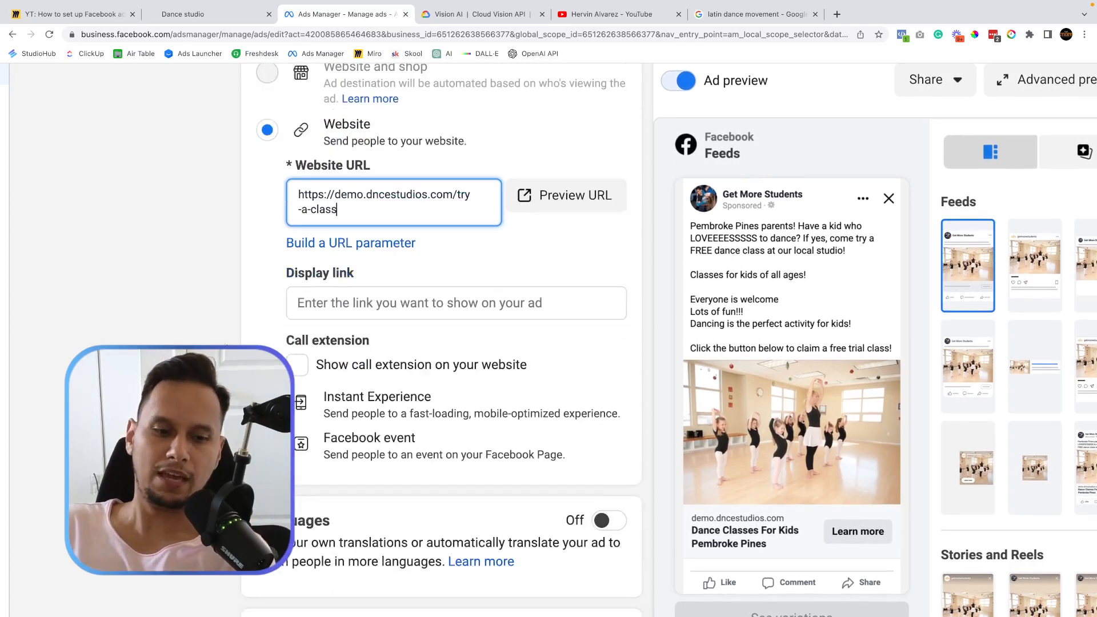
pyautogui.scroll(-10, 441, 343)
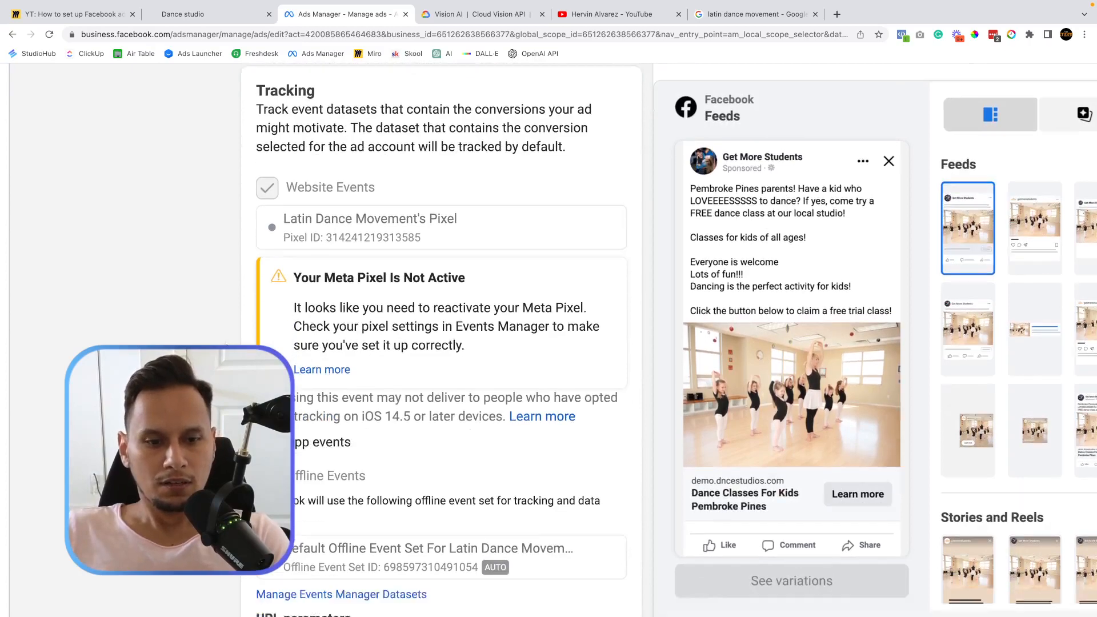
pyautogui.scroll(-4, 441, 343)
pyautogui.scroll(5, 441, 343)
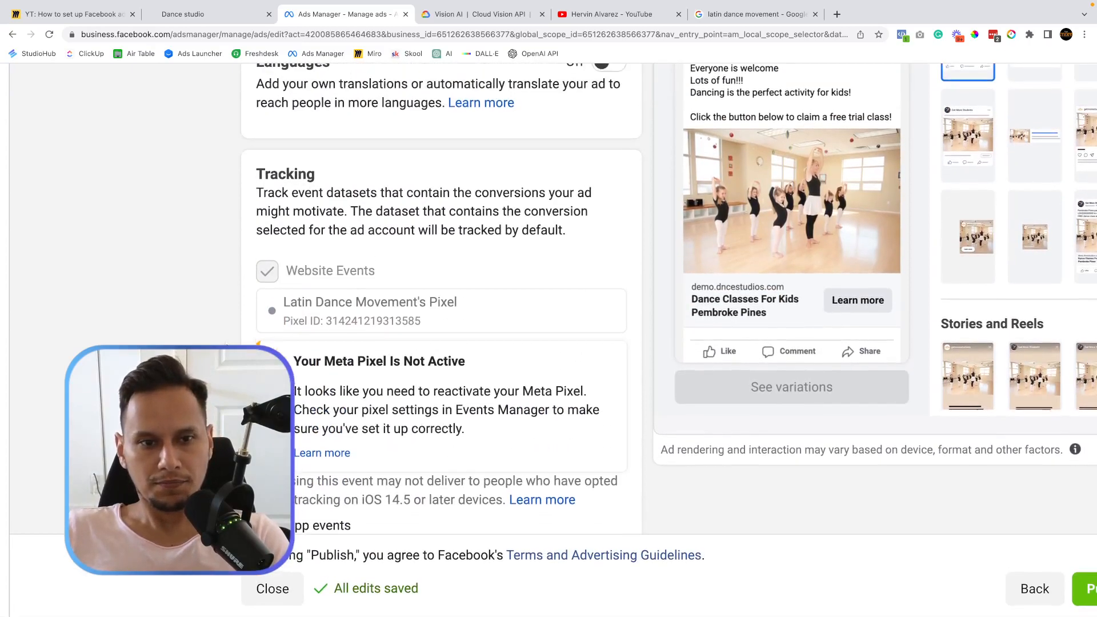
pyautogui.scroll(10, 441, 297)
pyautogui.hotkey('ctrl', '-')
pyautogui.hotkey('ctrl', '-')
pyautogui.hotkey('ctrl', '-')
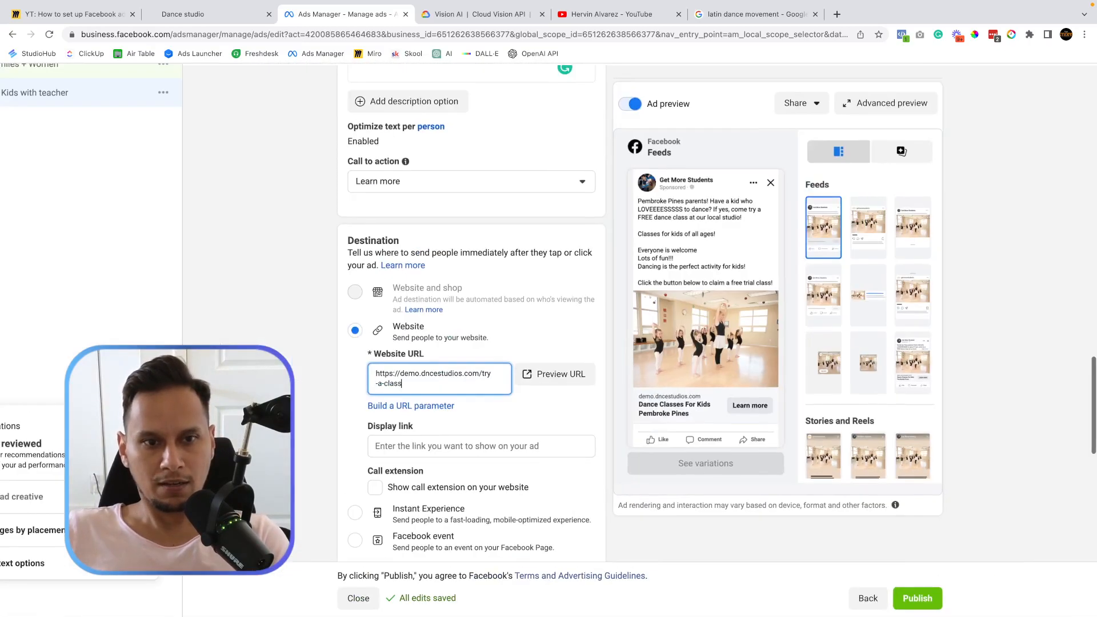
pyautogui.scroll(20, 472, 320)
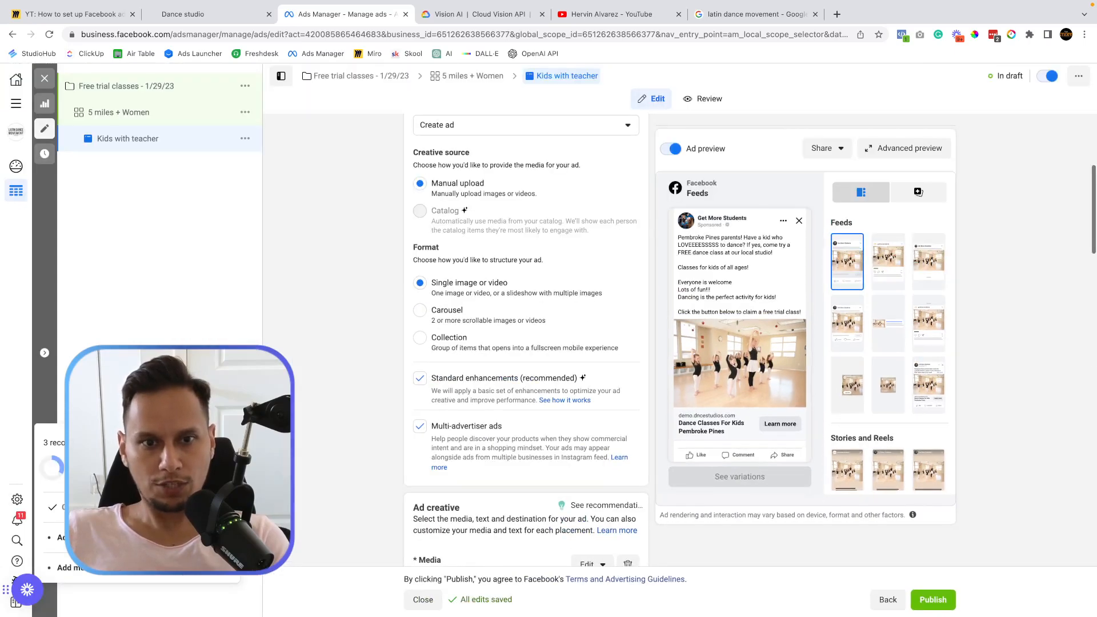
# Open the 5 miles + Women ad set and check its audience: Pembroke Pines +5 mi, ages 18–65+, women.
pyautogui.click(117, 87)
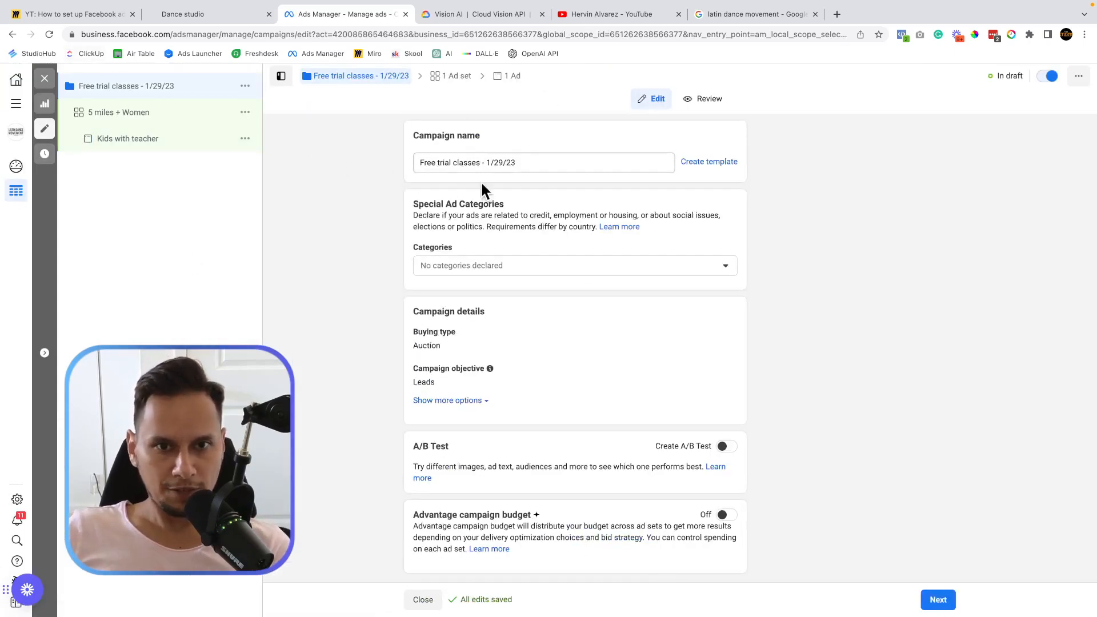
pyautogui.click(100, 114)
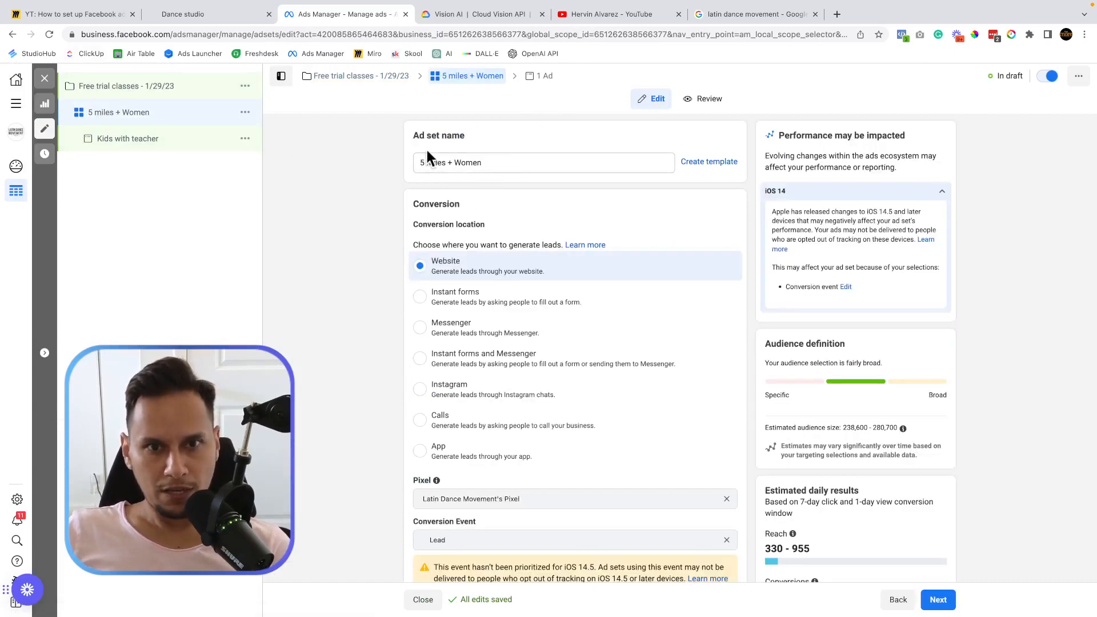
pyautogui.scroll(-11, 348, 316)
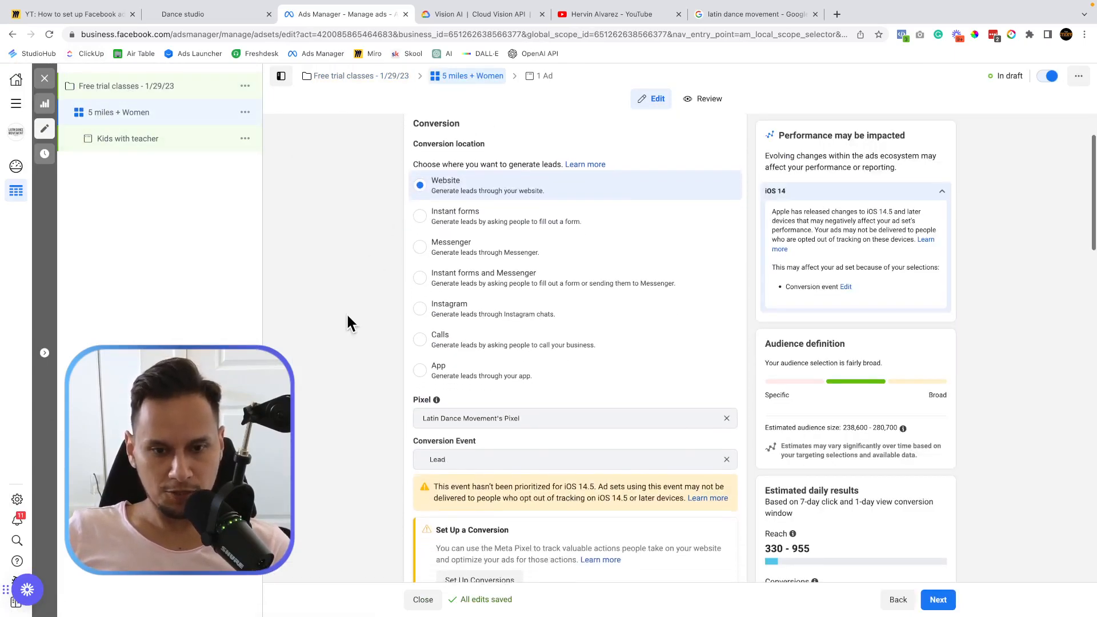
pyautogui.scroll(8, 346, 313)
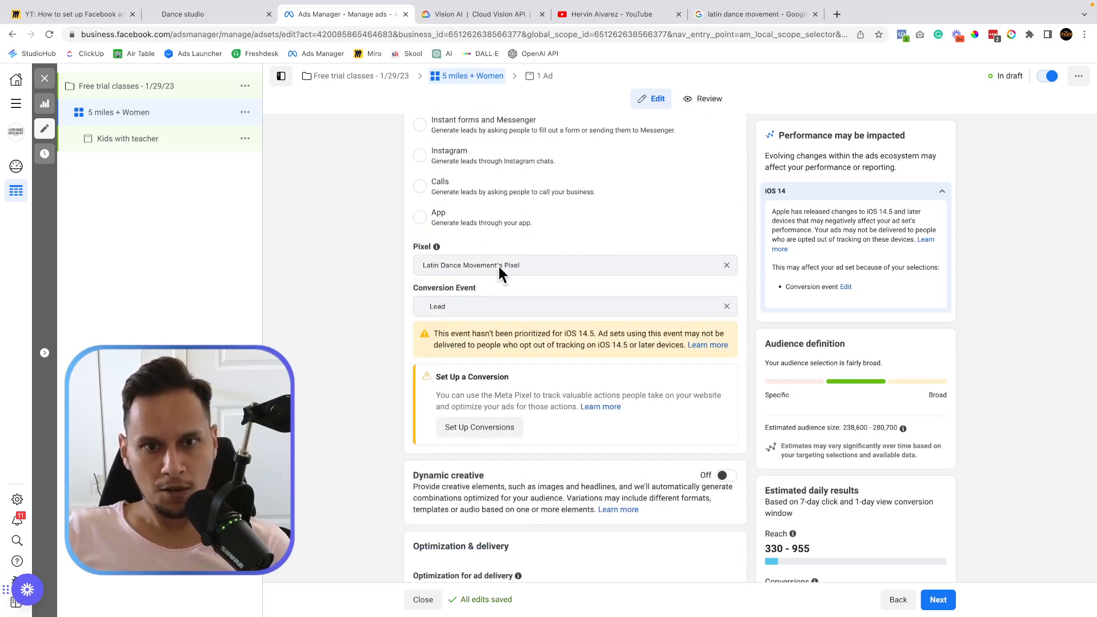
pyautogui.scroll(-7, 410, 315)
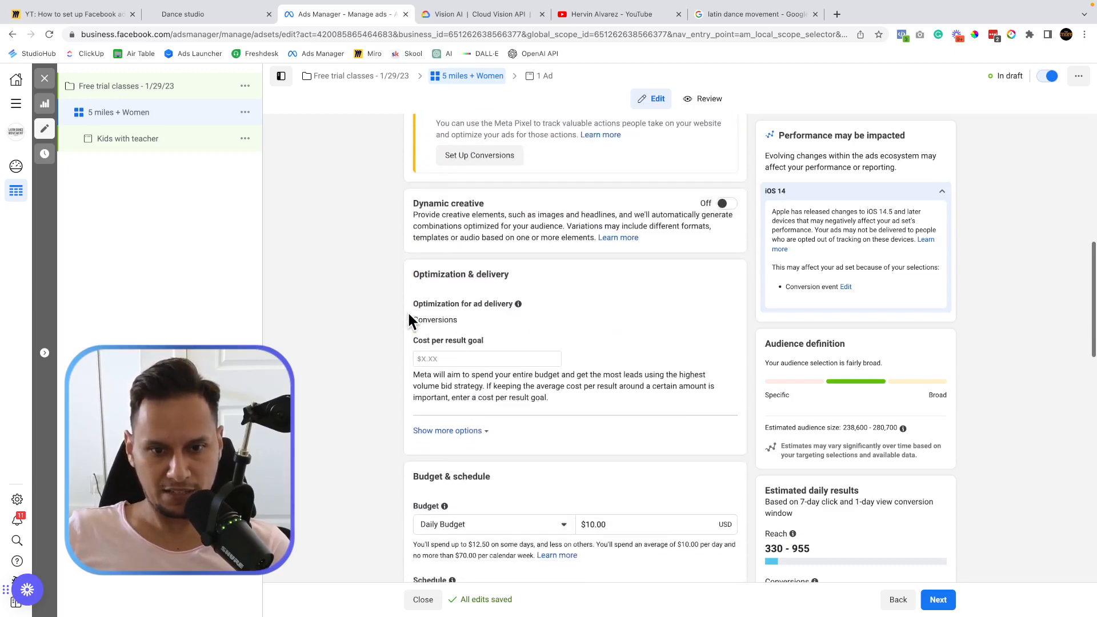
pyautogui.scroll(-2, 569, 421)
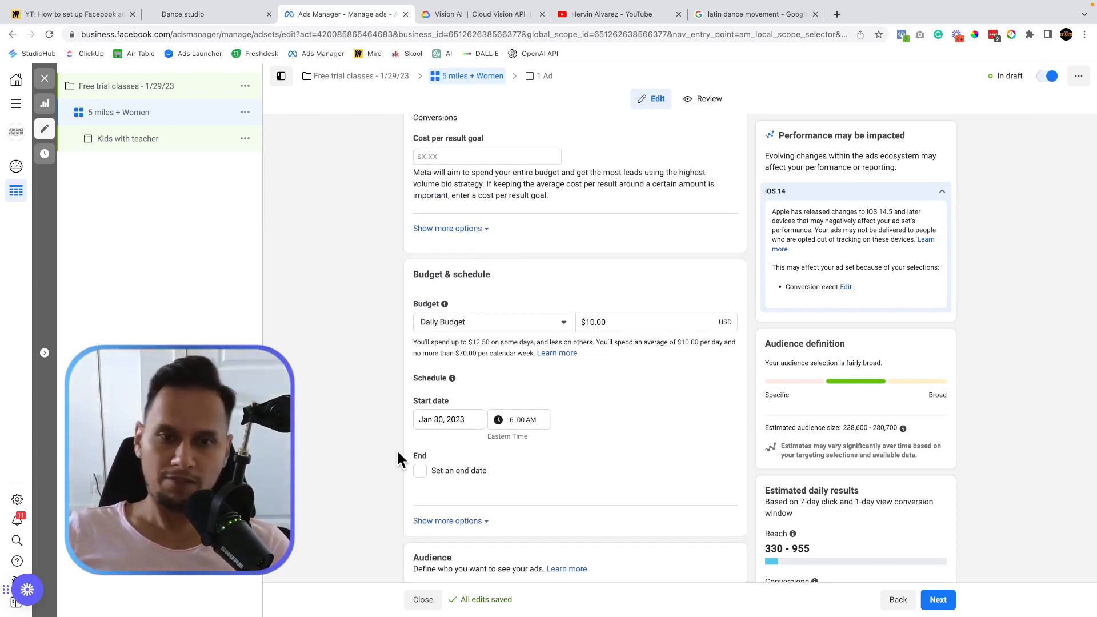
pyautogui.scroll(-7, 396, 449)
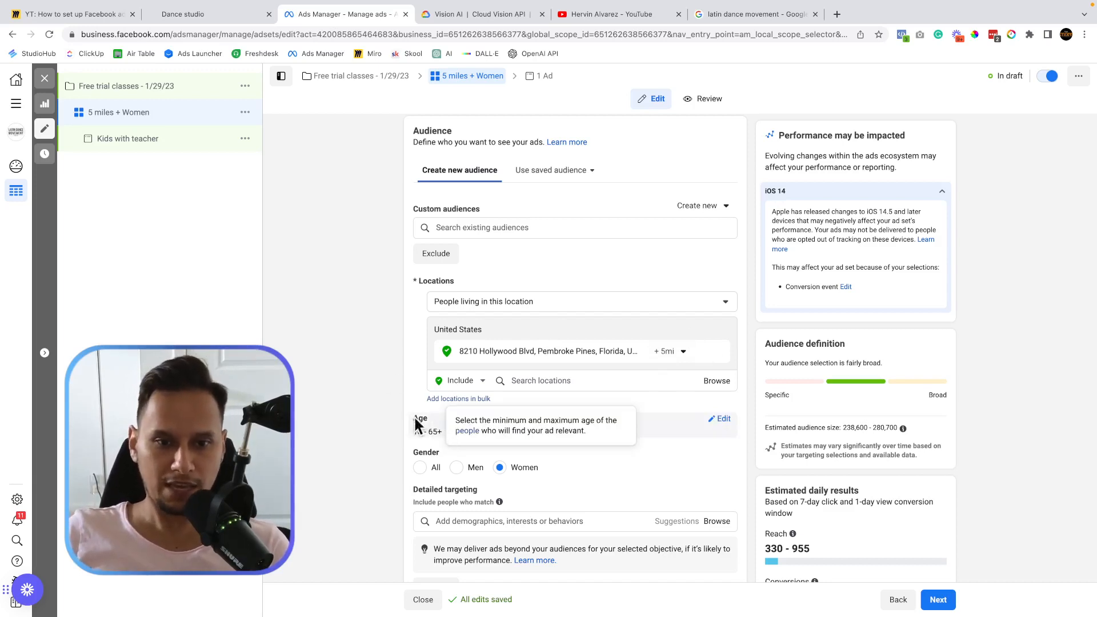
pyautogui.scroll(-1, 406, 423)
pyautogui.scroll(-4, 495, 437)
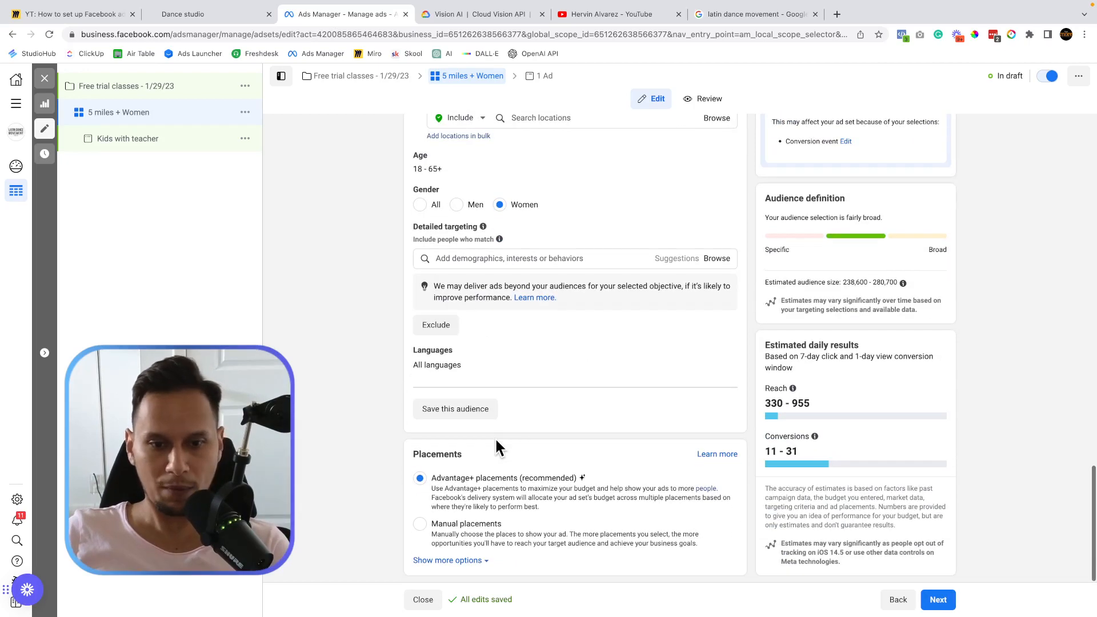
# Duplicate the Kids with teacher ad as one copy in the original campaign.
pyautogui.click(129, 139)
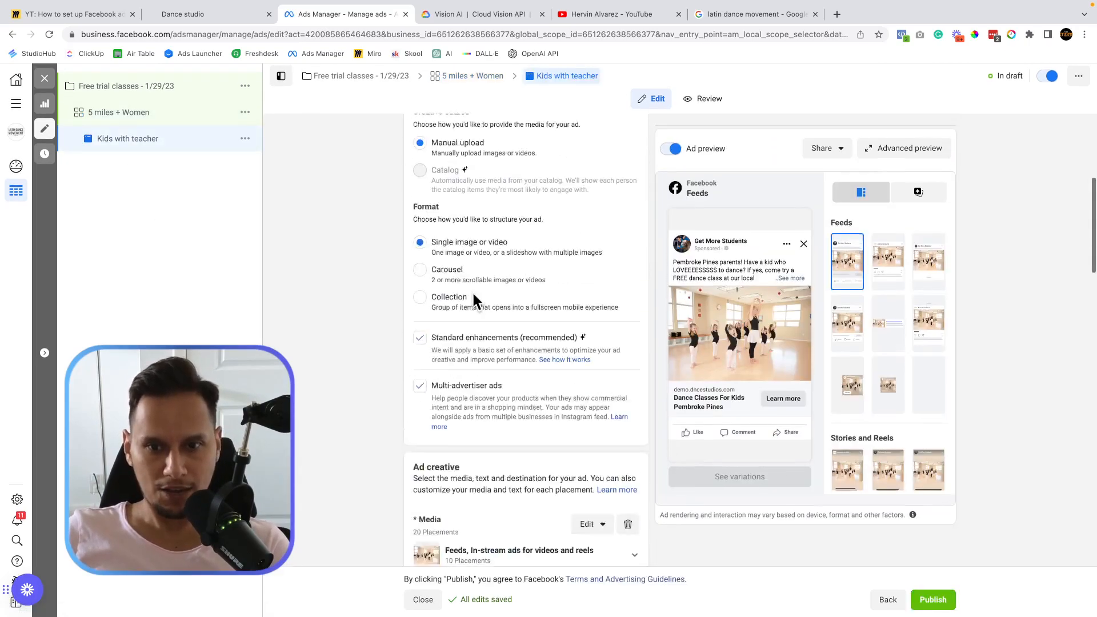
pyautogui.scroll(-10, 612, 299)
pyautogui.scroll(15, 474, 299)
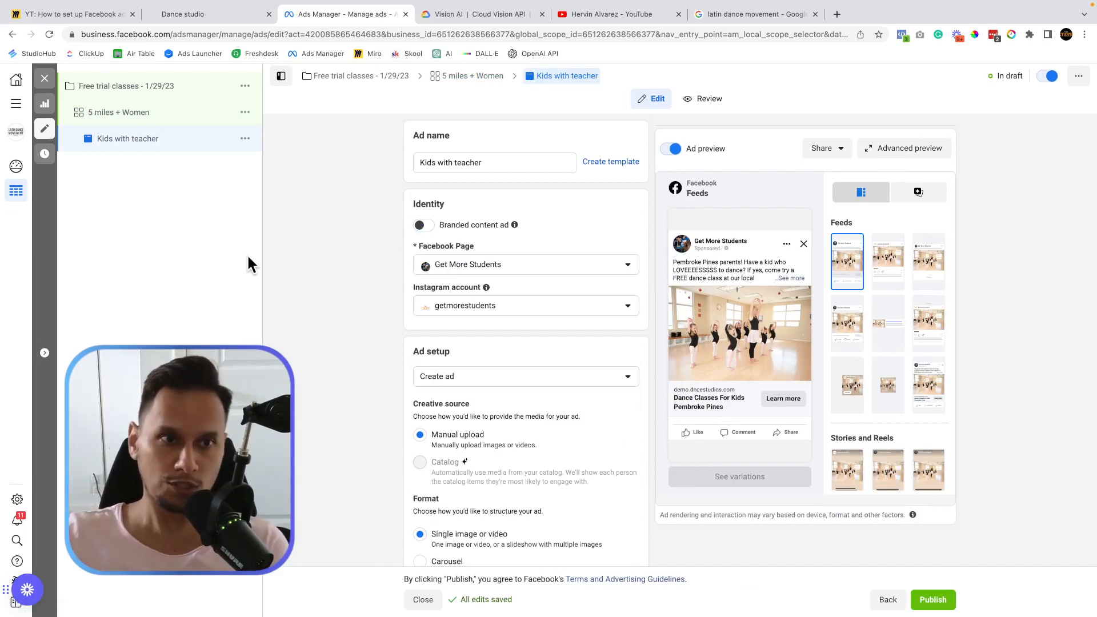
pyautogui.click(246, 139)
pyautogui.click(245, 139)
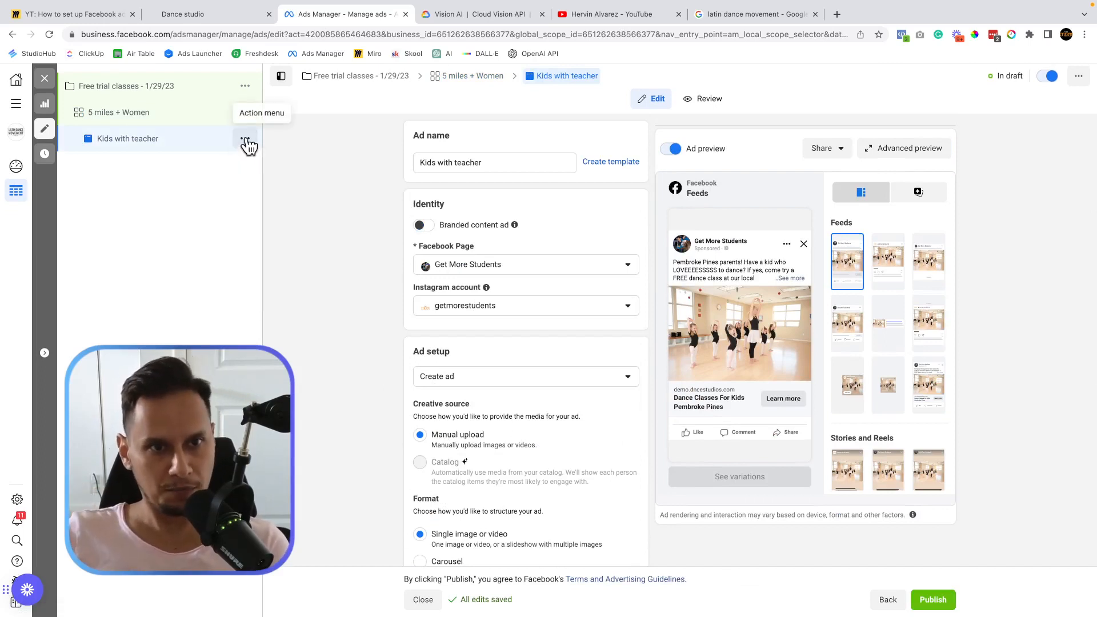
pyautogui.click(245, 139)
pyautogui.click(287, 199)
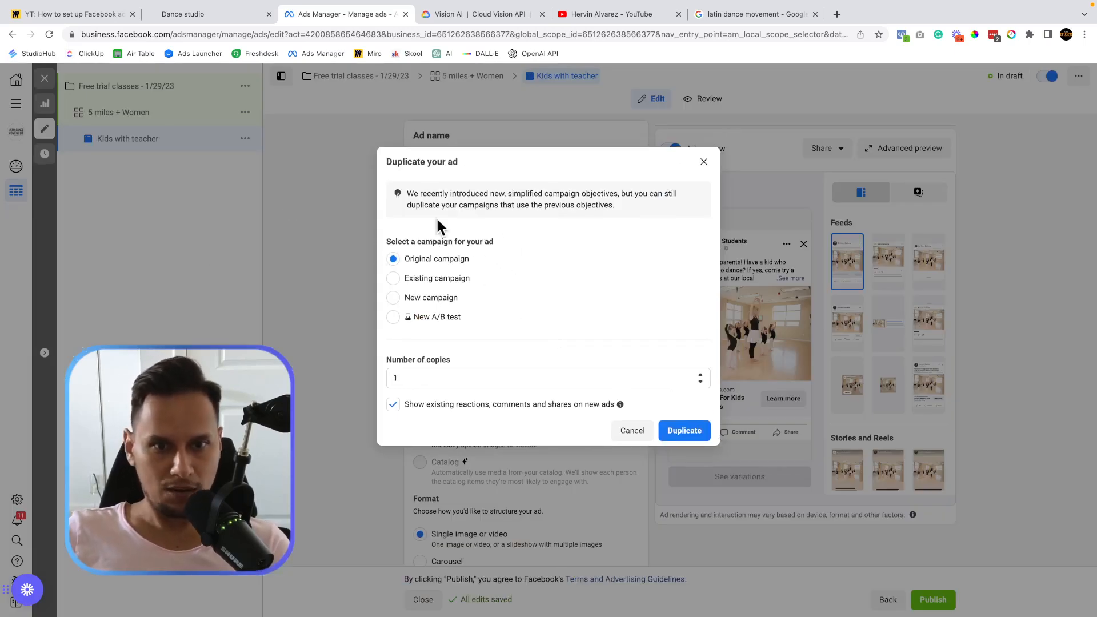
pyautogui.click(705, 437)
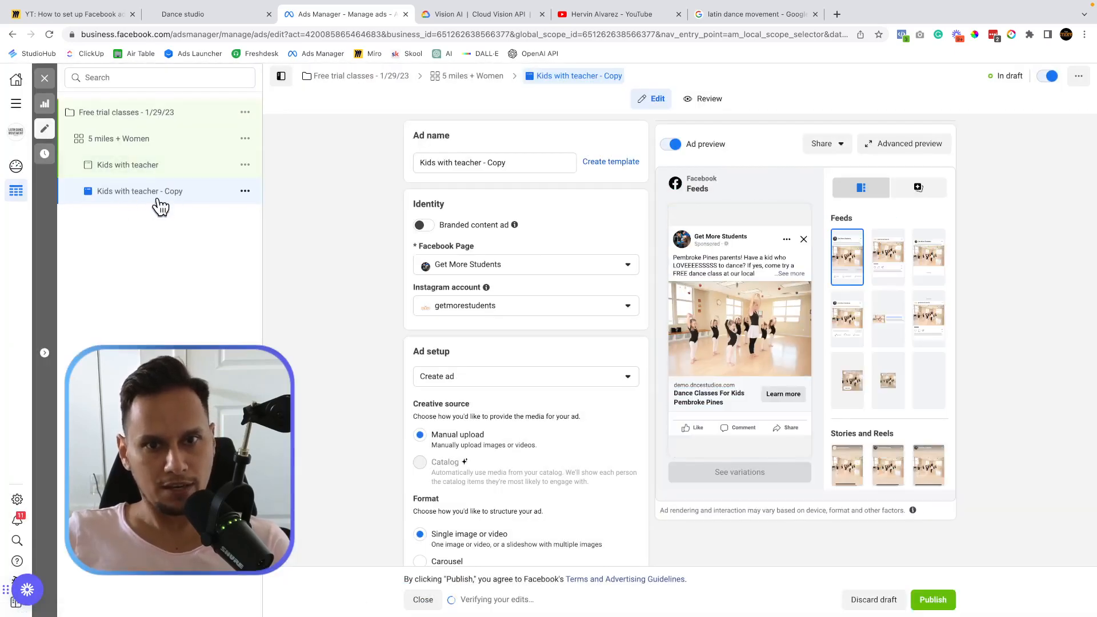
# Rename the copied ad to 'Kids smiling'.
pyautogui.click(520, 163)
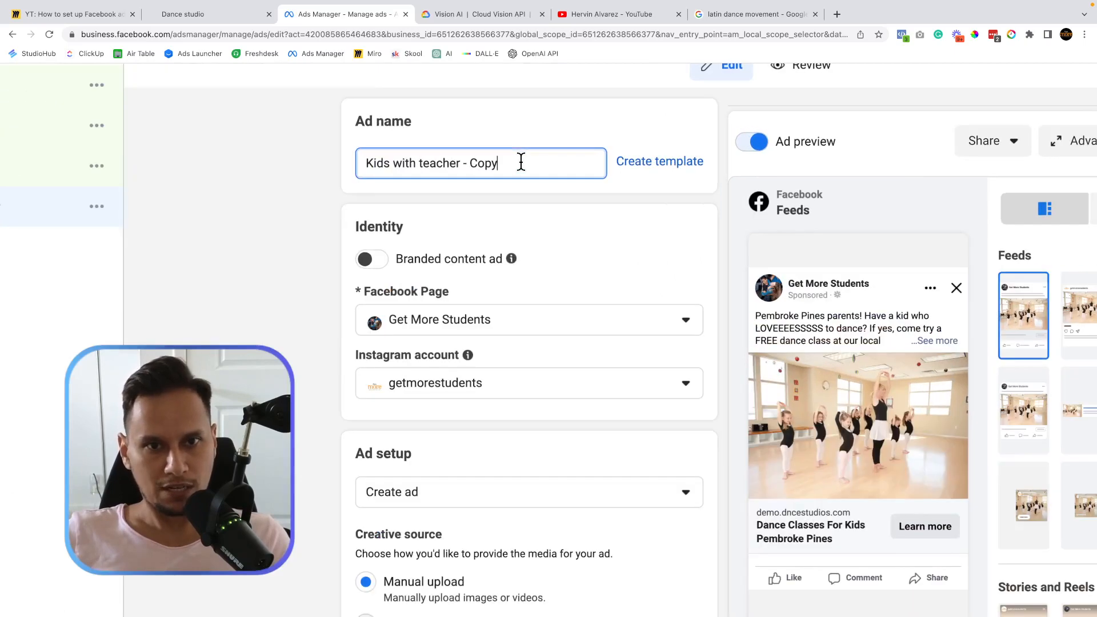
pyautogui.moveTo(519, 163); pyautogui.dragTo(371, 169)
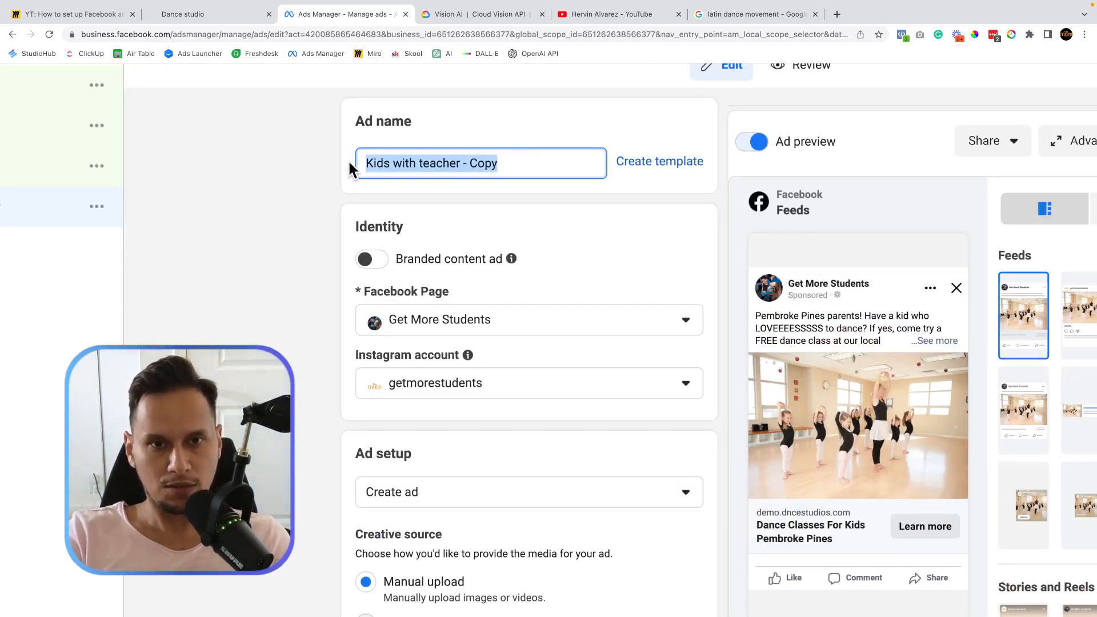
pyautogui.write('Kids smiling')
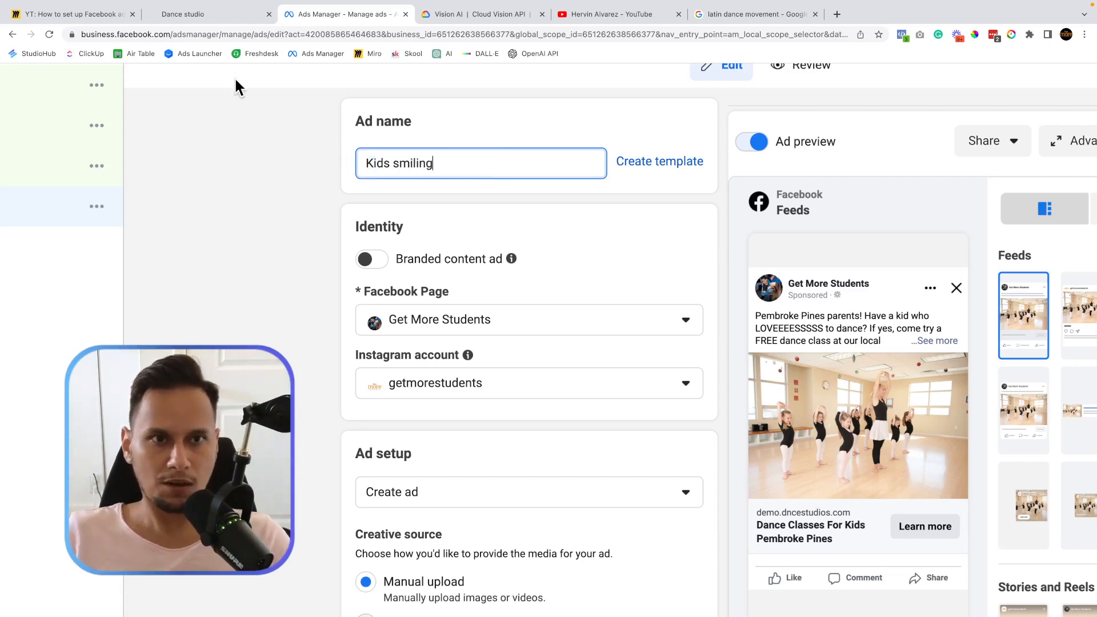
# Remove the copied ad's existing media and add the dumb.jpg image of bowing dancers.
pyautogui.scroll(-4, 368, 383)
pyautogui.scroll(3, 368, 383)
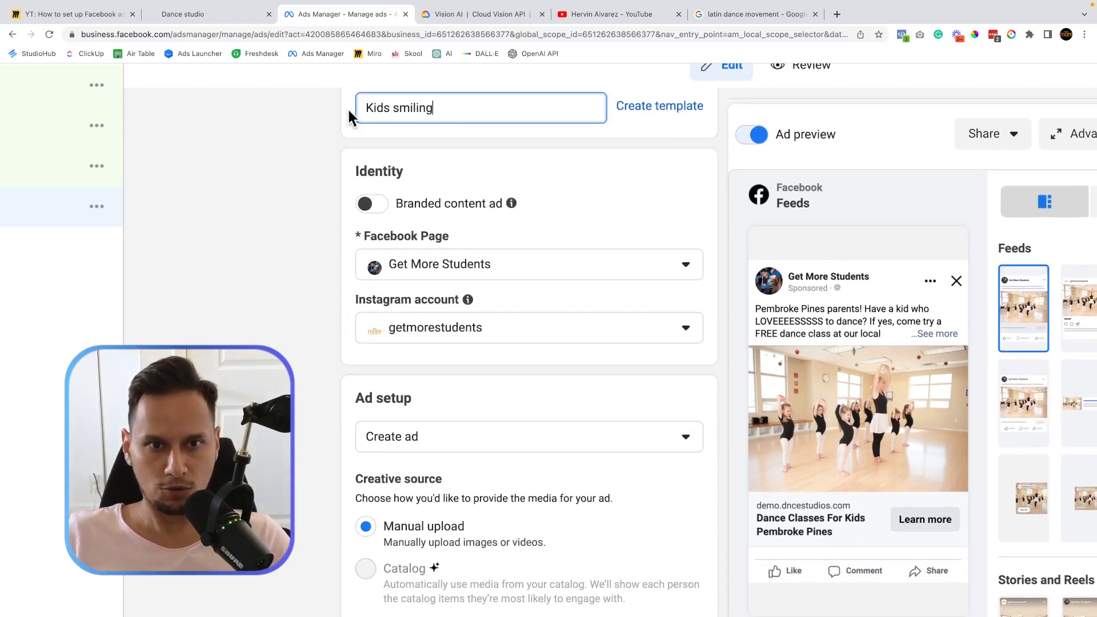
pyautogui.scroll(-12, 408, 308)
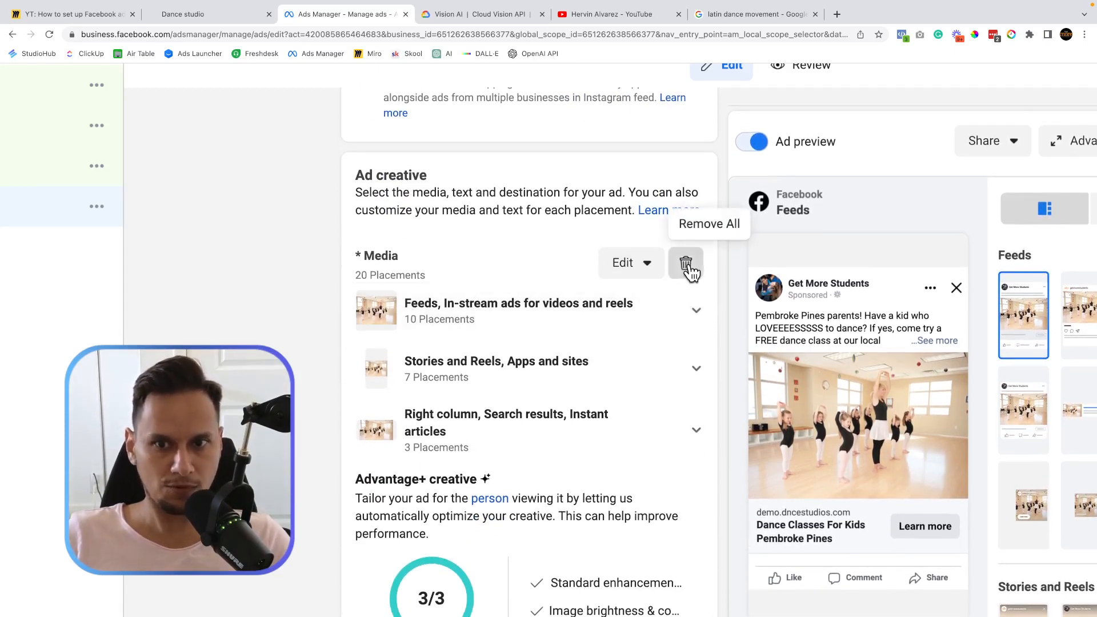
pyautogui.click(689, 270)
pyautogui.click(427, 289)
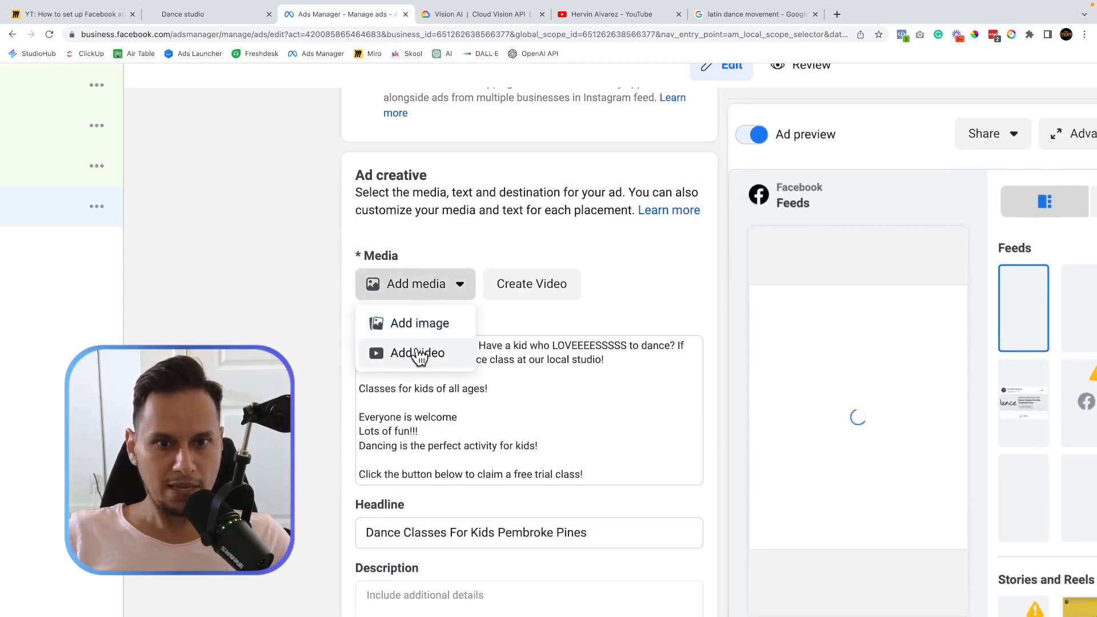
pyautogui.click(419, 324)
pyautogui.click(364, 253)
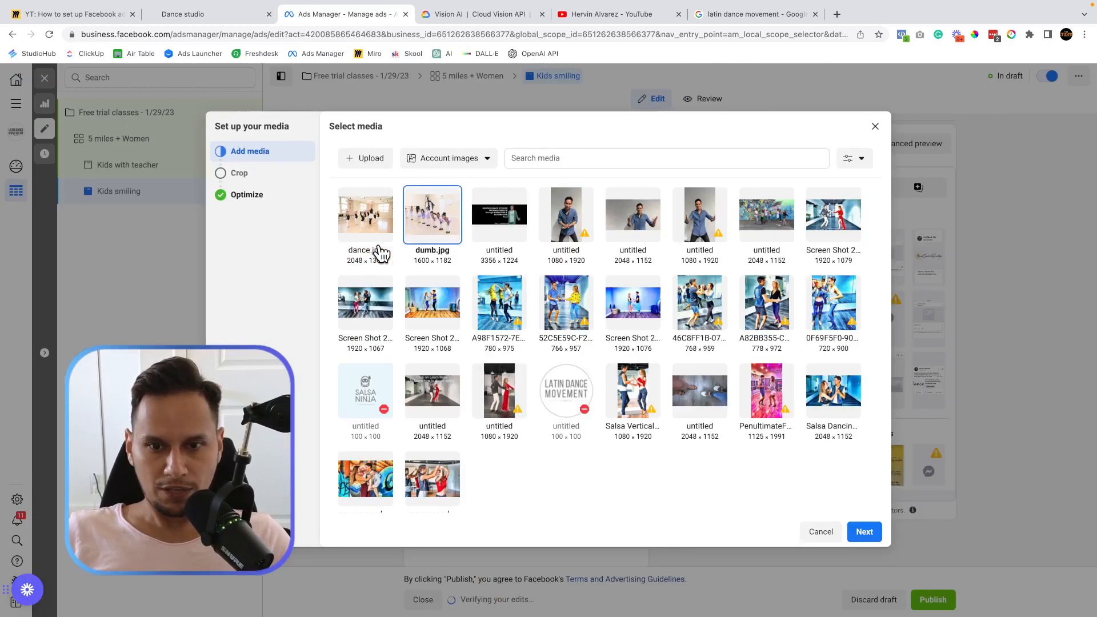
# Accept the placement crops and turn on all creative optimizations for the new image.
pyautogui.click(864, 531)
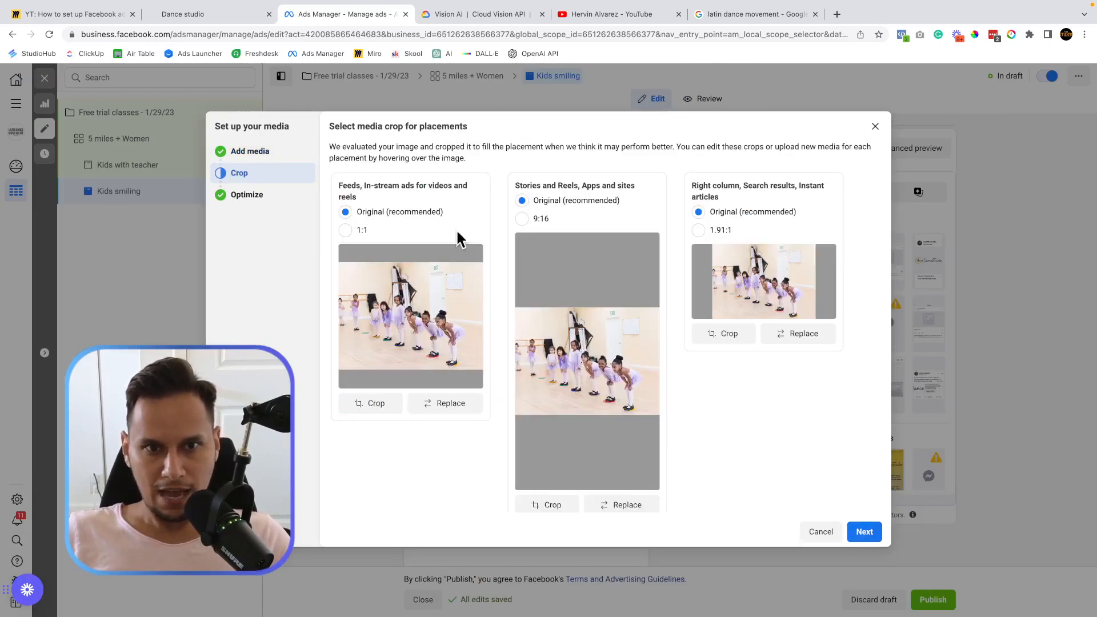
pyautogui.click(862, 531)
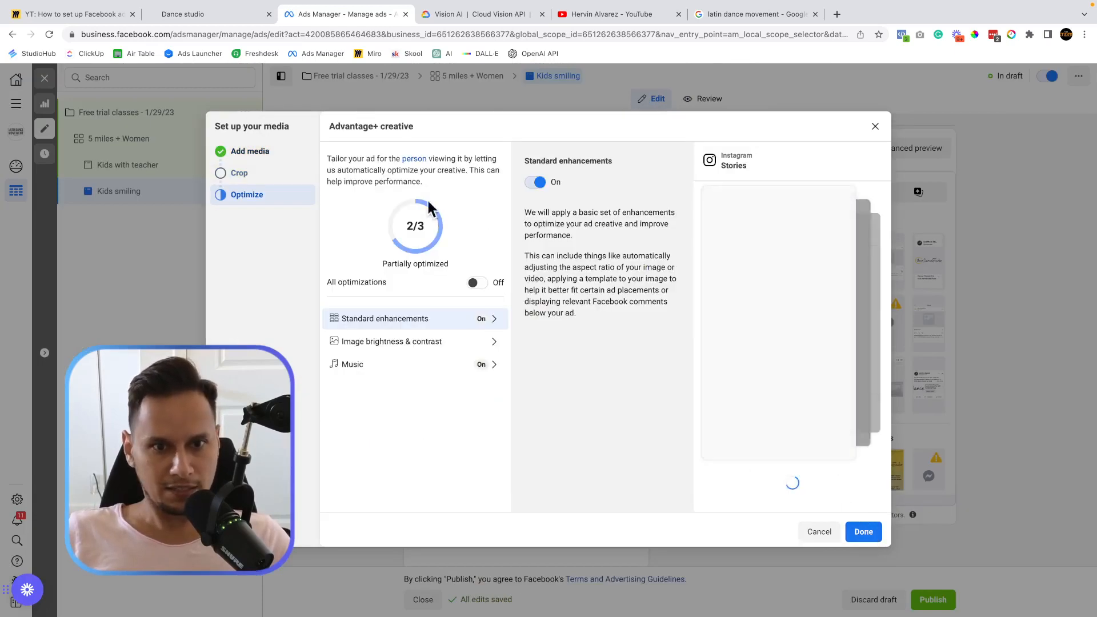
pyautogui.click(482, 284)
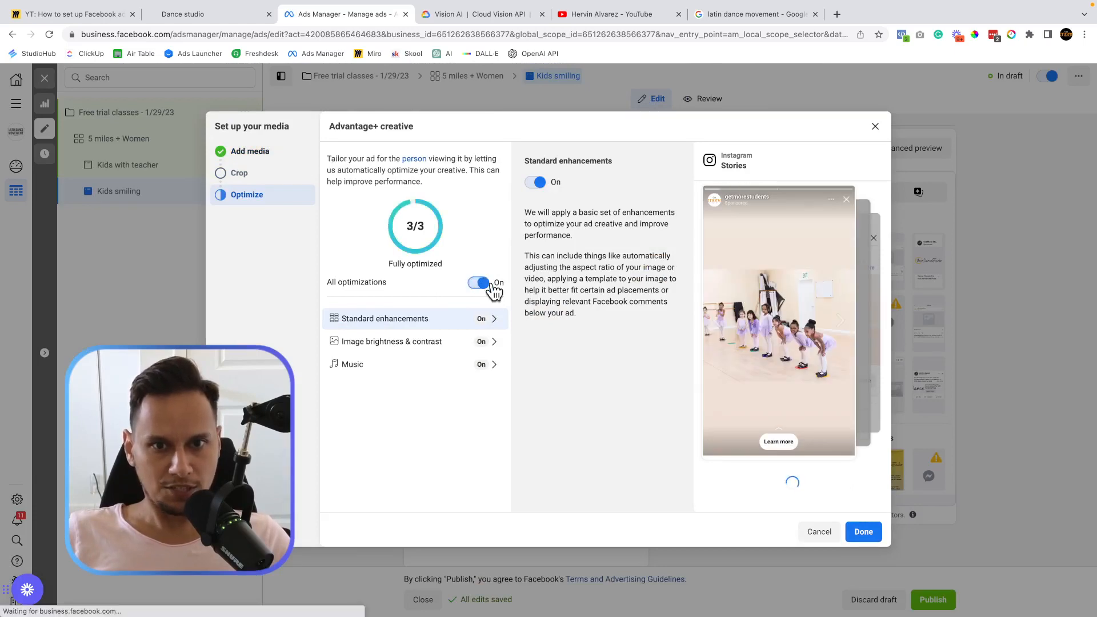
pyautogui.click(864, 532)
pyautogui.scroll(3, 379, 379)
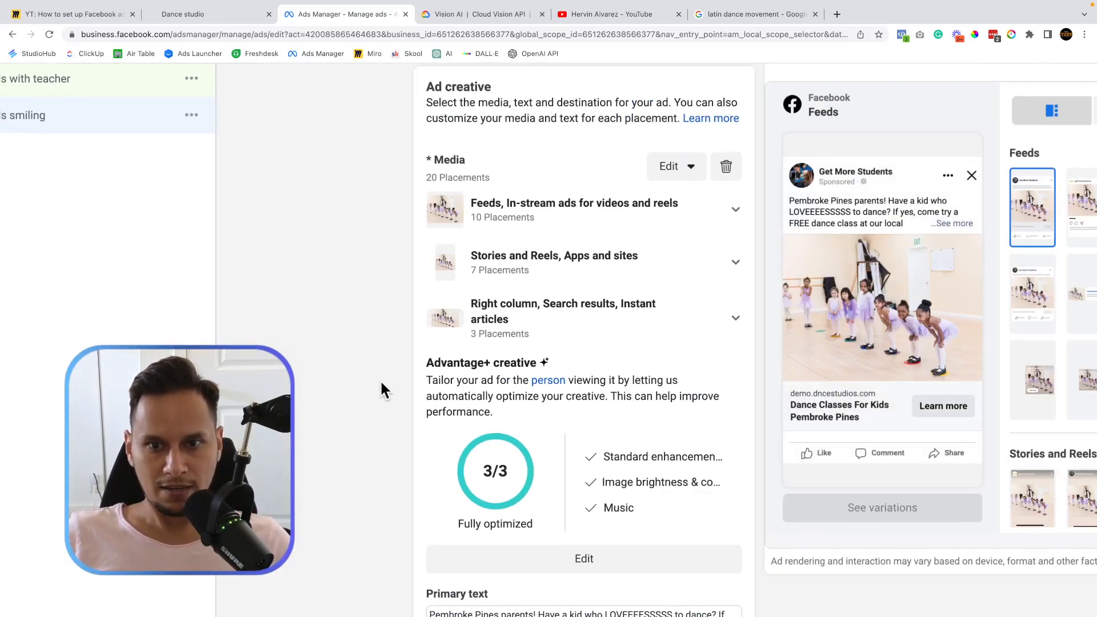
# Review the Kids smiling ad's primary text, headline and destination, then switch to Kids with teacher.
pyautogui.scroll(-7, 372, 250)
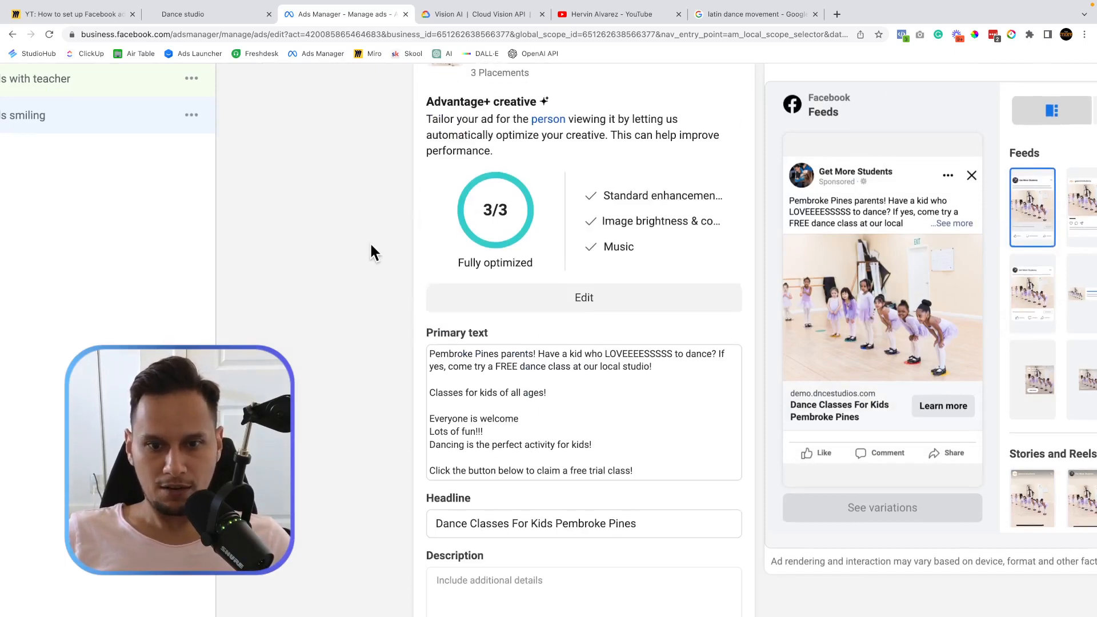
pyautogui.scroll(-8, 370, 242)
pyautogui.scroll(2, 369, 242)
pyautogui.scroll(-2, 369, 242)
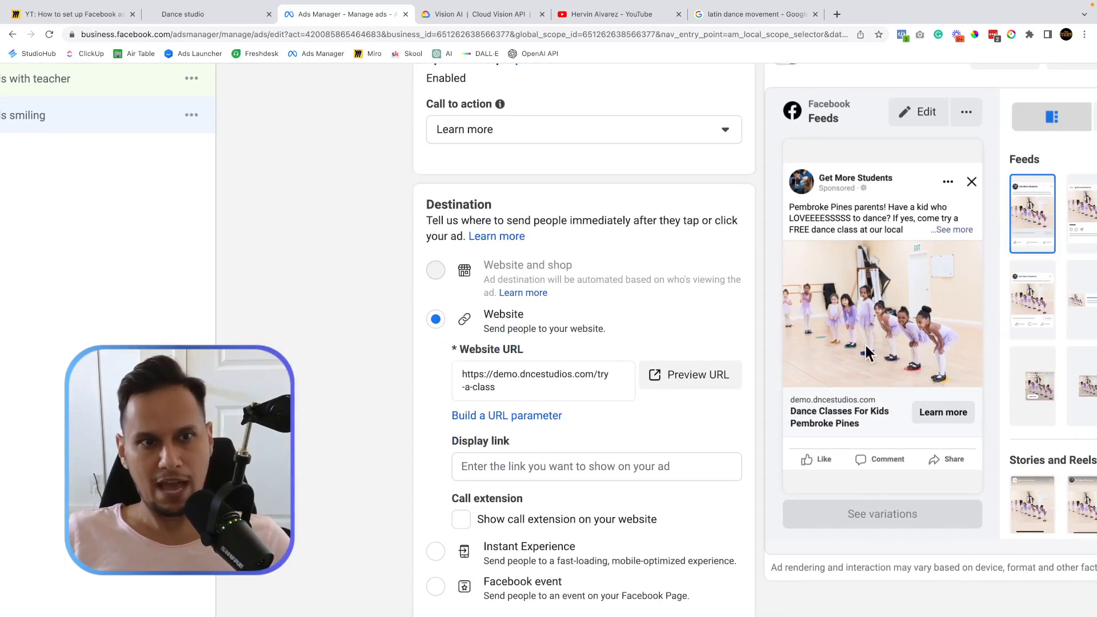
pyautogui.scroll(-2, 924, 341)
pyautogui.scroll(-3, 886, 321)
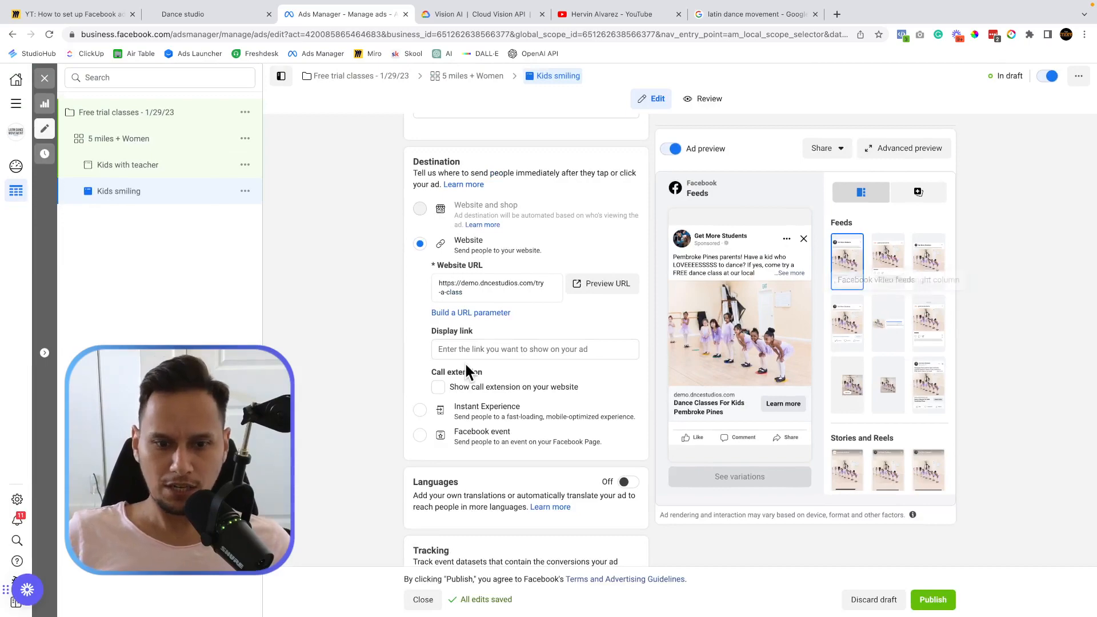
pyautogui.scroll(-7, 466, 364)
pyautogui.scroll(15, 468, 377)
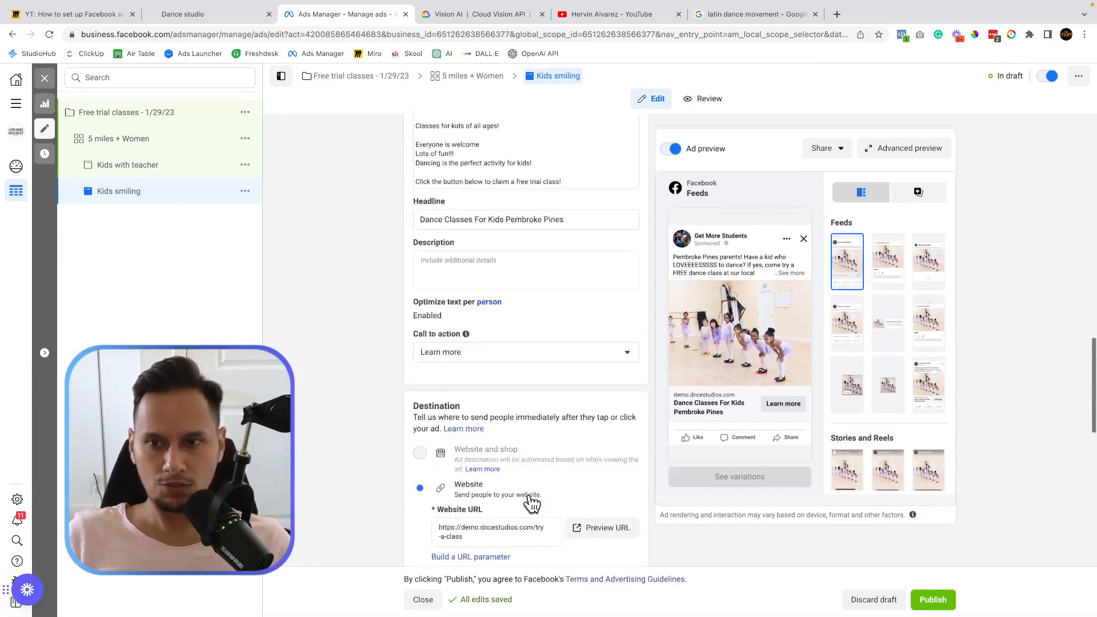
pyautogui.scroll(8, 532, 503)
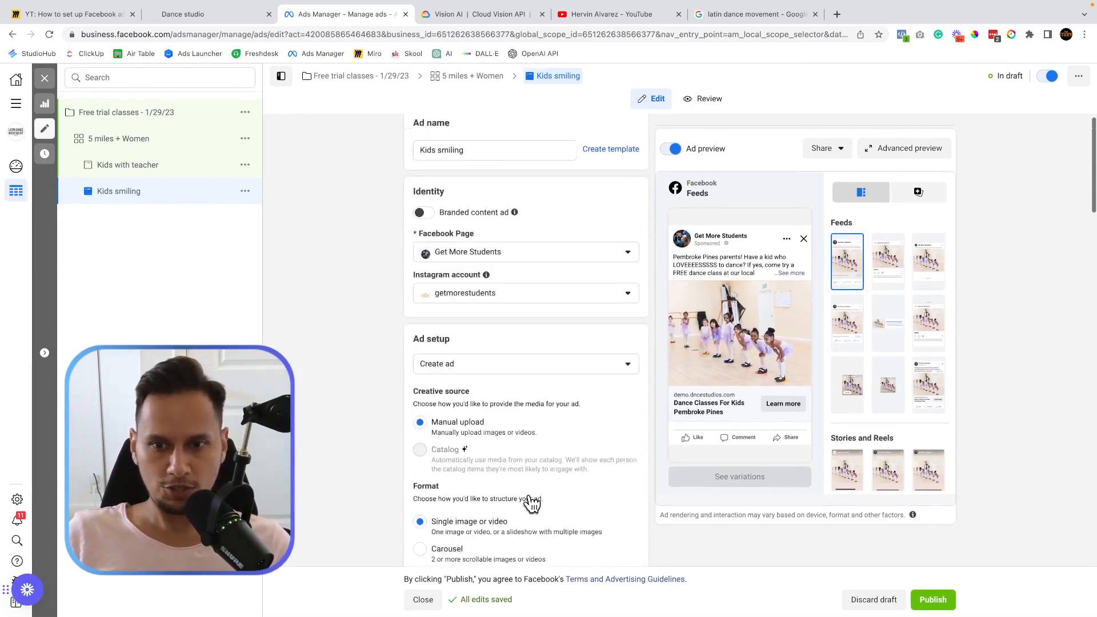
pyautogui.click(122, 176)
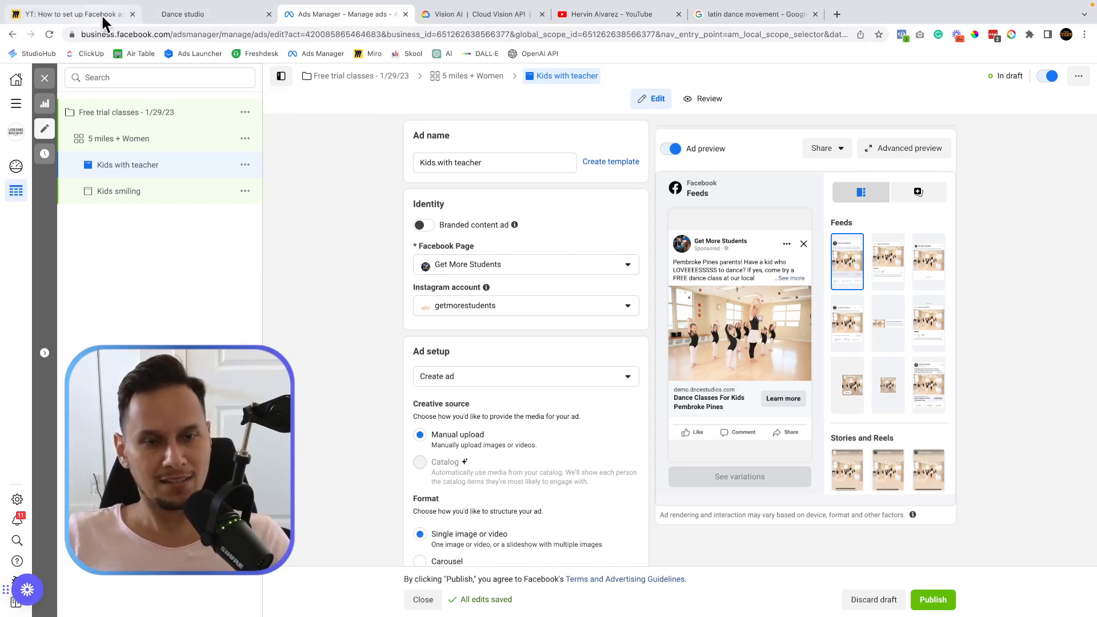
# Return to the Kids smiling ad and close the editor without publishing the draft ads.
pyautogui.click(142, 194)
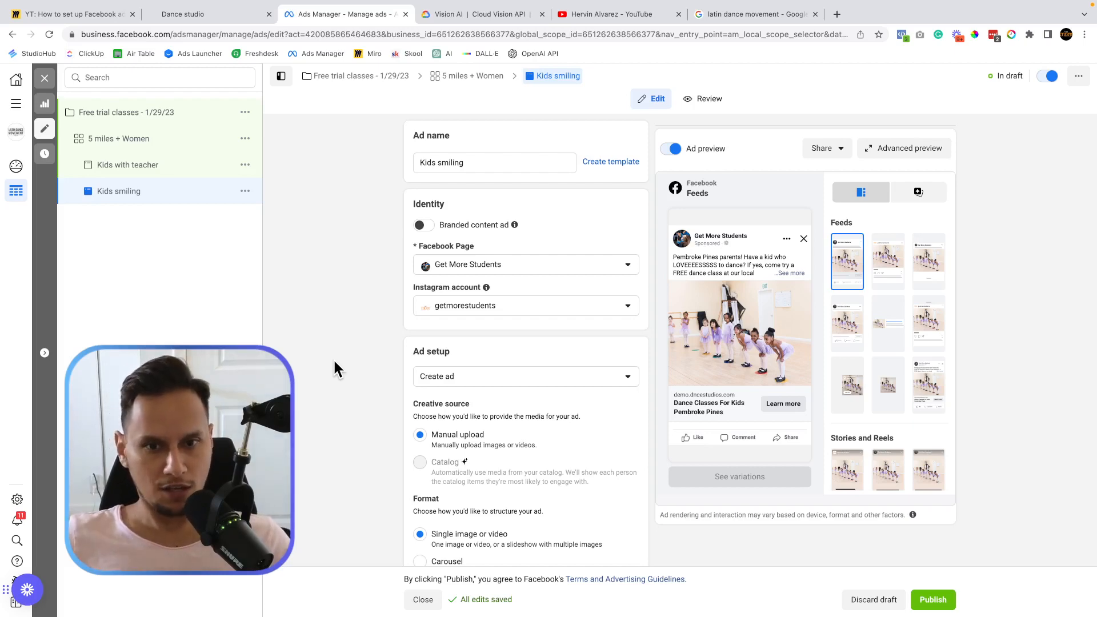
pyautogui.click(45, 79)
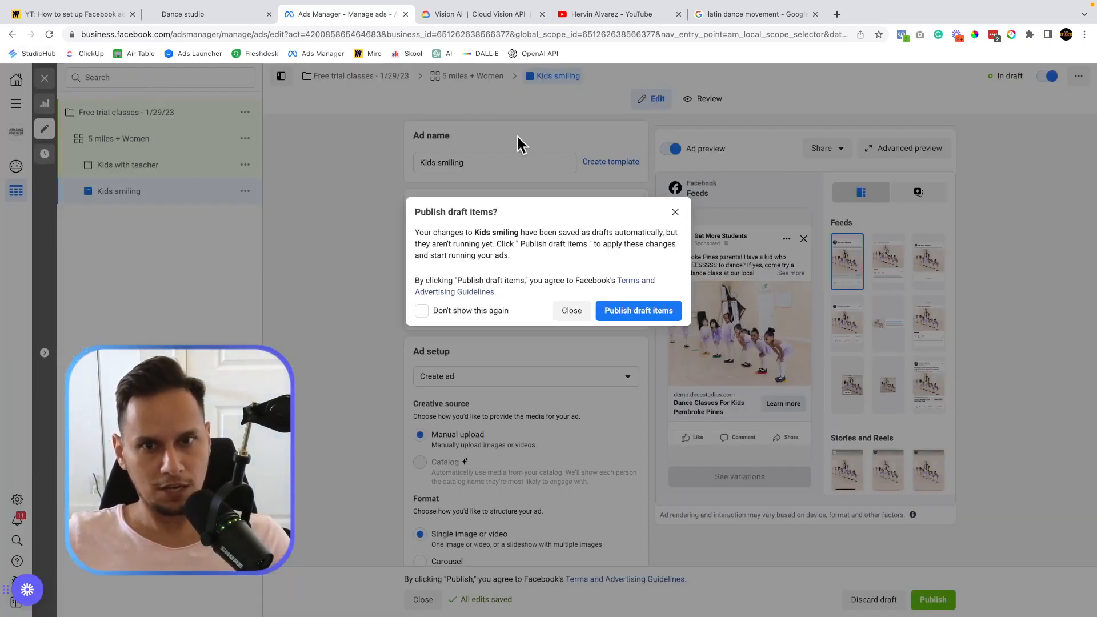
pyautogui.click(570, 311)
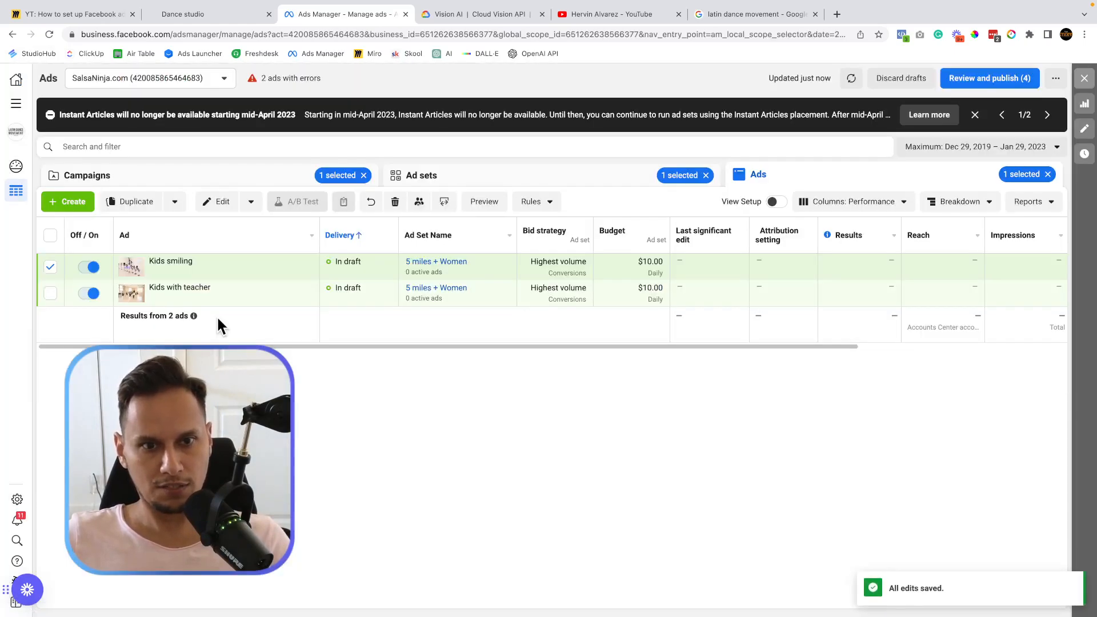
# Switch the table to the Campaigns tab to see Free trial classes - 1/29/23 in draft.
pyautogui.click(170, 177)
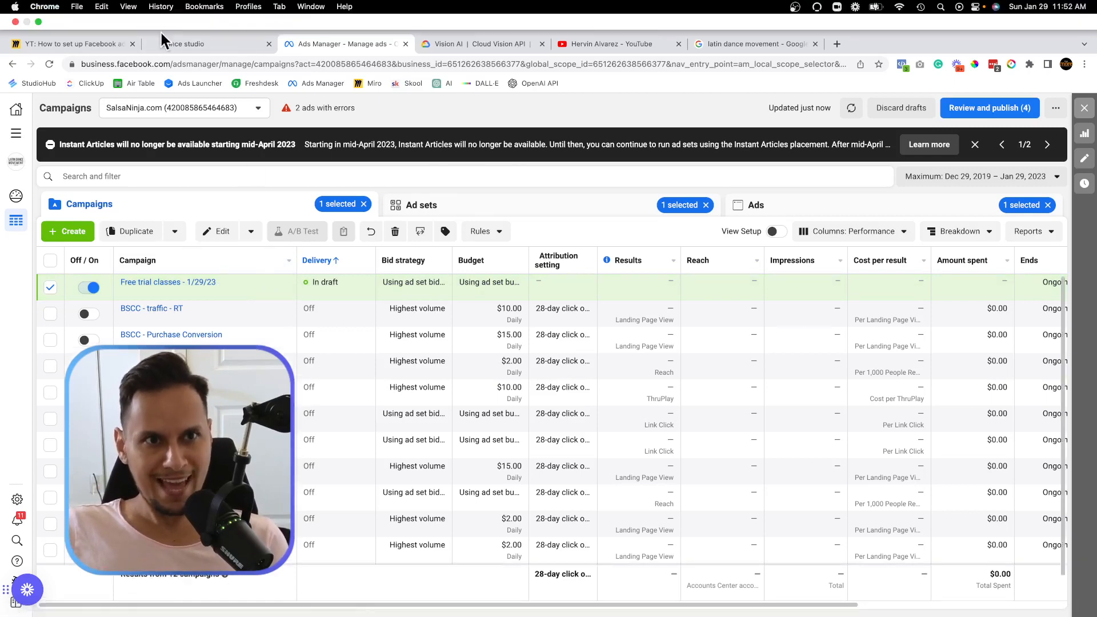
# On the Miro board, select and then deselect the campaign–adset–ad flow diagram.
pyautogui.click(89, 45)
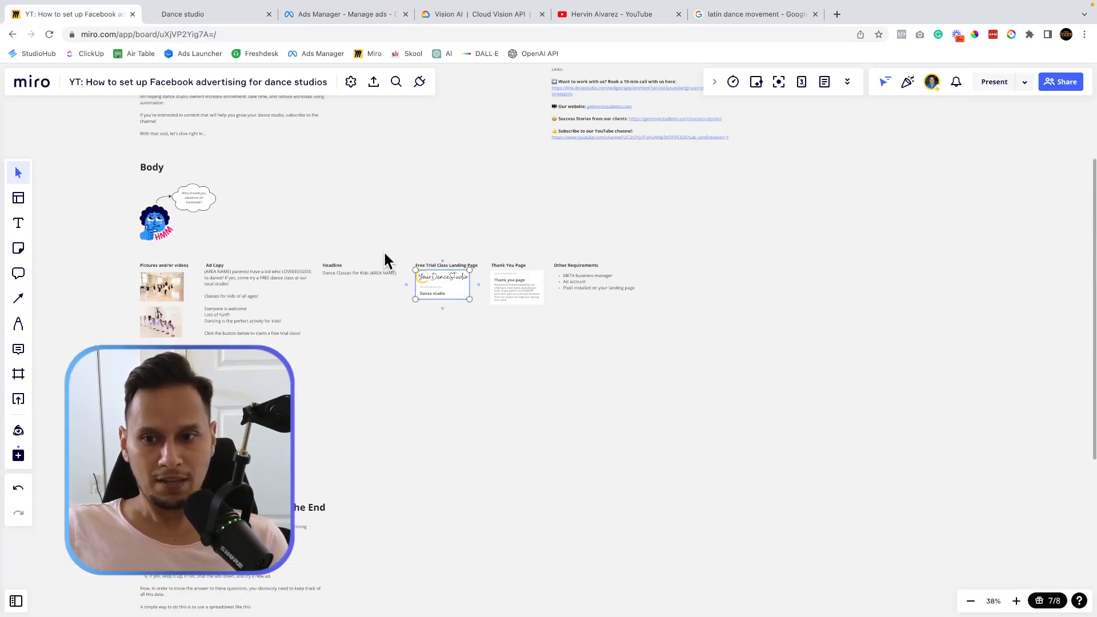
pyautogui.scroll(10, 372, 283)
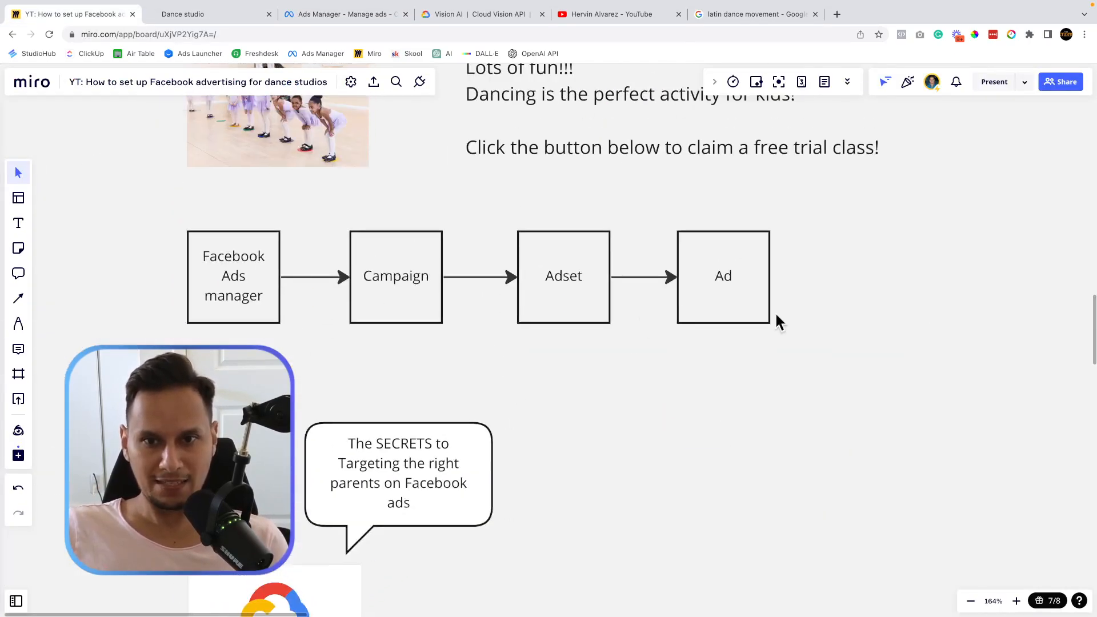
pyautogui.moveTo(144, 211); pyautogui.dragTo(896, 381)
pyautogui.click(699, 448)
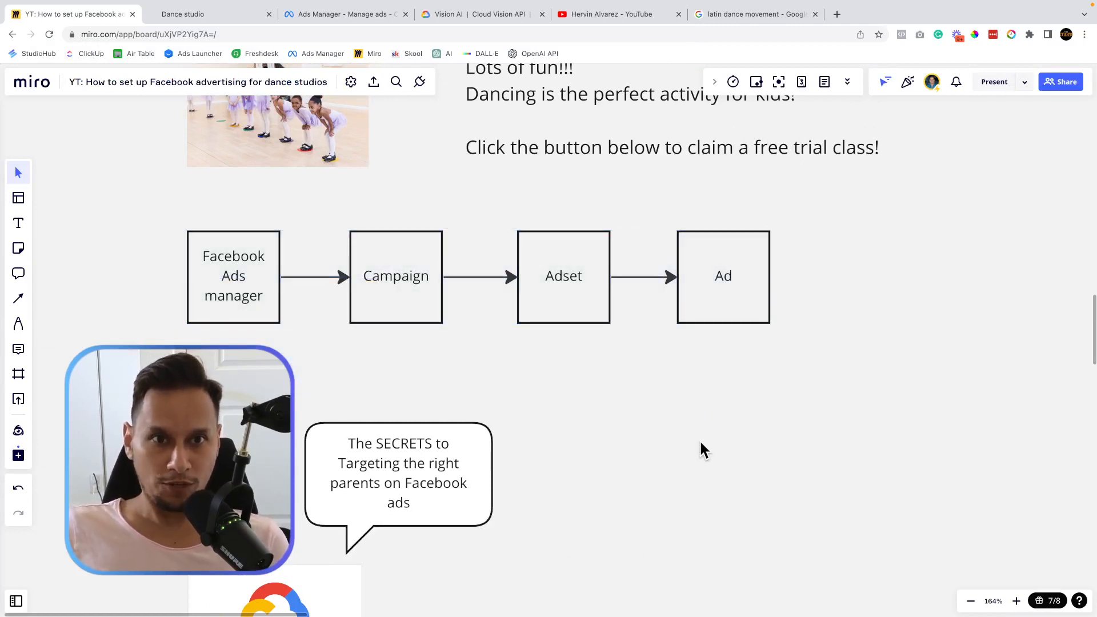
# Scroll around the ads-flow planning board, then return to the Ads Manager campaigns list.
pyautogui.scroll(-5, 575, 495)
pyautogui.scroll(-6, 573, 495)
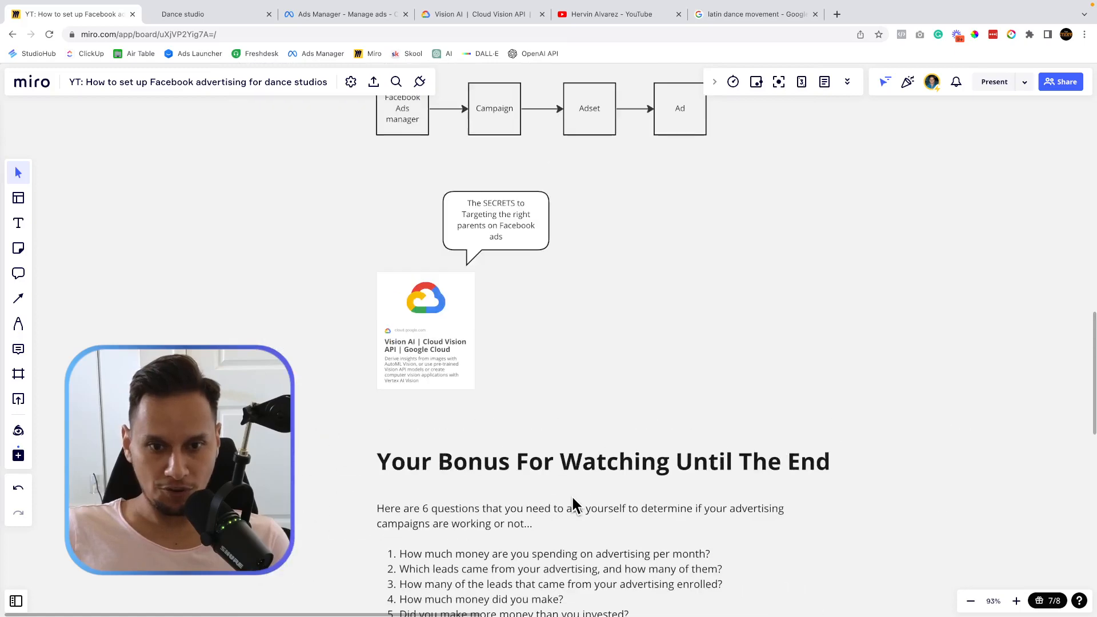
pyautogui.scroll(-3, 571, 495)
pyautogui.scroll(3, 572, 495)
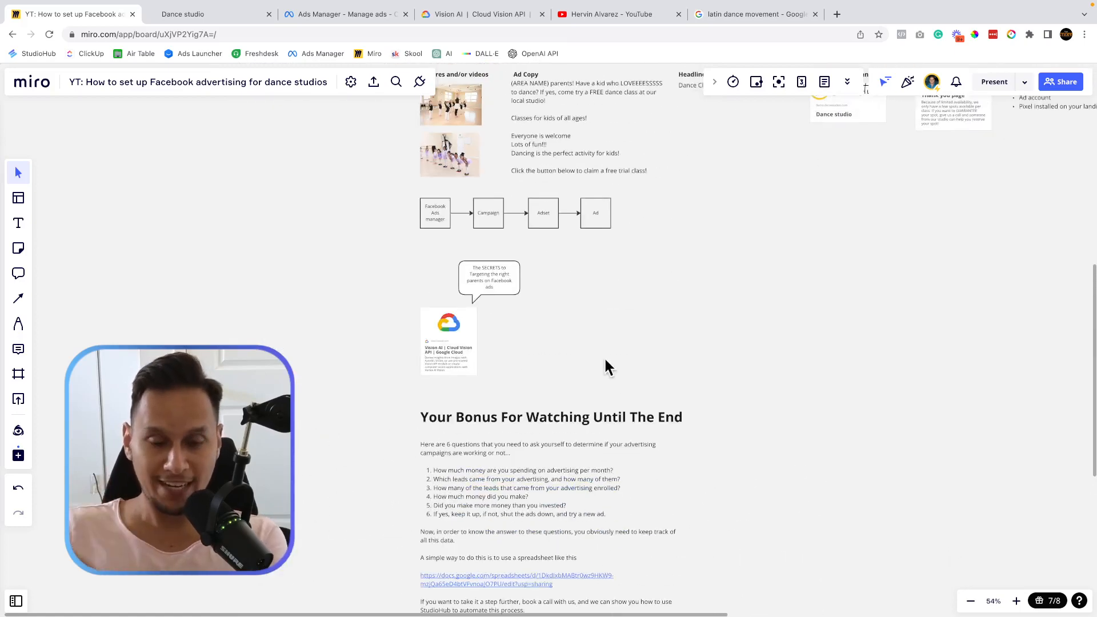
pyautogui.scroll(3, 605, 357)
pyautogui.scroll(-2, 605, 356)
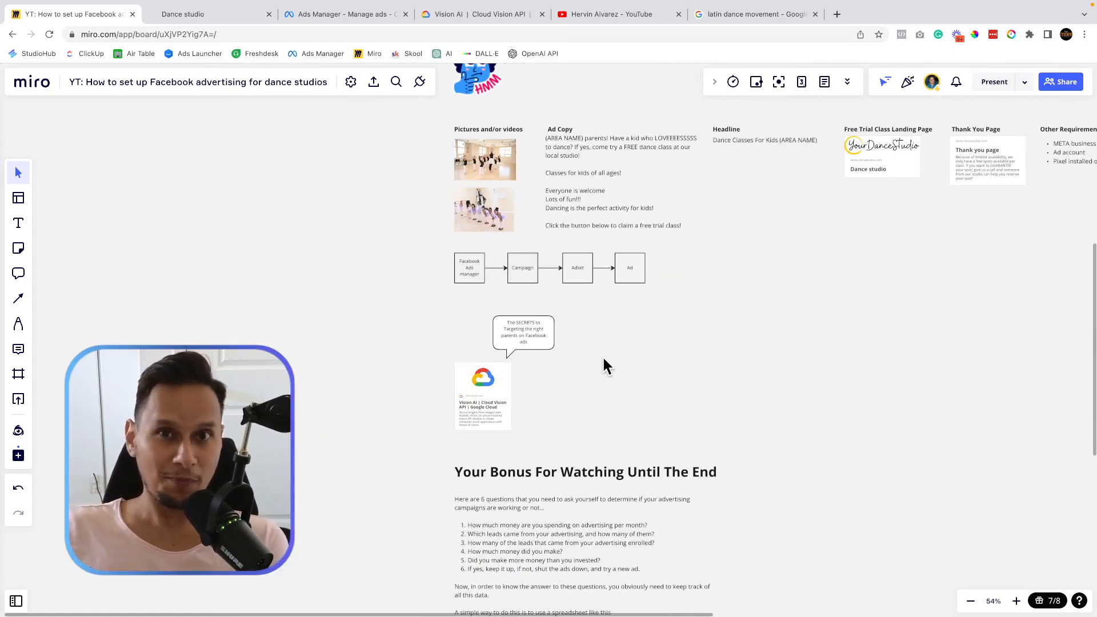
pyautogui.scroll(8, 486, 366)
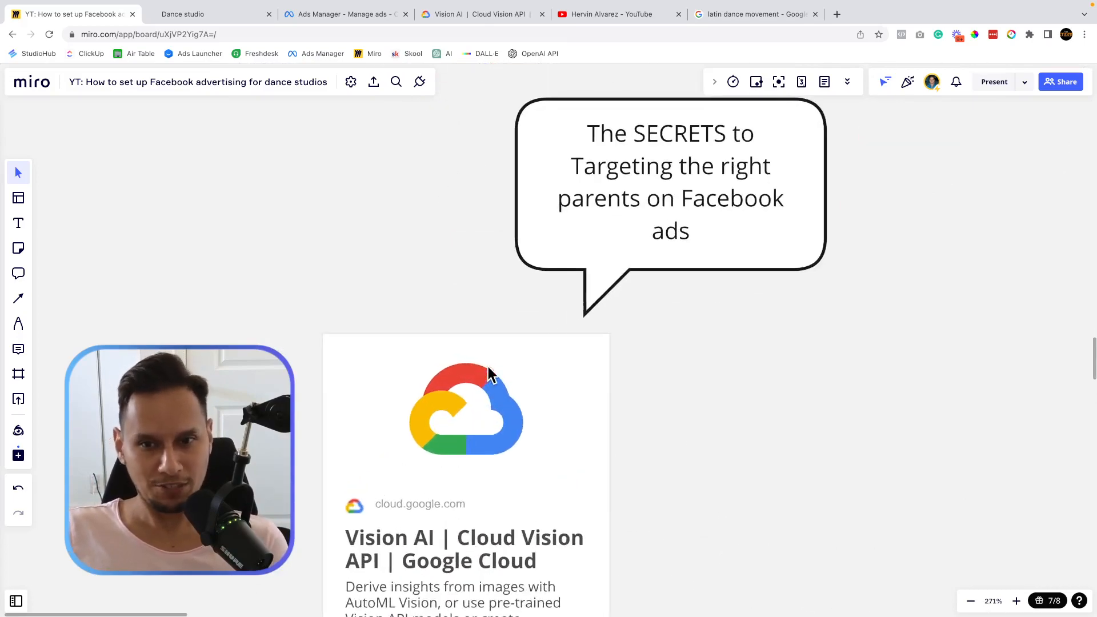
pyautogui.scroll(-5, 642, 322)
pyautogui.scroll(-3, 645, 325)
pyautogui.scroll(5, 617, 349)
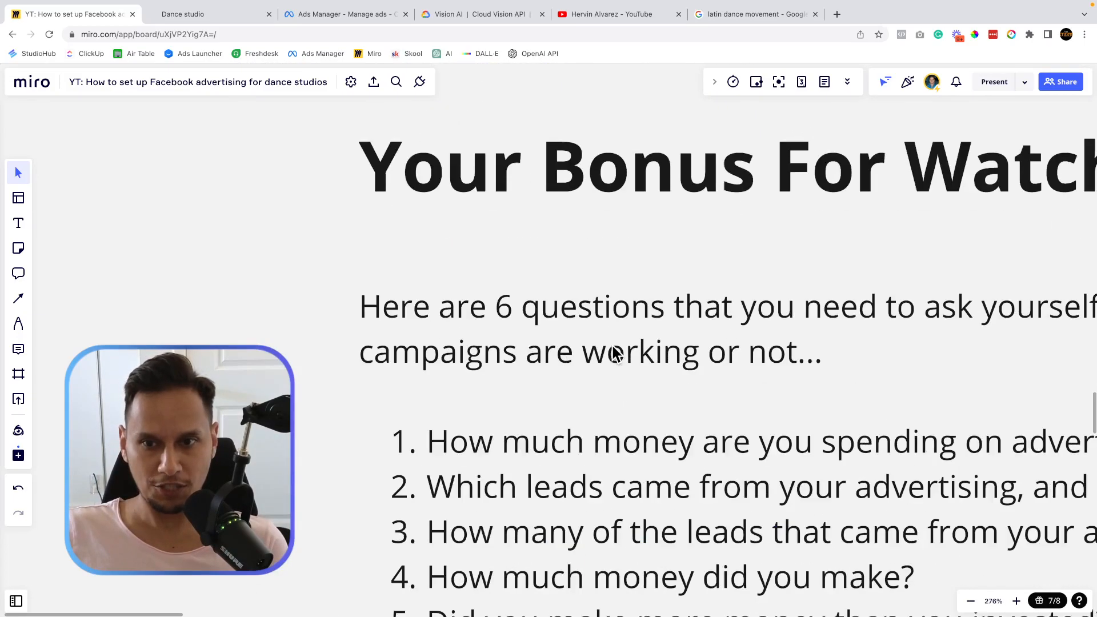
pyautogui.scroll(-5, 611, 344)
pyautogui.scroll(5, 608, 344)
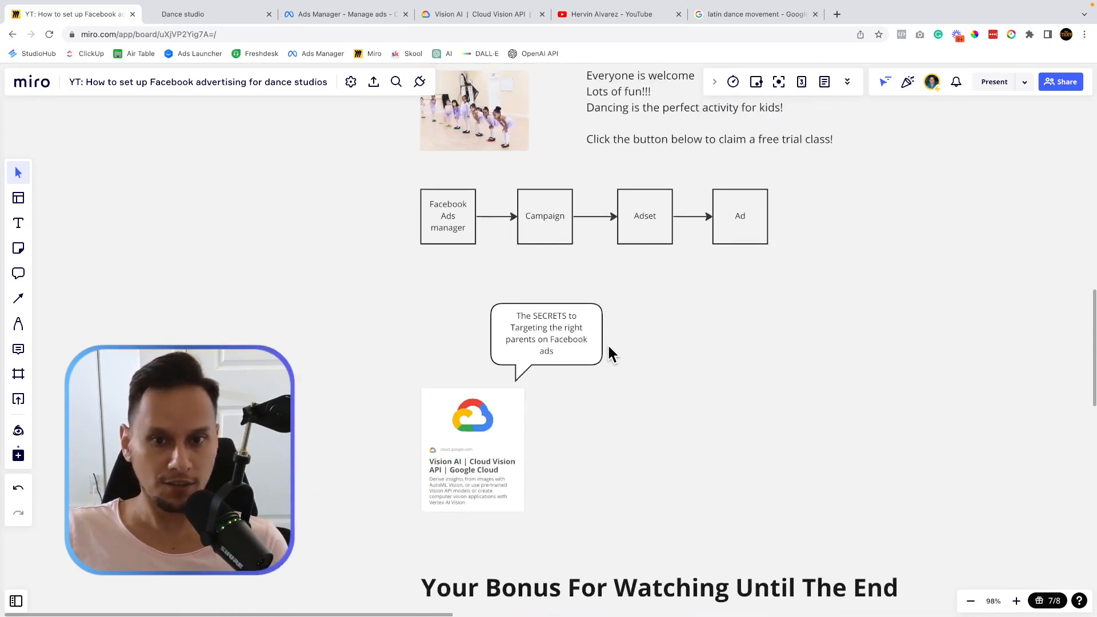
pyautogui.scroll(5, 430, 354)
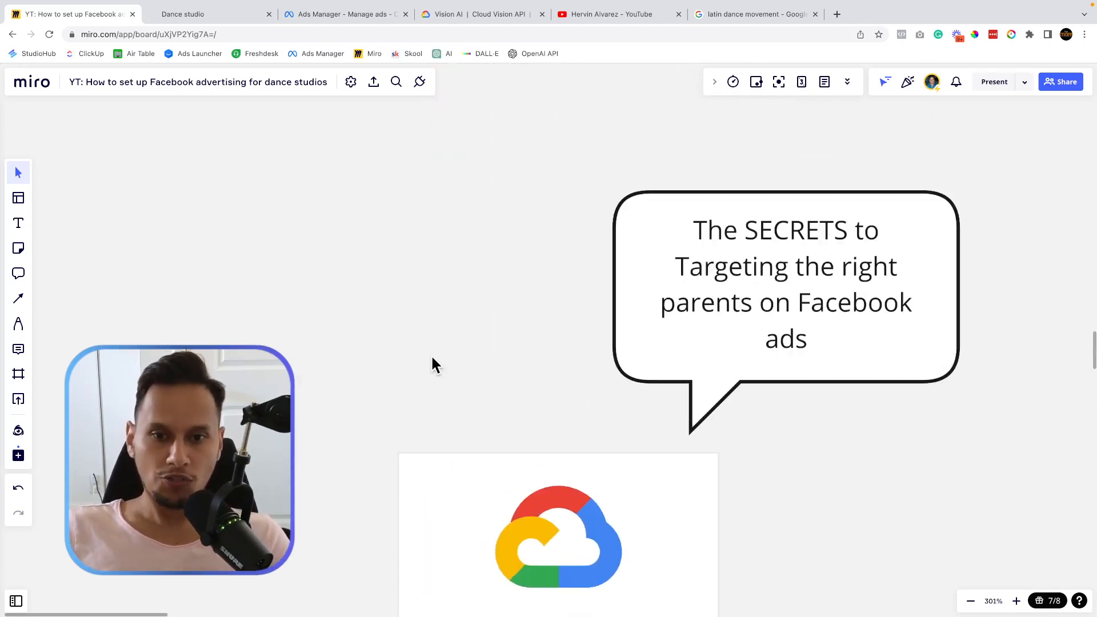
pyautogui.scroll(-5, 416, 332)
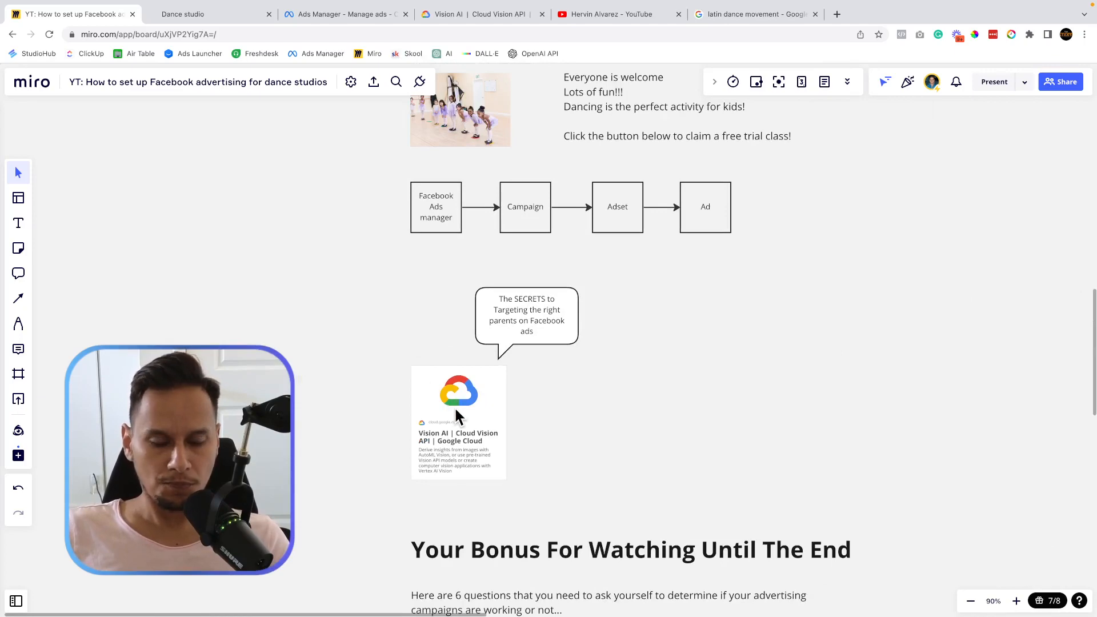
pyautogui.scroll(5, 456, 409)
pyautogui.scroll(-3, 455, 409)
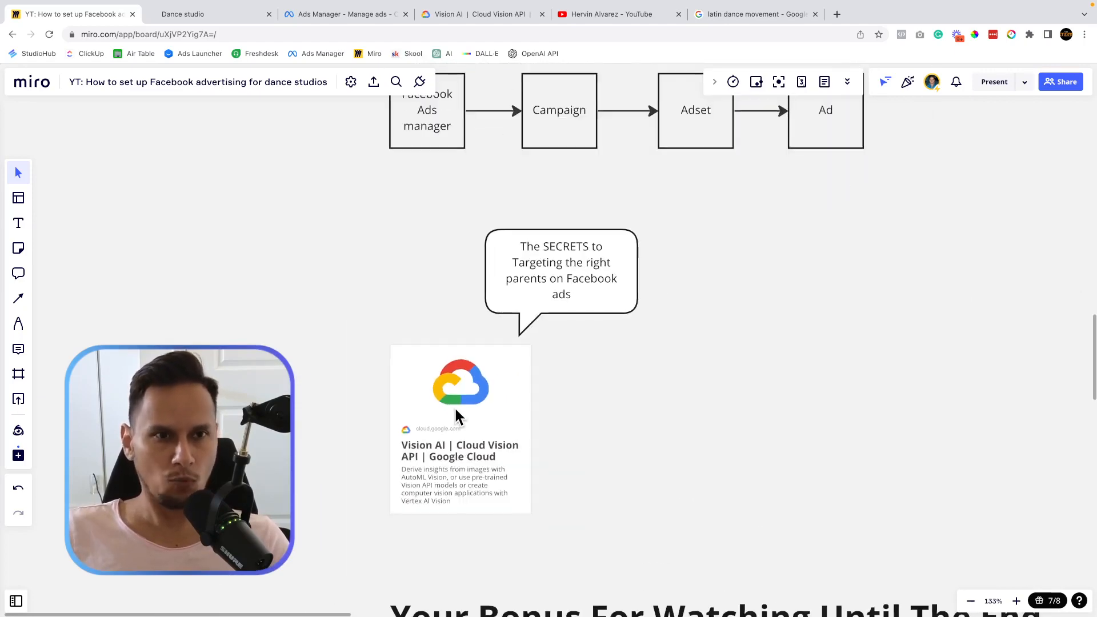
pyautogui.moveTo(442, 57)
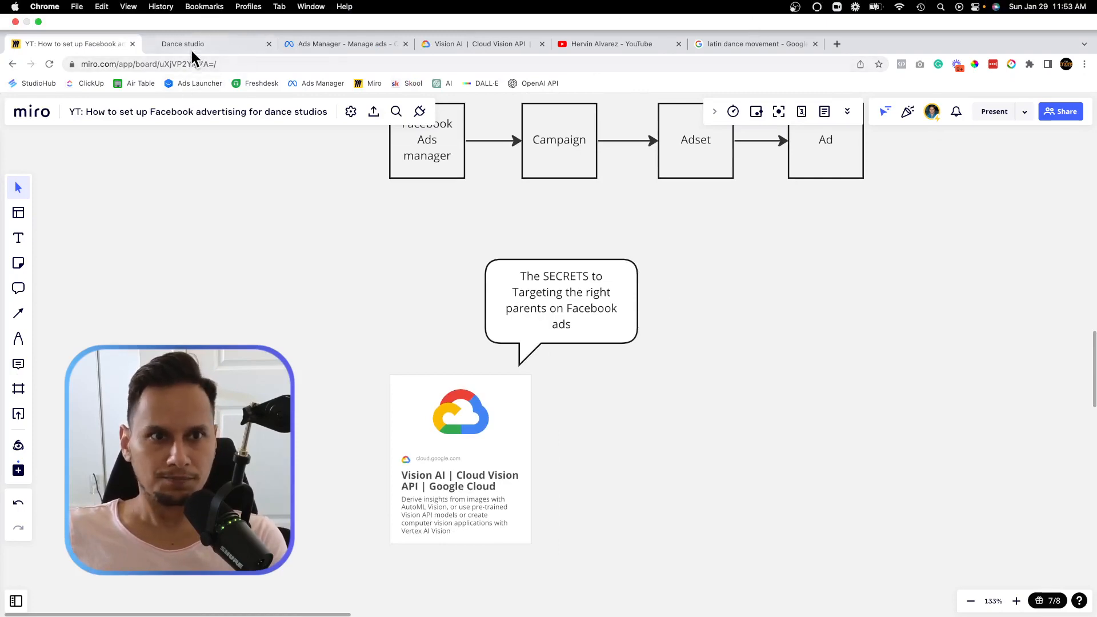
pyautogui.click(326, 44)
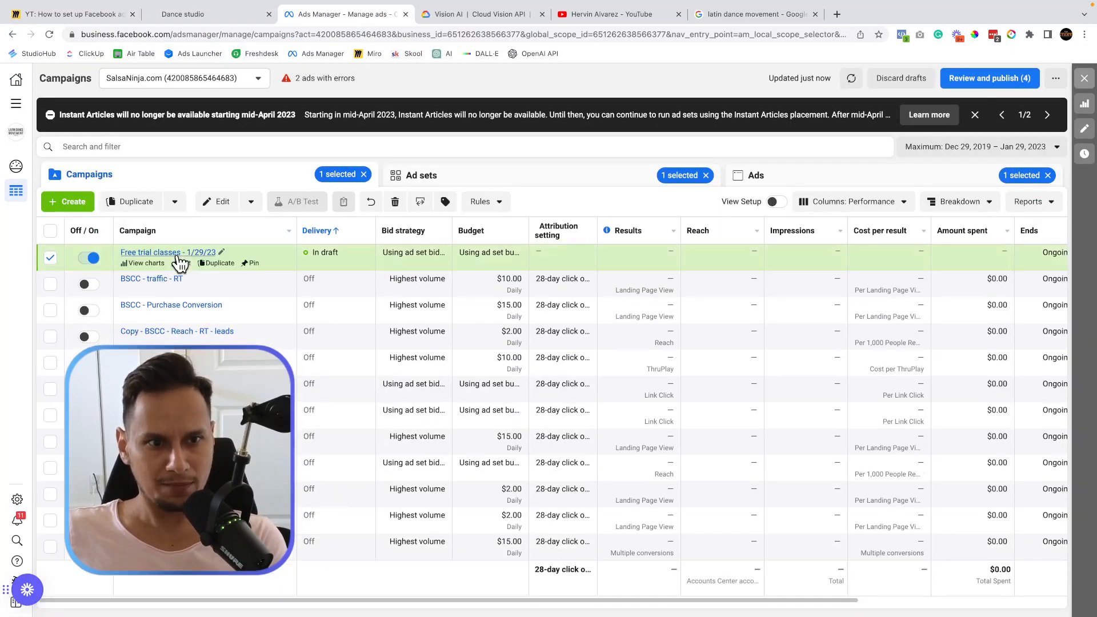
# Edit the Free trial classes campaign's 5 miles + Women ad set at its Detailed targeting search box.
pyautogui.click(183, 263)
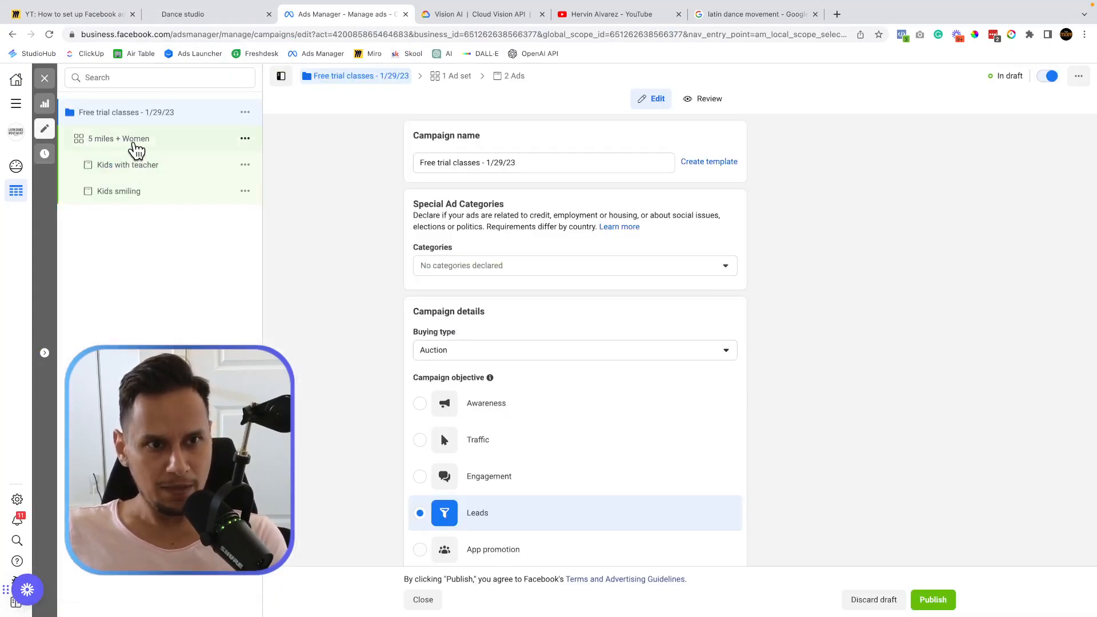
pyautogui.click(136, 149)
pyautogui.scroll(-10, 407, 234)
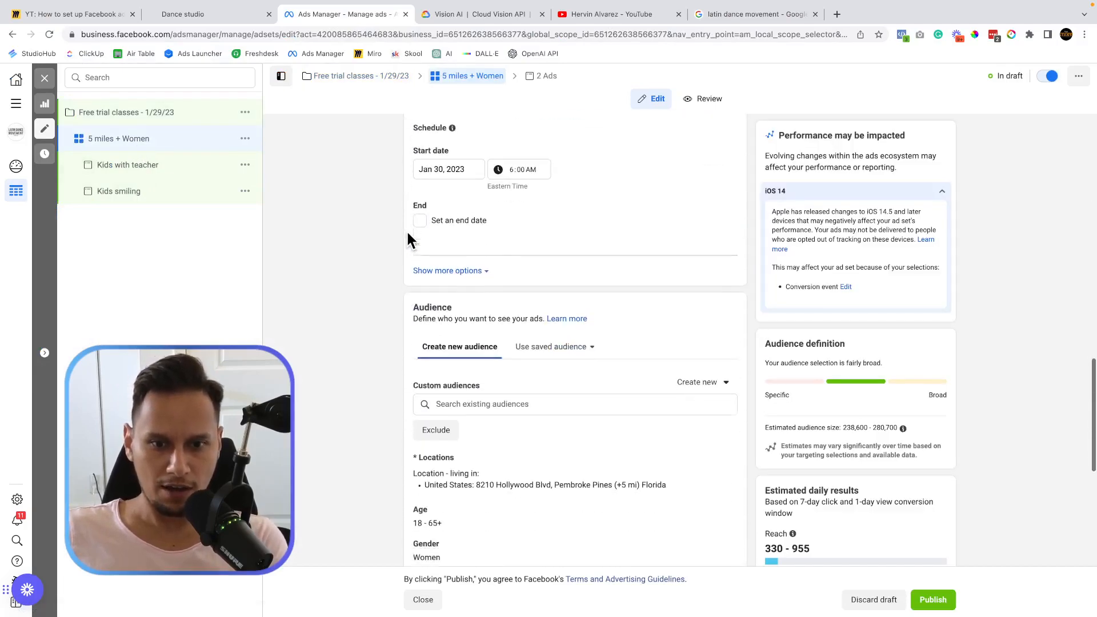
pyautogui.scroll(-6, 407, 234)
pyautogui.scroll(2, 407, 235)
pyautogui.scroll(3, 407, 234)
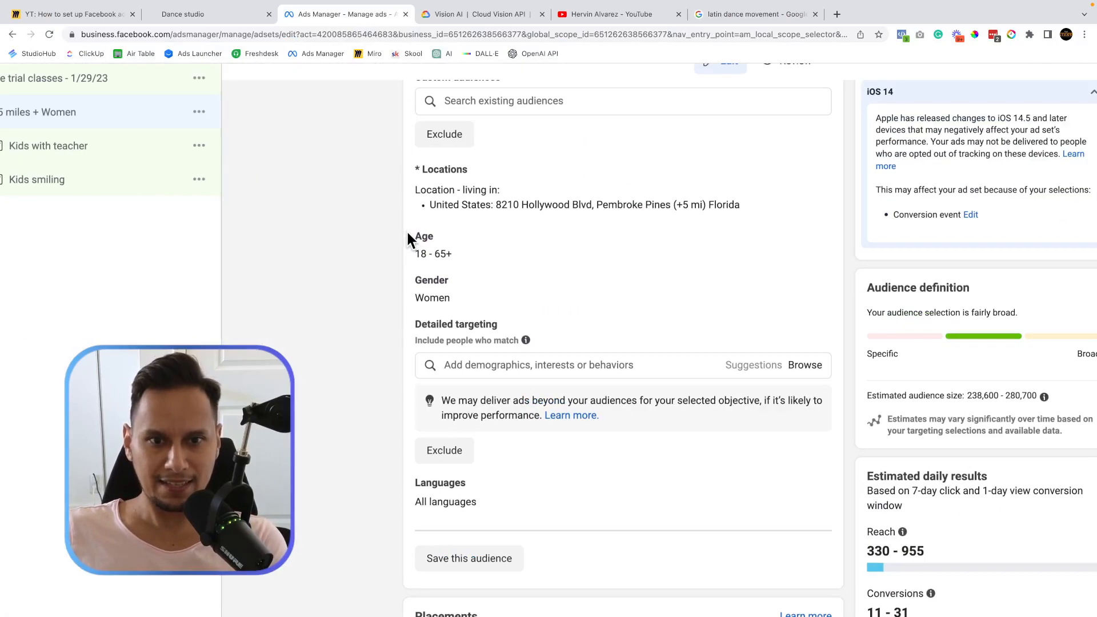
pyautogui.scroll(2, 406, 230)
pyautogui.scroll(4, 407, 229)
pyautogui.moveTo(680, 441)
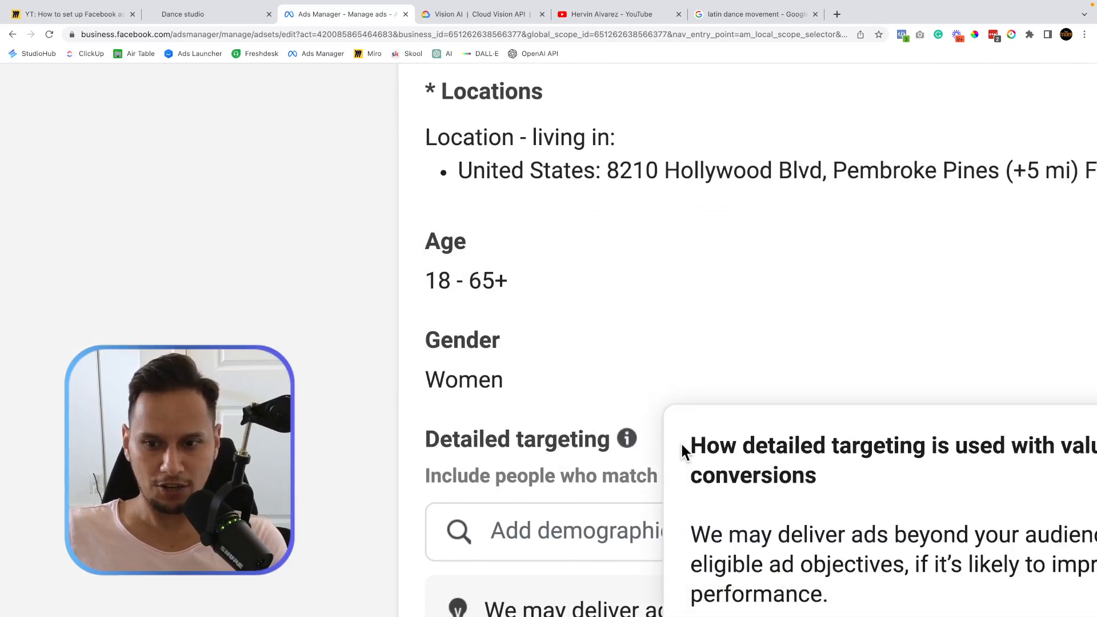
pyautogui.scroll(-5, 682, 452)
pyautogui.click(620, 507)
# Search 'paren' and add the Parent interest to detailed targeting.
pyautogui.write('parent')
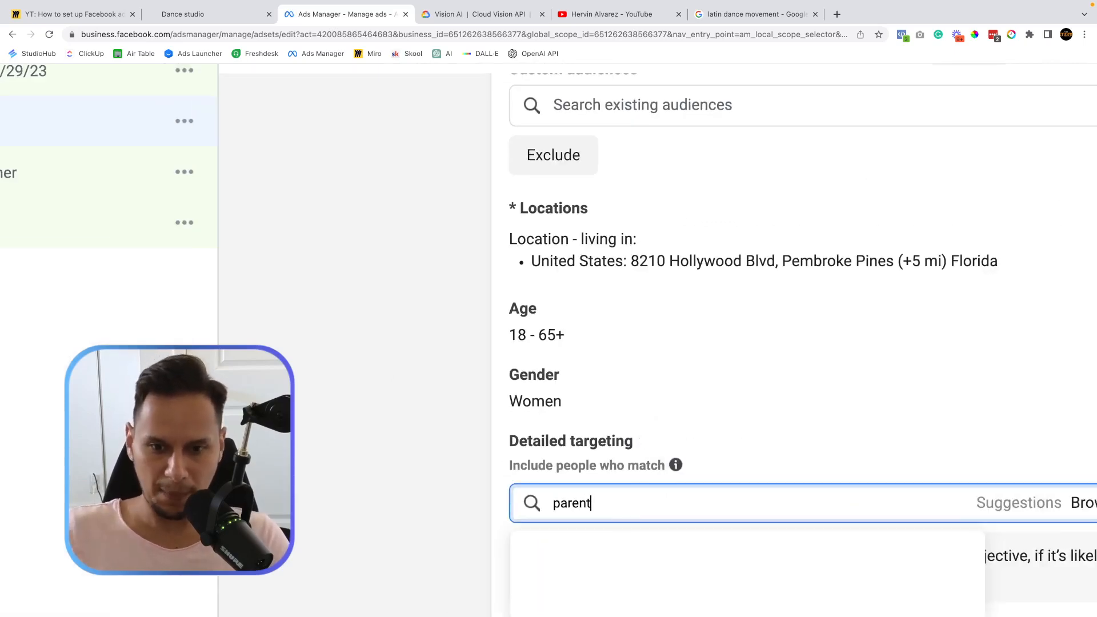
pyautogui.scroll(-3, 621, 510)
pyautogui.hscroll(3, 376, 368)
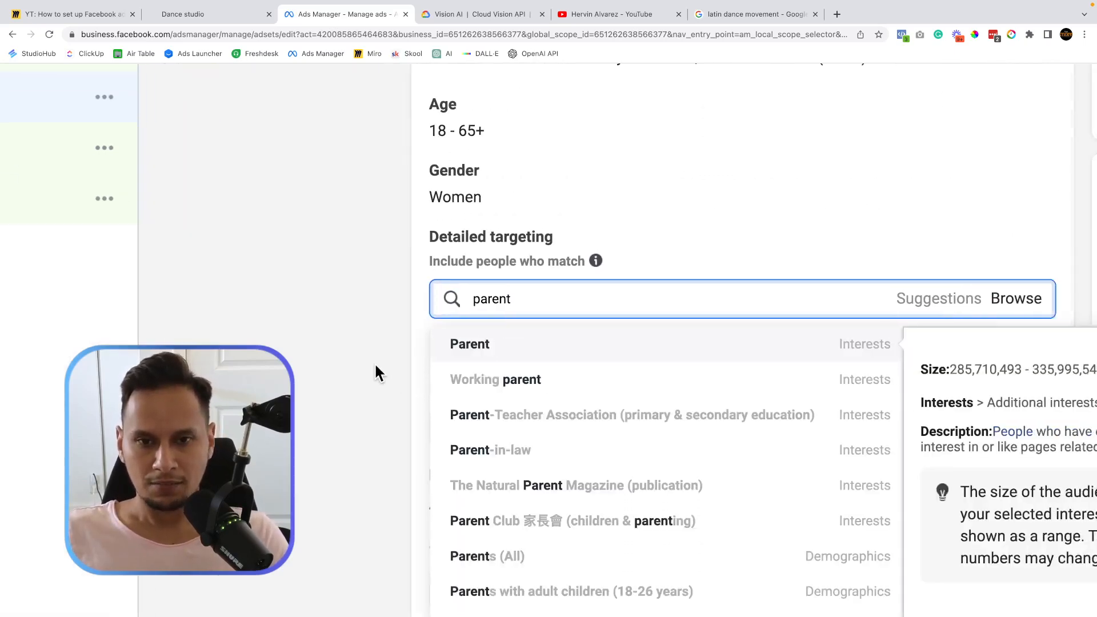
pyautogui.click(429, 345)
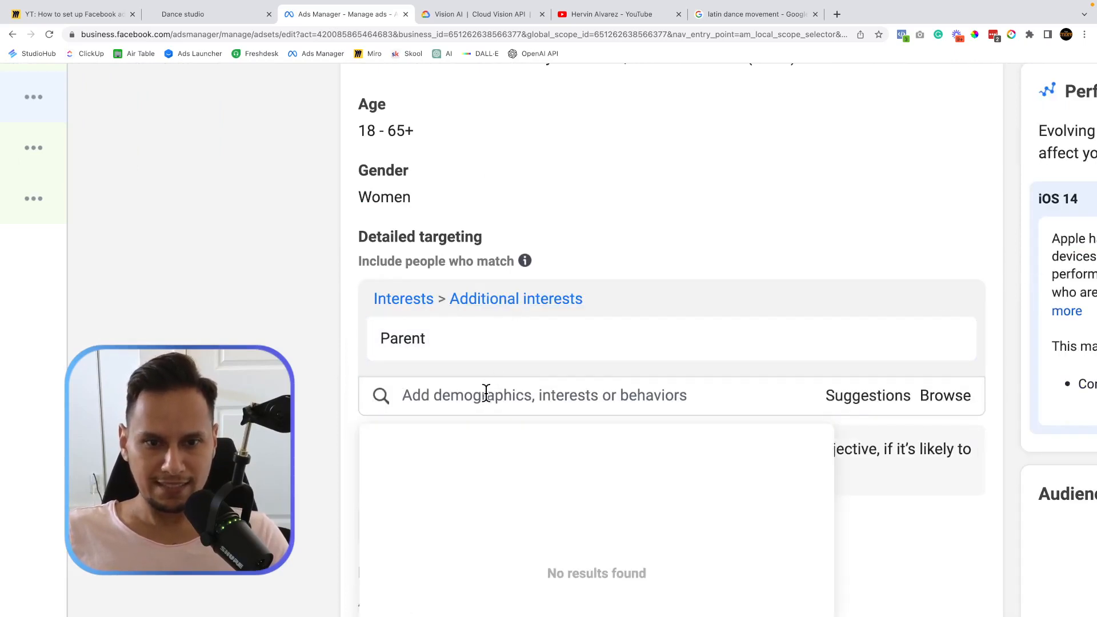
# Search 'parents' and add Parents with preschoolers (03-05 years).
pyautogui.write('parents')
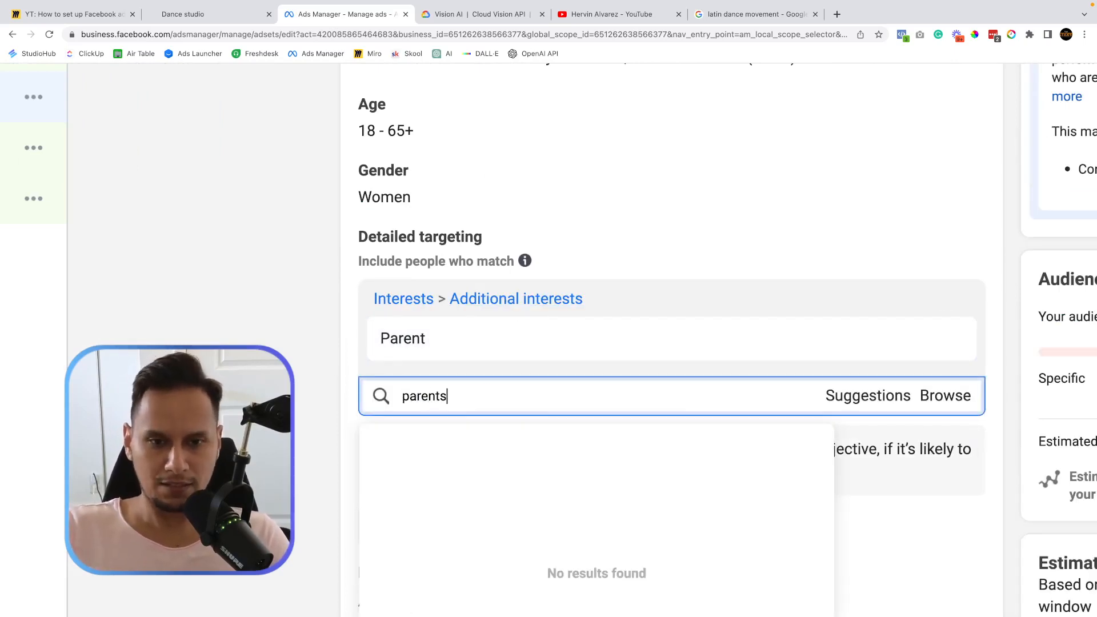
pyautogui.scroll(-1, 464, 457)
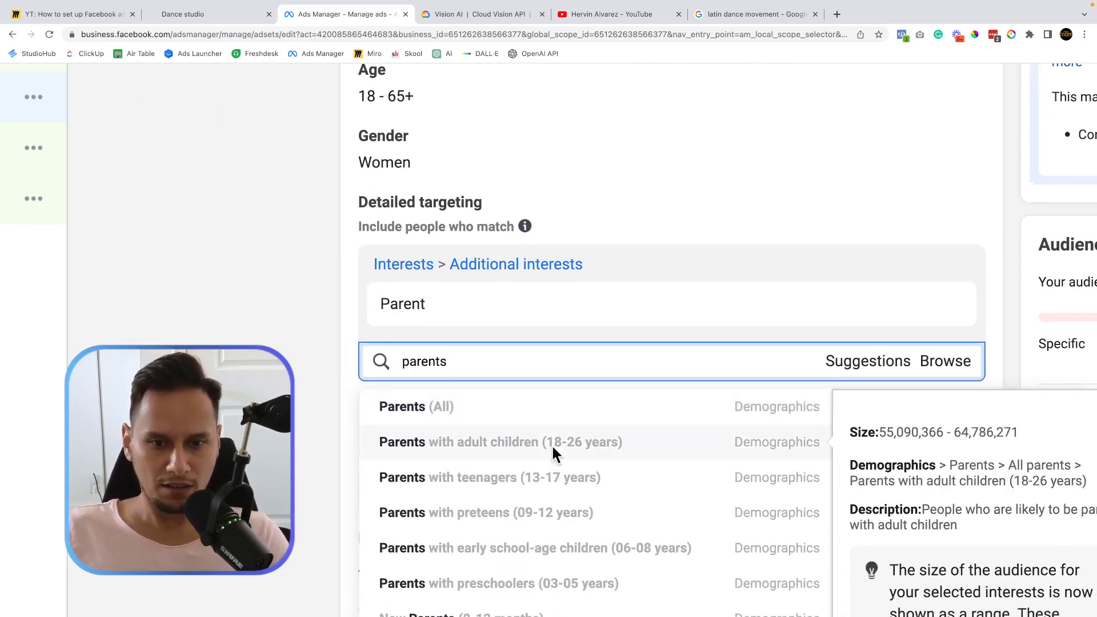
pyautogui.scroll(-2, 520, 541)
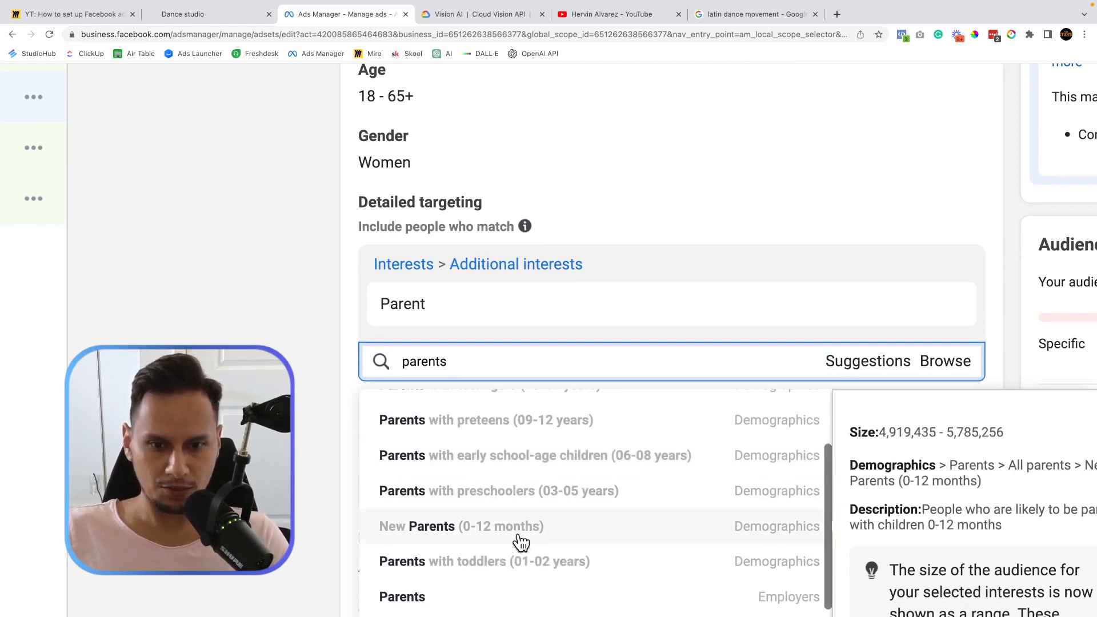
pyautogui.click(516, 491)
# Add Household income: top 25%-50% of ZIP codes to the targeting.
pyautogui.scroll(-3, 296, 383)
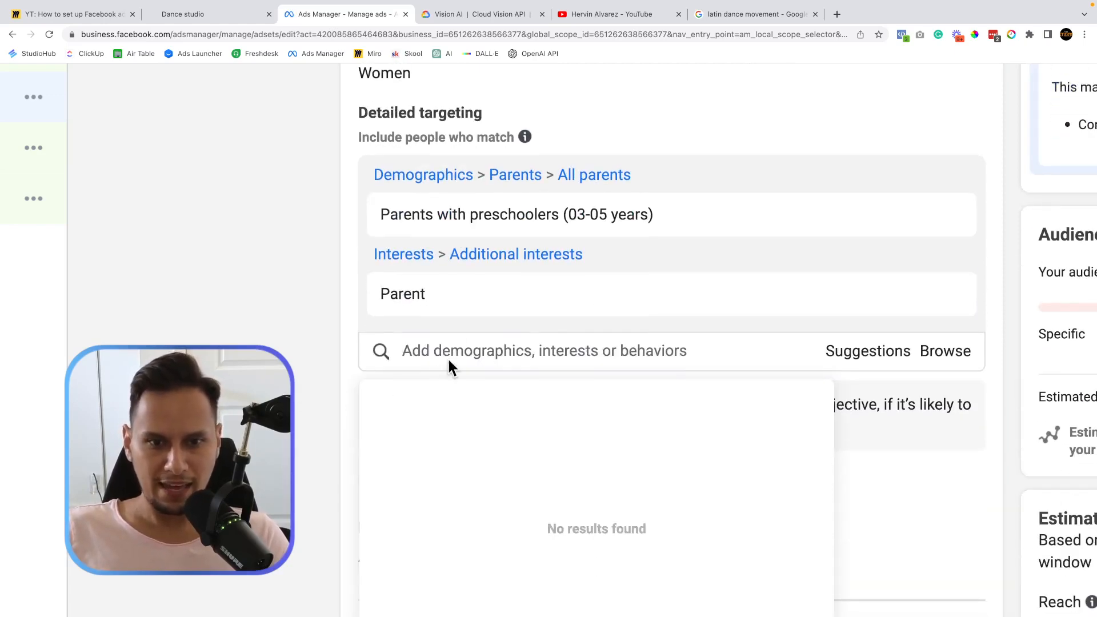
pyautogui.click(468, 340)
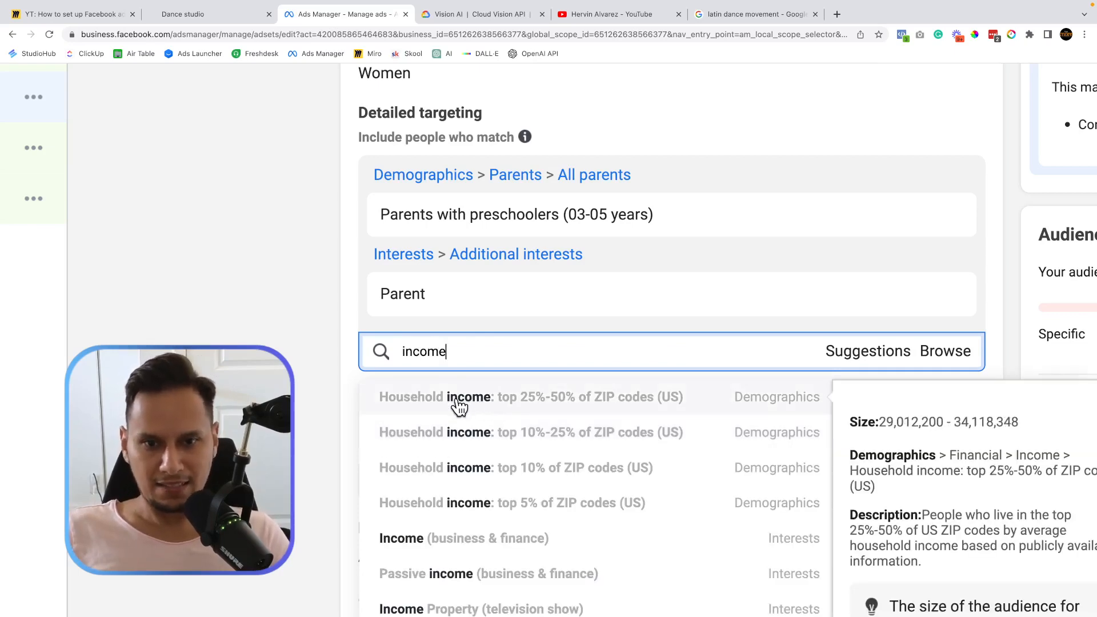
pyautogui.click(507, 403)
pyautogui.scroll(2, 368, 210)
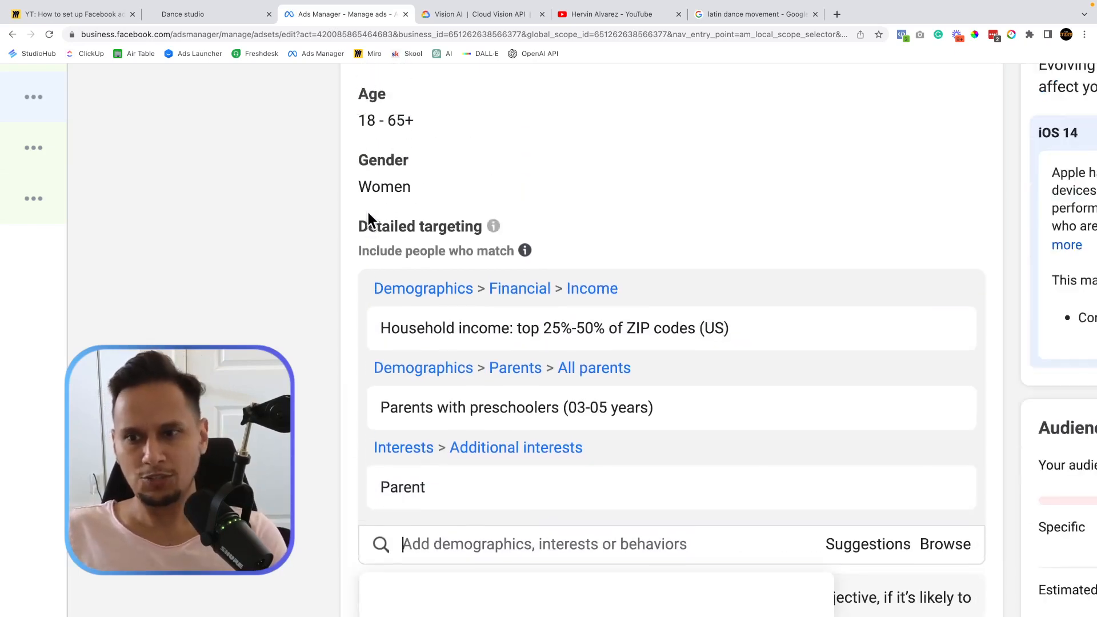
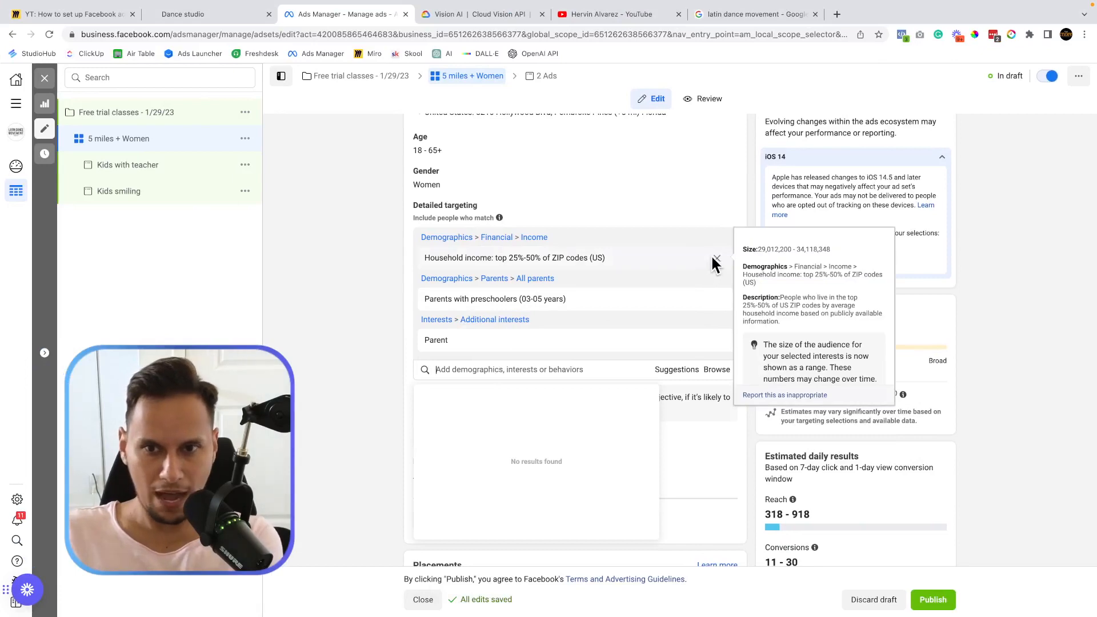
# Remove the Household income, Parents with preschoolers and Parent entries from detailed targeting.
pyautogui.click(715, 263)
pyautogui.click(717, 259)
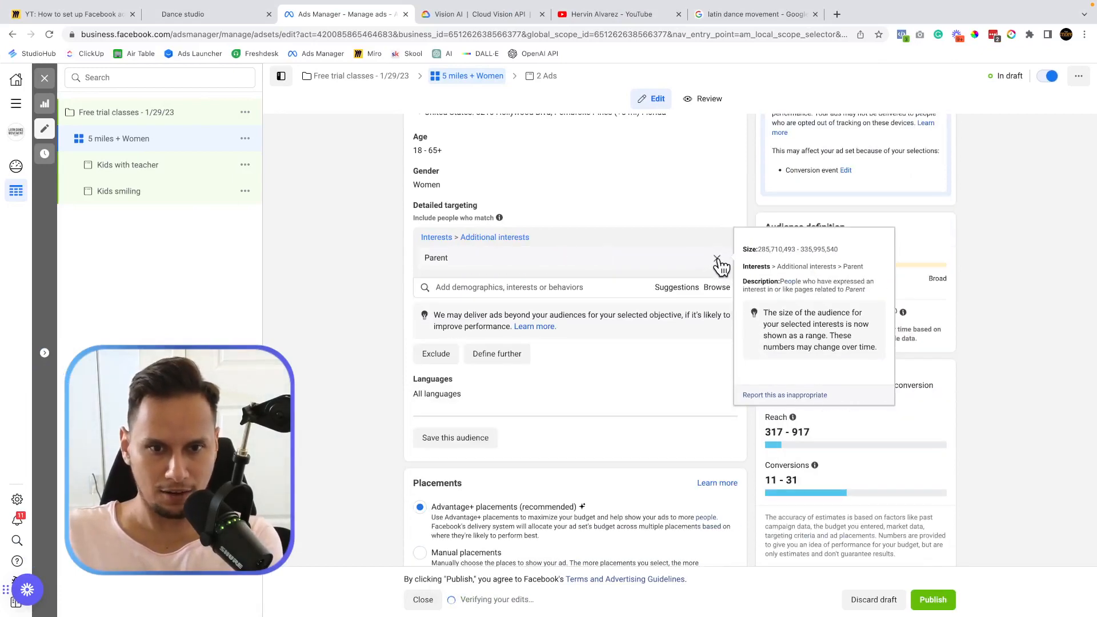
pyautogui.click(718, 192)
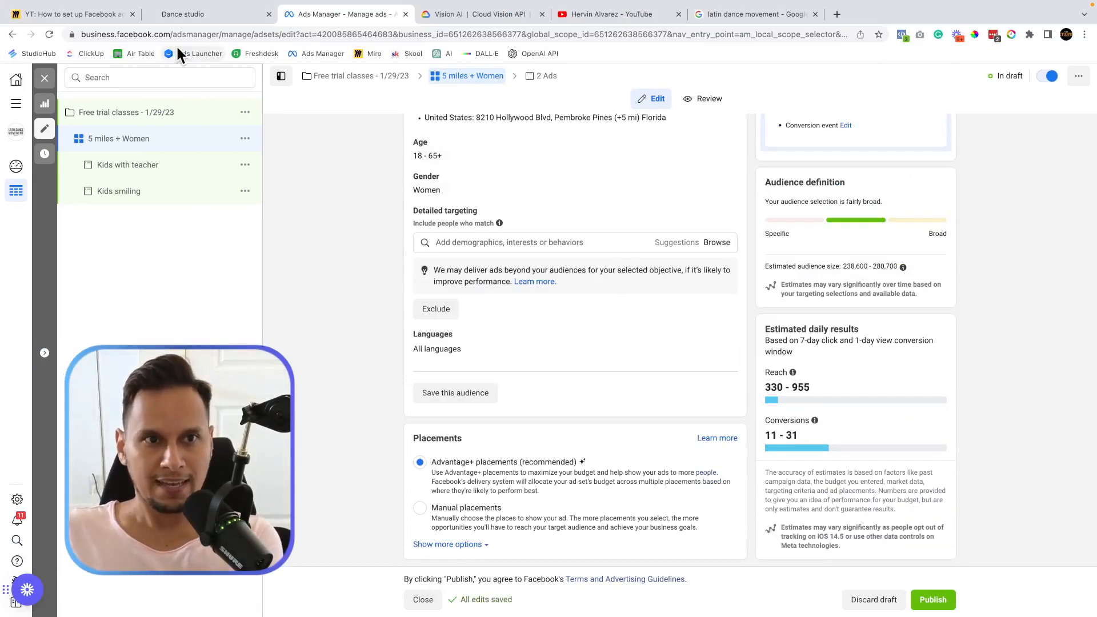
# Zoom in on the Miro board's Vision AI link card, then switch to the Cloud Vision API page.
pyautogui.click(177, 13)
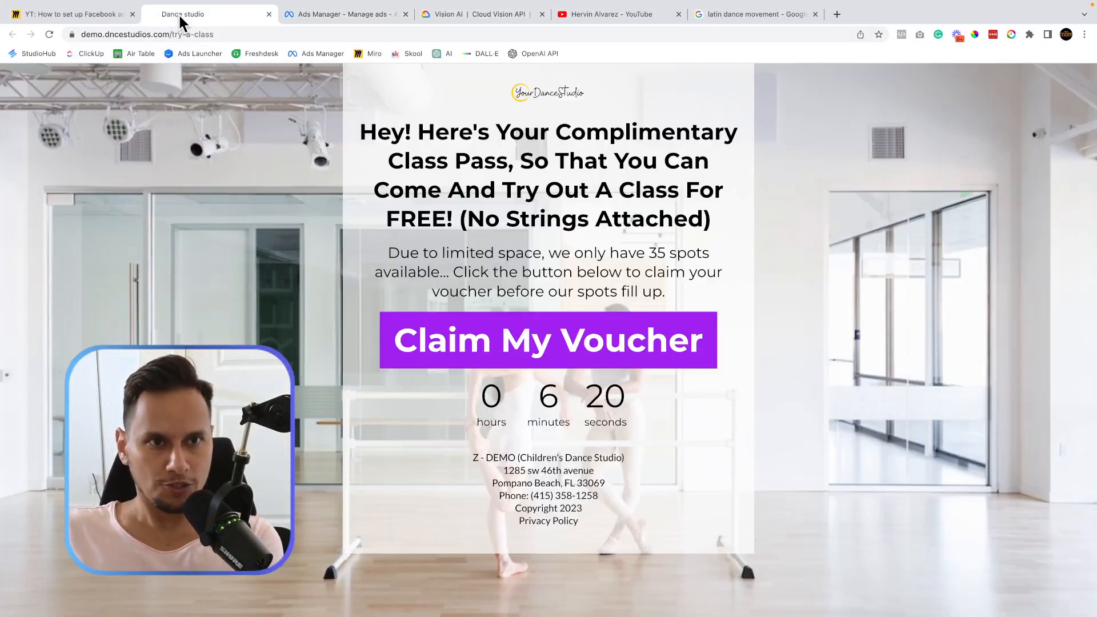
pyautogui.click(85, 12)
pyautogui.scroll(5, 420, 426)
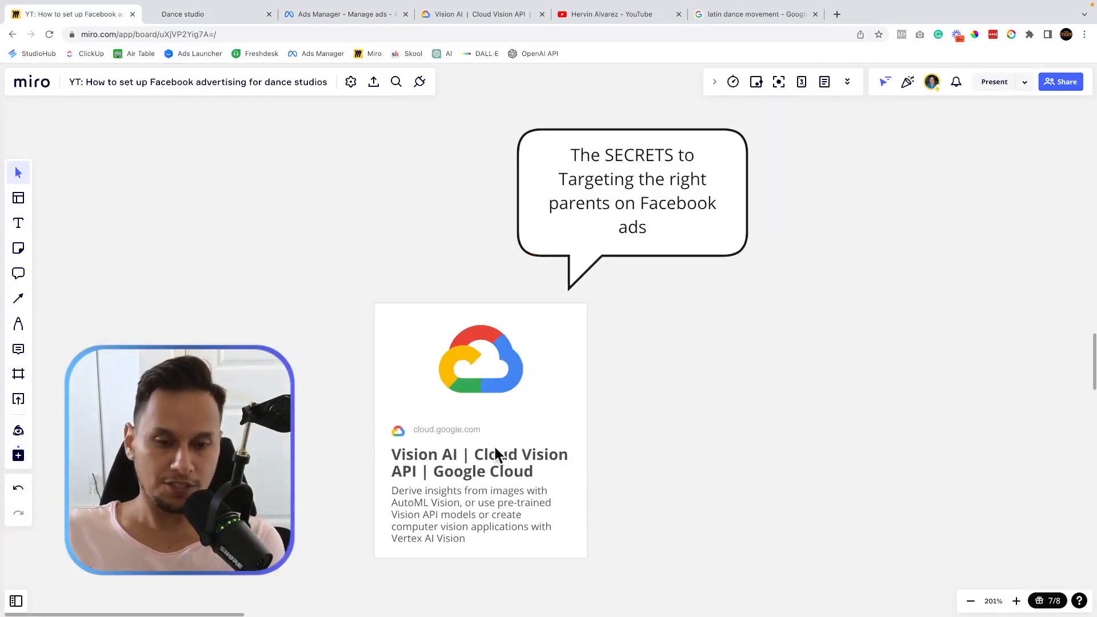
pyautogui.scroll(3, 494, 445)
pyautogui.scroll(-4, 608, 426)
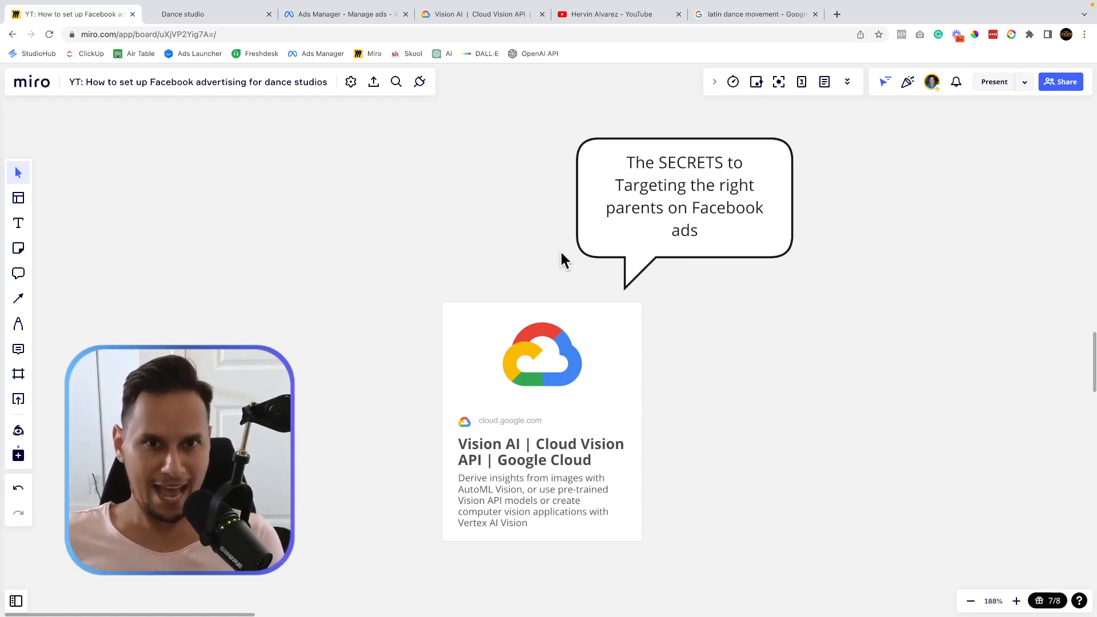
pyautogui.moveTo(433, 3)
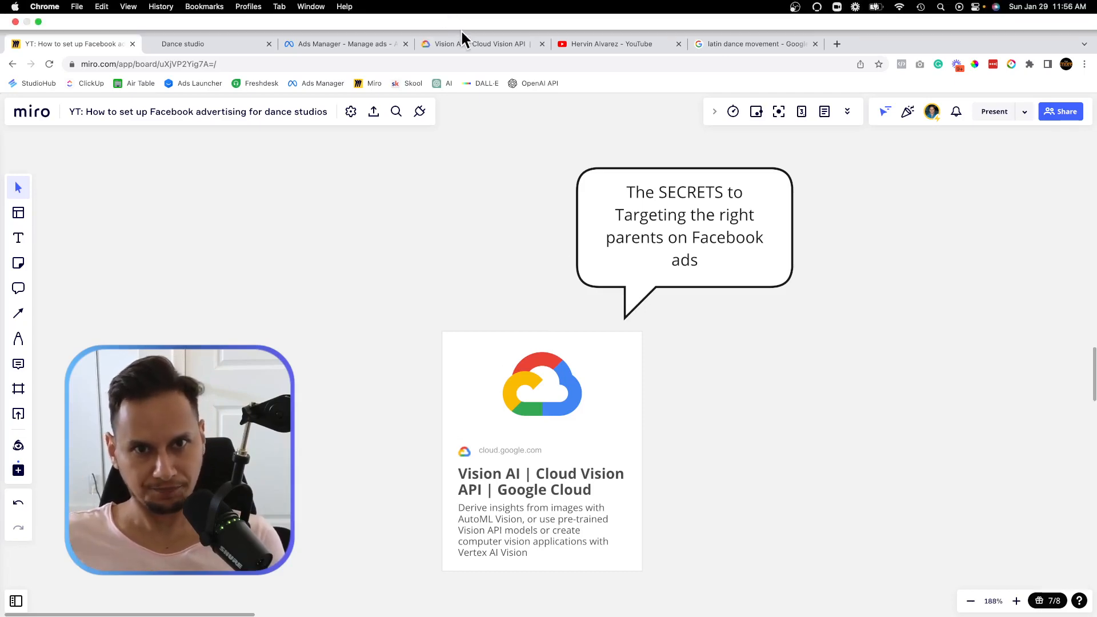
pyautogui.click(462, 40)
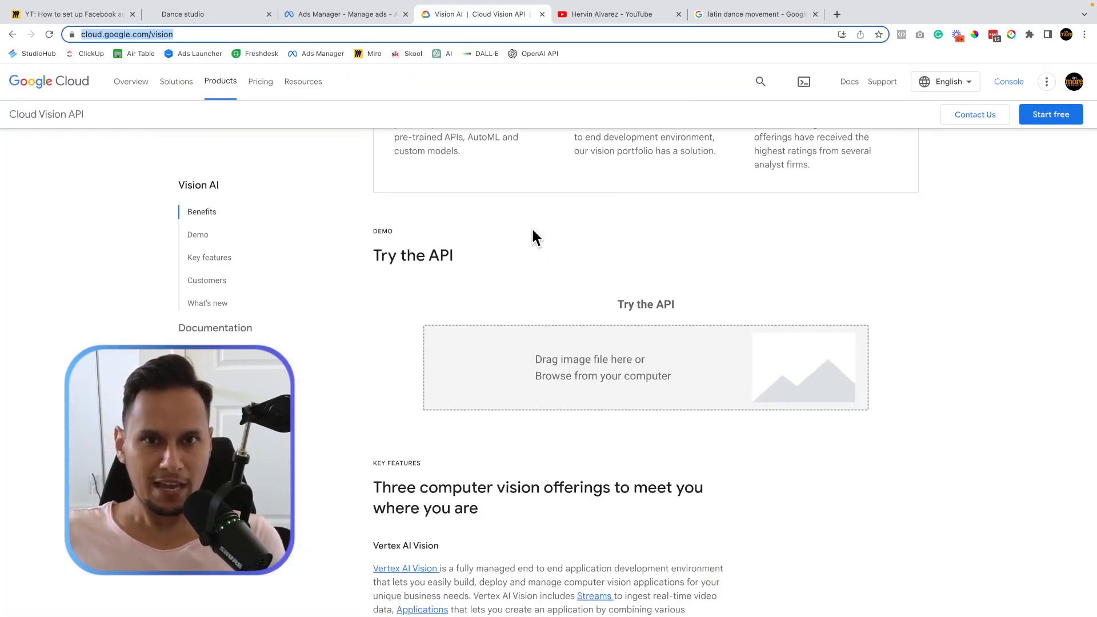
# Open the Vision AI card's link from Miro and scroll down to the Try the API demo.
pyautogui.click(97, 17)
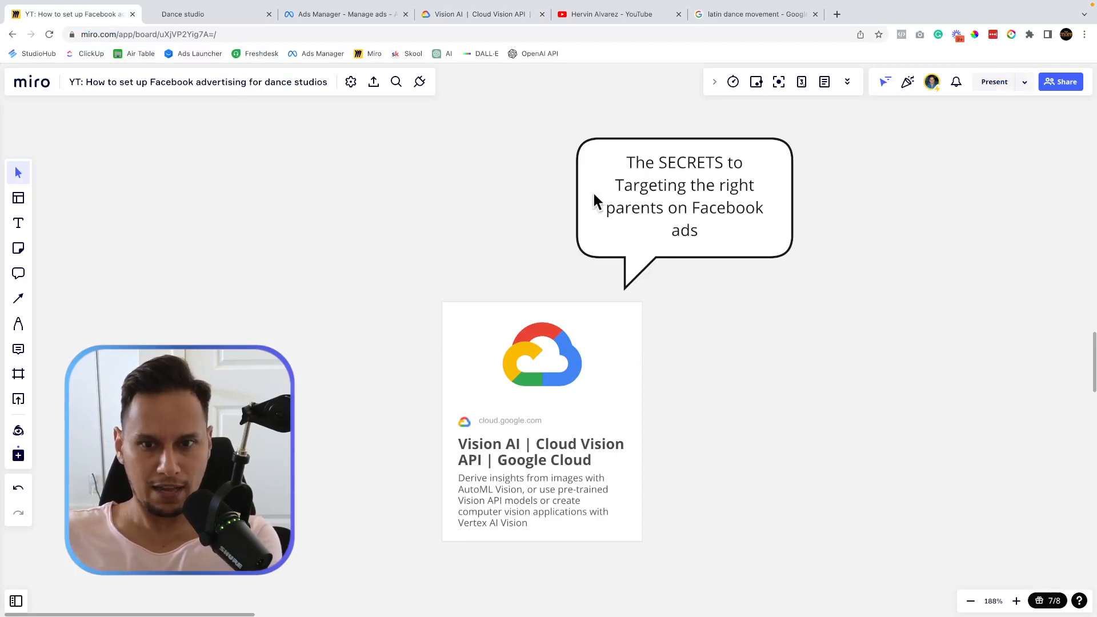
pyautogui.click(575, 365)
pyautogui.click(517, 246)
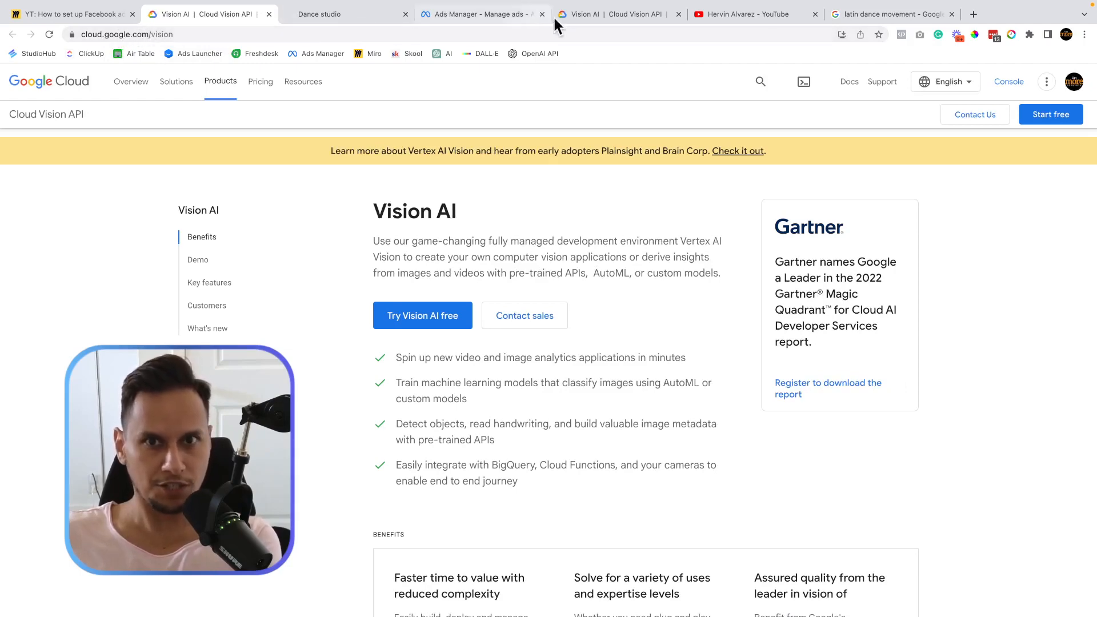
pyautogui.click(678, 15)
pyautogui.scroll(-3, 464, 229)
pyautogui.scroll(-5, 465, 228)
pyautogui.moveTo(374, 284); pyautogui.dragTo(501, 289)
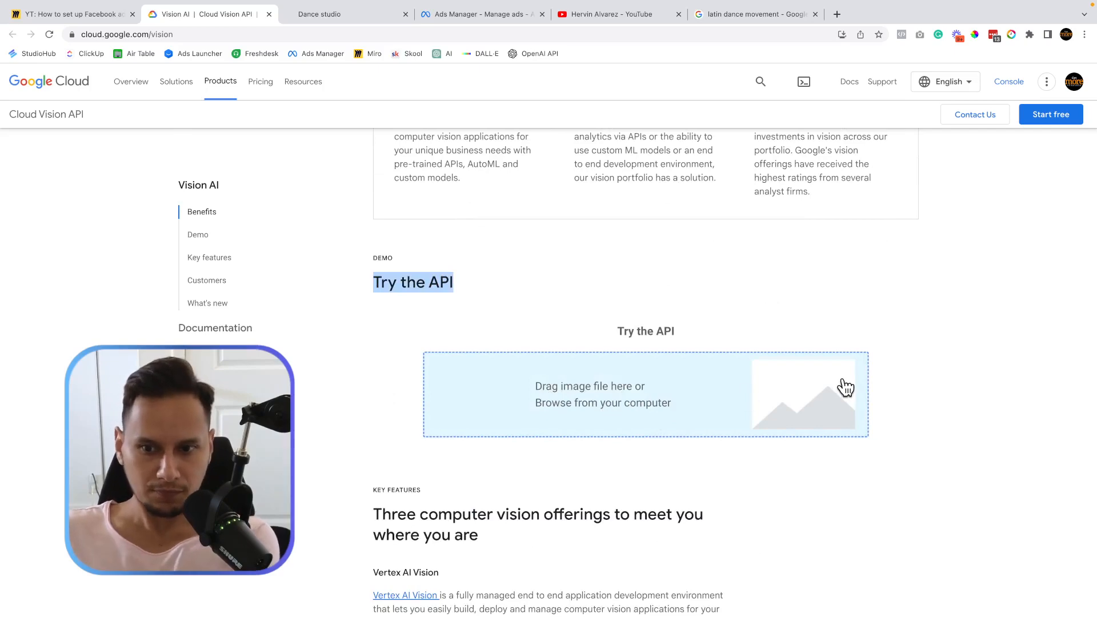
# Upload dance.jpg to the Try the API demo, then return to the Ads Manager ad set.
pyautogui.click(749, 383)
pyautogui.click(471, 255)
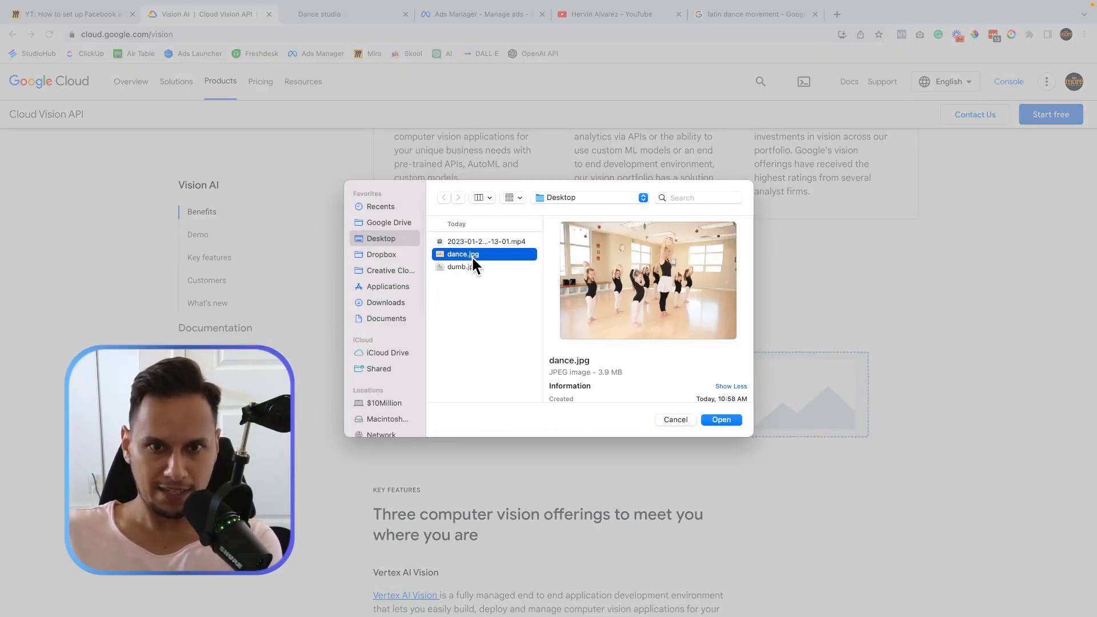
pyautogui.click(735, 419)
pyautogui.scroll(-3, 553, 451)
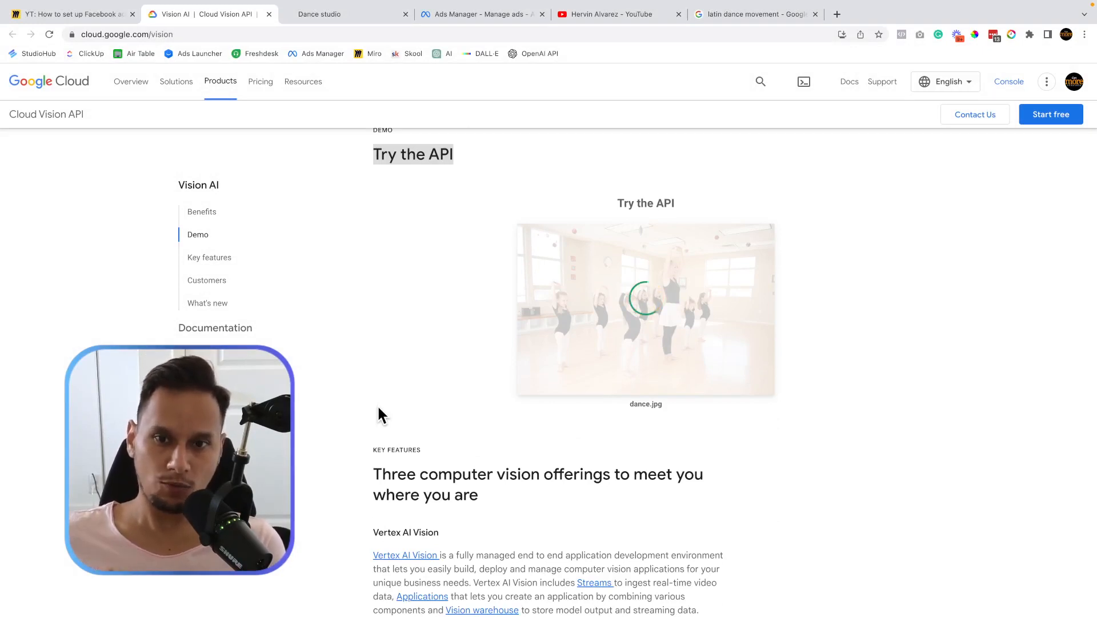
pyautogui.moveTo(289, 5)
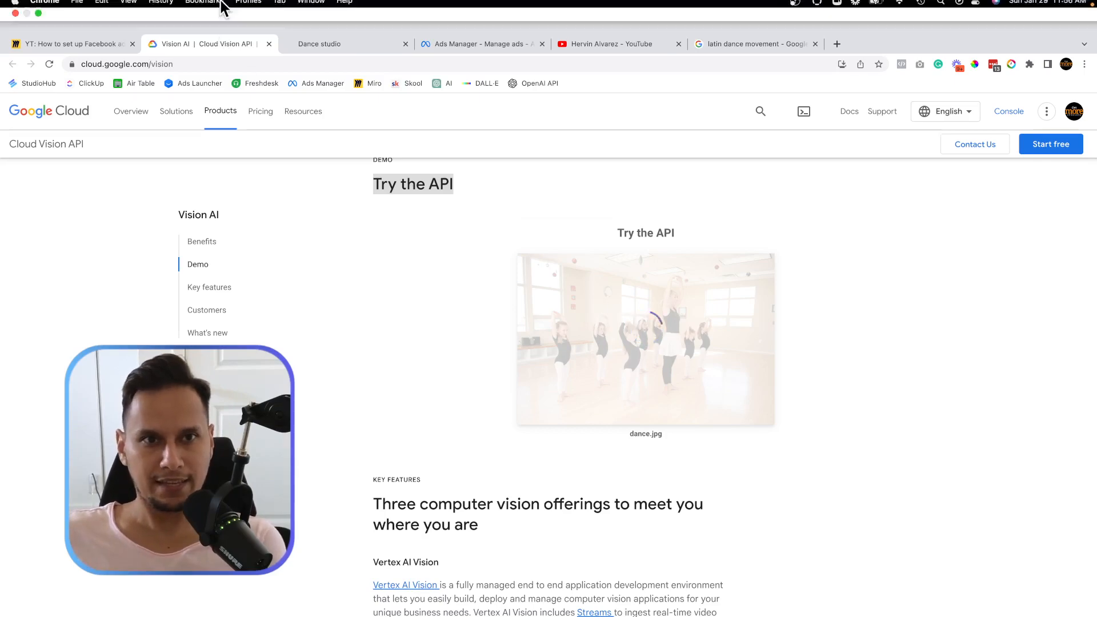
pyautogui.click(446, 42)
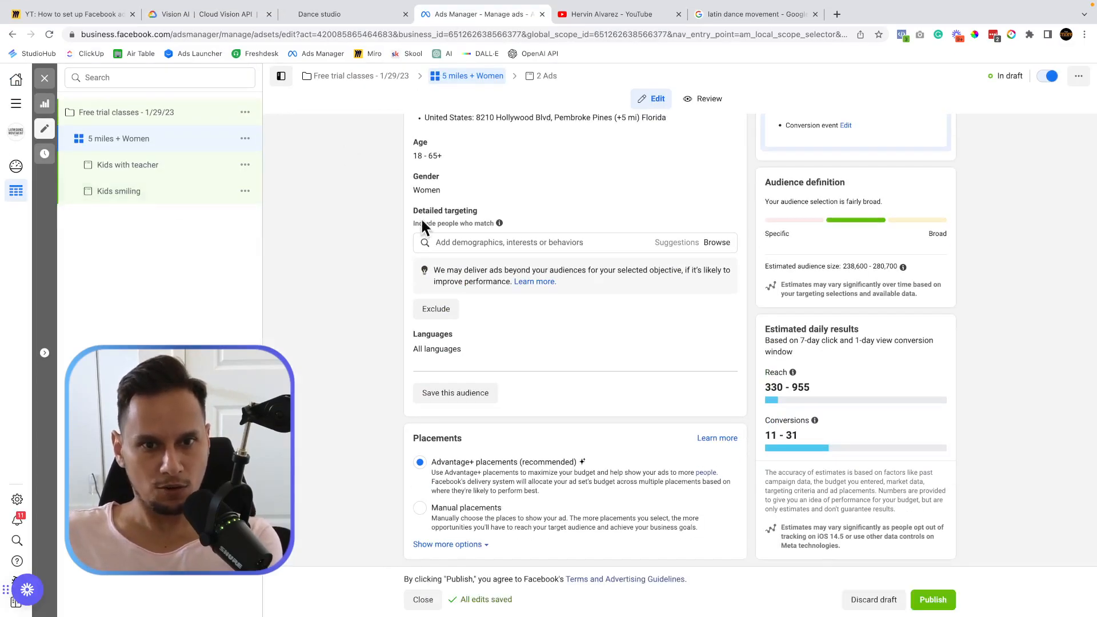
# Review the Kids with teacher ad's Pembroke Pines primary text and image, then return to Vision AI.
pyautogui.click(170, 169)
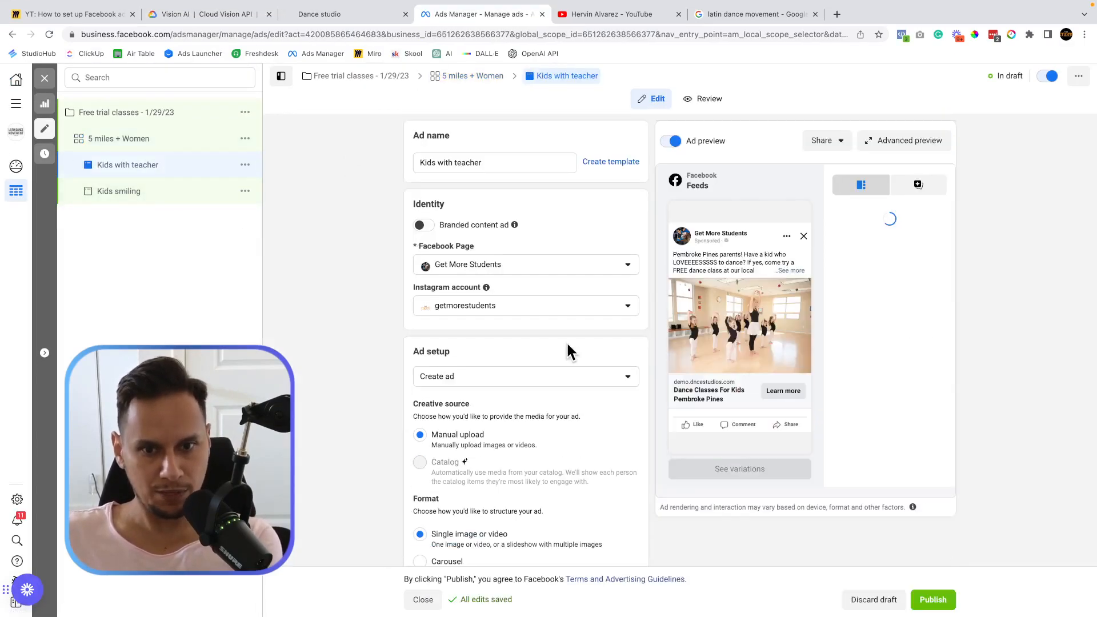
pyautogui.scroll(-10, 568, 342)
pyautogui.scroll(-7, 568, 343)
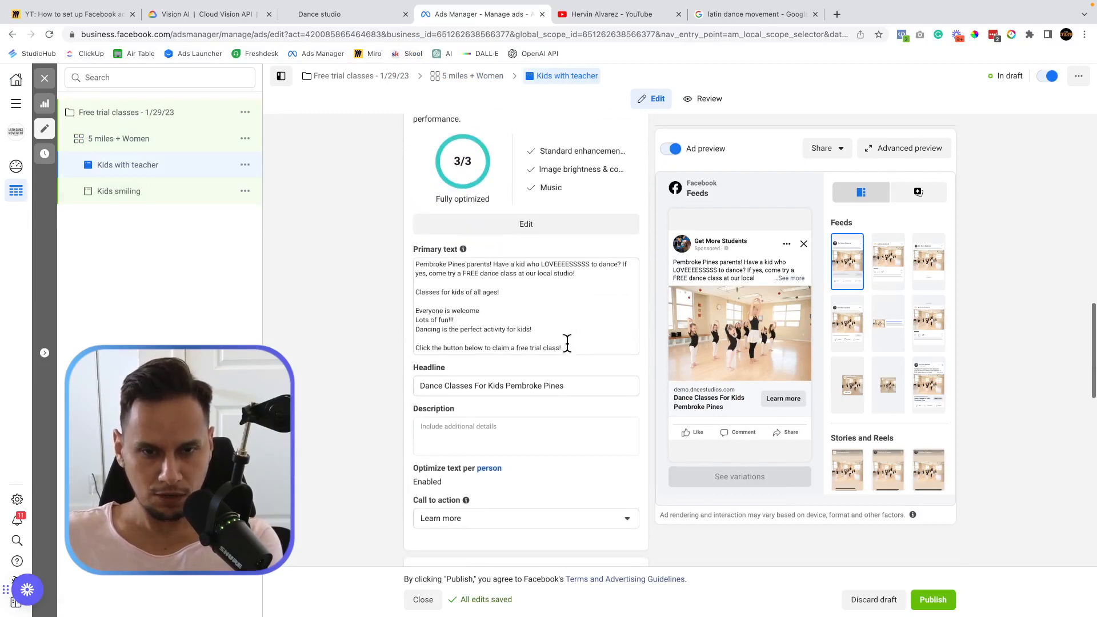
pyautogui.scroll(2, 567, 343)
pyautogui.scroll(2, 567, 344)
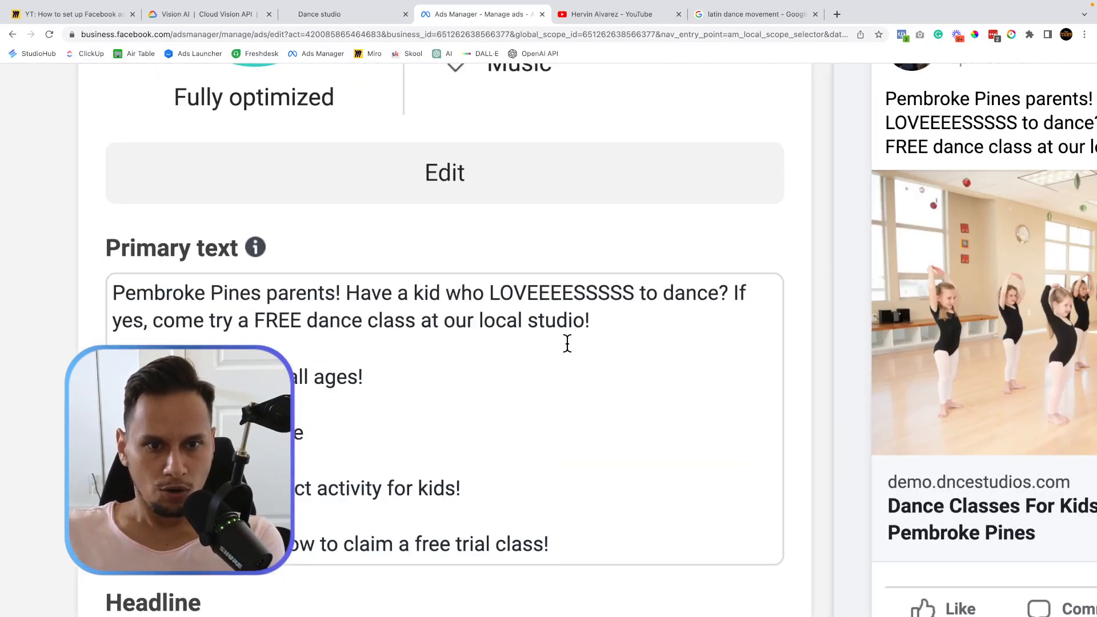
pyautogui.scroll(-2, 468, 304)
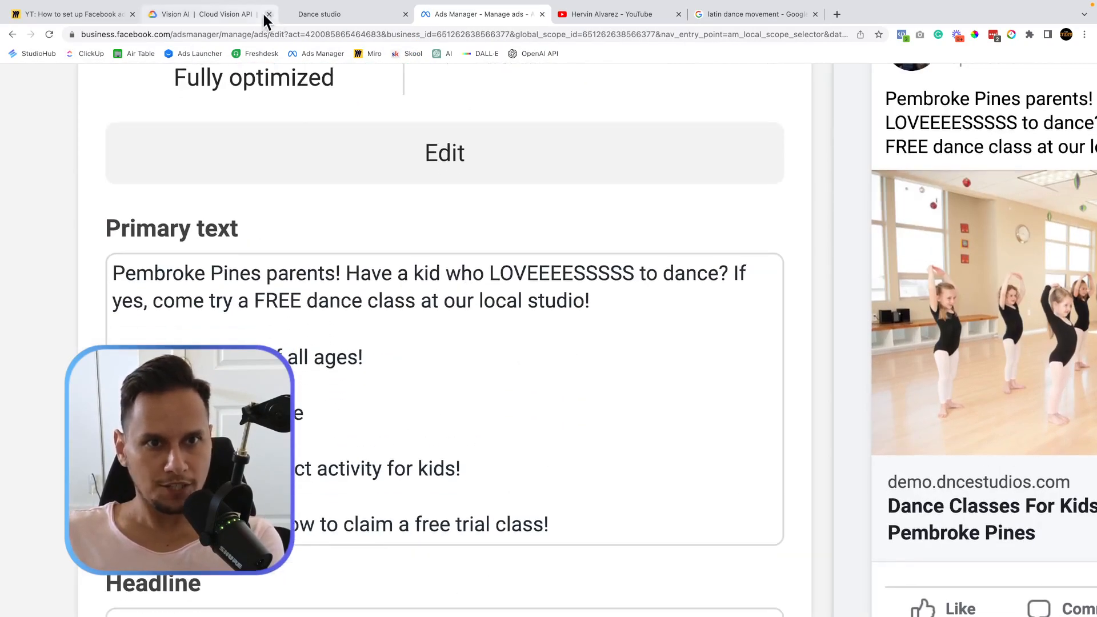
pyautogui.click(223, 14)
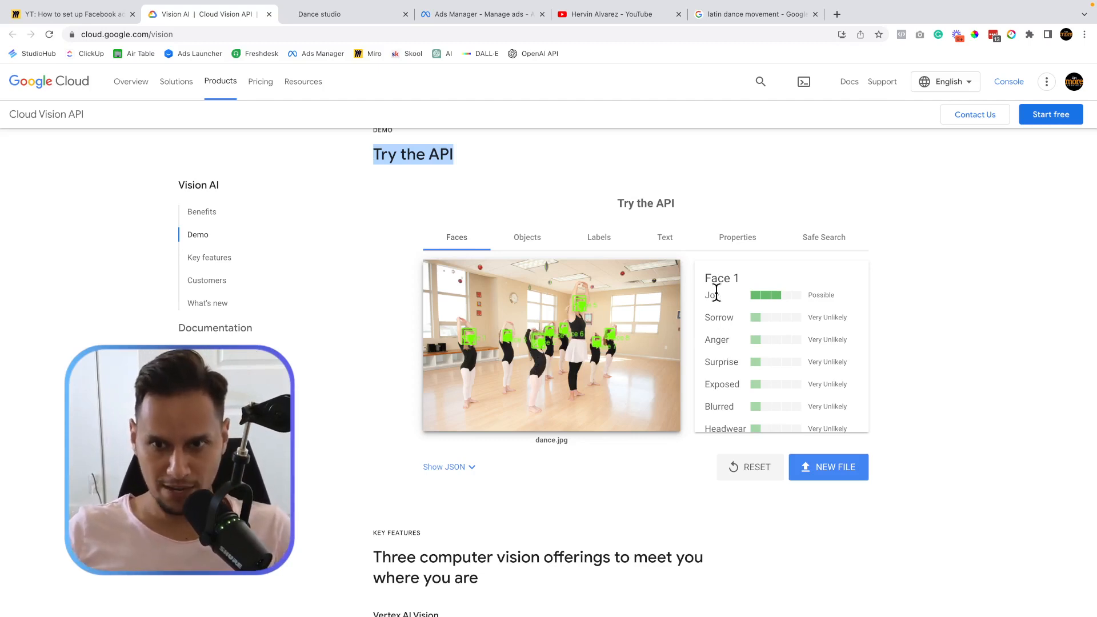
# Review the Face 1 and Face 2 results for dance.jpg, then show its Person object detections.
pyautogui.click(771, 294)
pyautogui.scroll(-4, 771, 294)
pyautogui.moveTo(712, 312); pyautogui.dragTo(731, 366)
pyautogui.doubleClick(764, 330)
pyautogui.scroll(-2, 764, 330)
pyautogui.scroll(-1, 763, 328)
pyautogui.scroll(4, 788, 368)
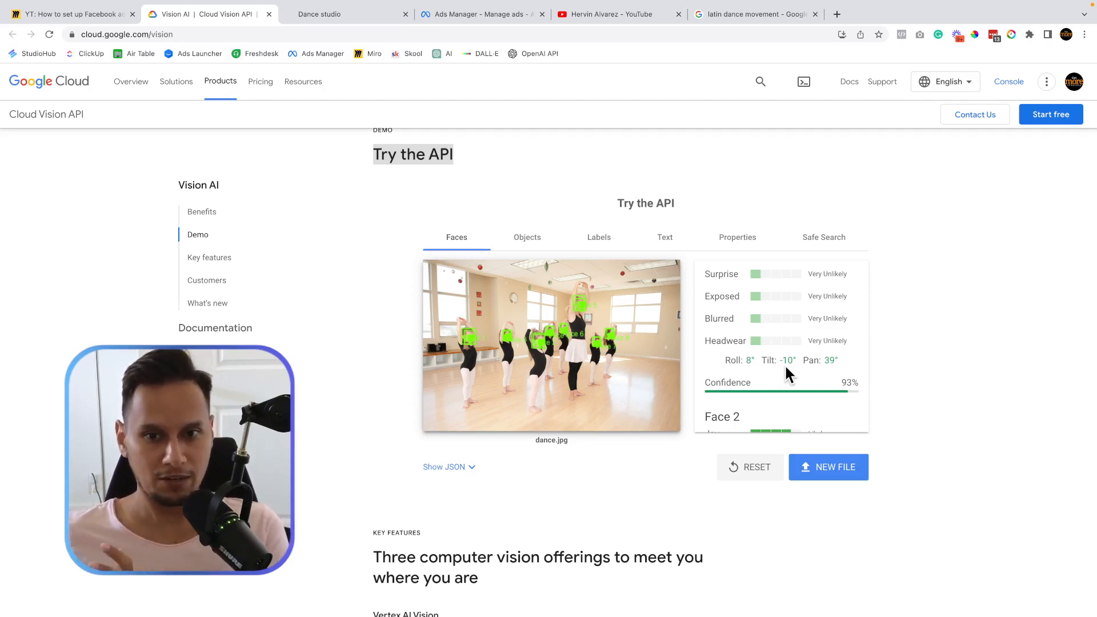
pyautogui.scroll(2, 786, 371)
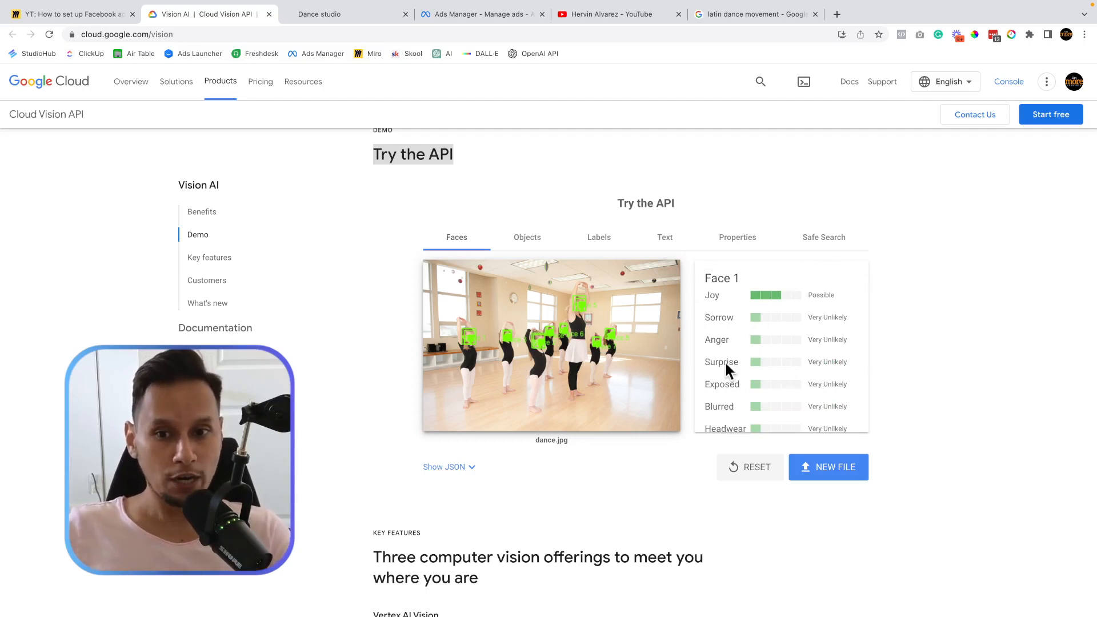
pyautogui.scroll(-3, 778, 323)
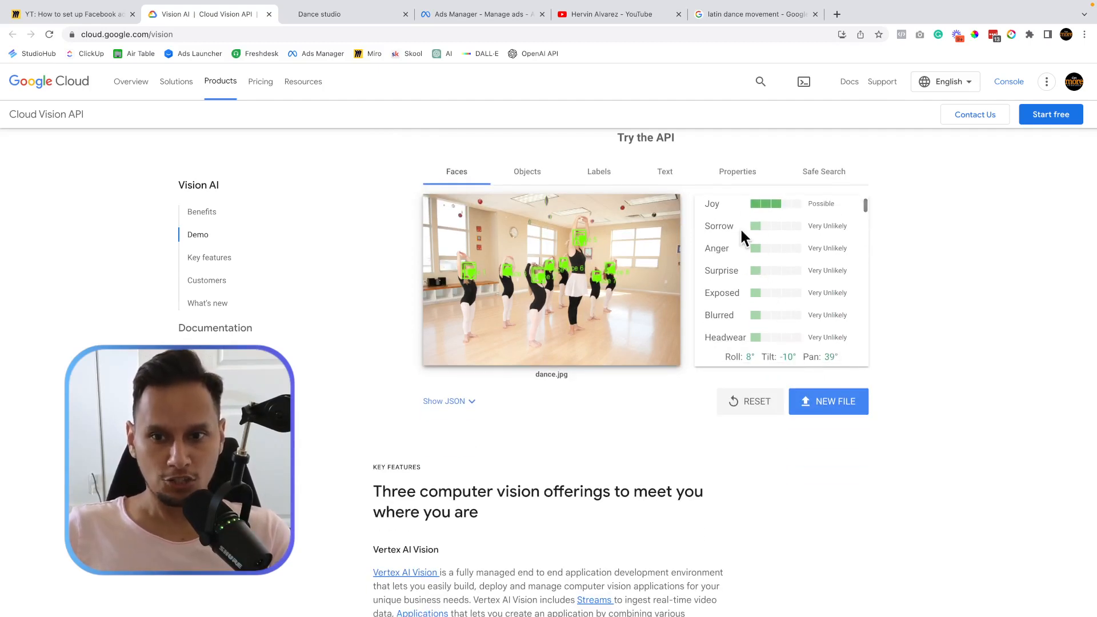
pyautogui.scroll(3, 728, 328)
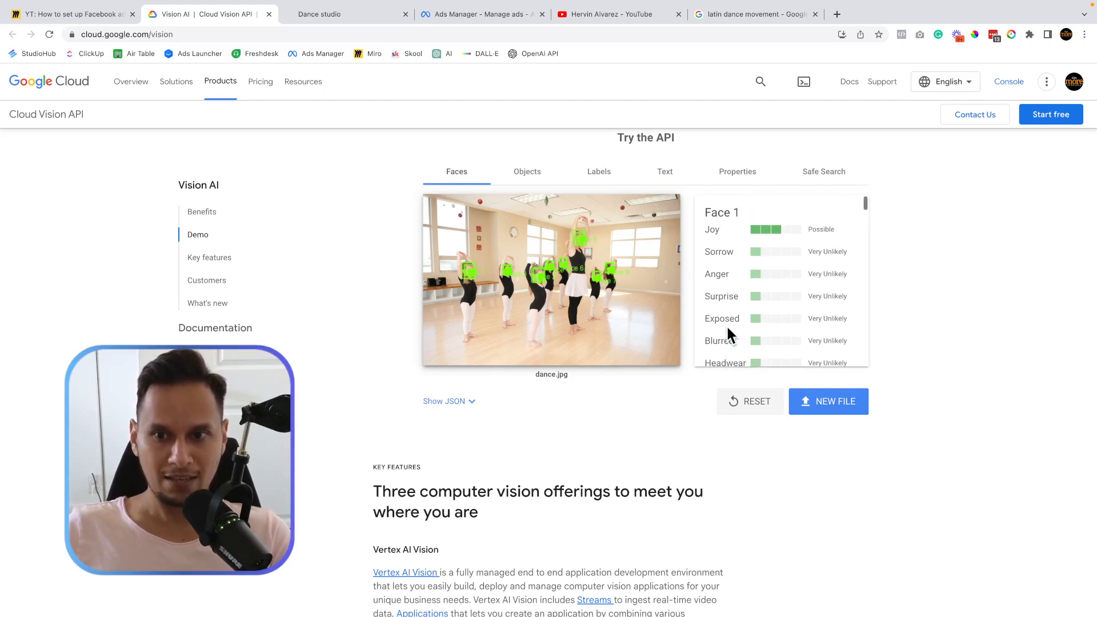
pyautogui.scroll(-5, 793, 280)
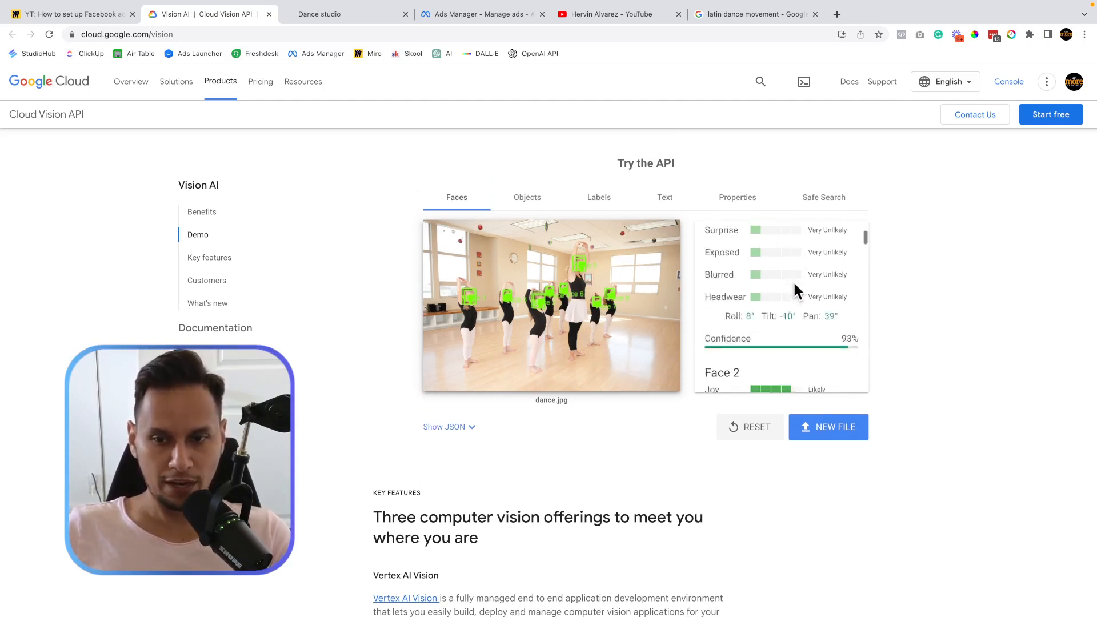
pyautogui.scroll(5, 763, 283)
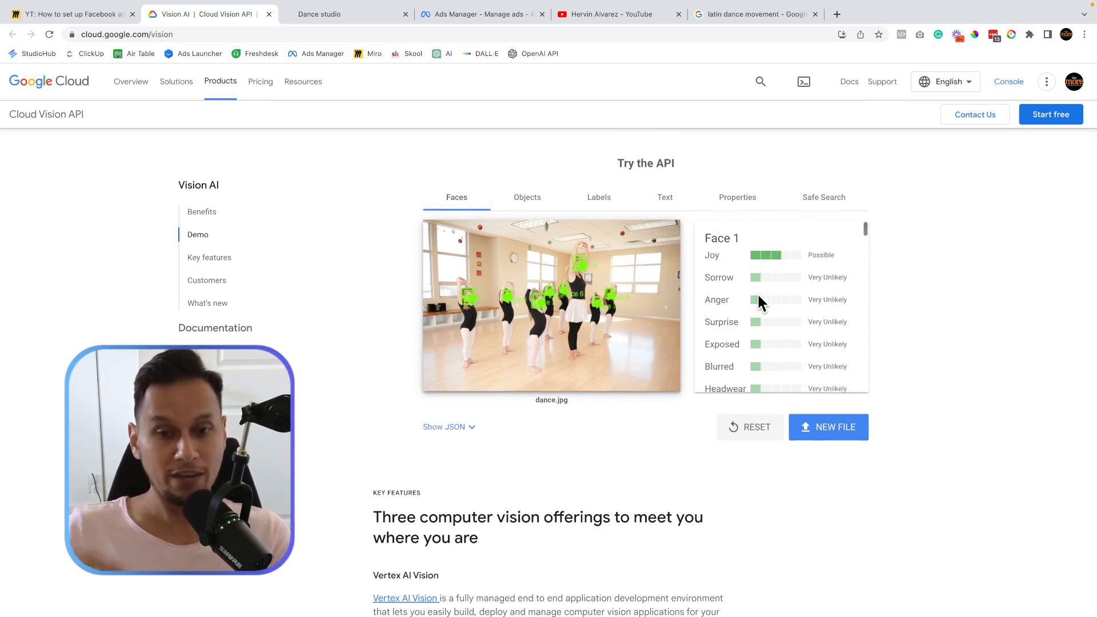
pyautogui.scroll(1, 758, 297)
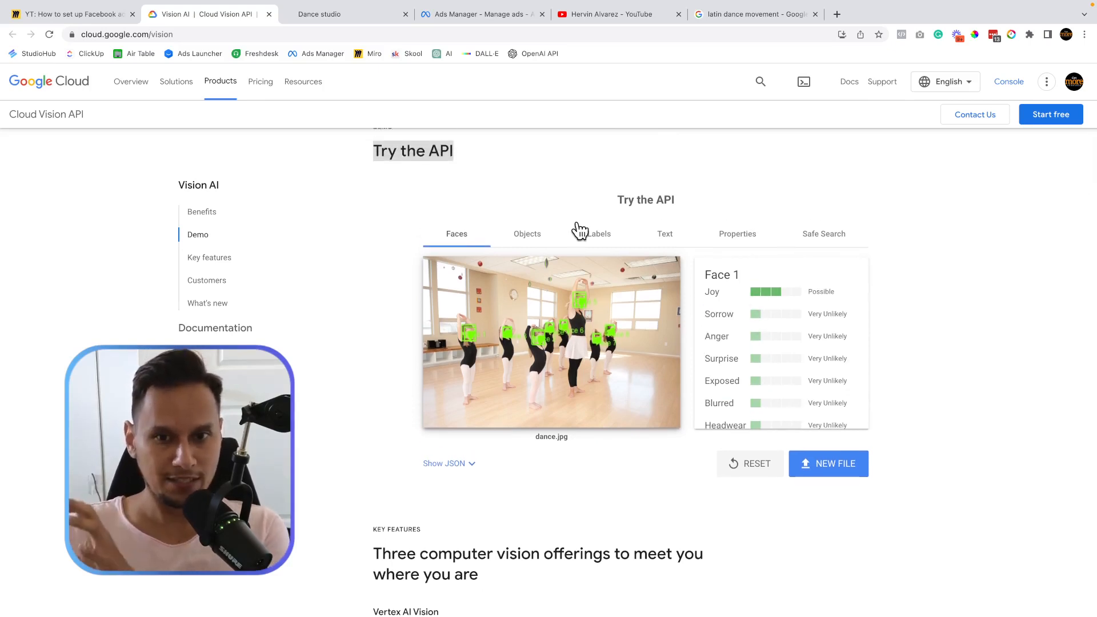
pyautogui.click(528, 239)
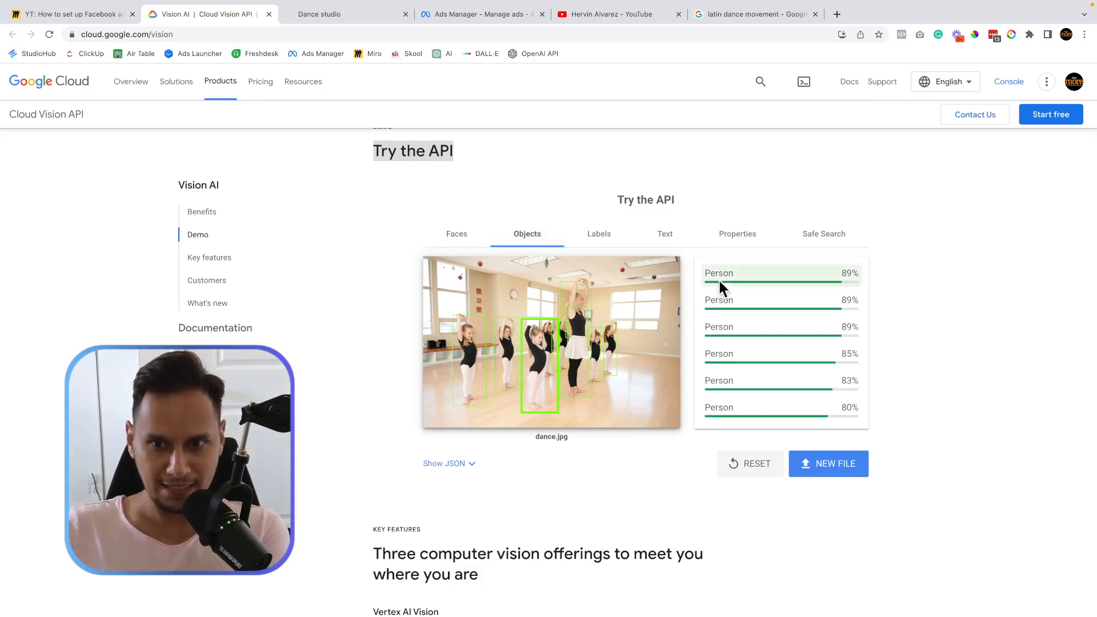
pyautogui.scroll(-1, 724, 355)
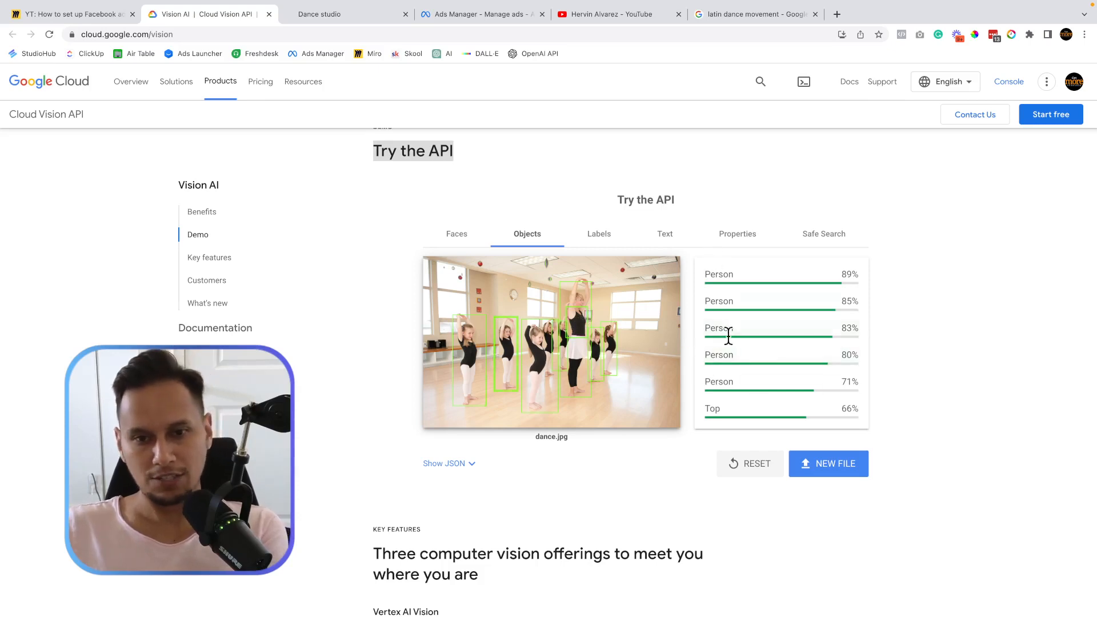
pyautogui.scroll(-1, 728, 334)
pyautogui.scroll(2, 728, 334)
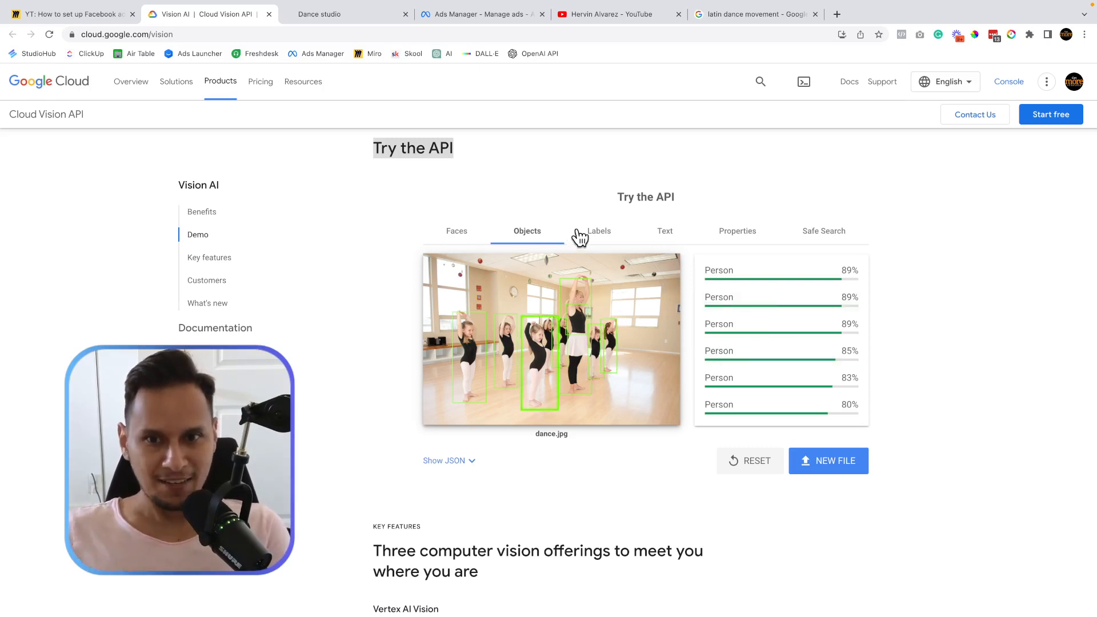
# Show dance.jpg's label results, led by Dance at 90% and Ballet Shoe at 86%.
pyautogui.click(598, 235)
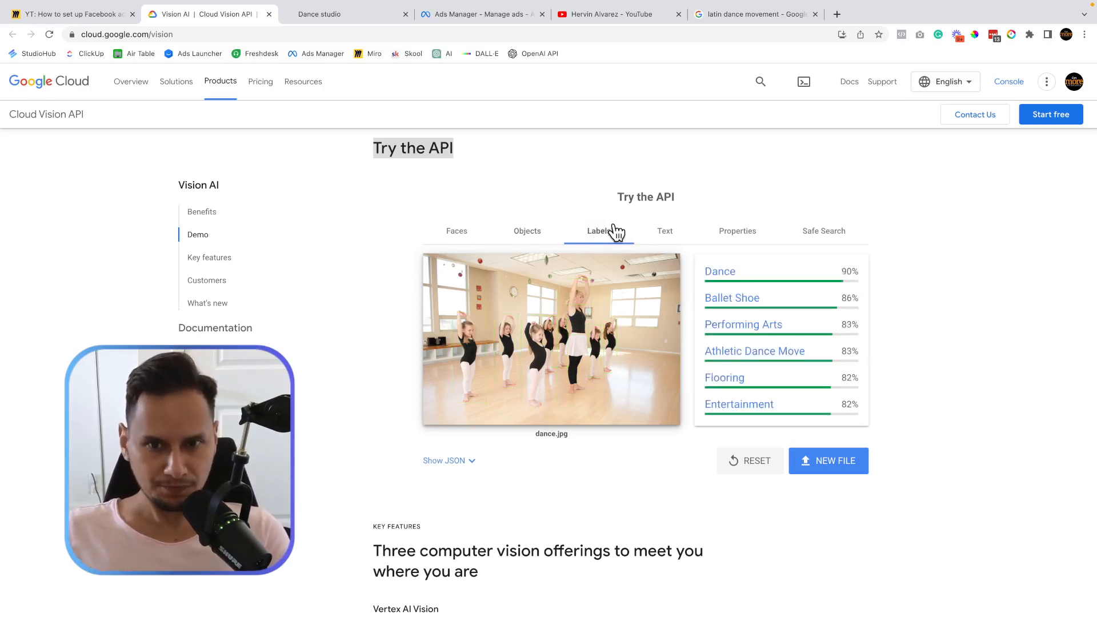
pyautogui.scroll(3, 757, 289)
pyautogui.scroll(3, 758, 291)
pyautogui.hscroll(2, 760, 296)
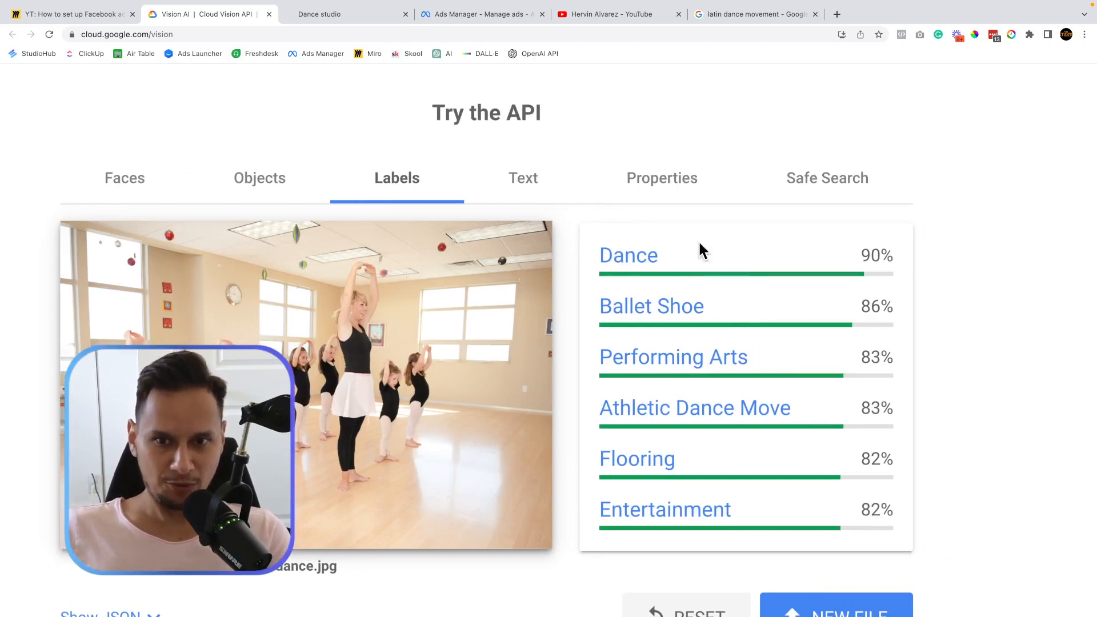
pyautogui.scroll(-2, 649, 312)
pyautogui.scroll(-2, 714, 296)
pyautogui.scroll(-1, 679, 337)
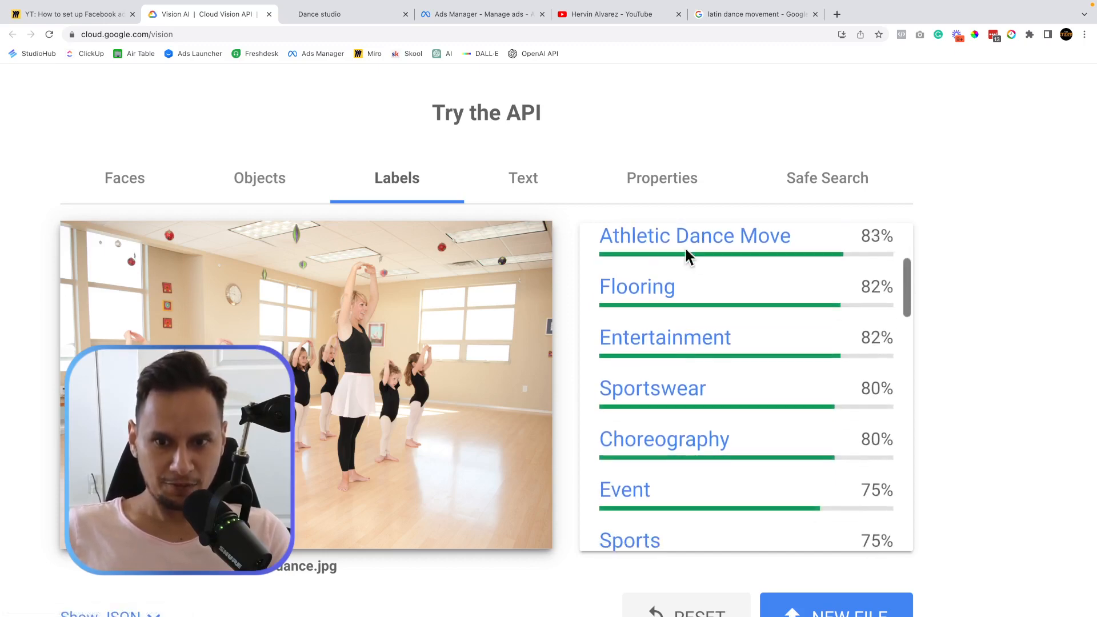
pyautogui.scroll(-1, 705, 326)
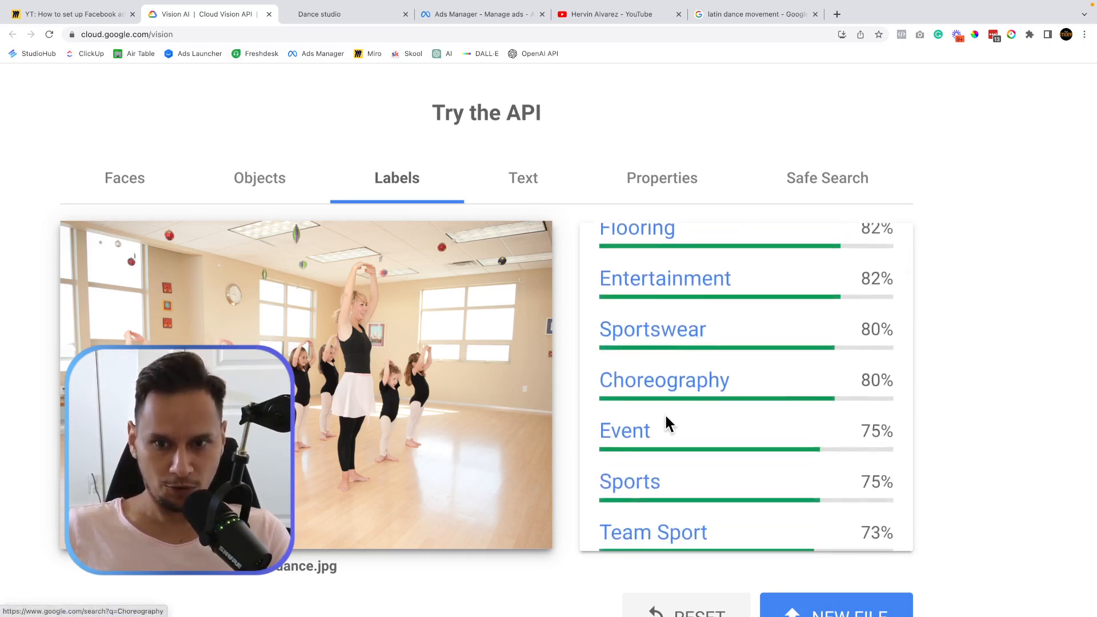
pyautogui.scroll(-2, 669, 420)
pyautogui.scroll(-3, 657, 400)
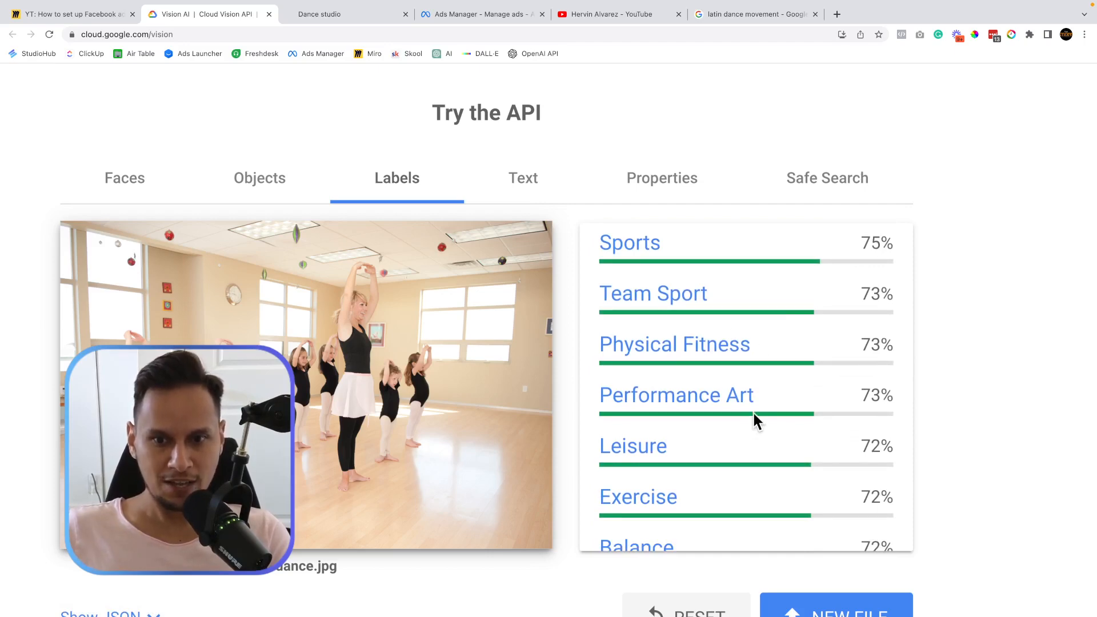
pyautogui.scroll(-3, 845, 437)
pyautogui.scroll(-2, 844, 437)
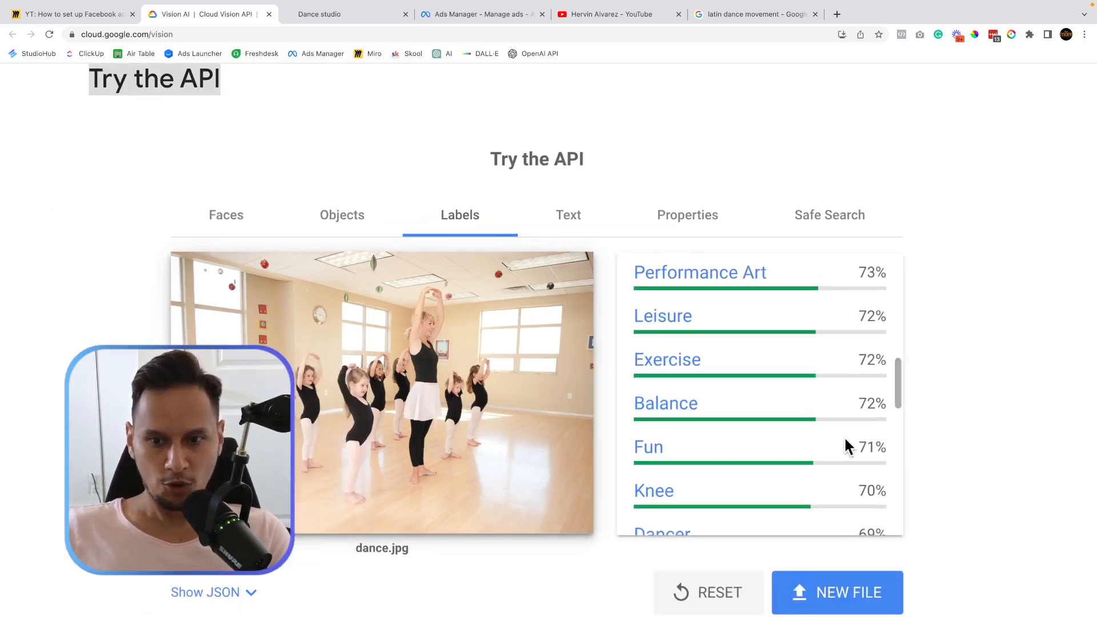
pyautogui.scroll(-2, 845, 436)
pyautogui.scroll(1, 845, 437)
pyautogui.scroll(6, 845, 437)
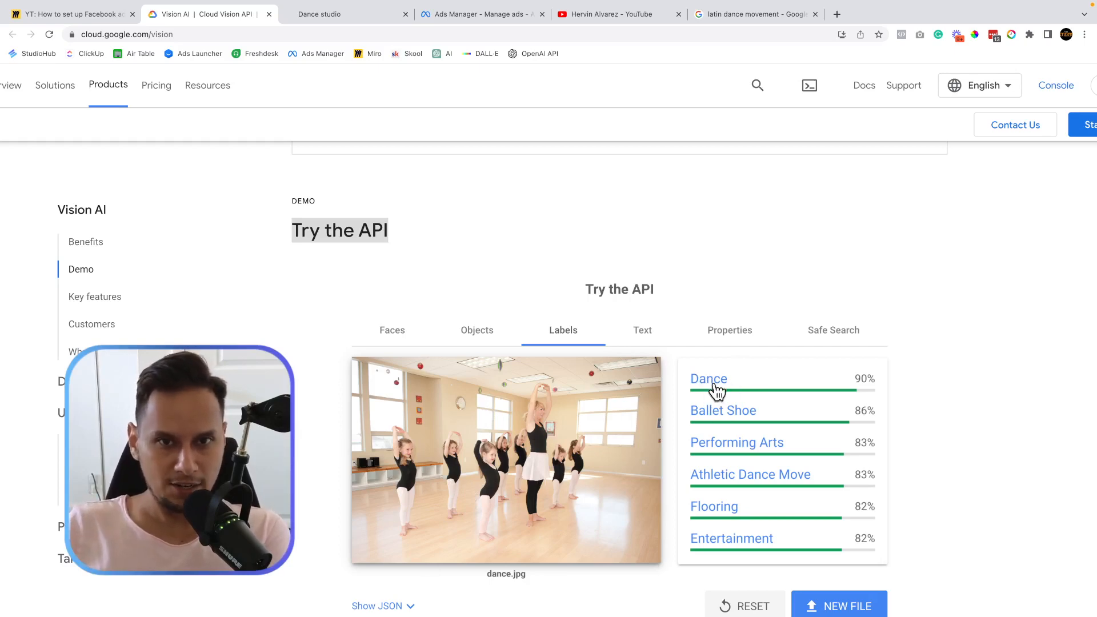
pyautogui.click(479, 13)
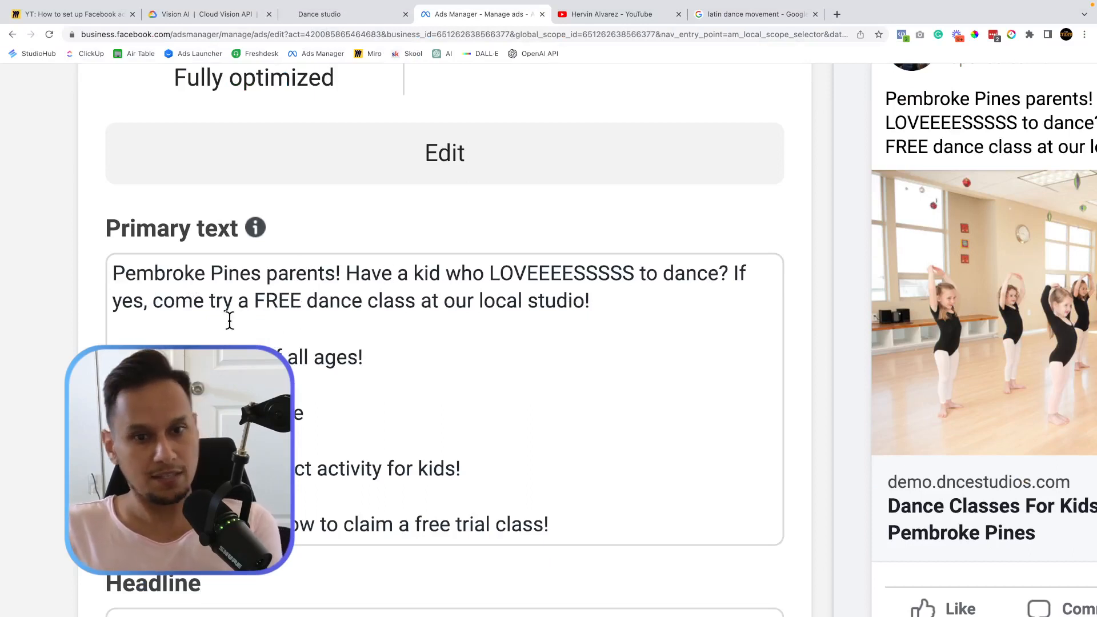
pyautogui.scroll(-1, 301, 319)
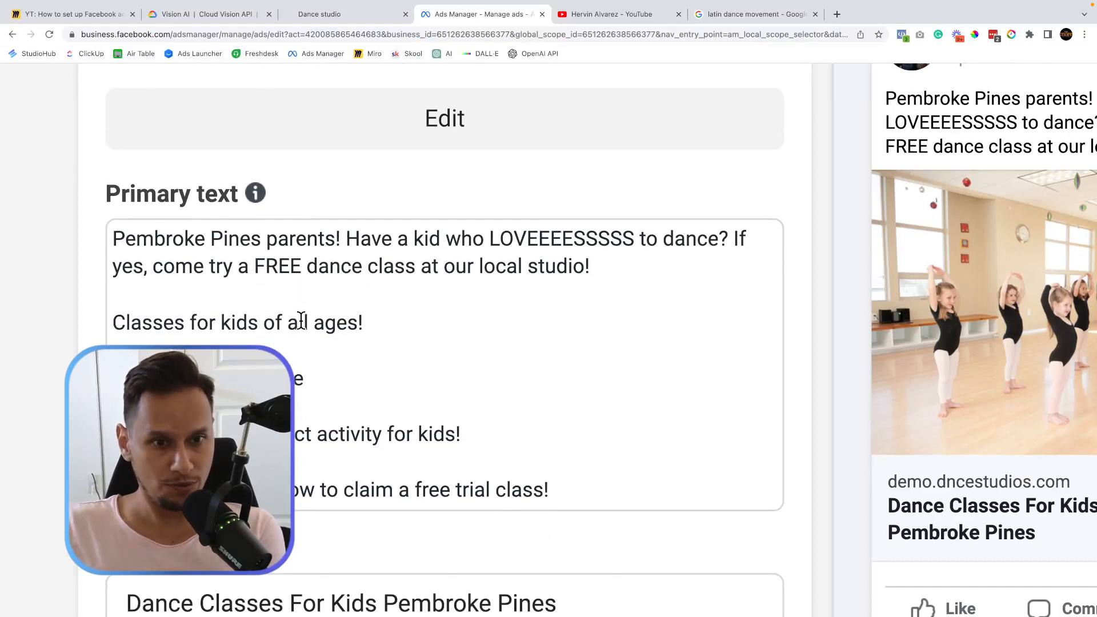
pyautogui.doubleClick(276, 239)
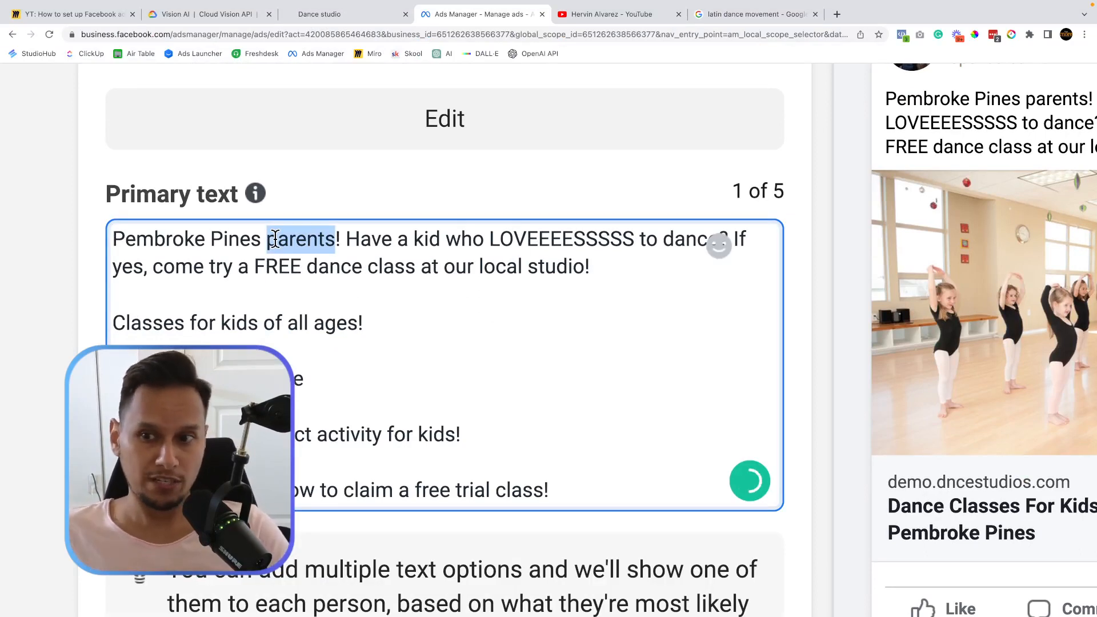
pyautogui.doubleClick(686, 238)
pyautogui.hscroll(5, 843, 263)
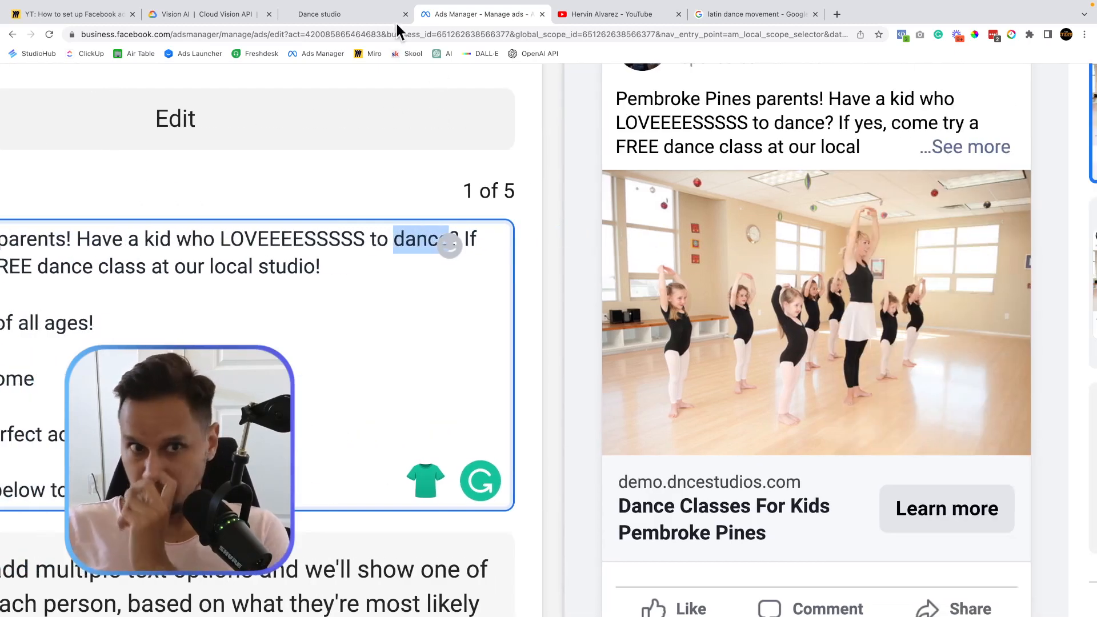
pyautogui.click(180, 14)
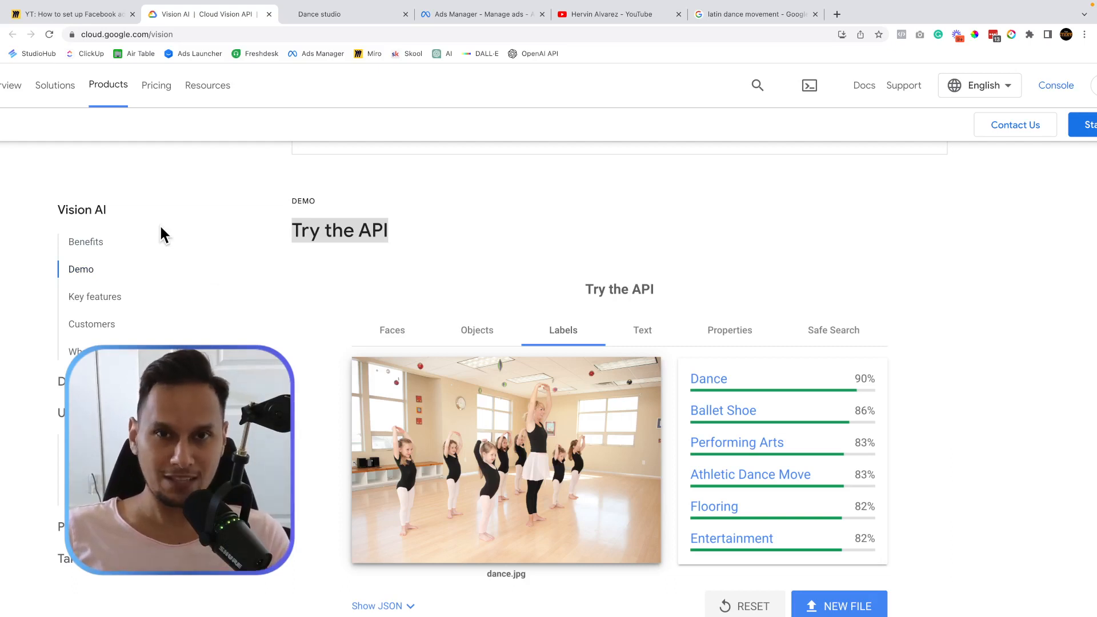
# Return to the Miro board showing the Vision AI link card.
pyautogui.click(103, 17)
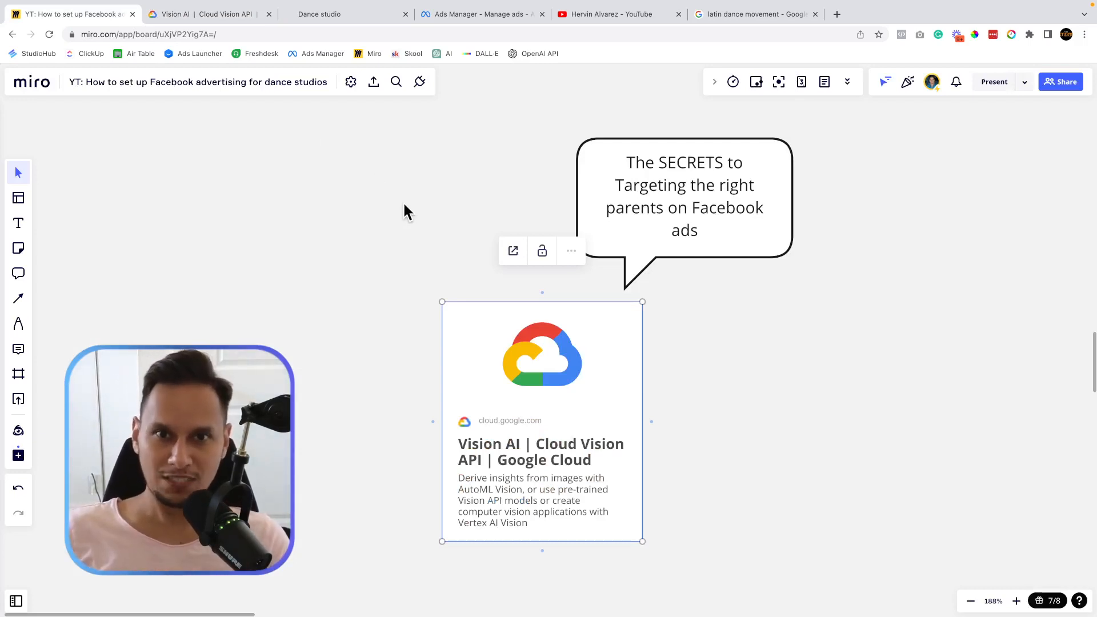
# Zoom out and pan the Miro board to the six bonus ad-tracking questions.
pyautogui.scroll(-3, 404, 203)
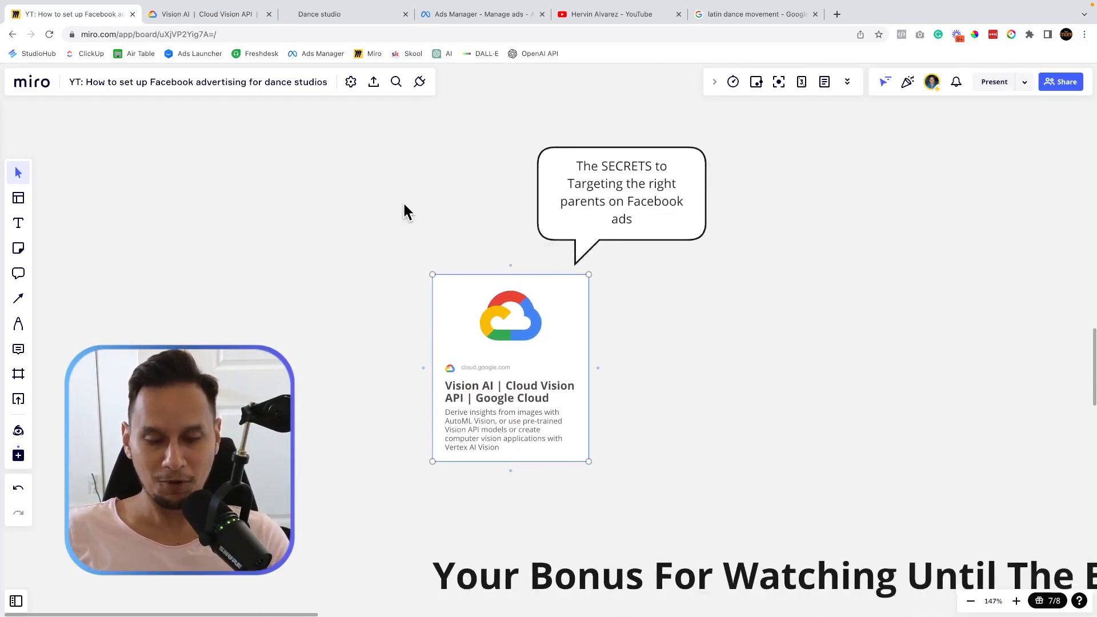
pyautogui.scroll(-3, 404, 204)
pyautogui.scroll(-3, 403, 201)
pyautogui.hscroll(3, 403, 201)
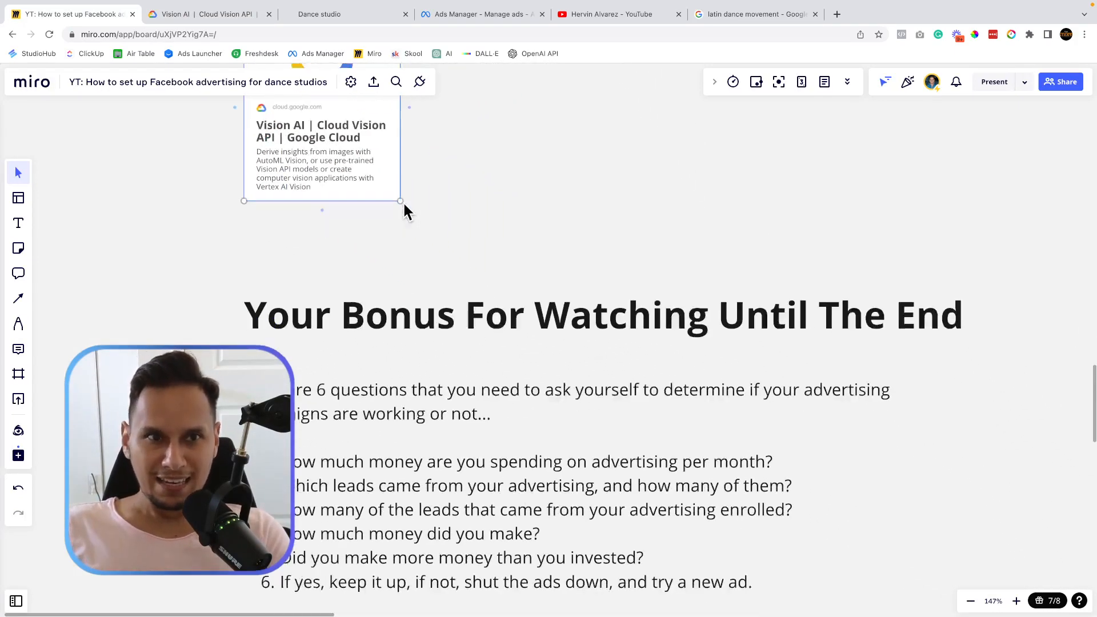
pyautogui.scroll(-3, 404, 204)
pyautogui.hscroll(2, 404, 205)
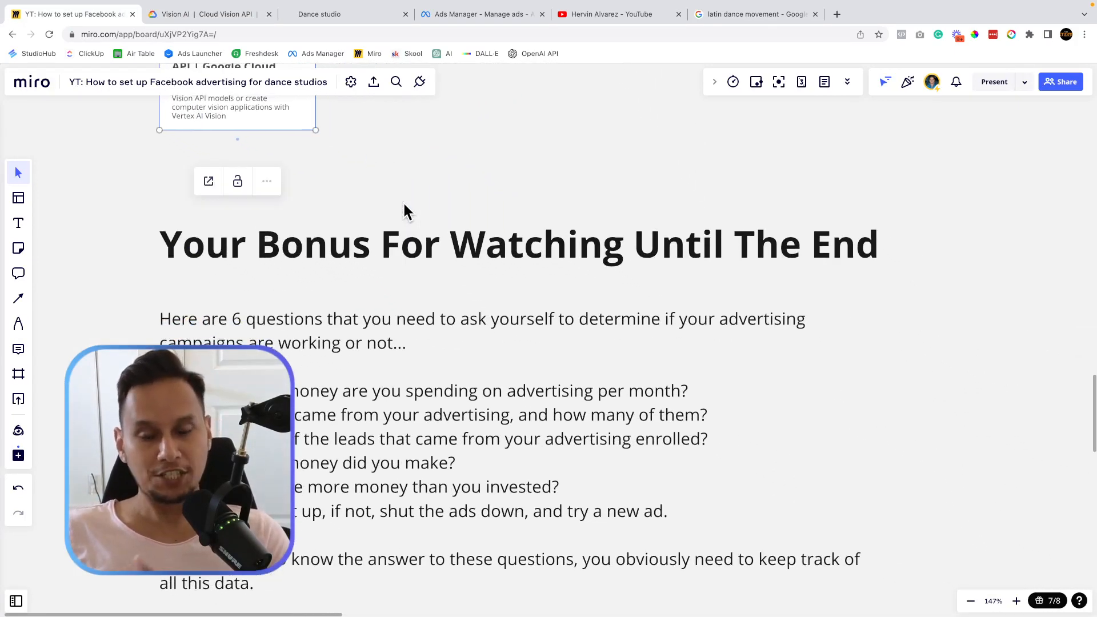
pyautogui.scroll(-3, 404, 204)
pyautogui.hscroll(2, 404, 204)
pyautogui.scroll(-1, 404, 205)
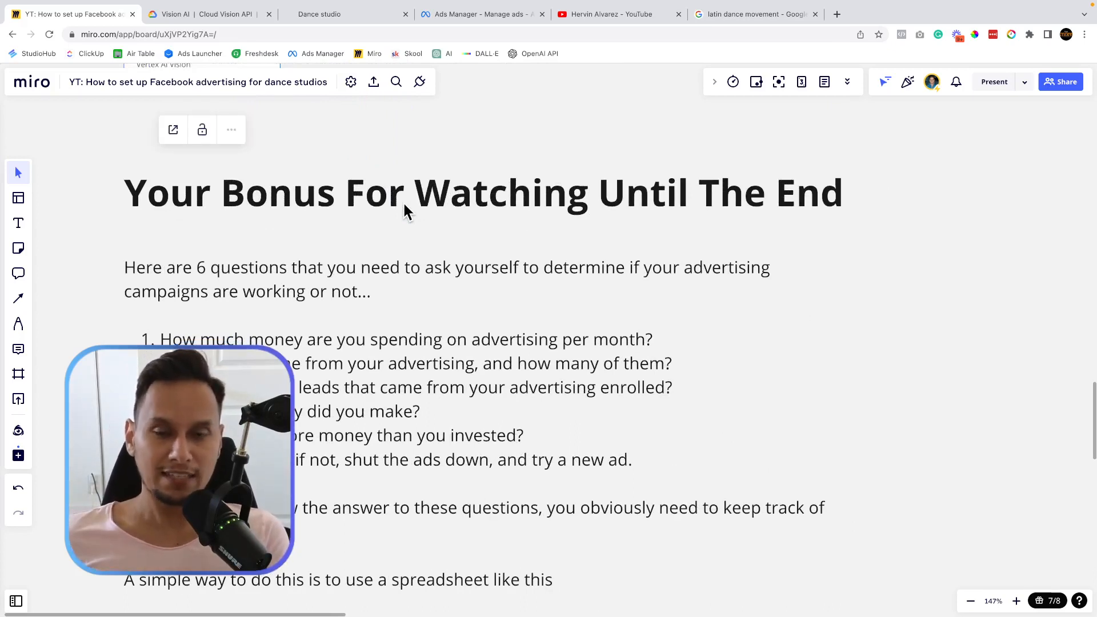
pyautogui.scroll(-4, 404, 205)
pyautogui.hscroll(-2, 404, 205)
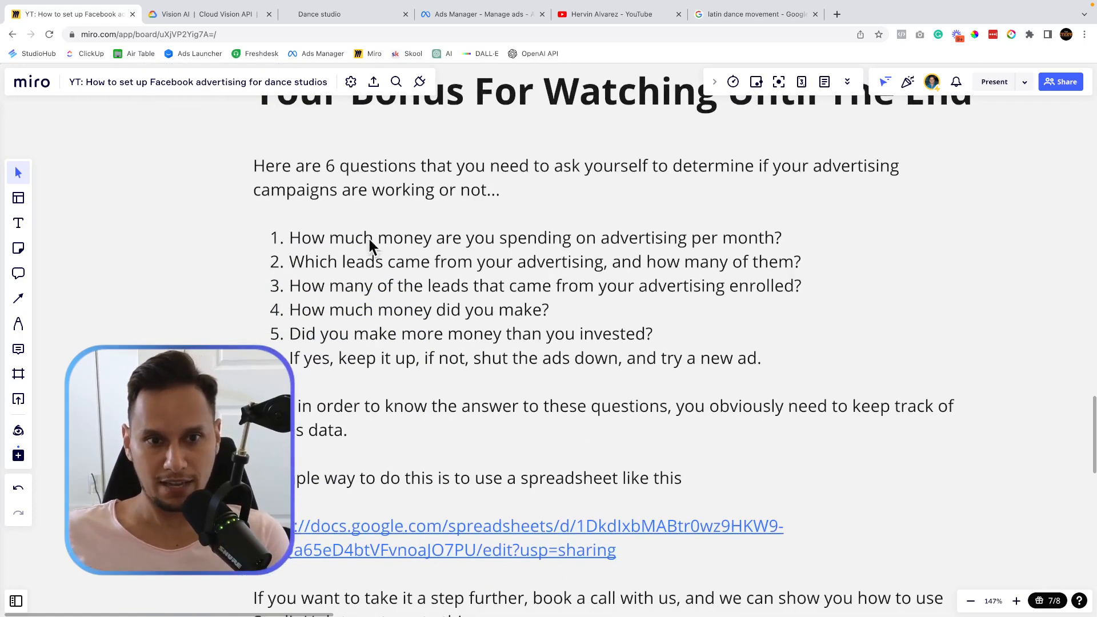
# Highlight bonus questions 1 and 2, then open the dance studio landing page.
pyautogui.tripleClick(326, 228)
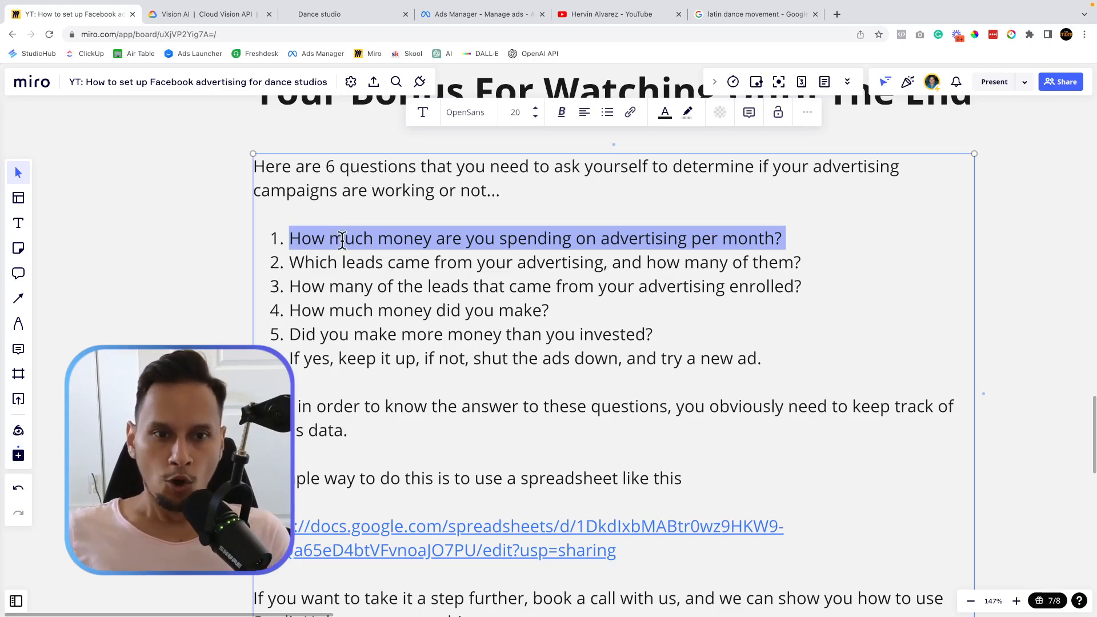
pyautogui.tripleClick(353, 257)
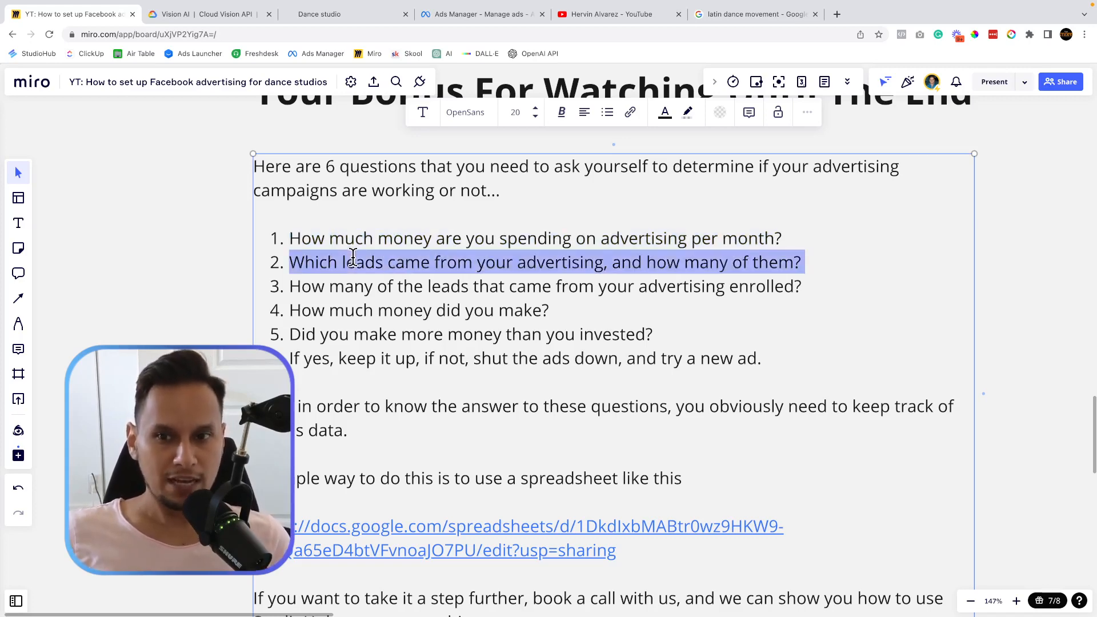
pyautogui.click(338, 18)
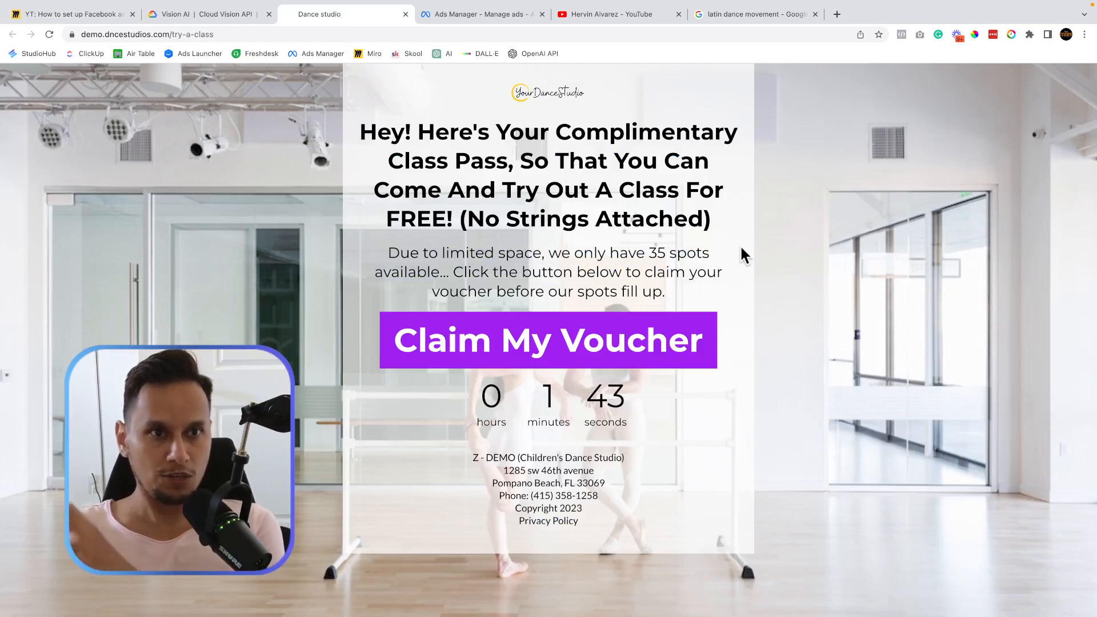
# Preview and close the Claim My Voucher sign-up form, then go back to Miro.
pyautogui.click(650, 326)
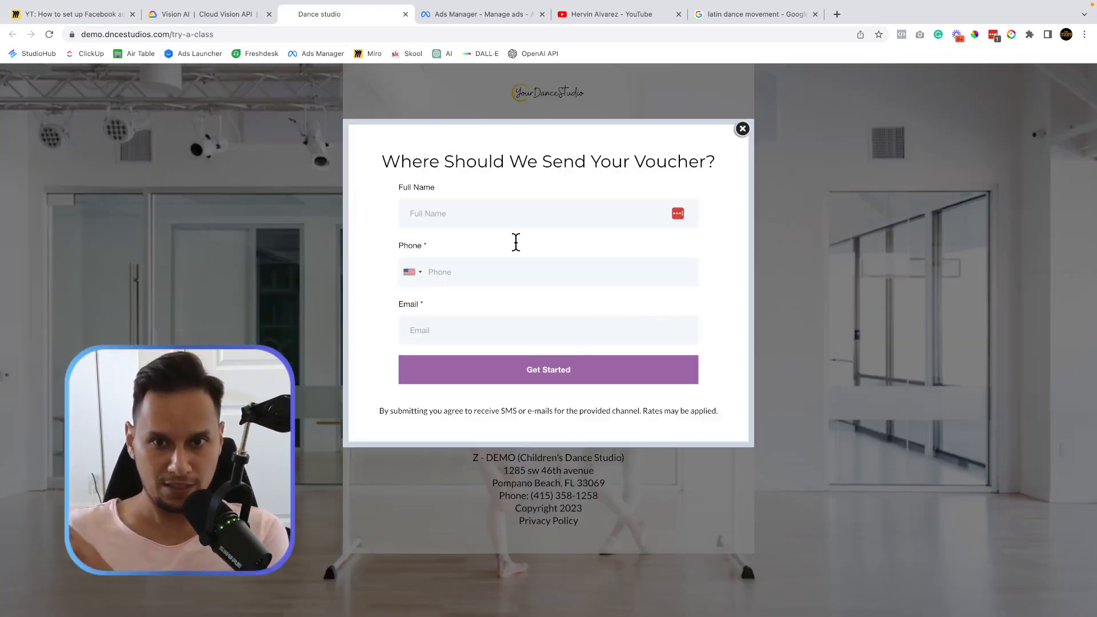
pyautogui.click(742, 129)
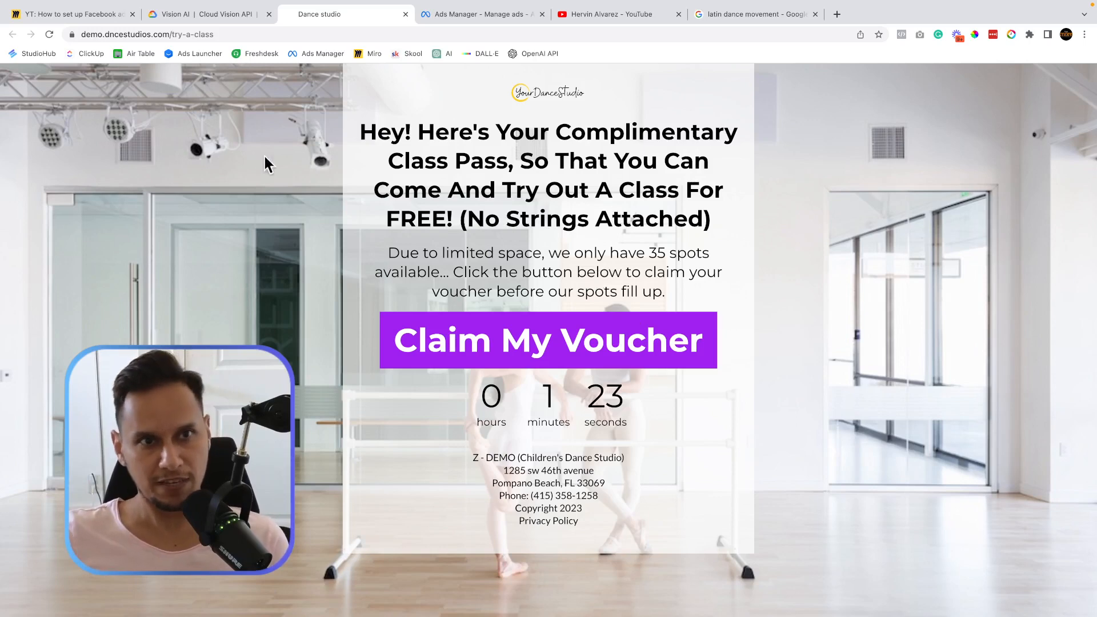
pyautogui.click(34, 12)
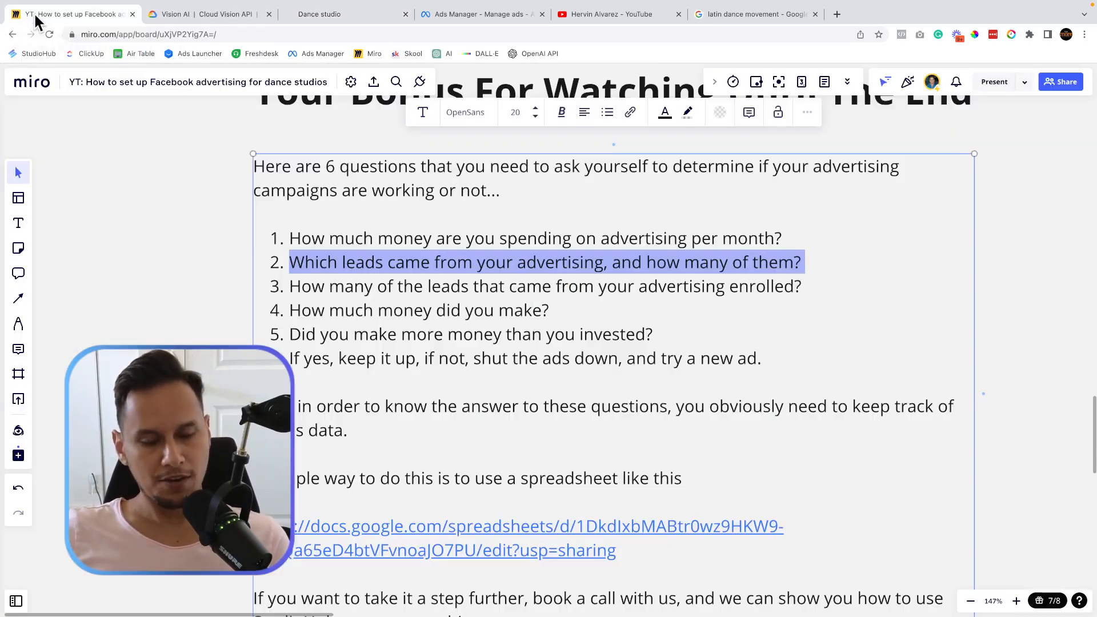
# Highlight bonus questions 3 to 5 and the final keep-or-stop-the-ads line.
pyautogui.tripleClick(404, 285)
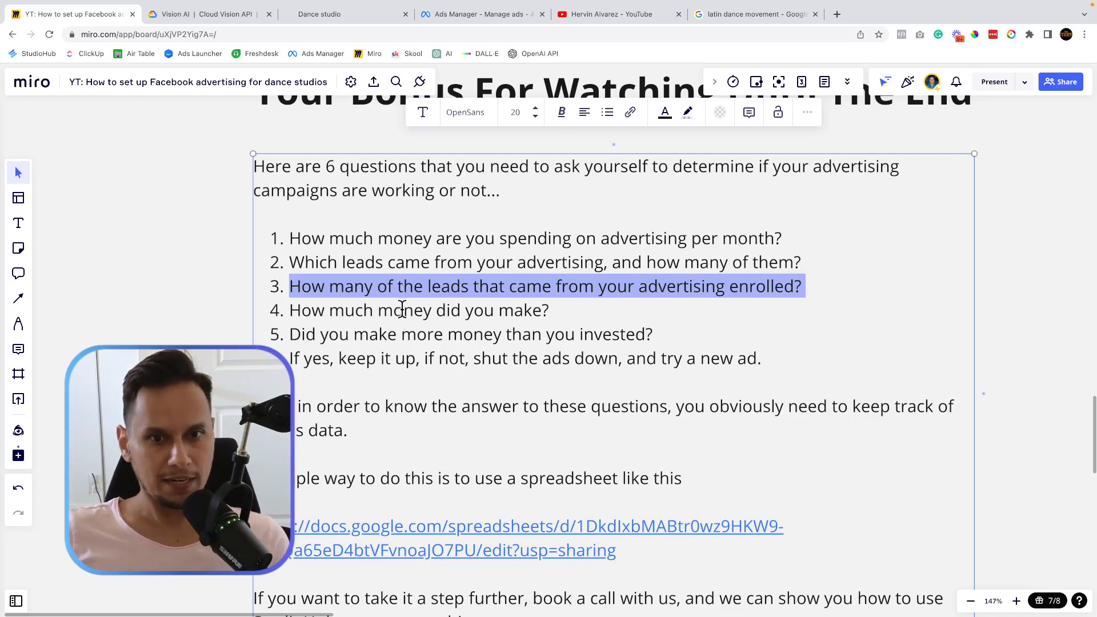
pyautogui.tripleClick(400, 311)
pyautogui.doubleClick(405, 333)
pyautogui.tripleClick(404, 333)
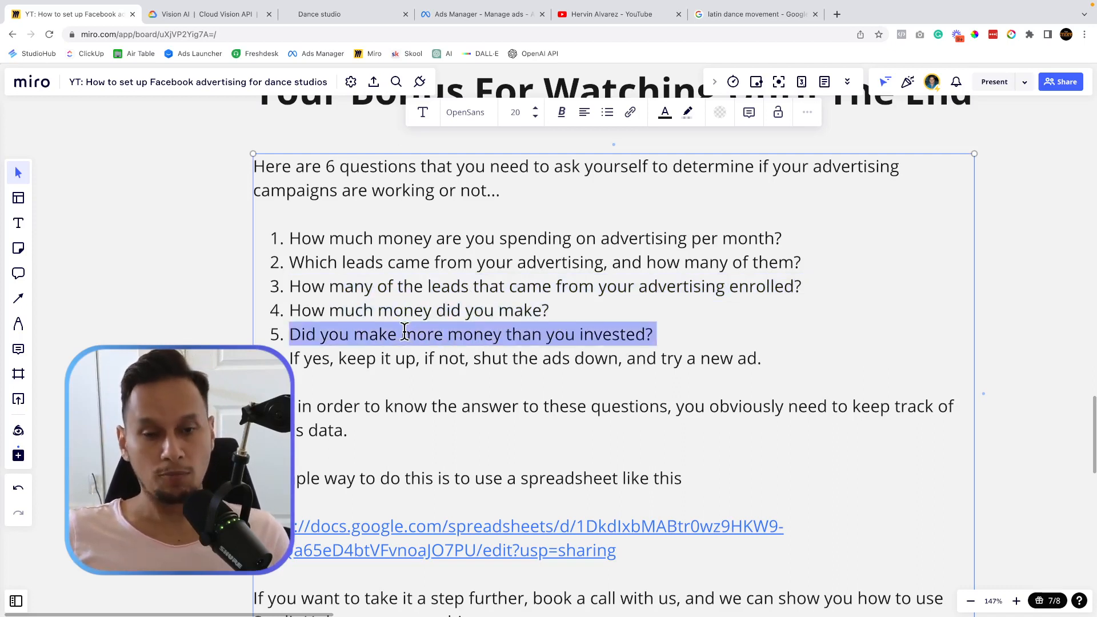
pyautogui.tripleClick(390, 359)
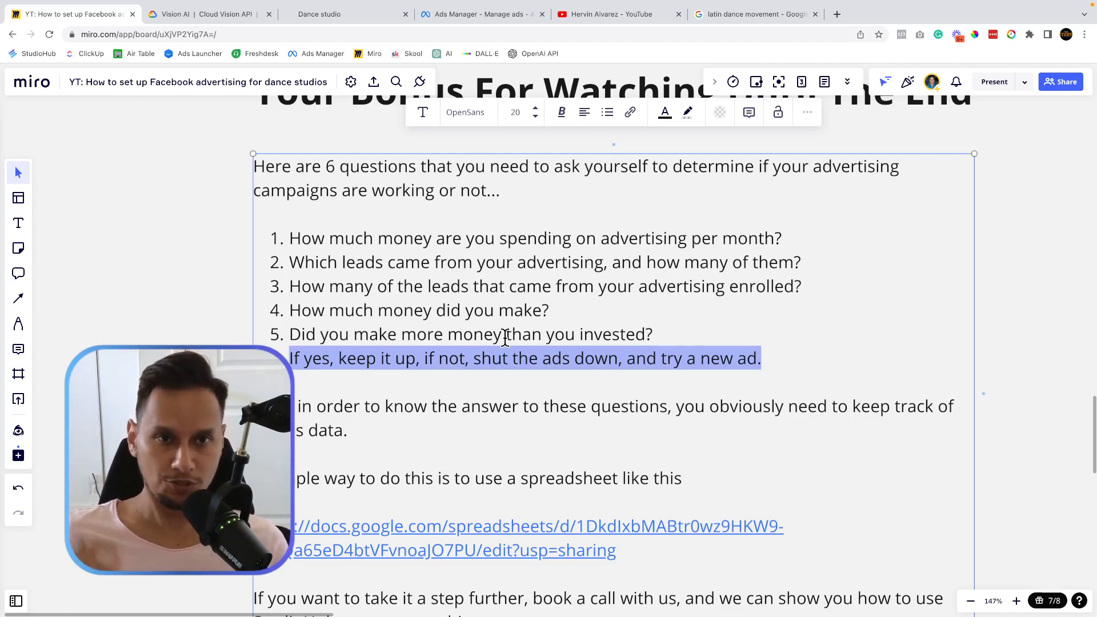
# Highlight the data-tracking paragraph and open the linked Tracking new leads spreadsheet.
pyautogui.scroll(-5, 499, 341)
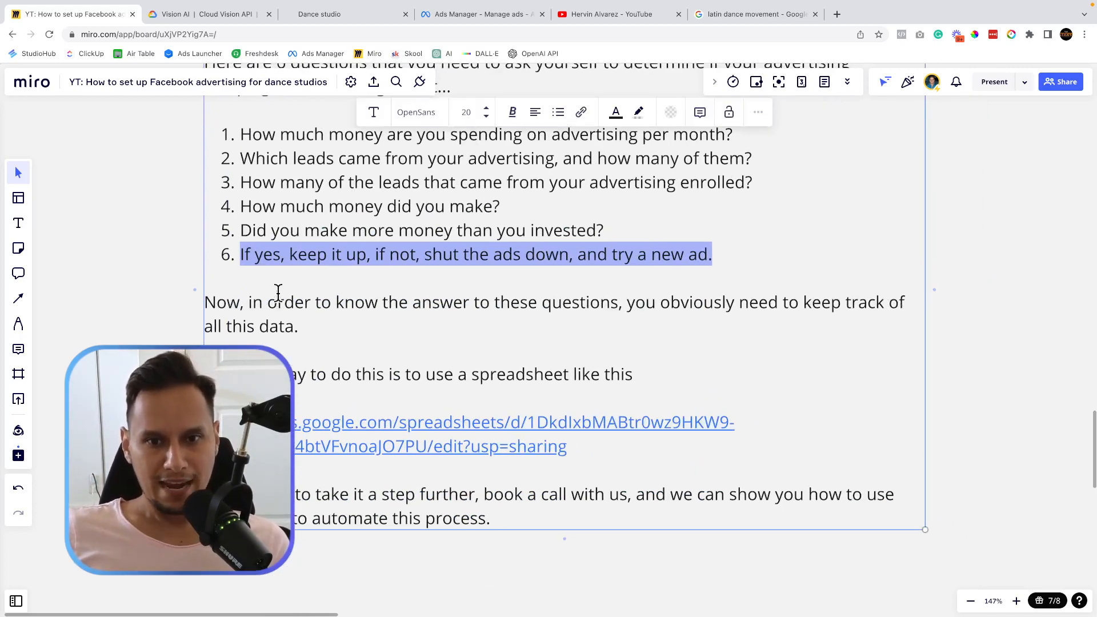
pyautogui.tripleClick(276, 297)
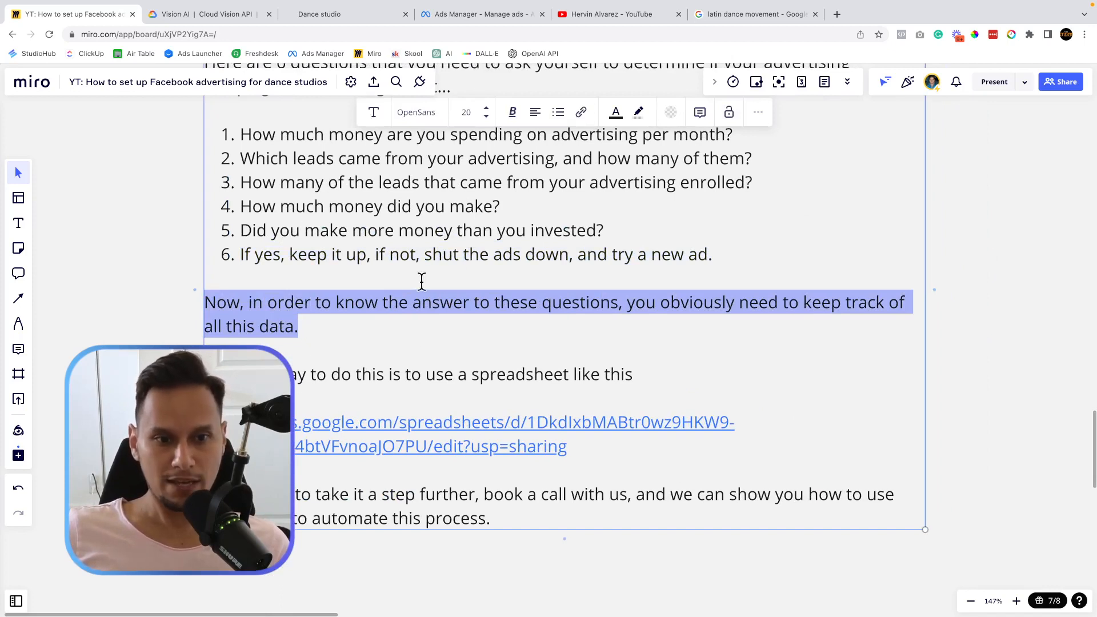
pyautogui.tripleClick(332, 379)
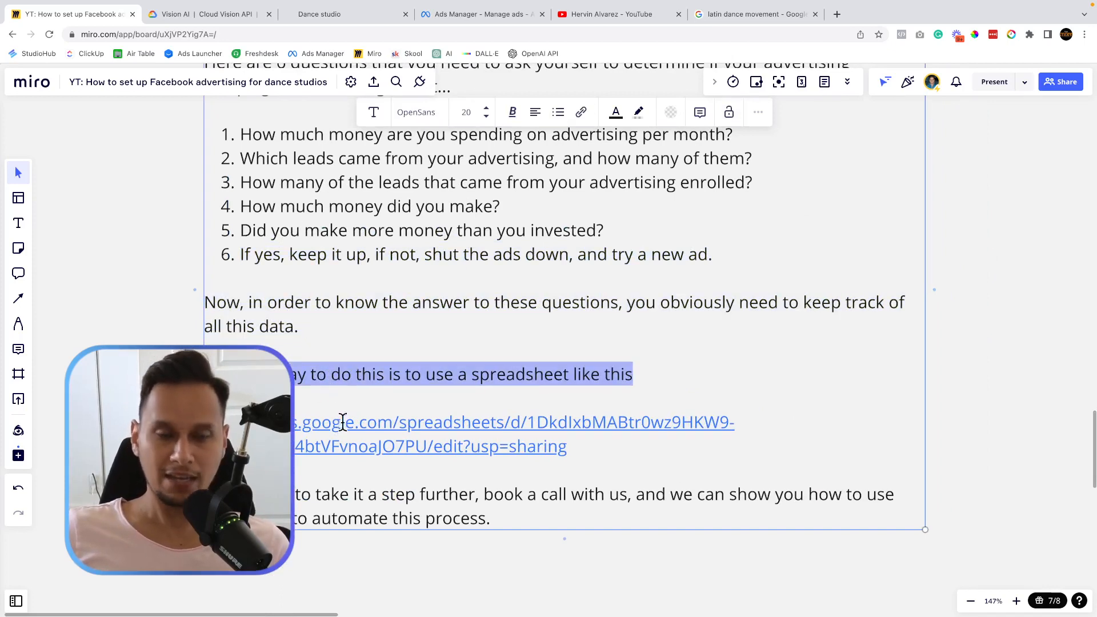
pyautogui.click(360, 441)
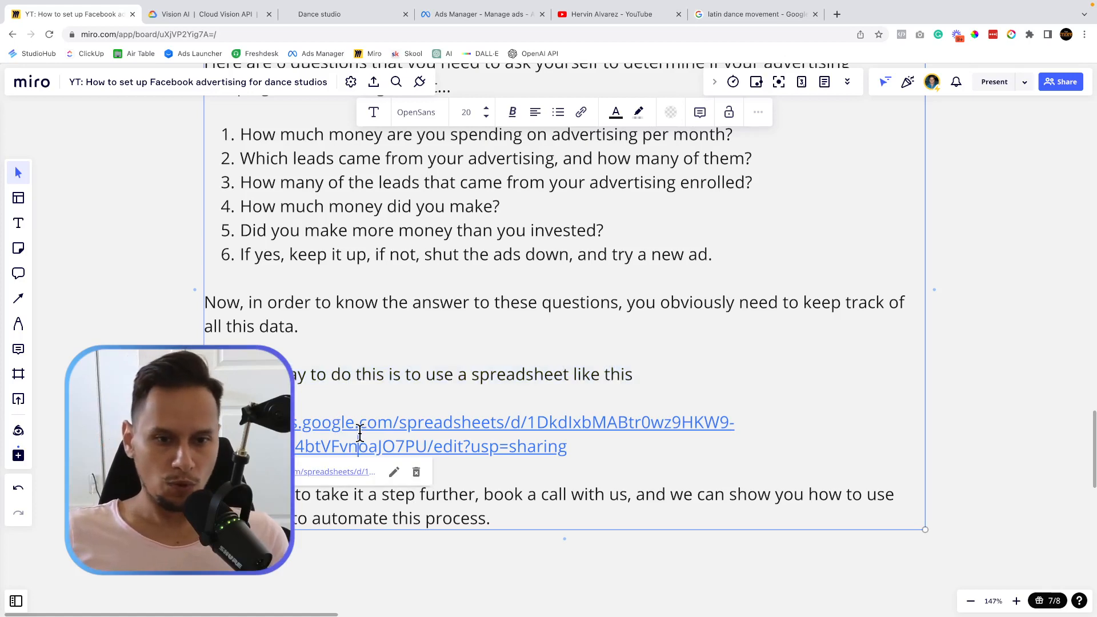
pyautogui.click(335, 473)
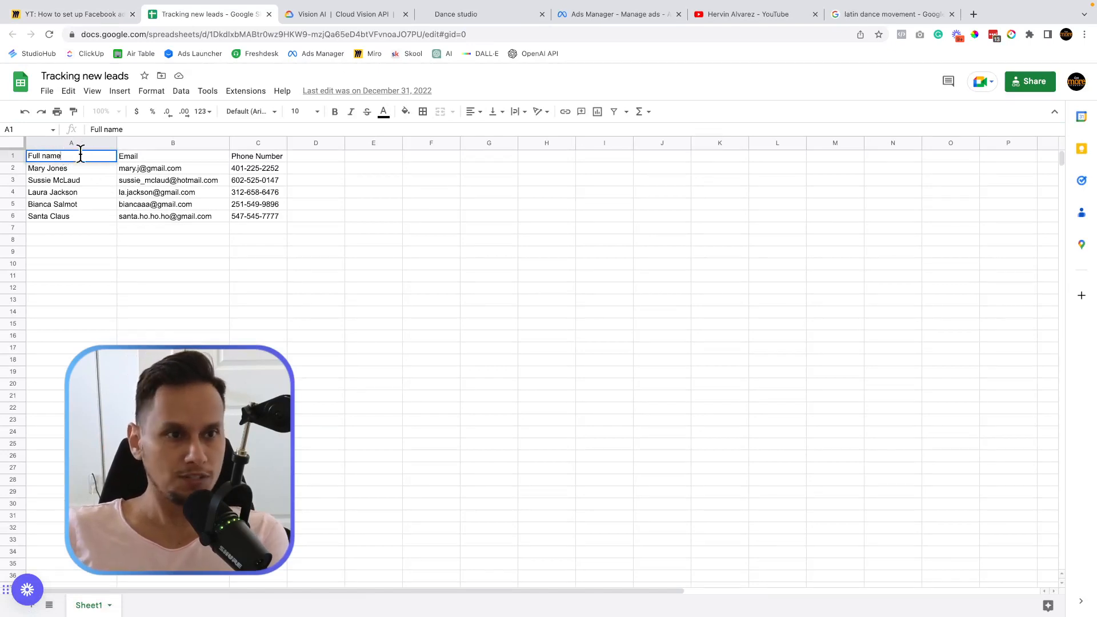
# Check the Email (B1) and Phone Number (C1) headers, then go back to the Miro board's text.
pyautogui.click(129, 156)
pyautogui.click(248, 154)
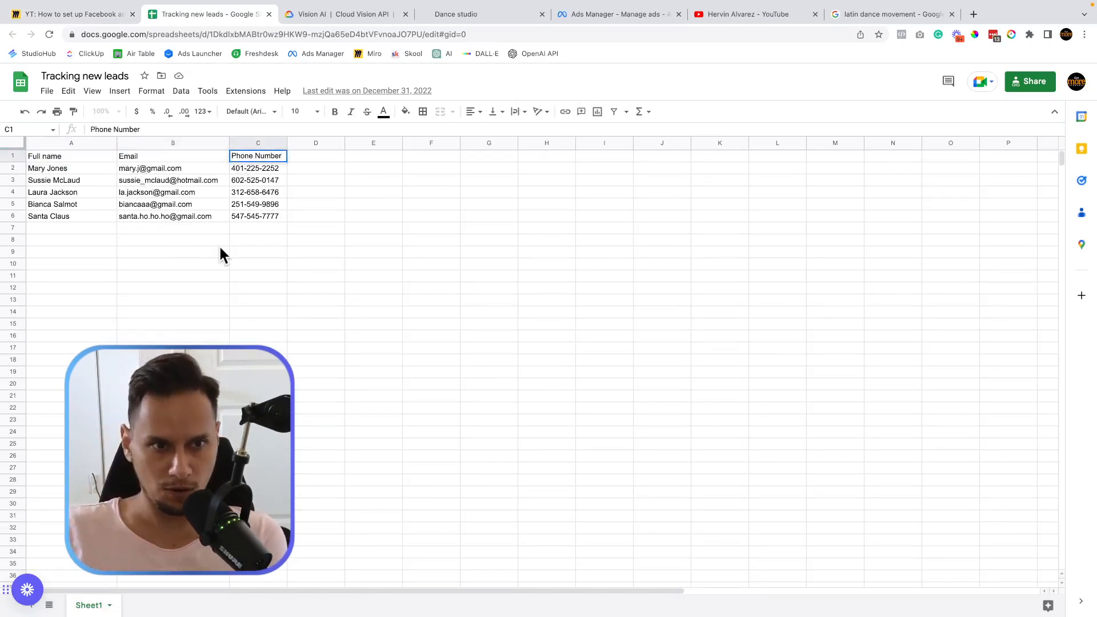
pyautogui.click(100, 17)
pyautogui.click(449, 363)
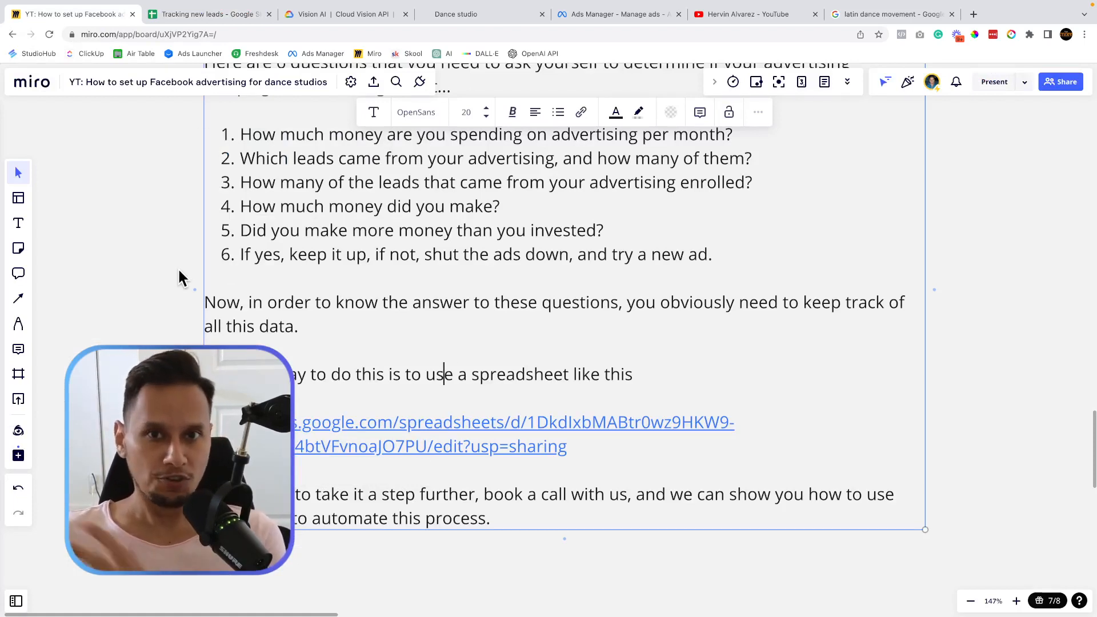
pyautogui.scroll(-4, 179, 277)
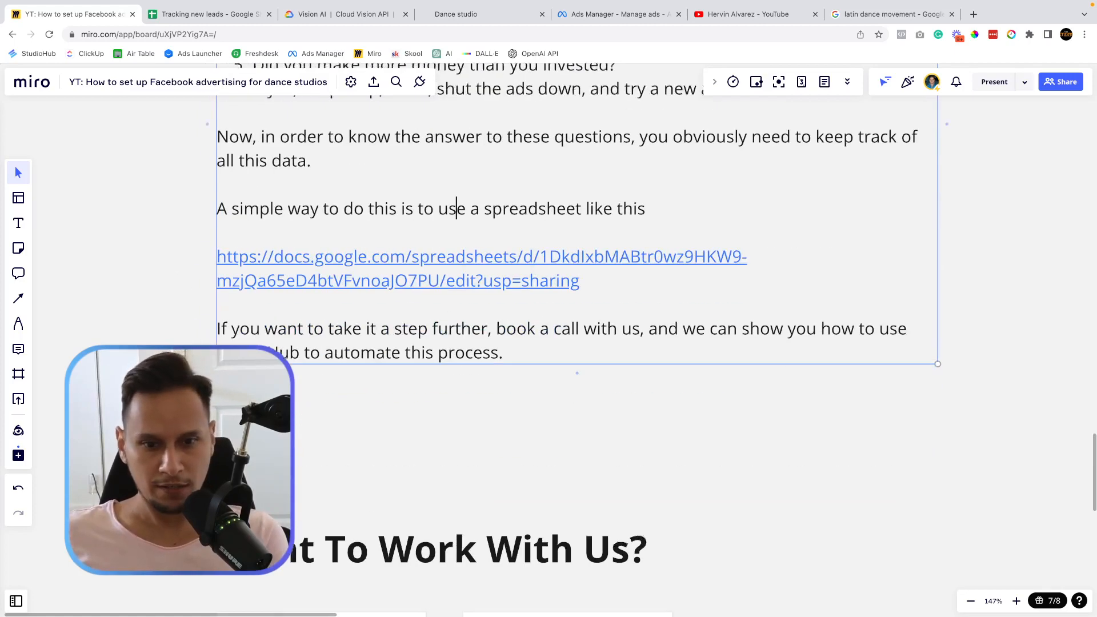
pyautogui.scroll(1, 318, 350)
pyautogui.hscroll(1, 318, 350)
pyautogui.tripleClick(518, 352)
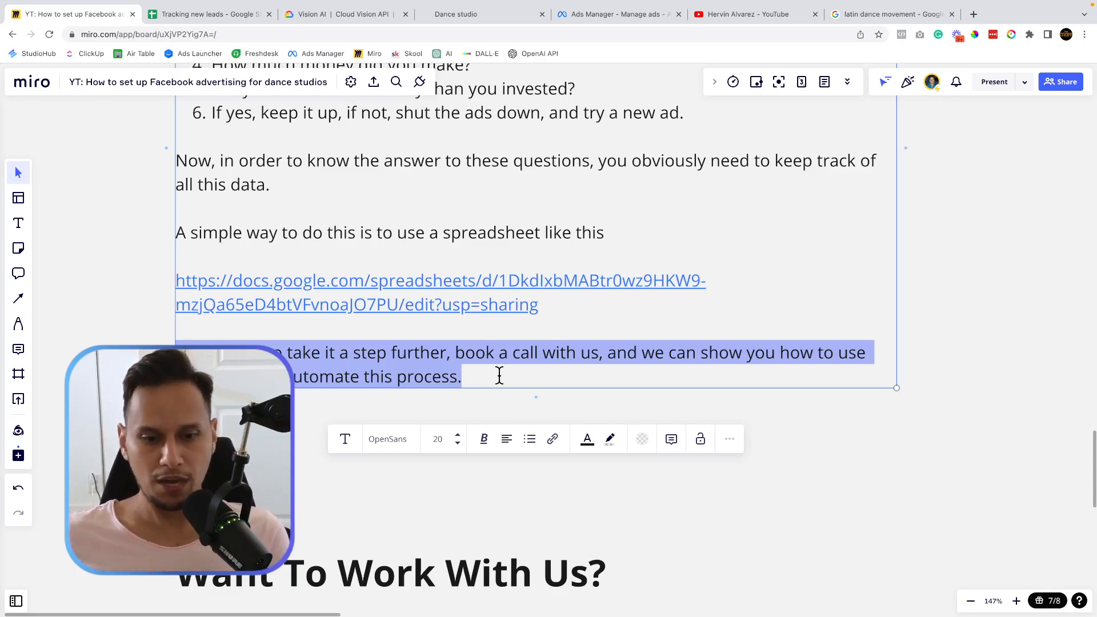
pyautogui.scroll(-5, 499, 375)
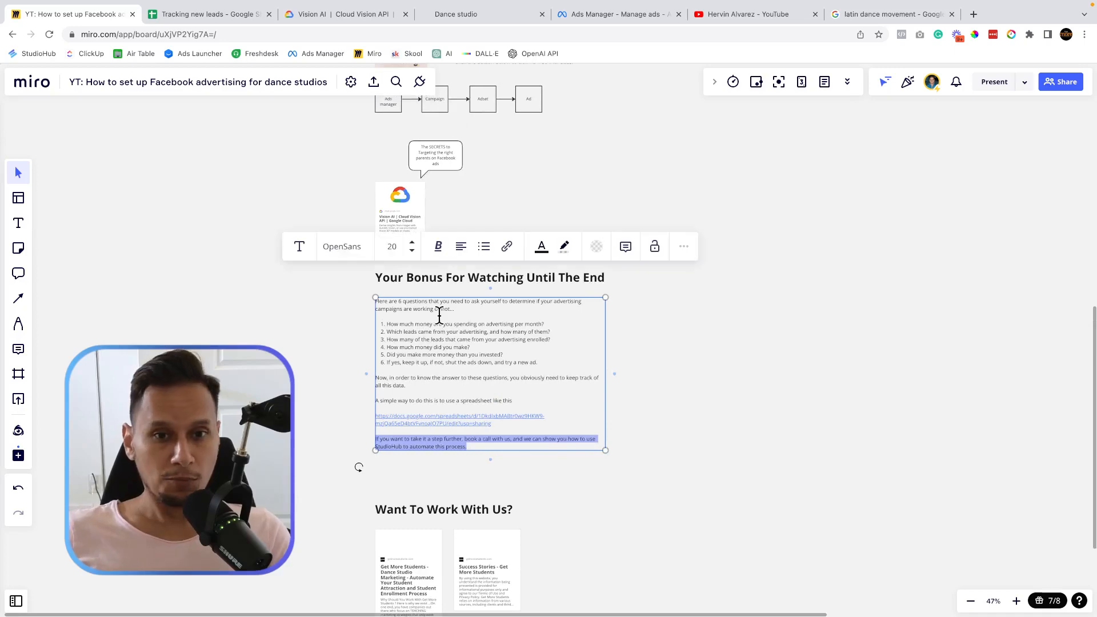
pyautogui.scroll(5, 440, 315)
pyautogui.scroll(5, 421, 198)
pyautogui.scroll(-3, 422, 198)
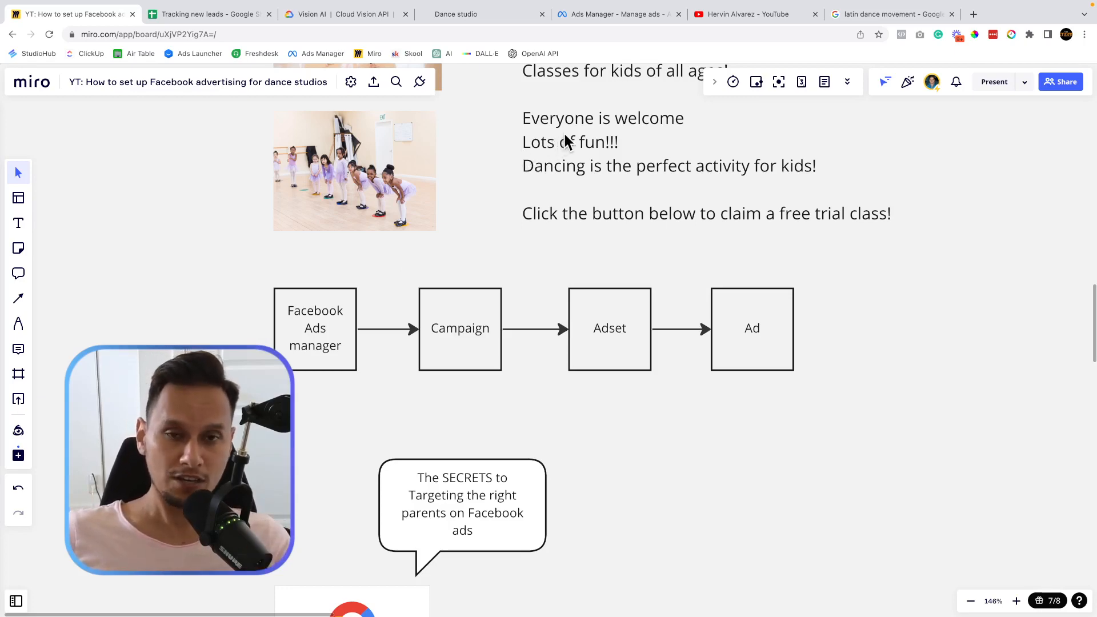
pyautogui.moveTo(725, 19)
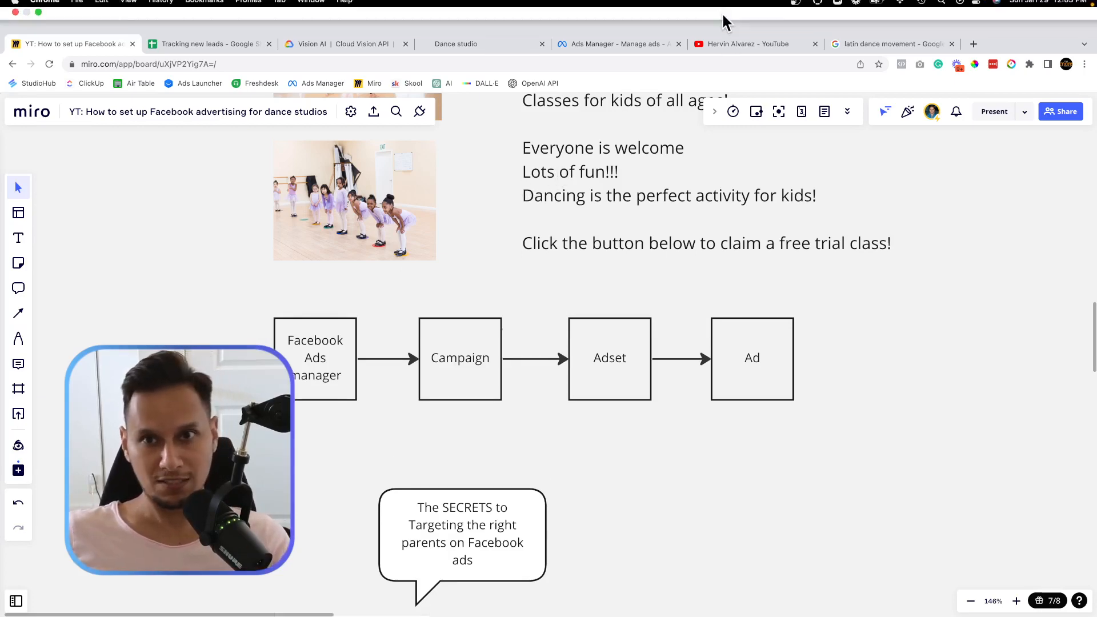
# Browse the dance-studio marketing videos on the YouTube channel page.
pyautogui.click(729, 45)
pyautogui.scroll(3, 280, 350)
pyautogui.hscroll(-1, 281, 352)
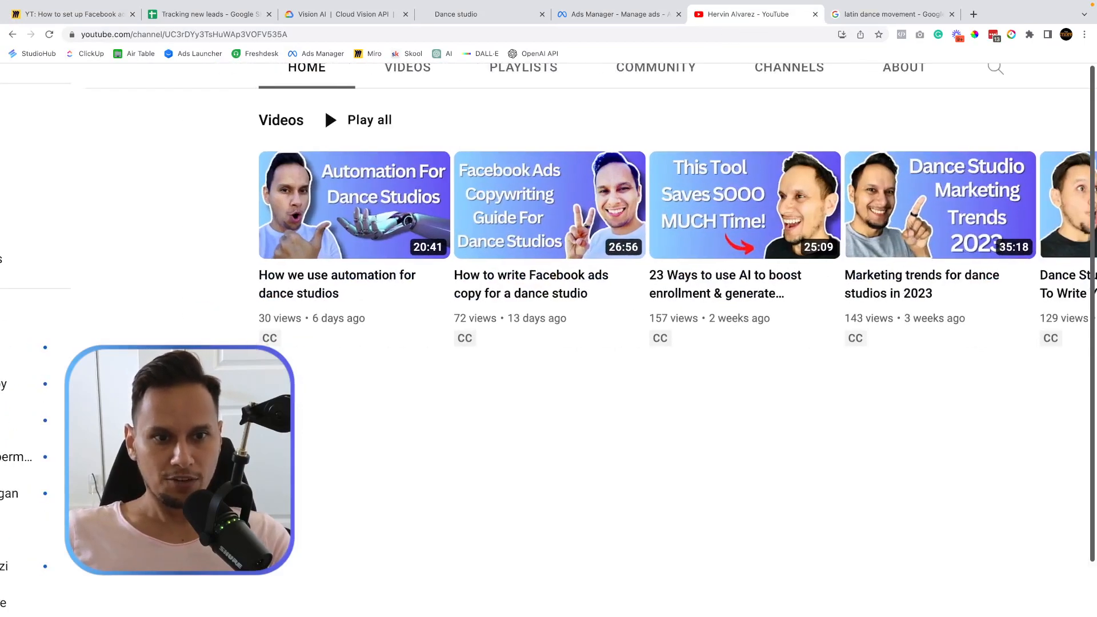
pyautogui.scroll(3, 281, 352)
pyautogui.scroll(1, 304, 396)
pyautogui.moveTo(337, 372)
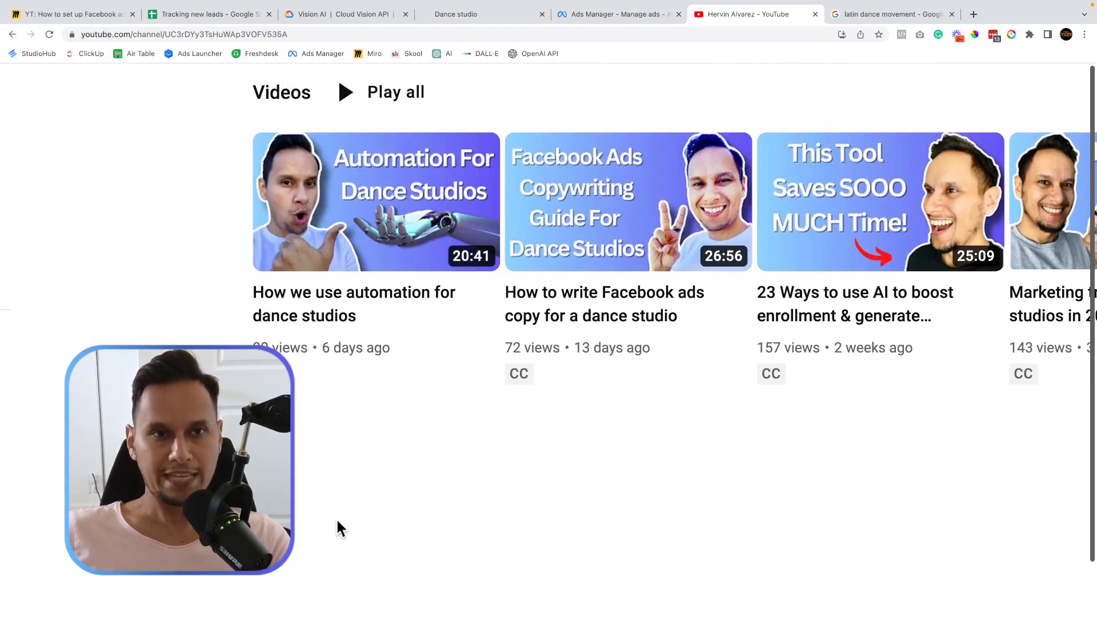
pyautogui.scroll(-3, 327, 440)
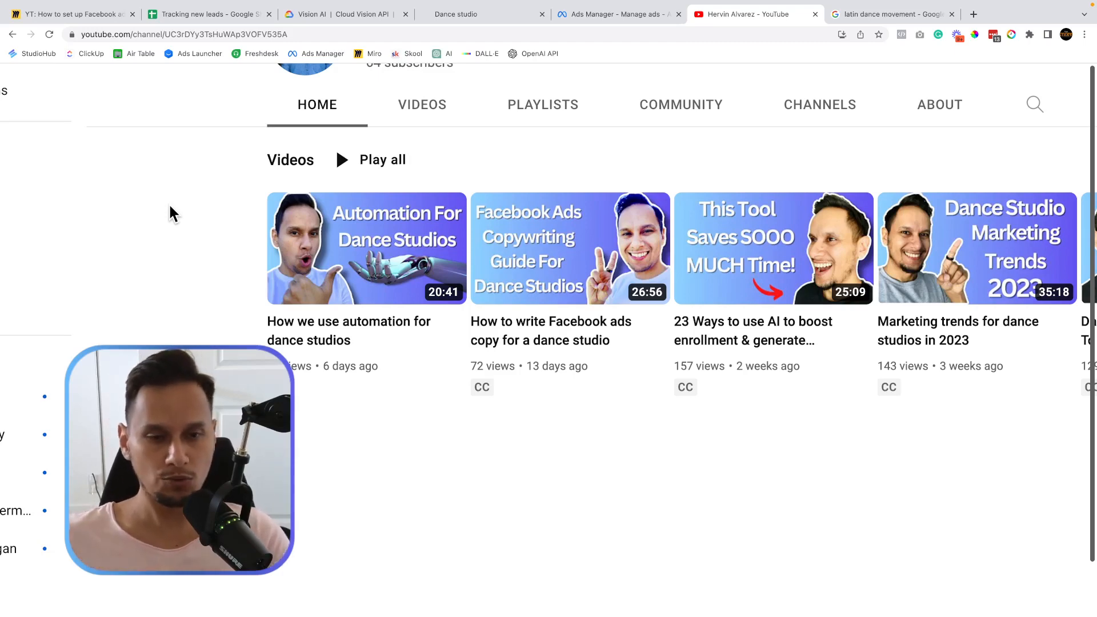
# Scroll the Miro board down to the Call To Actions section and start a new browser tab.
pyautogui.click(95, 13)
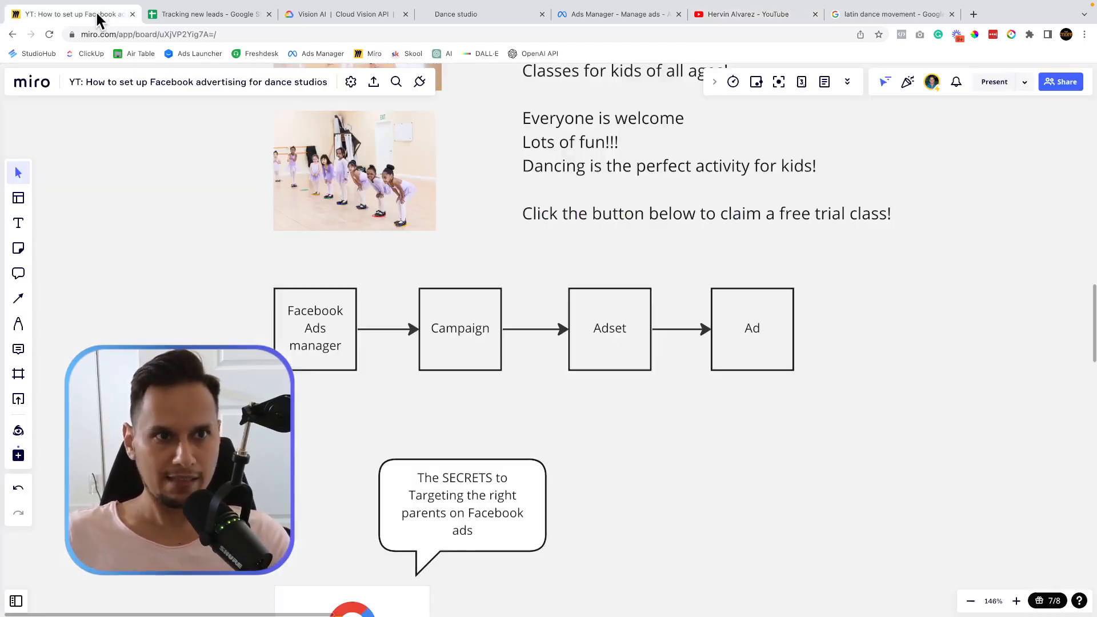
pyautogui.scroll(-5, 367, 211)
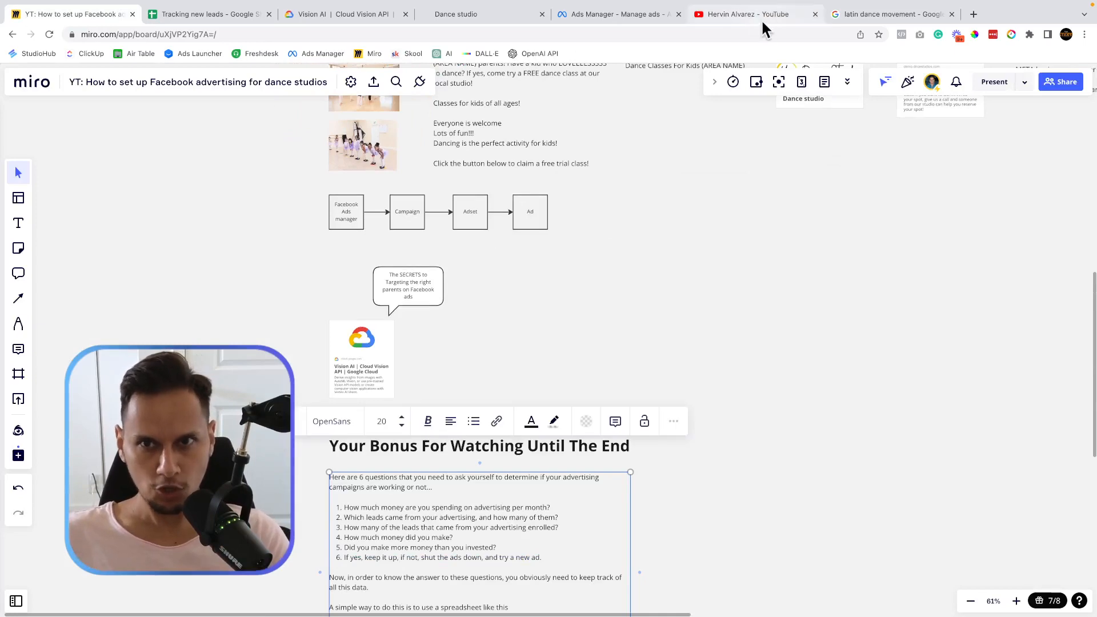
pyautogui.scroll(-10, 514, 273)
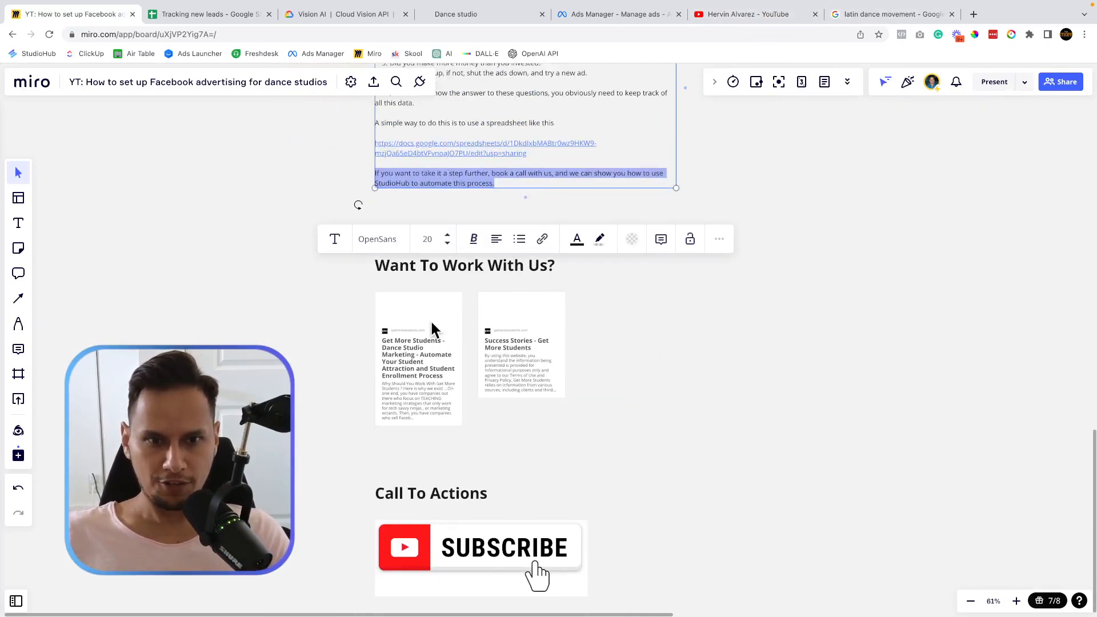
pyautogui.click(974, 14)
# Go to getmorestudents.com and scroll through the Success Stories testimonials.
pyautogui.write('getmorestudents.com')
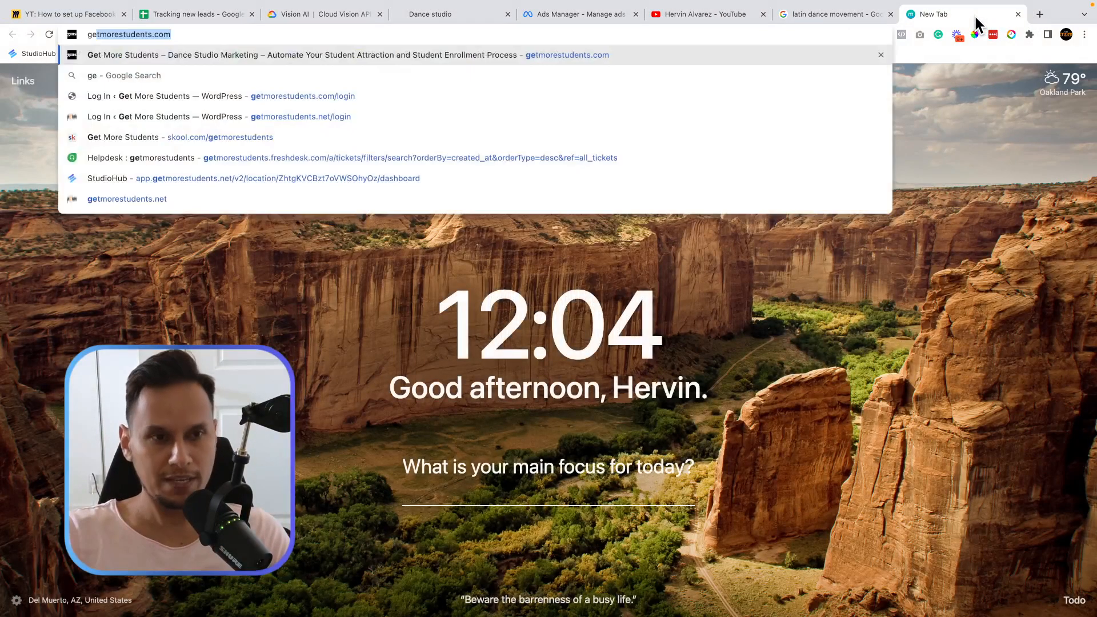
pyautogui.press('Return')
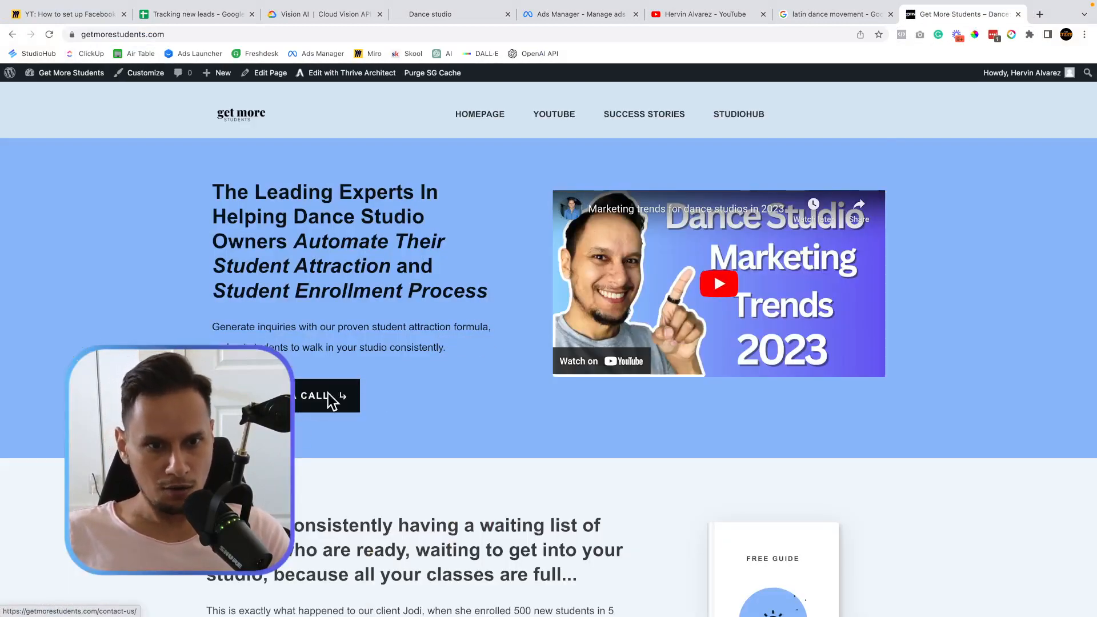
pyautogui.click(635, 121)
pyautogui.scroll(-15, 452, 371)
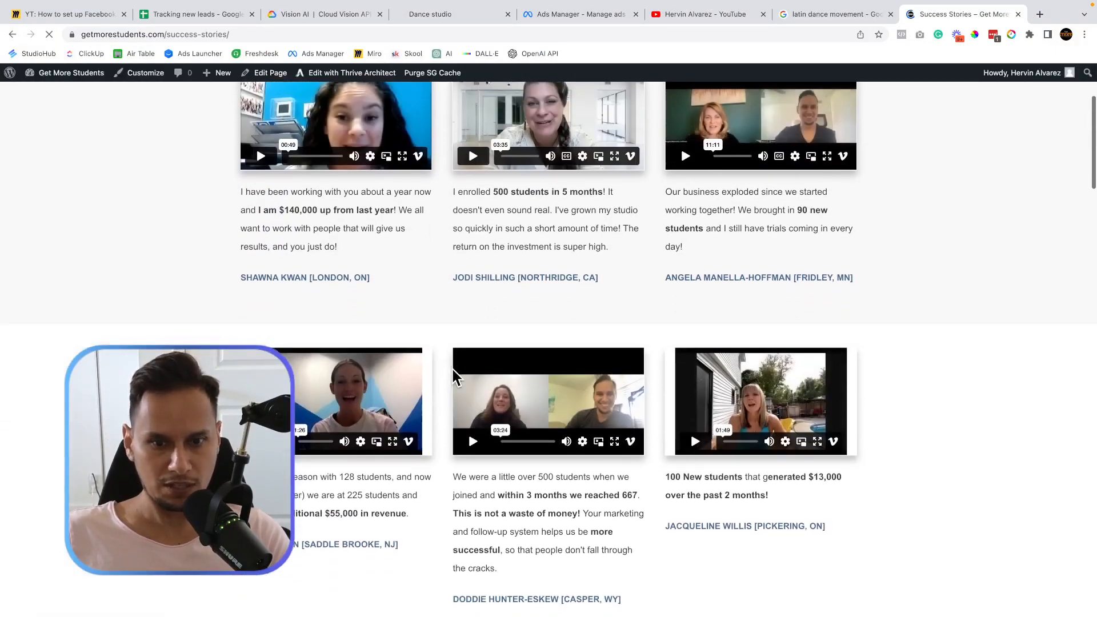
pyautogui.scroll(-20, 453, 371)
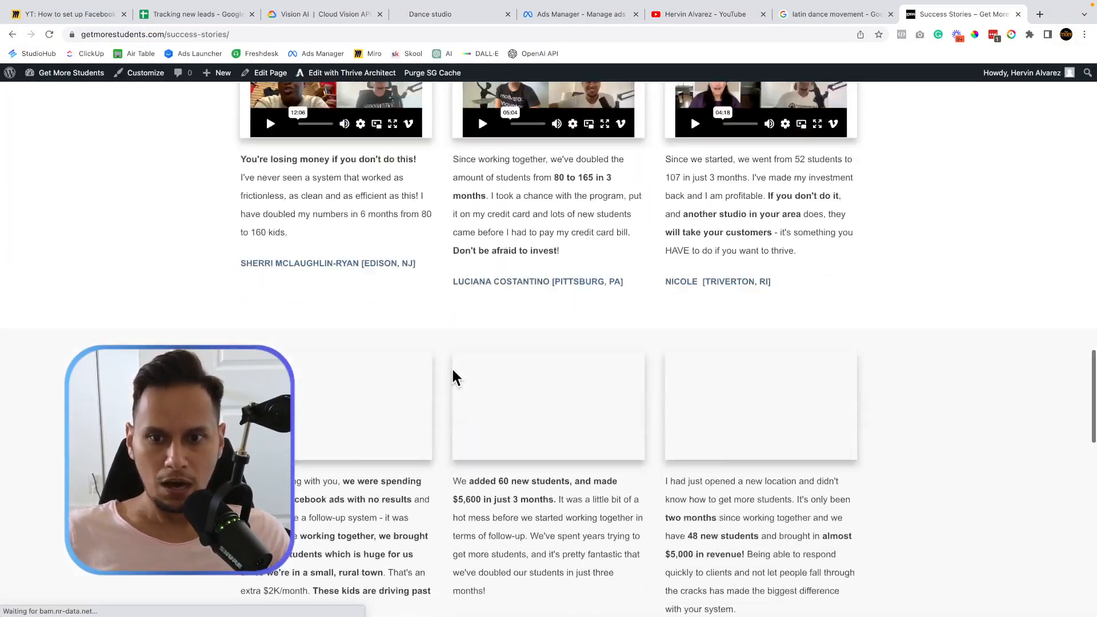
pyautogui.scroll(20, 452, 369)
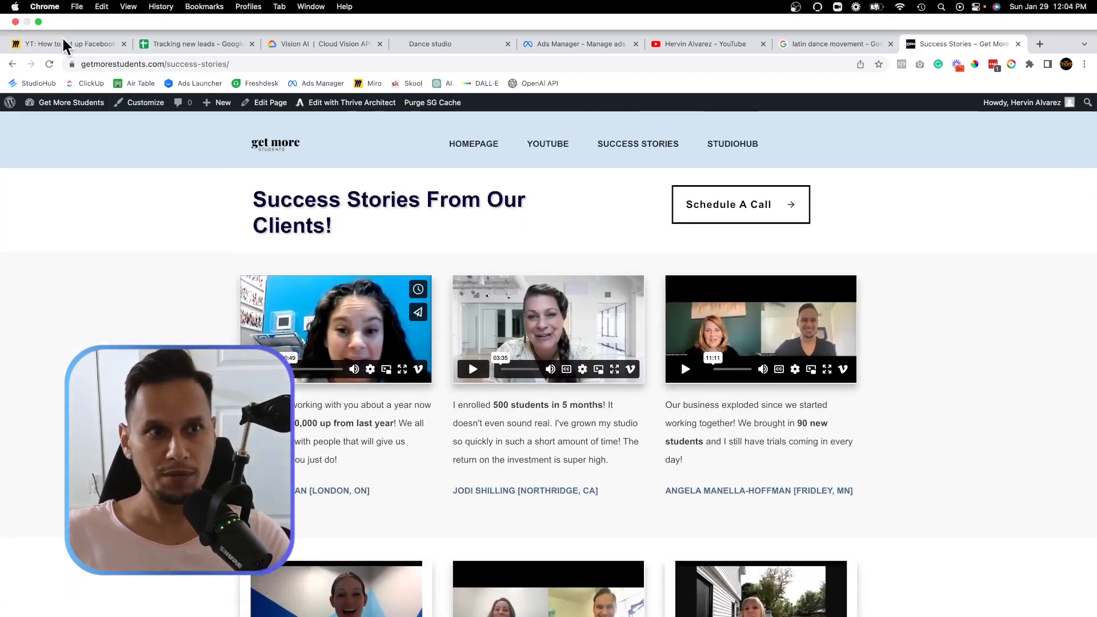
# Return to the Miro board's Call To Actions section with the Subscribe image.
pyautogui.click(68, 48)
pyautogui.scroll(-4, 318, 395)
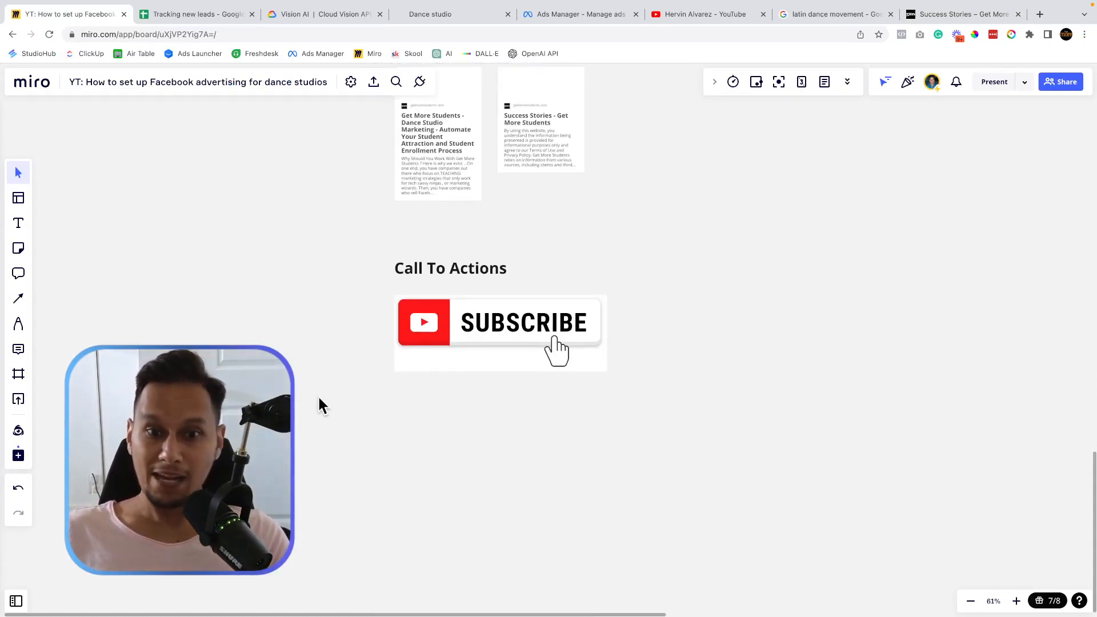
pyautogui.scroll(2, 318, 395)
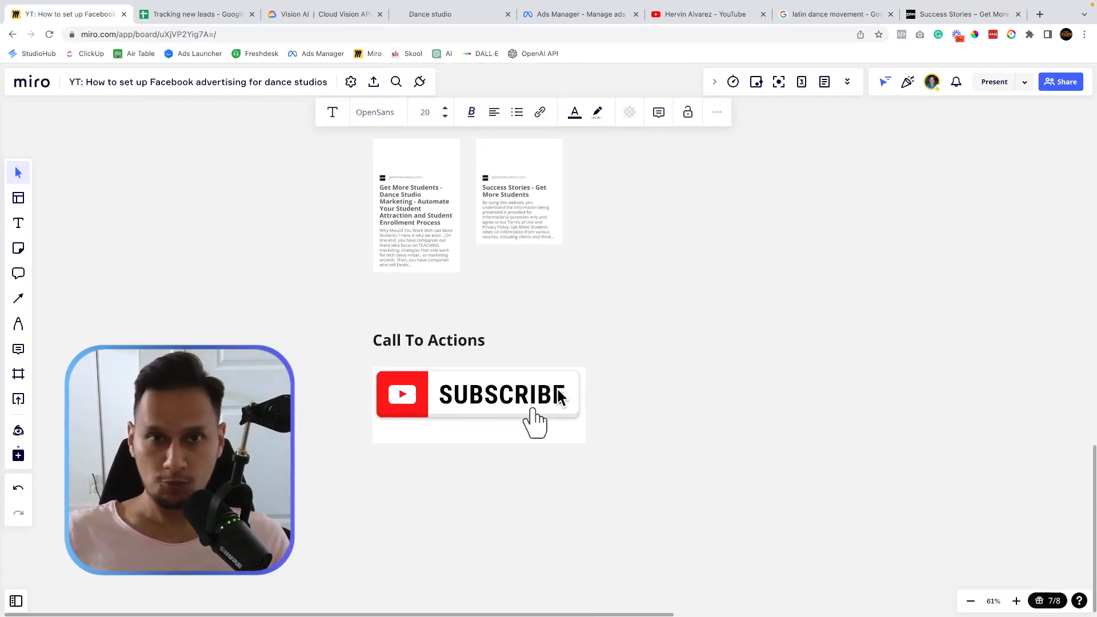